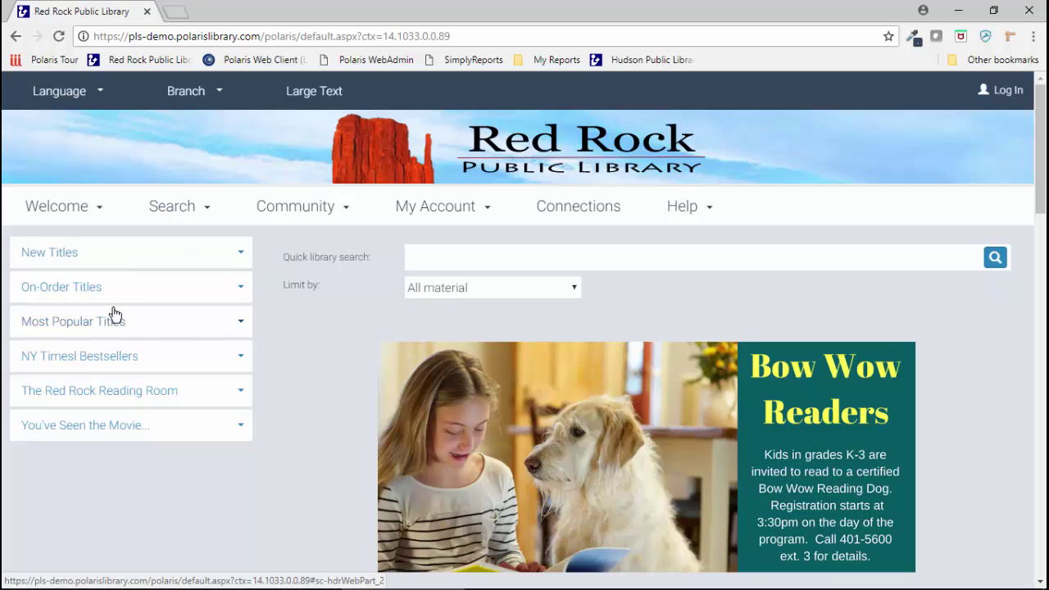
Step: Expand and then collapse the You've Seen the Movie... showcase on the home page
click(86, 425)
scroll(92, 434, down, 3)
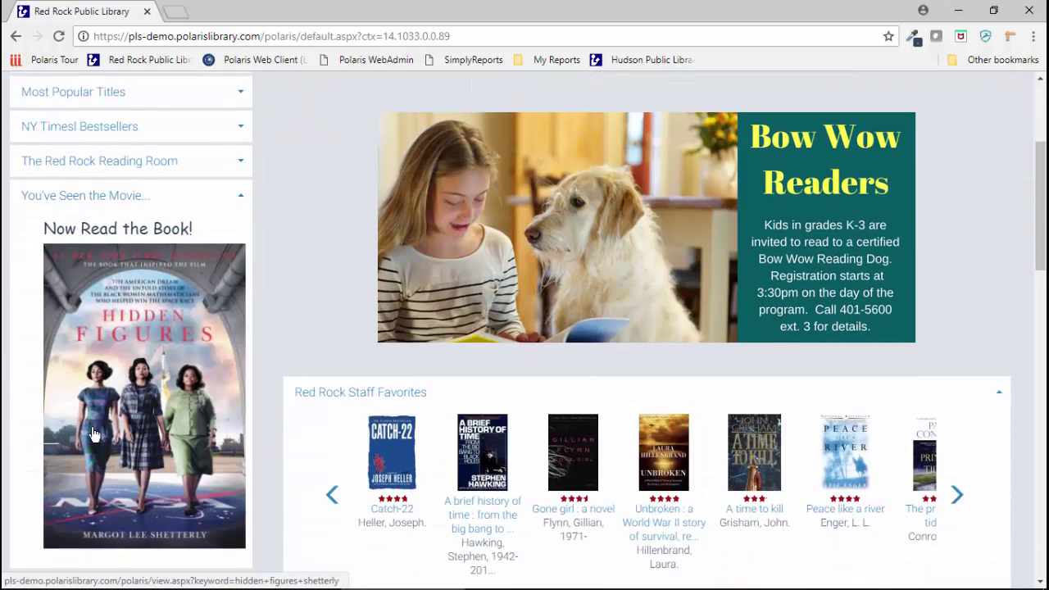
scroll(93, 434, up, 3)
click(92, 431)
Step: Run a quick library search for 'wheres waldo'
click(551, 258)
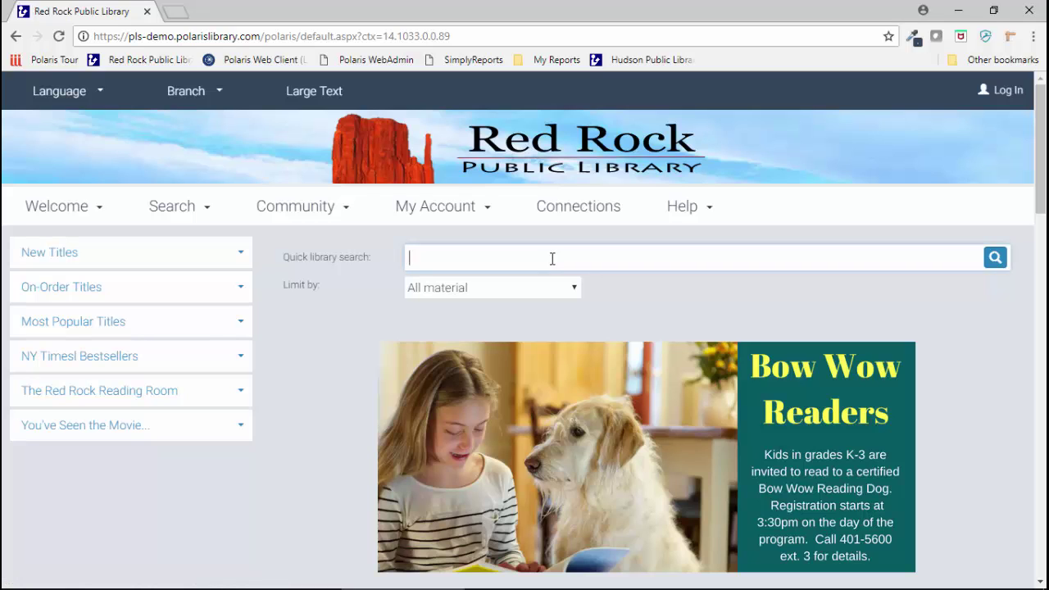
text(wheres waldo)
key(Return)
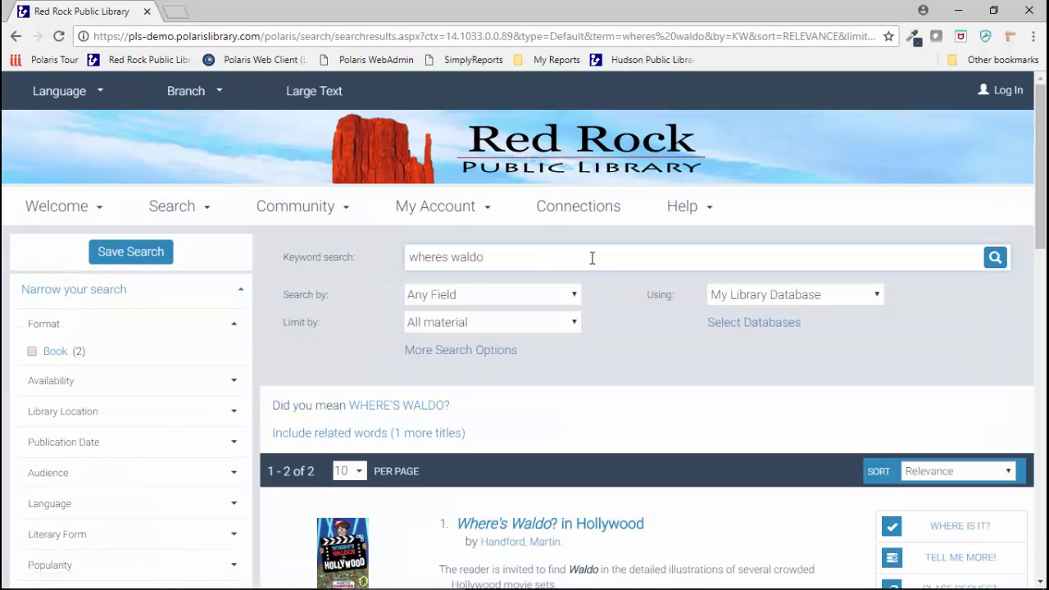
Step: Check which libraries hold the first result, then open the full record for Where's Waldo? in Hollywood
scroll(592, 258, down, 2)
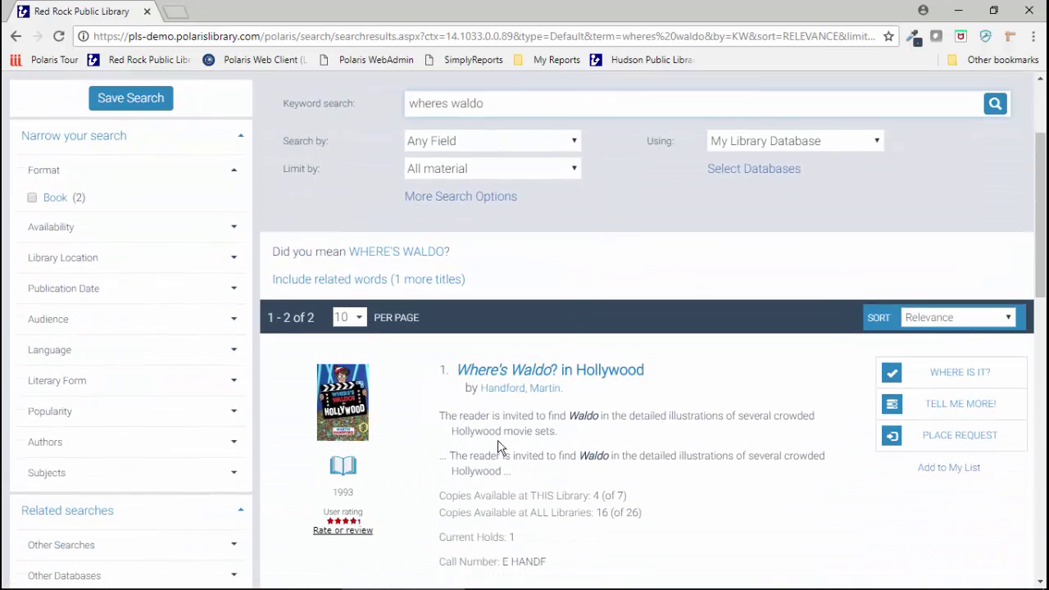
scroll(583, 450, down, 1)
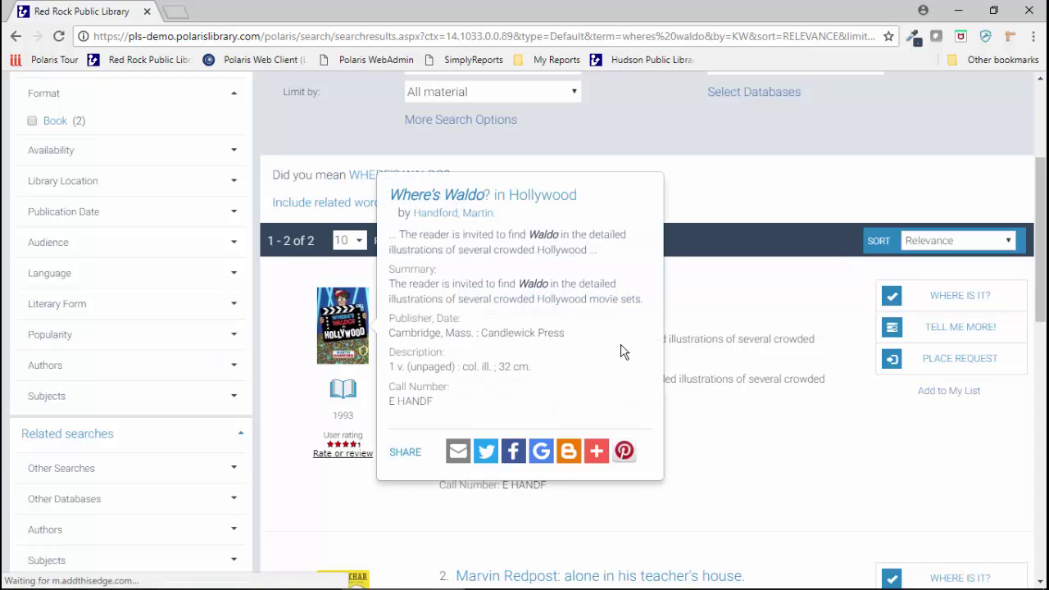
click(921, 304)
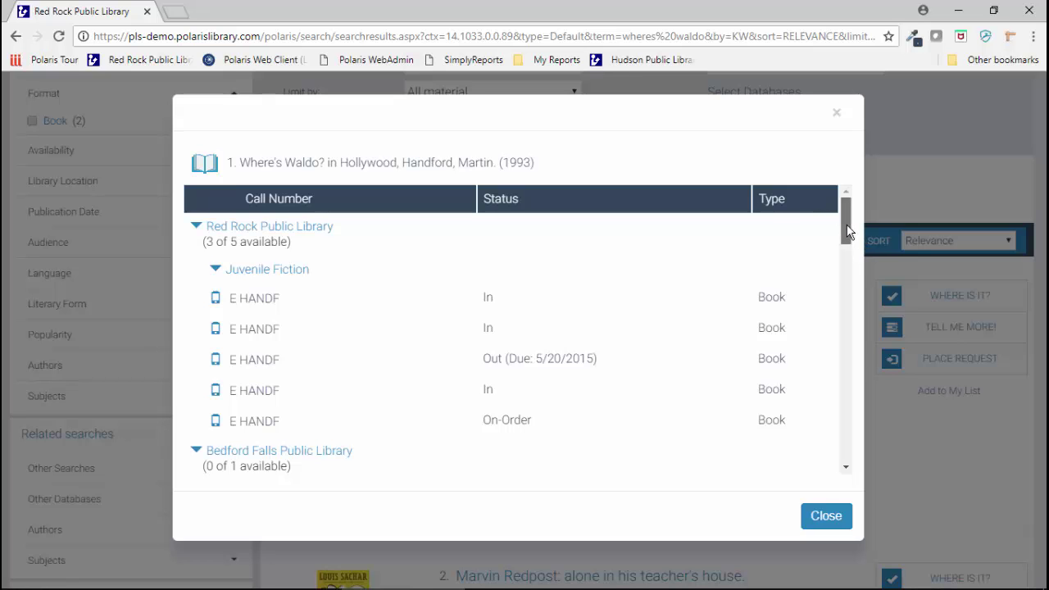
mouse_move(848, 232)
mouse_down()
mouse_move(849, 402)
mouse_move(843, 214)
mouse_up()
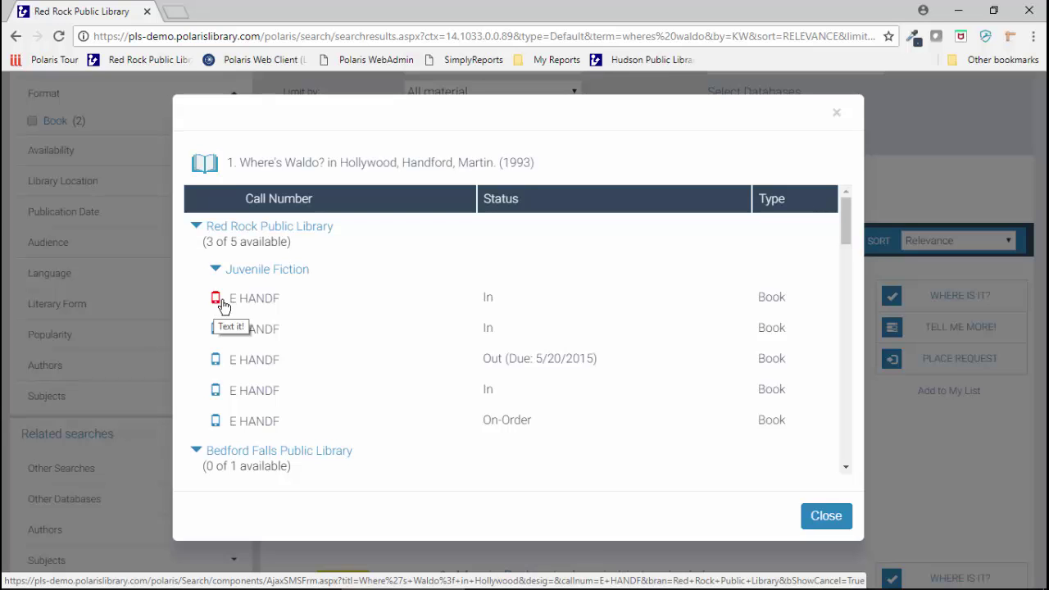
click(824, 516)
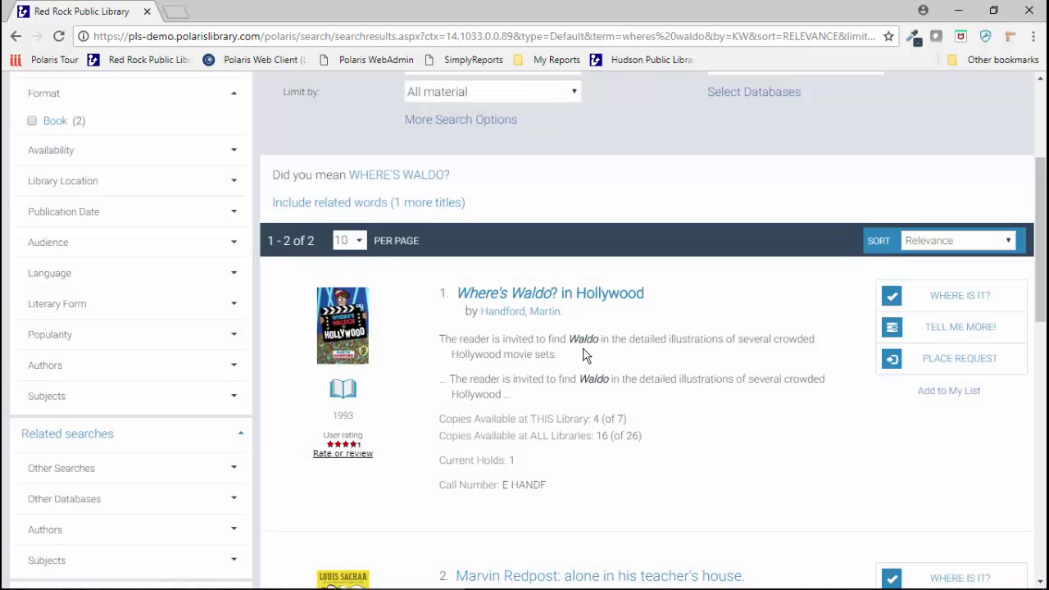
click(950, 328)
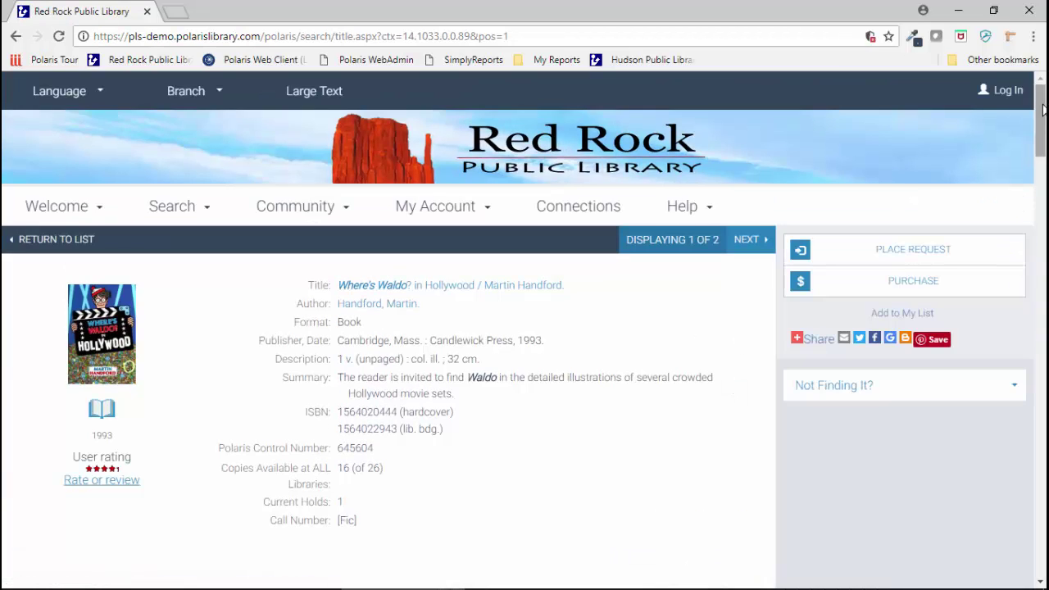
drag(1042, 110, 1037, 424)
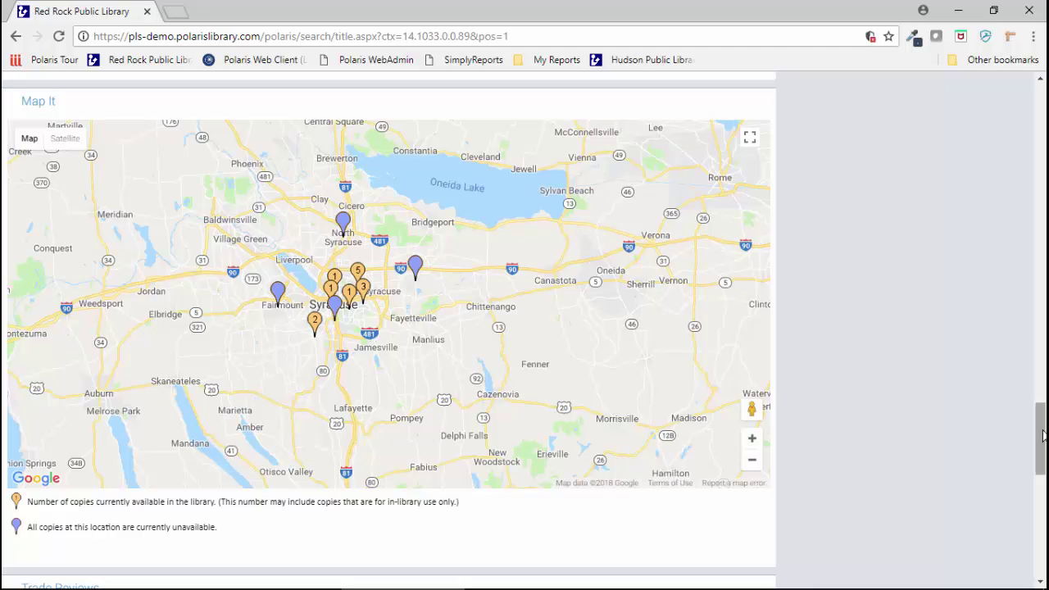
drag(1040, 434, 1006, 93)
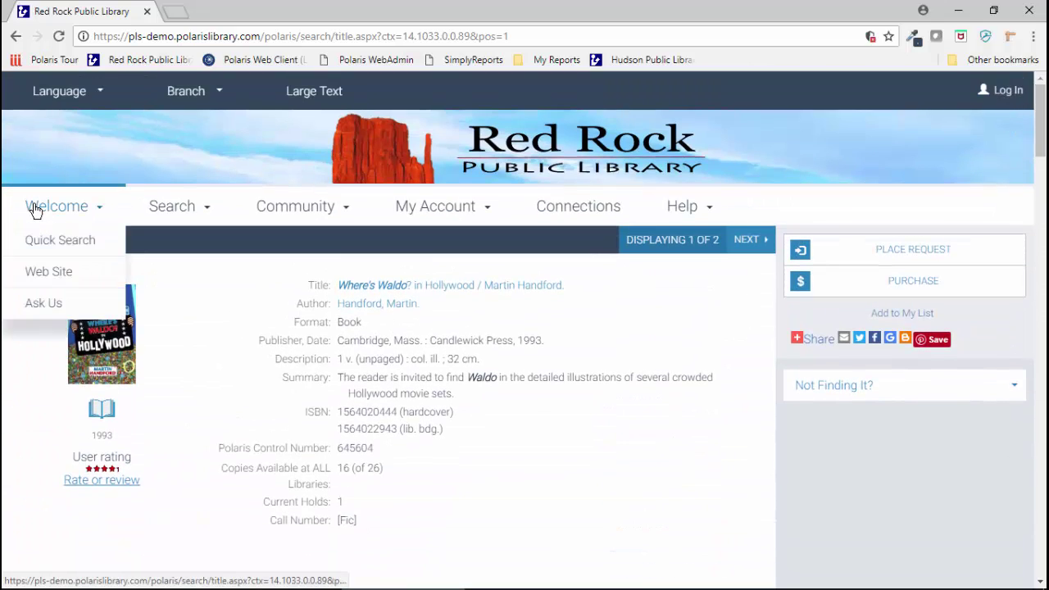
Step: Run a keyword search for 'dogs' from the catalog home page (1261 results) and bring up the Sort choices
click(50, 242)
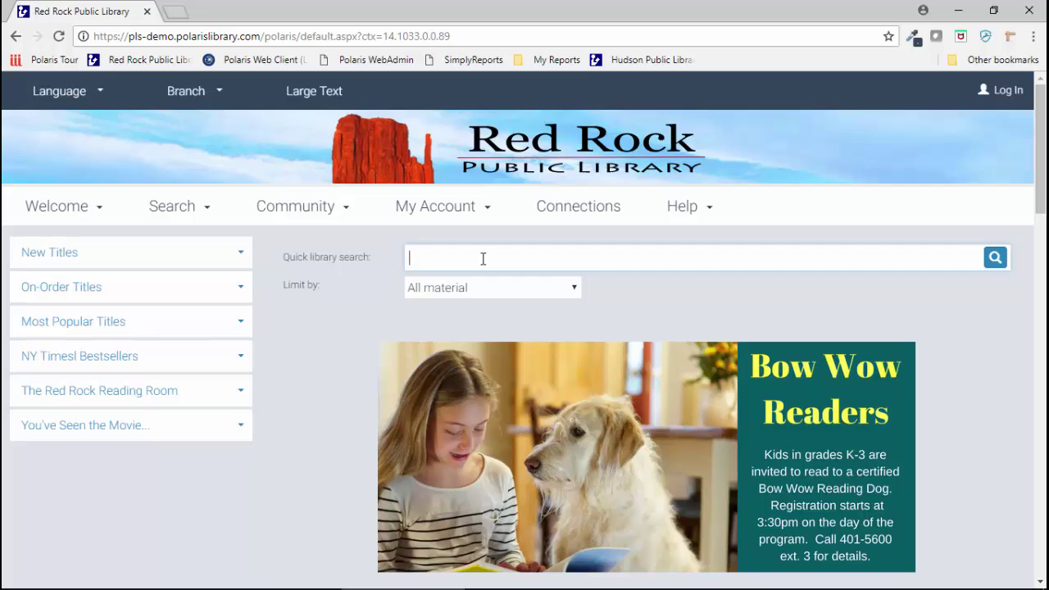
text(gs)
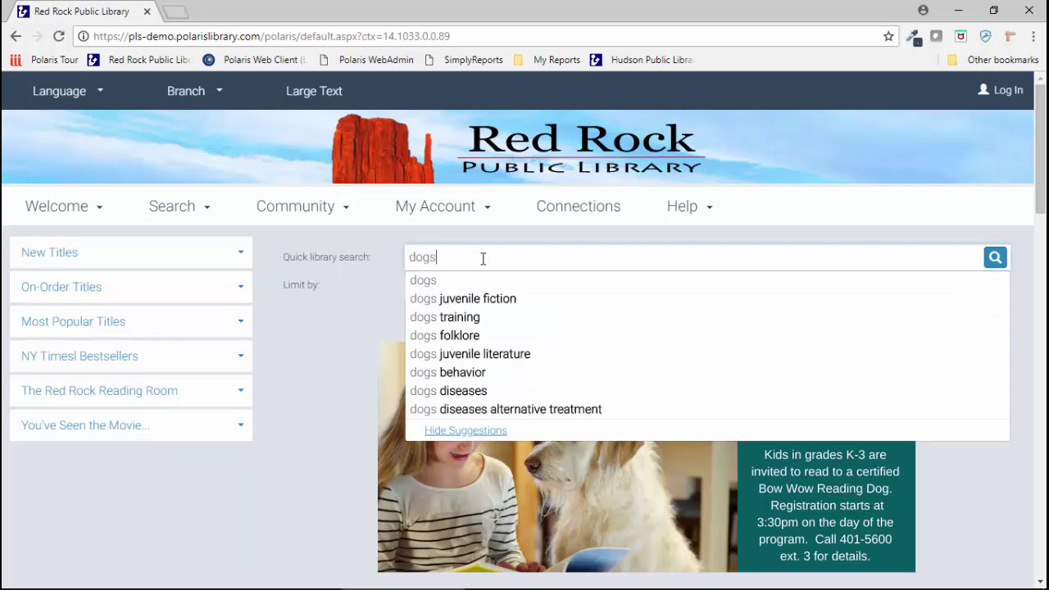
key(Return)
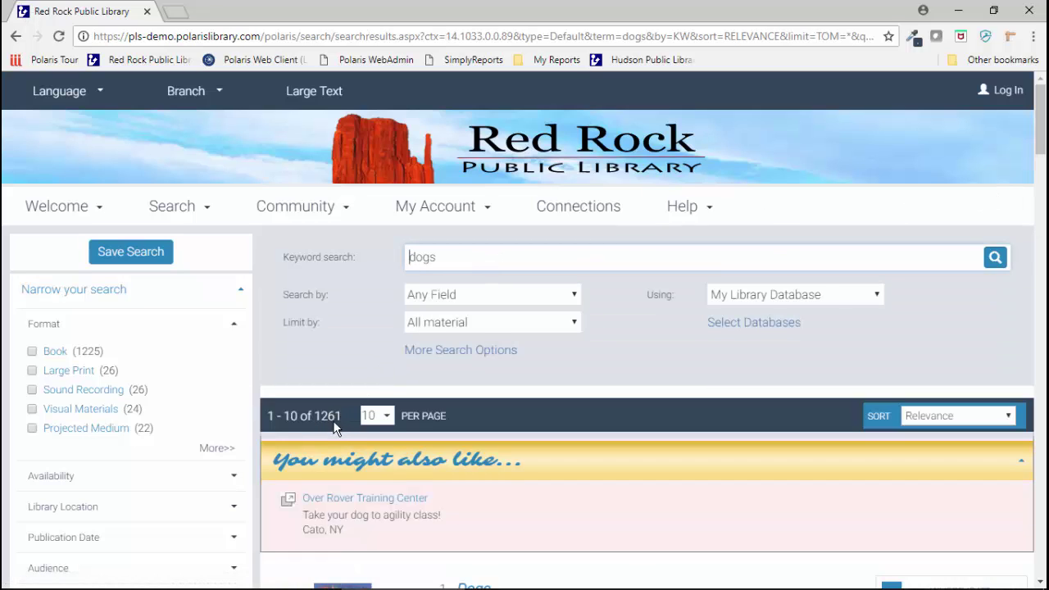
click(942, 416)
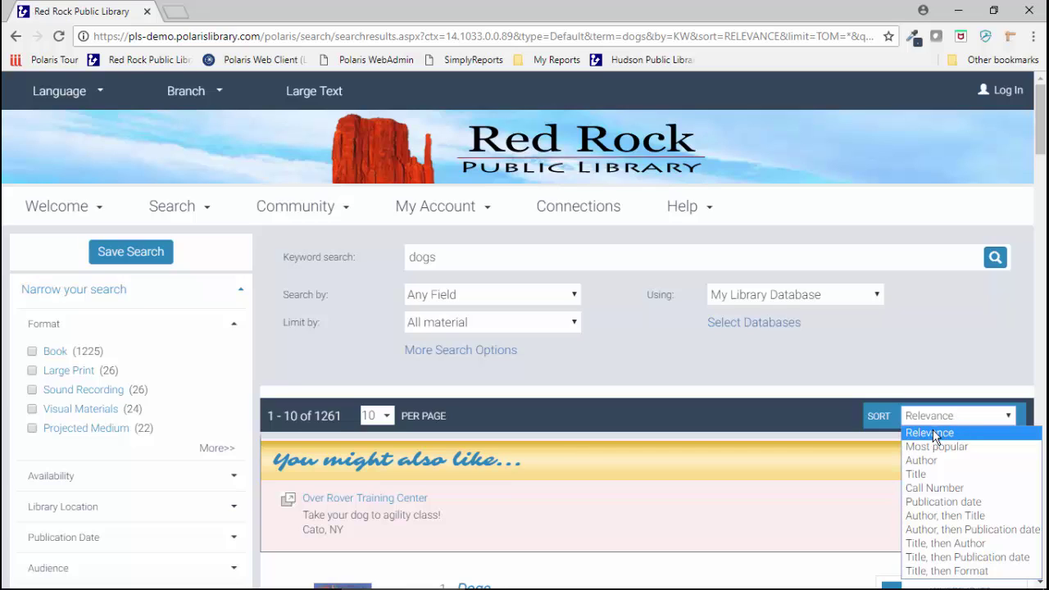
Step: Sort the dogs results by publication date
click(940, 502)
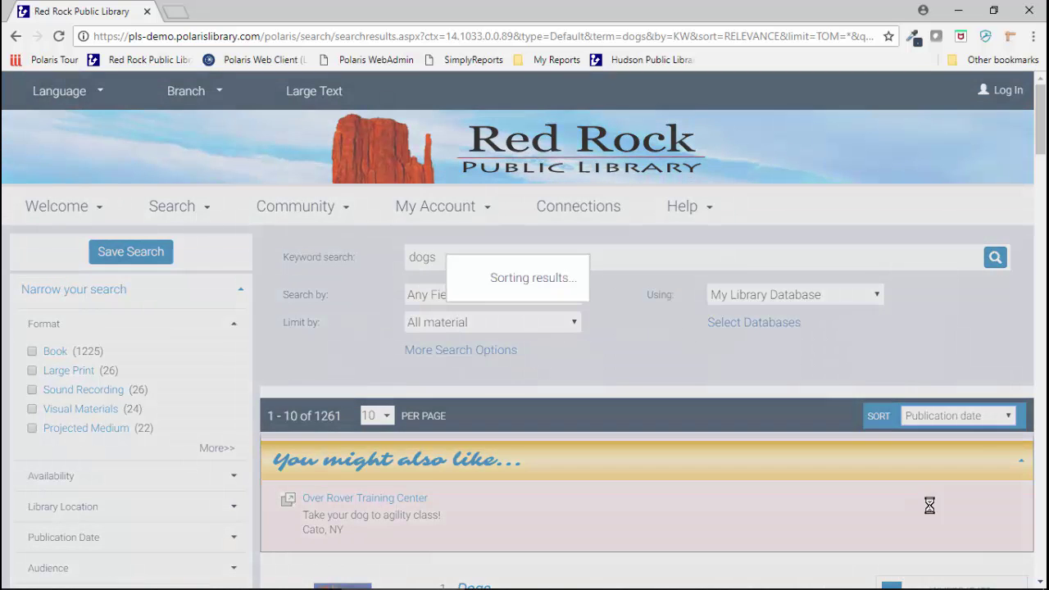
scroll(721, 442, down, 5)
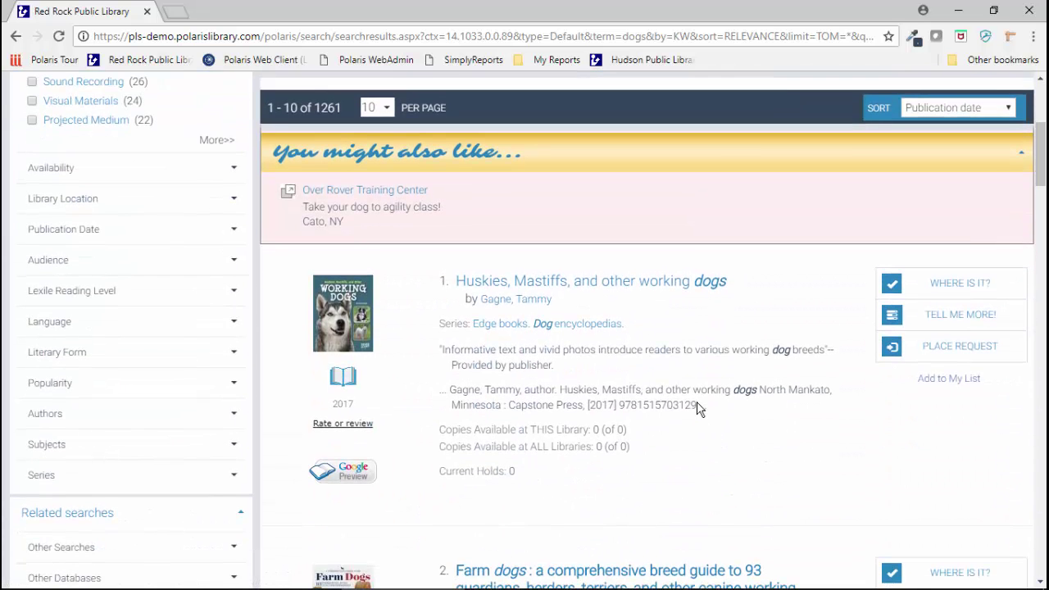
scroll(699, 409, up, 1)
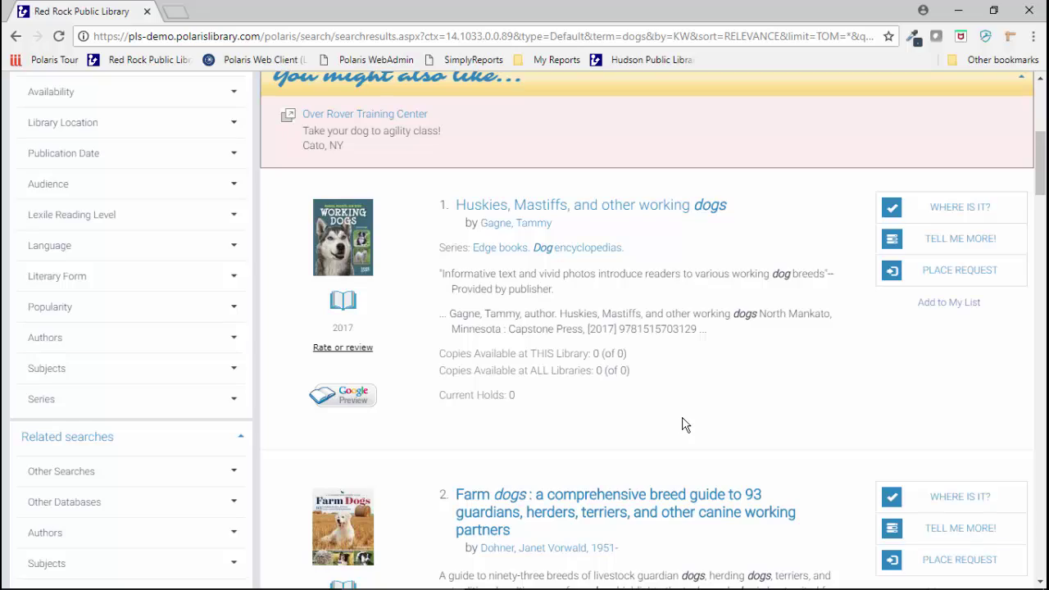
scroll(684, 420, down, 12)
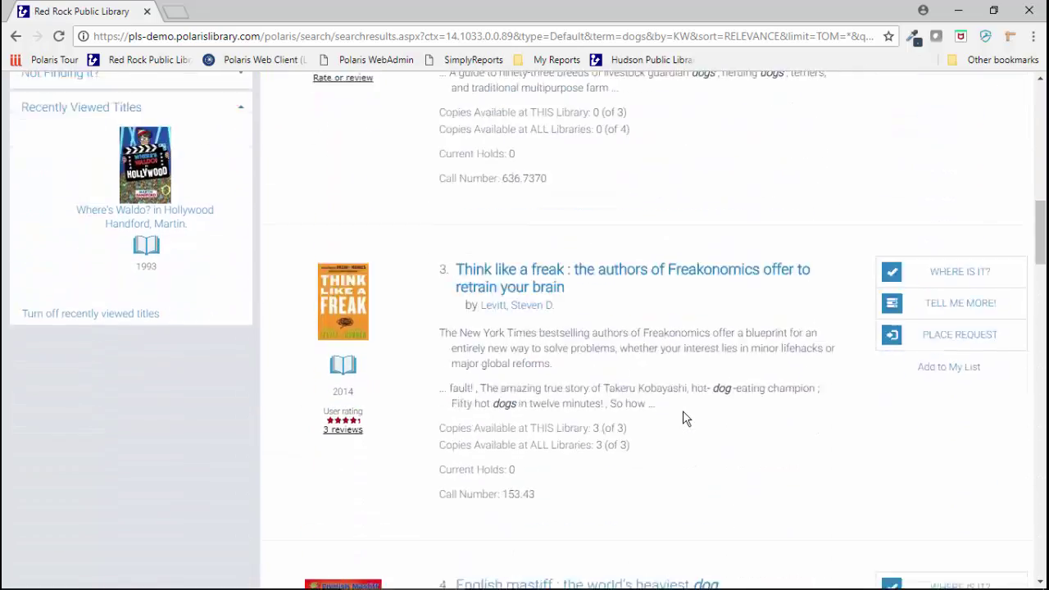
scroll(684, 416, up, 15)
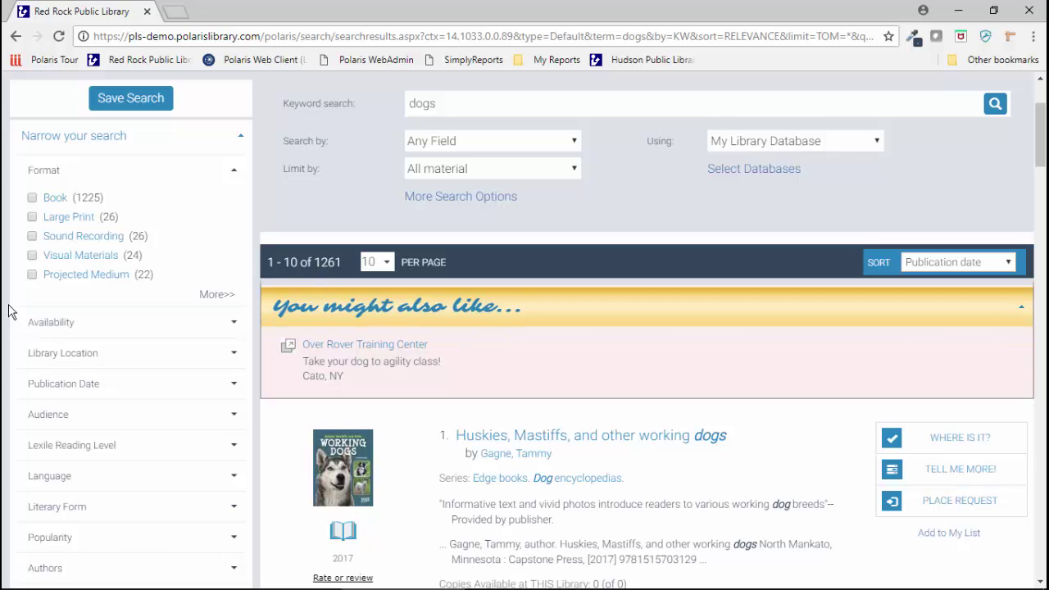
Step: Filter to Available Now, Red Rock Public Library and Non-fiction, leaving 55 results
click(49, 323)
click(33, 350)
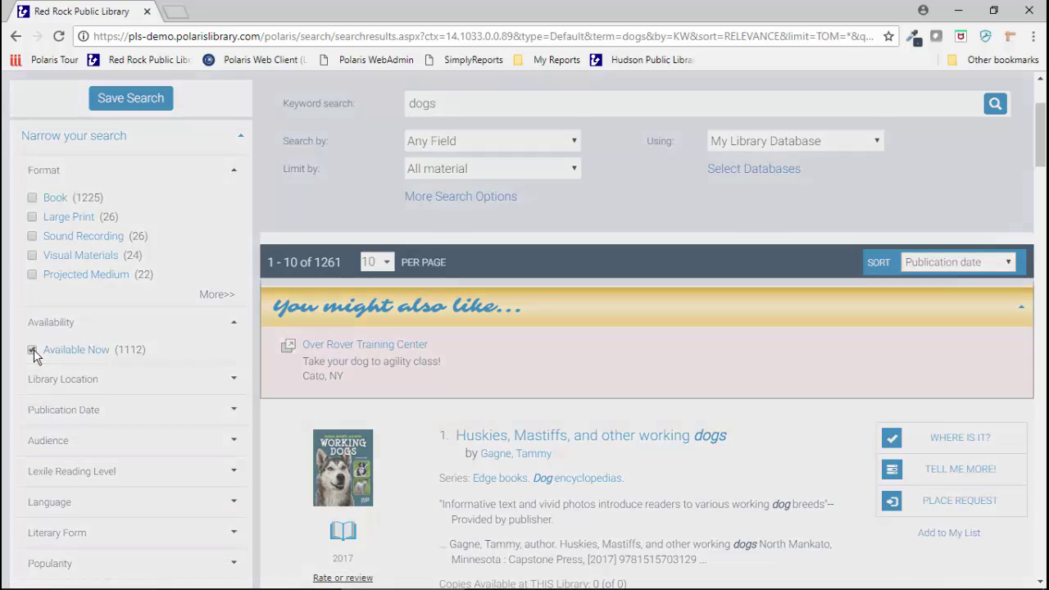
scroll(40, 350, down, 1)
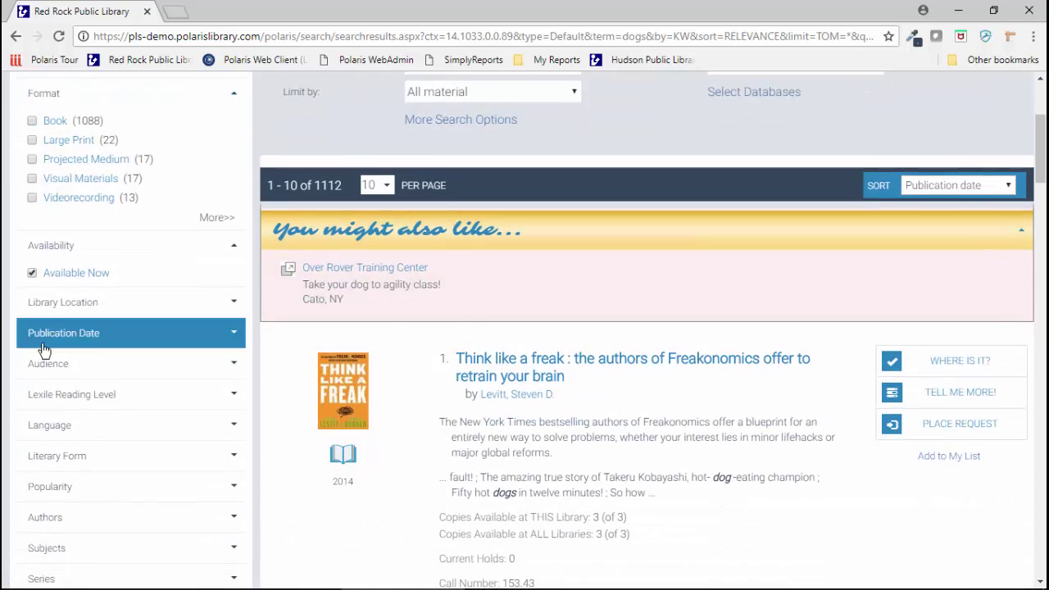
click(68, 309)
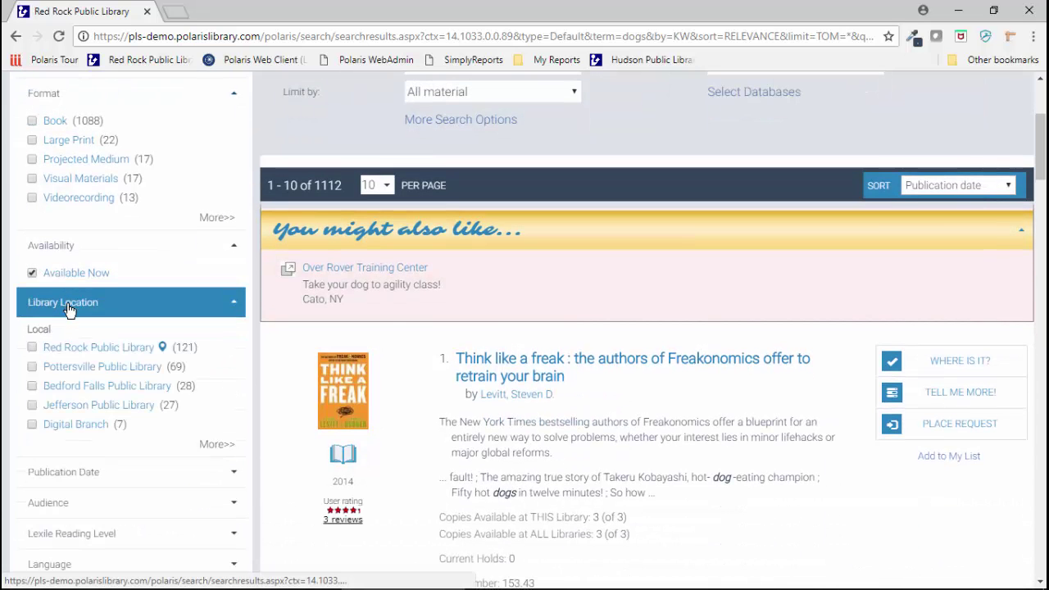
click(33, 348)
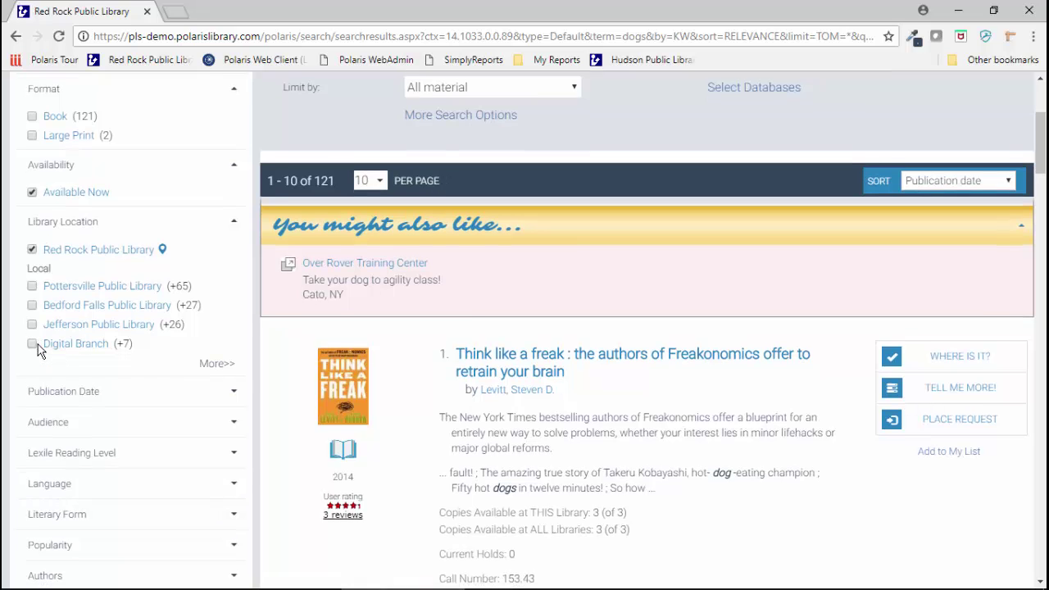
scroll(38, 350, down, 1)
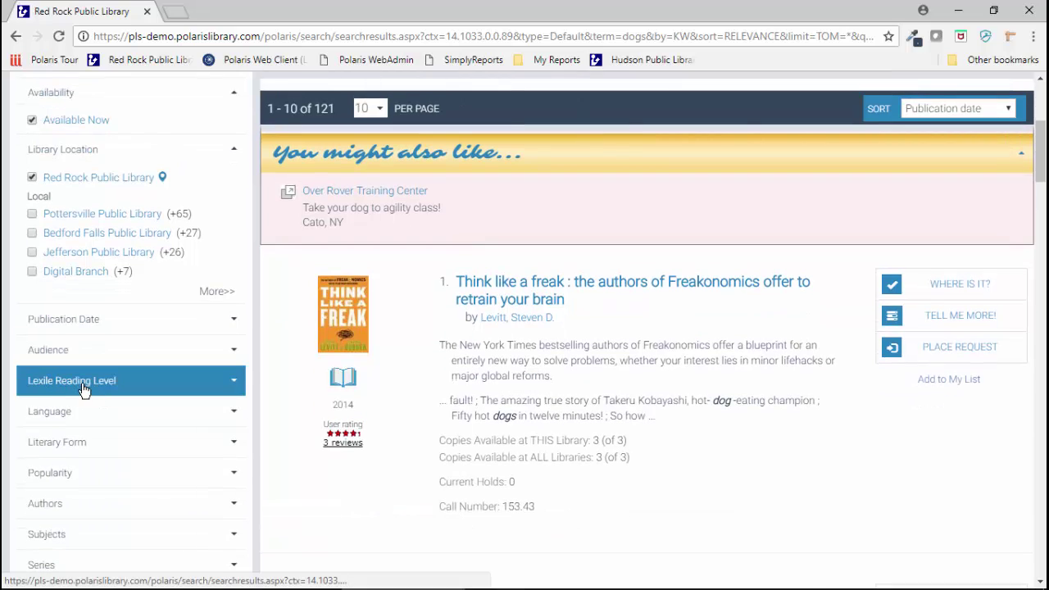
scroll(83, 390, down, 1)
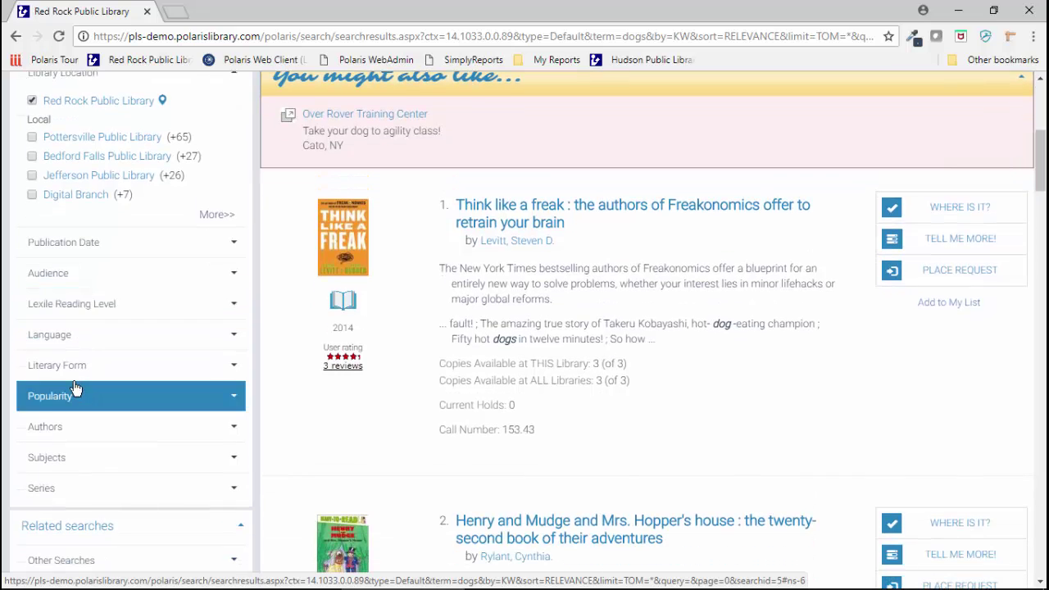
click(62, 367)
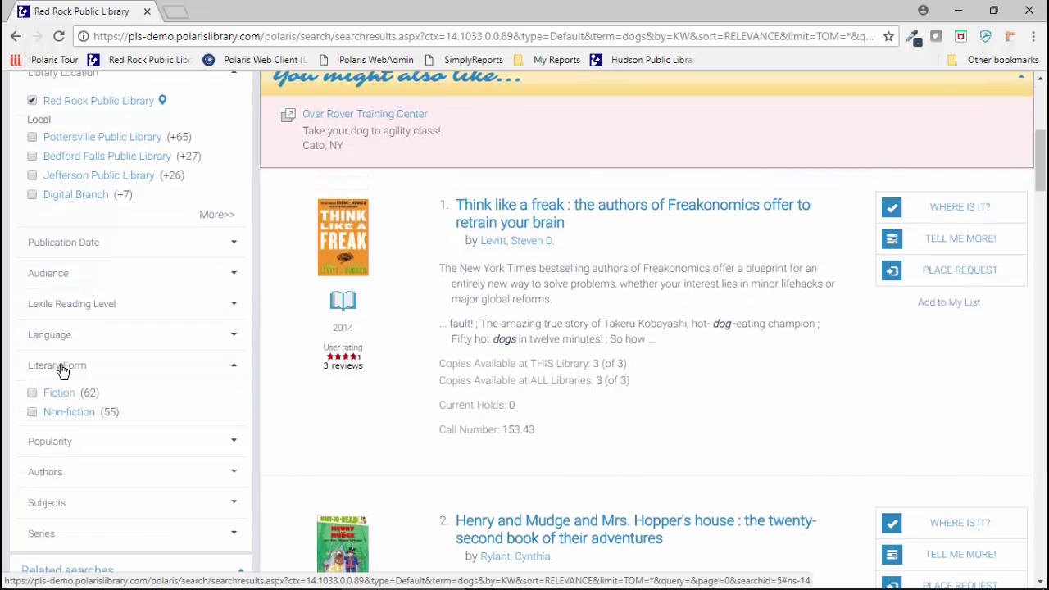
click(32, 412)
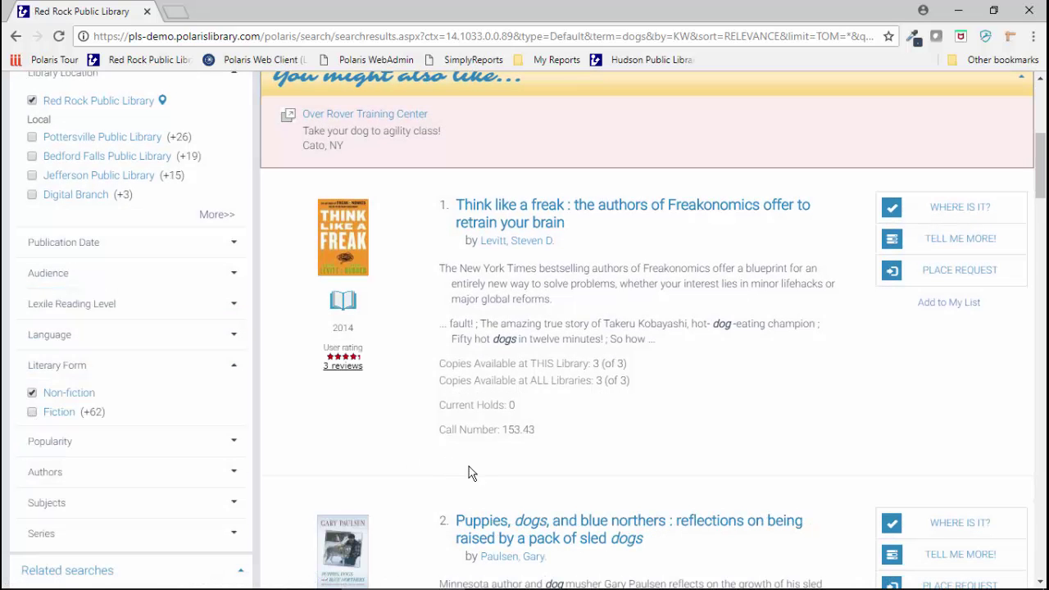
scroll(543, 477, up, 5)
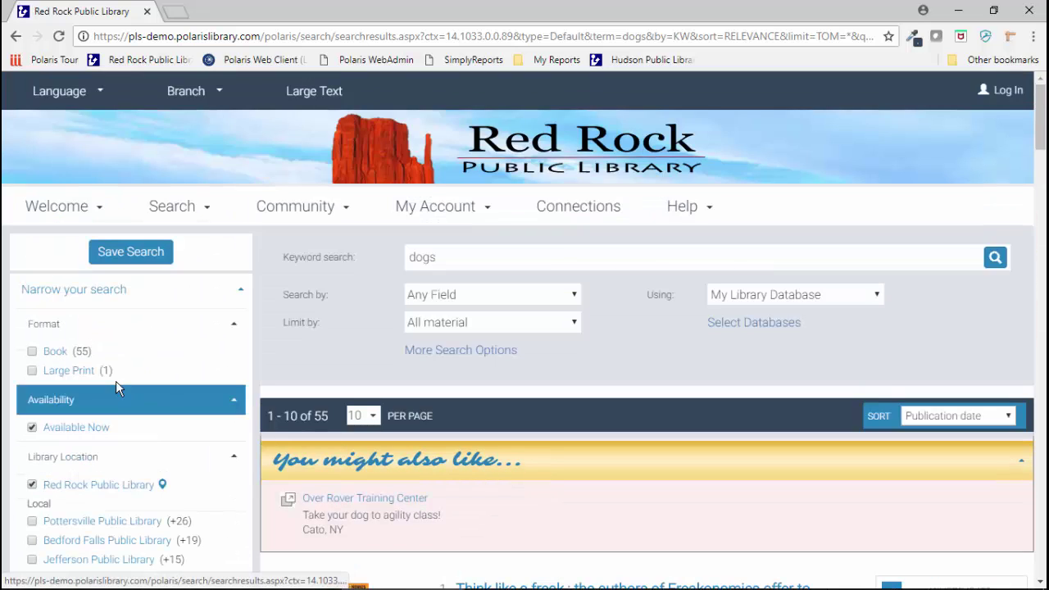
Step: Limit to books, add Think like a freak, the sled dogs title, How to speak dog and Henry the fourth to My List, then view it
click(33, 353)
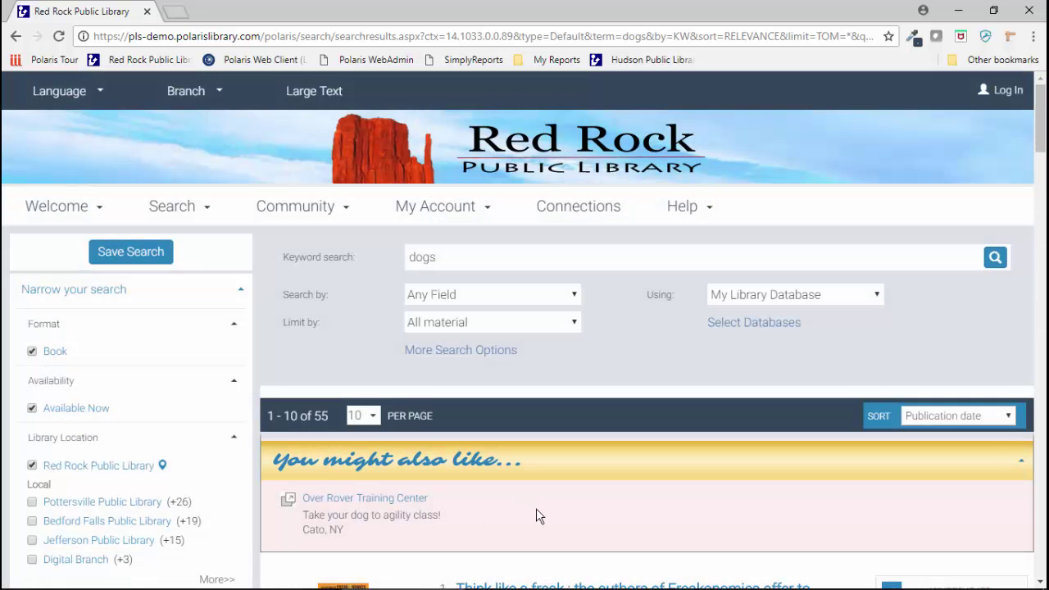
scroll(627, 503, down, 4)
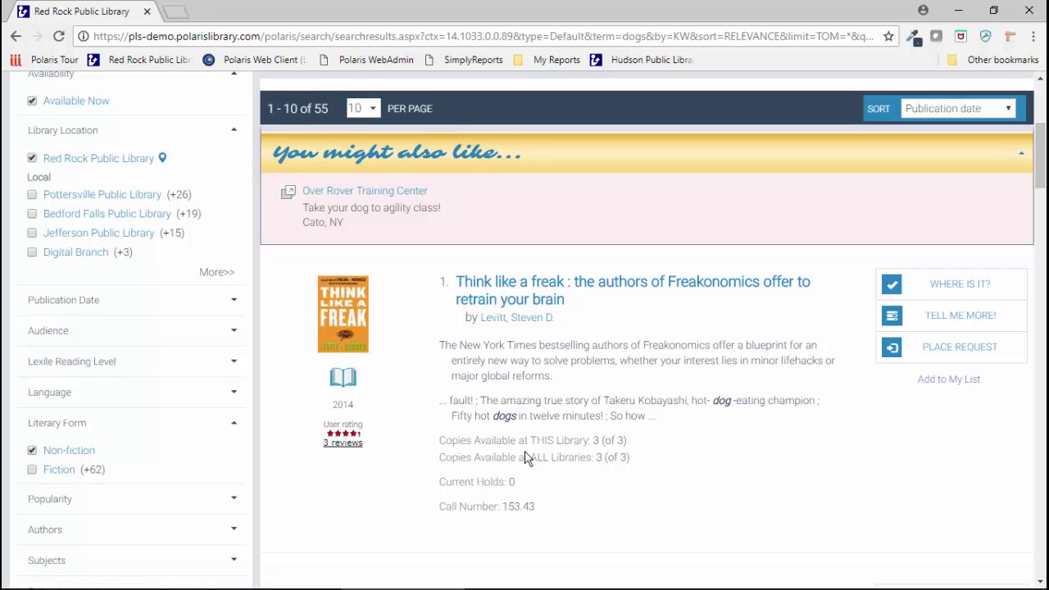
click(947, 381)
scroll(967, 429, down, 4)
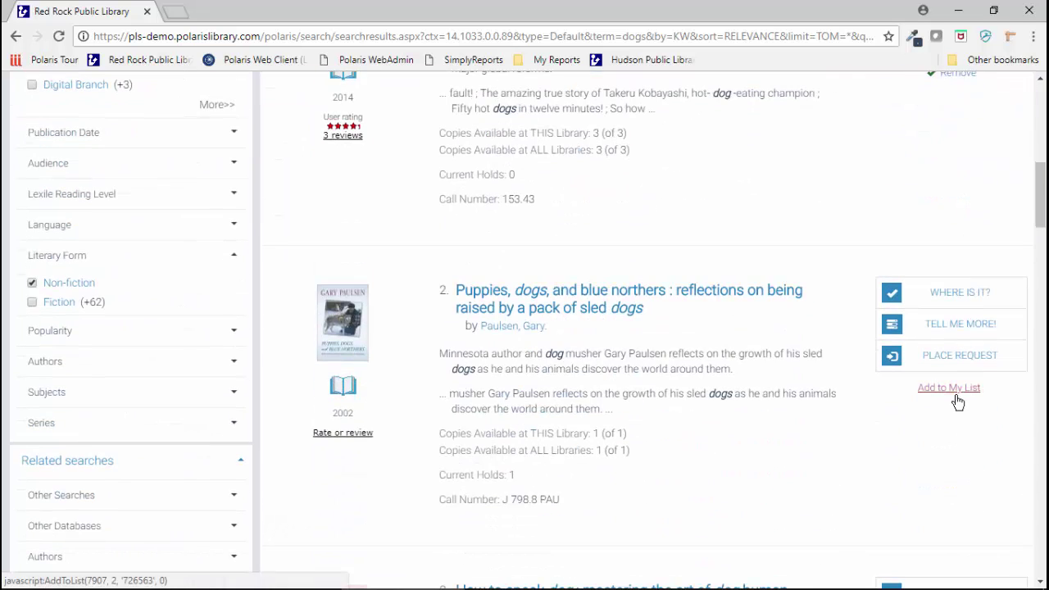
click(950, 388)
scroll(967, 418, down, 4)
click(958, 391)
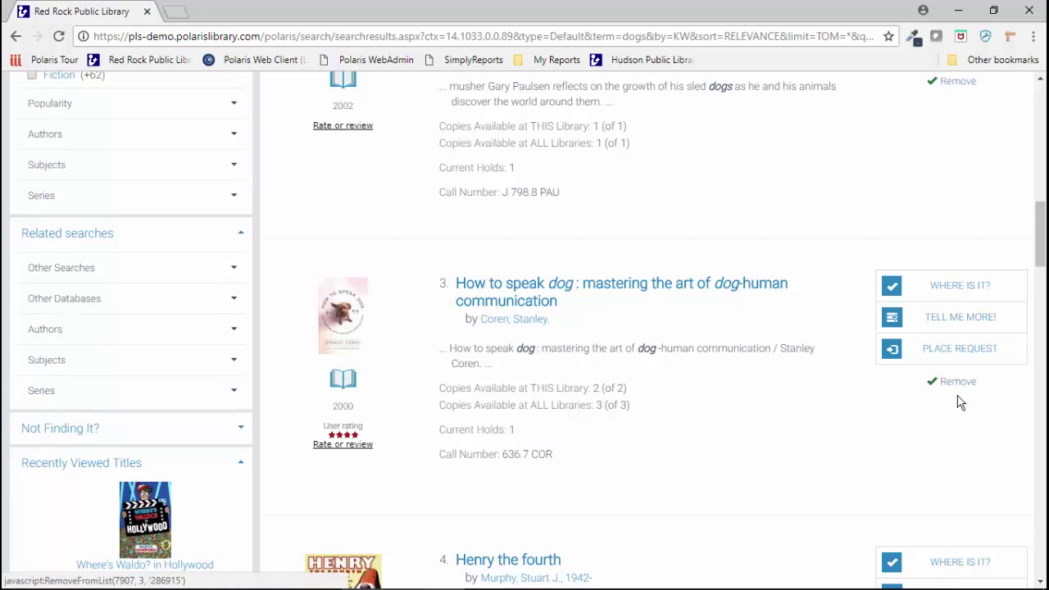
scroll(957, 405, down, 5)
click(948, 286)
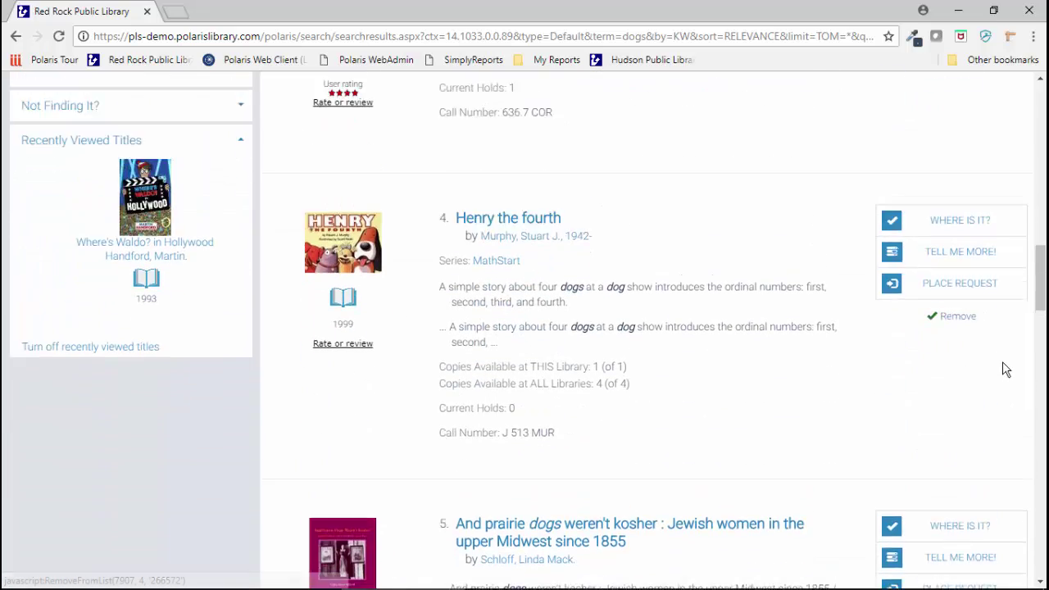
scroll(1006, 368, up, 15)
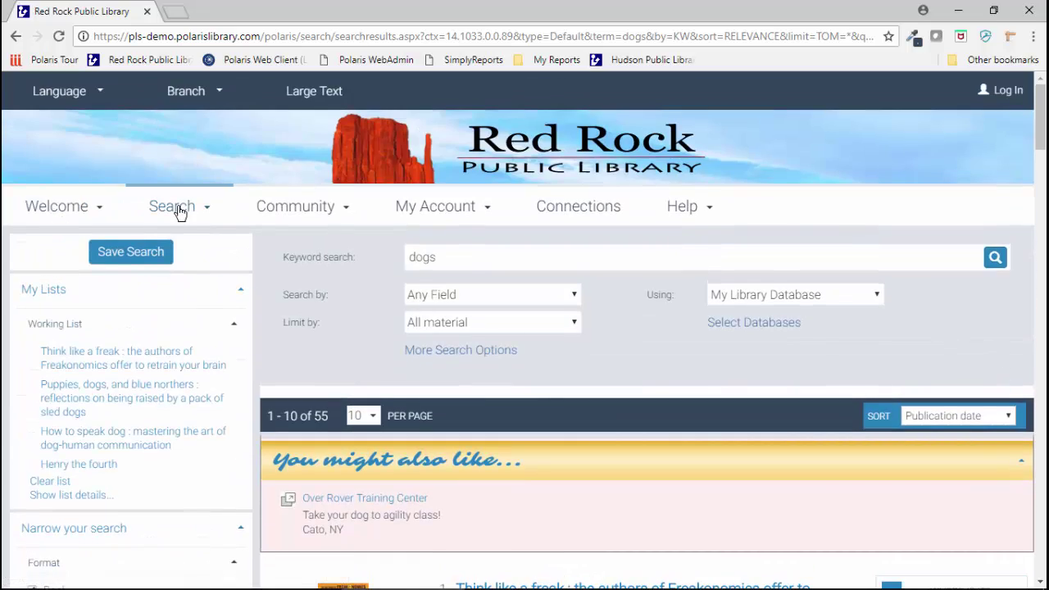
click(176, 212)
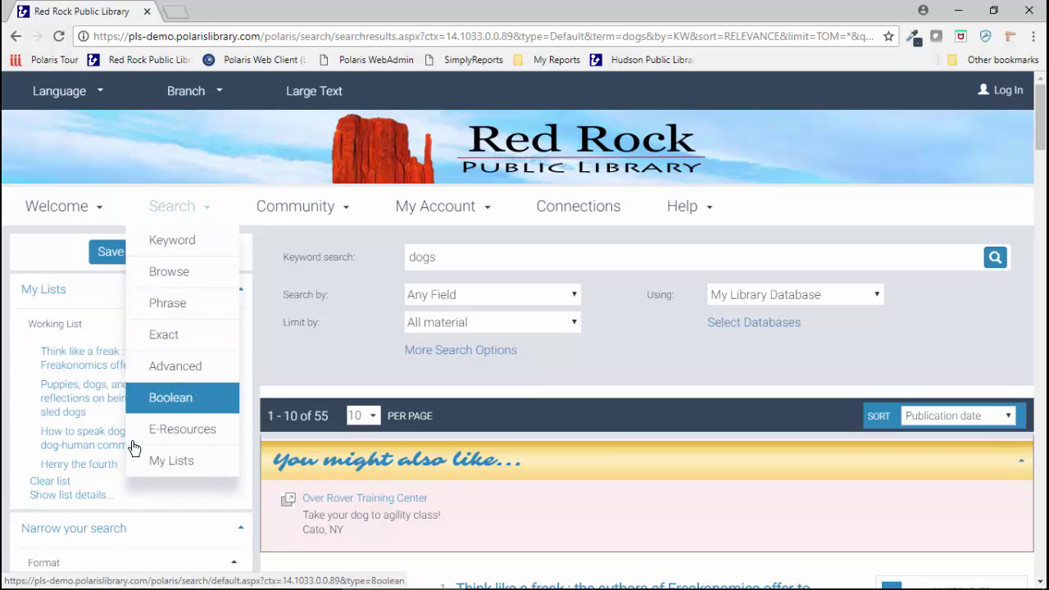
click(164, 464)
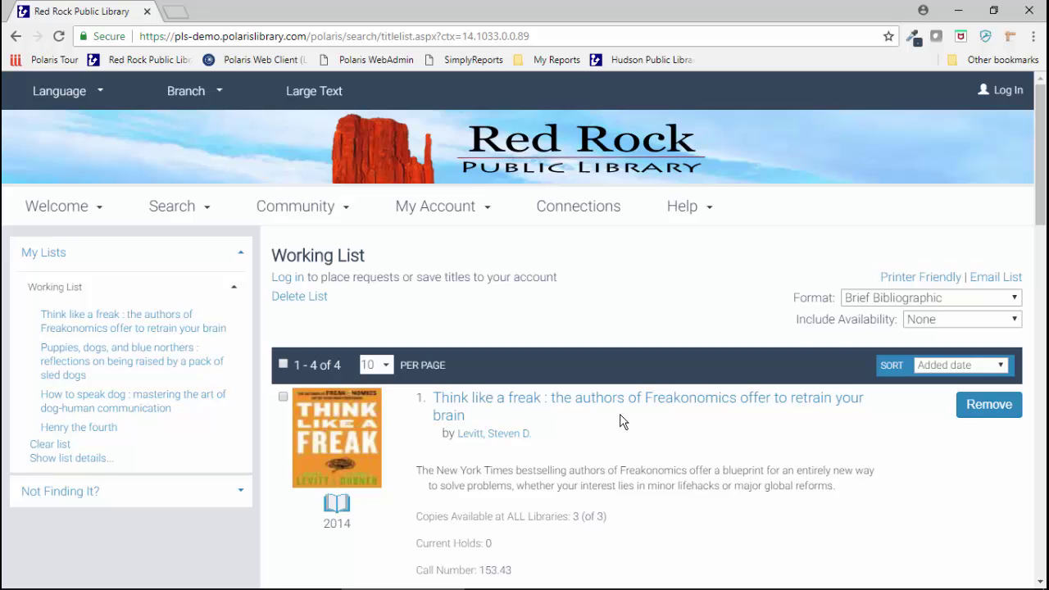
Step: Show the four dogs titles as Chicago Manual of Style citations, then return to Quick Search
click(863, 300)
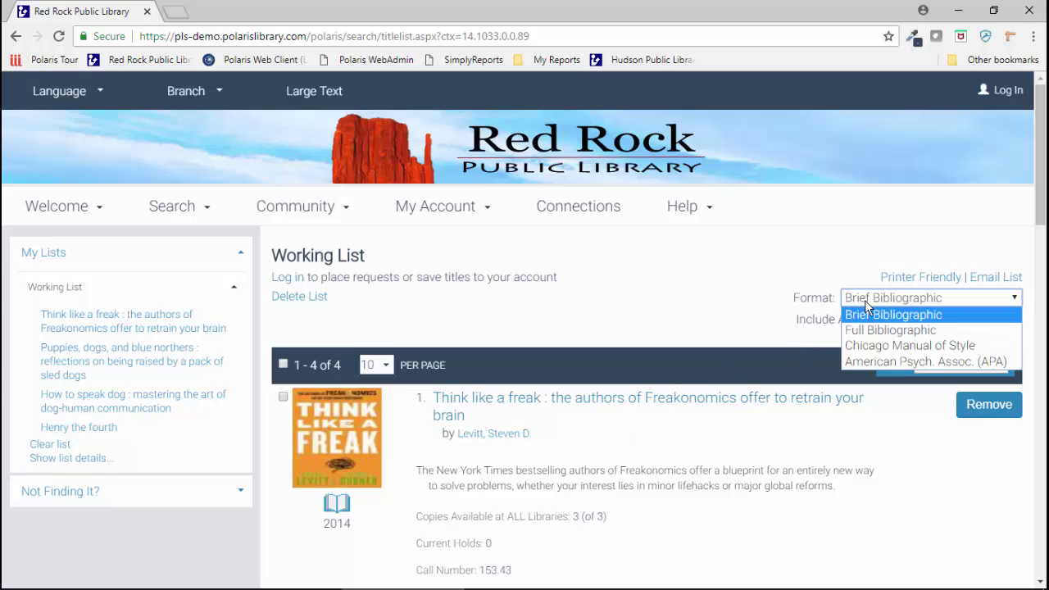
click(868, 345)
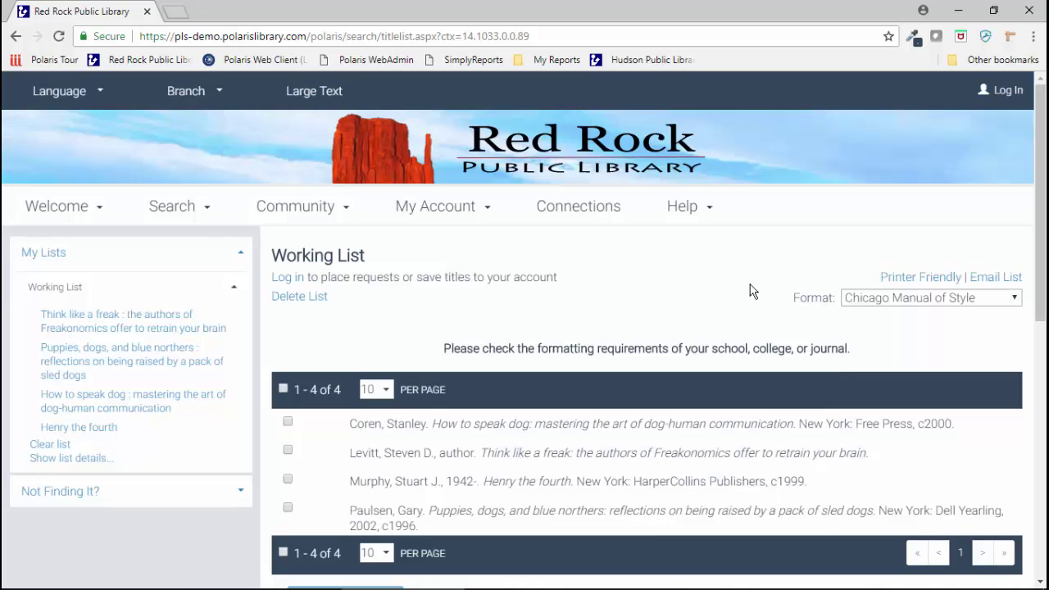
scroll(740, 283, down, 1)
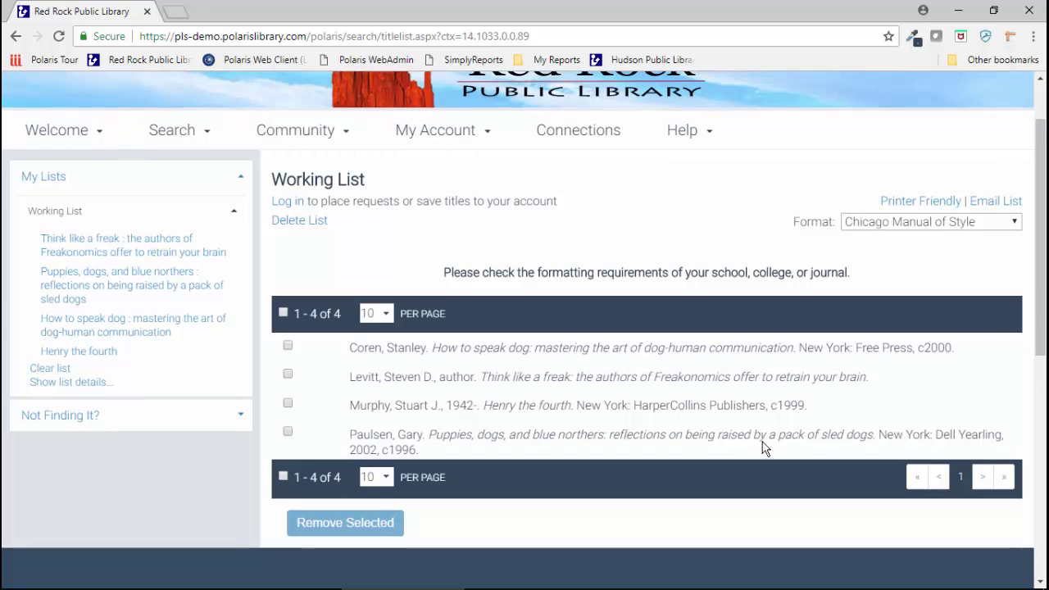
scroll(761, 442, up, 1)
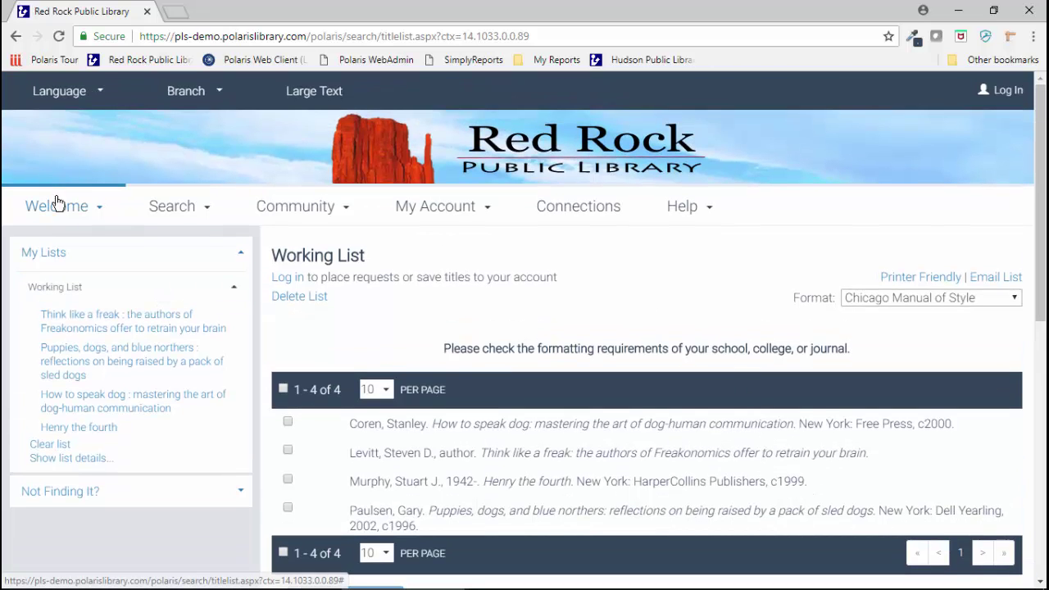
mouse_move(59, 210)
click(60, 249)
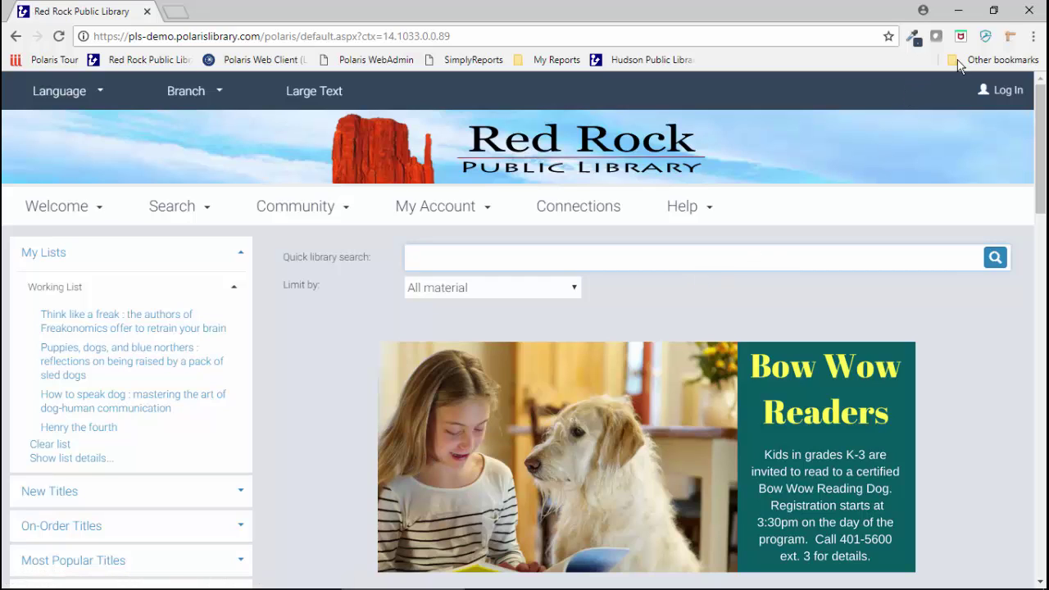
Step: Restore Chrome to a small window, open and close the site's Menu panel, and scroll the mobile layout
click(992, 12)
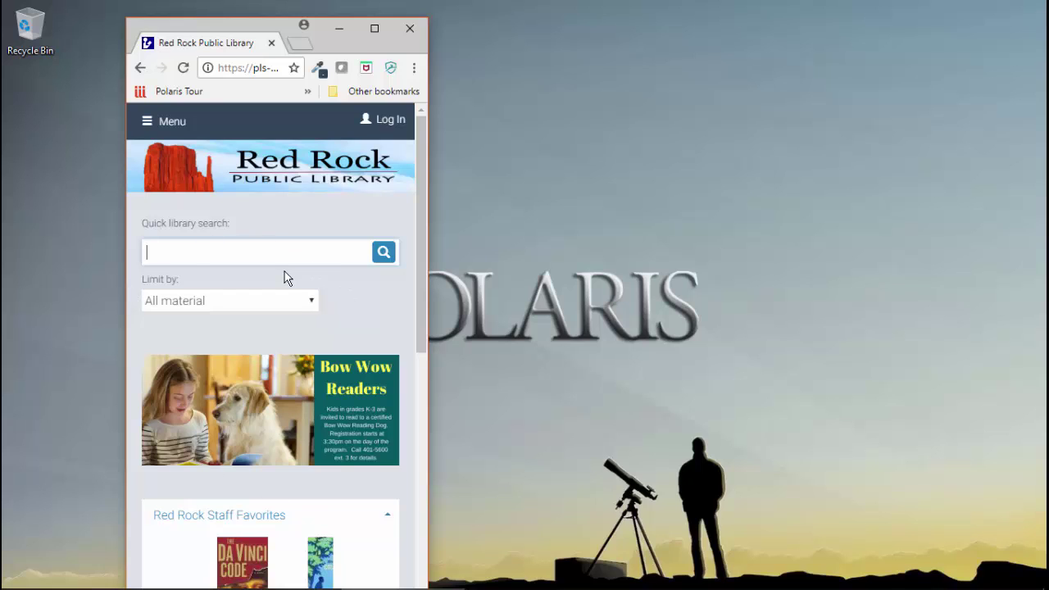
click(159, 124)
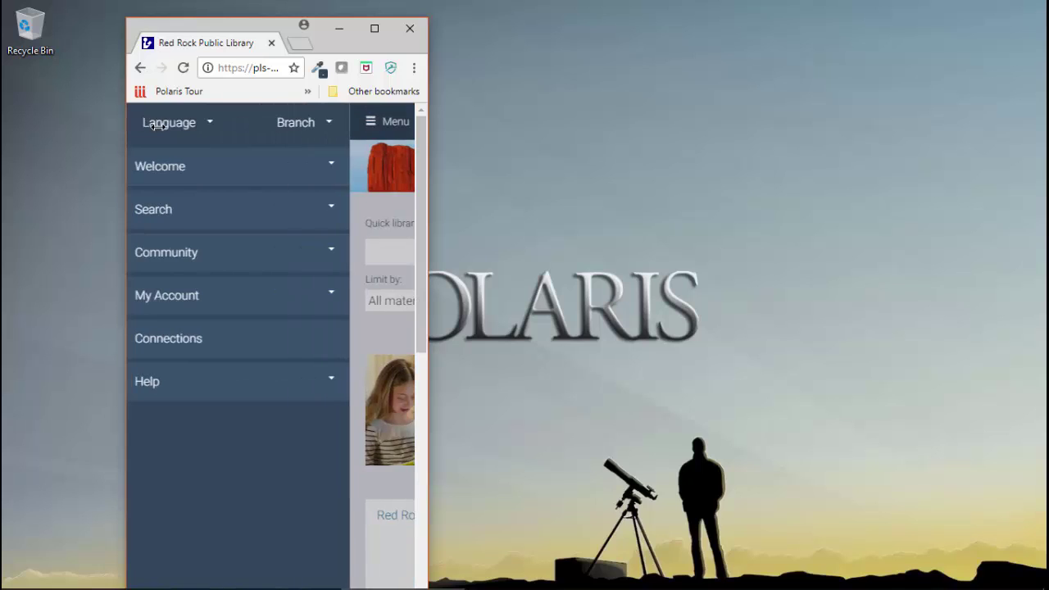
click(374, 122)
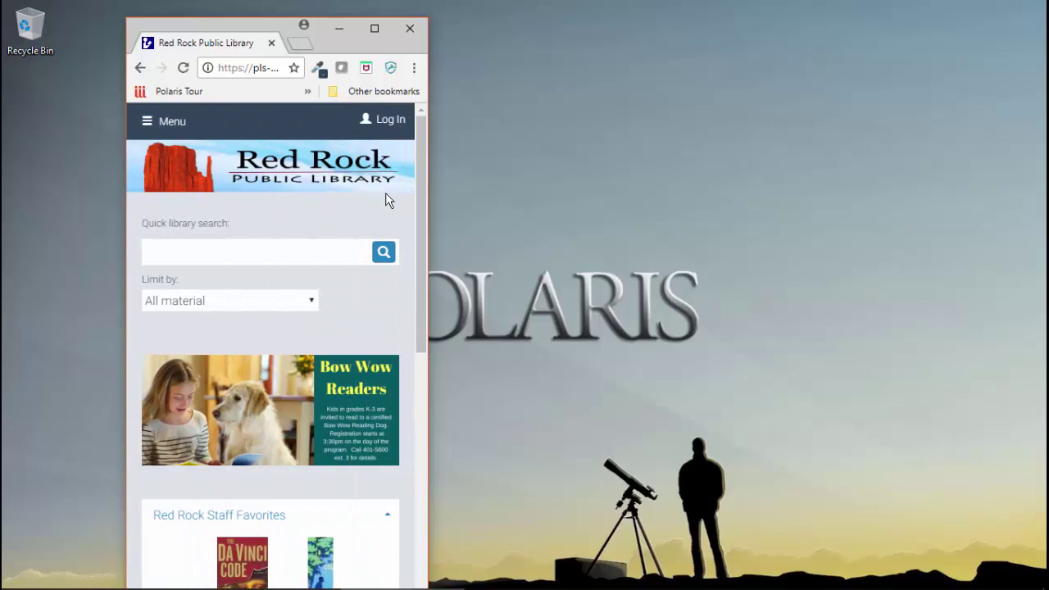
drag(419, 271, 419, 206)
Step: Maximize Chrome, go to Advanced search, and enter myth* as the first search term
click(374, 28)
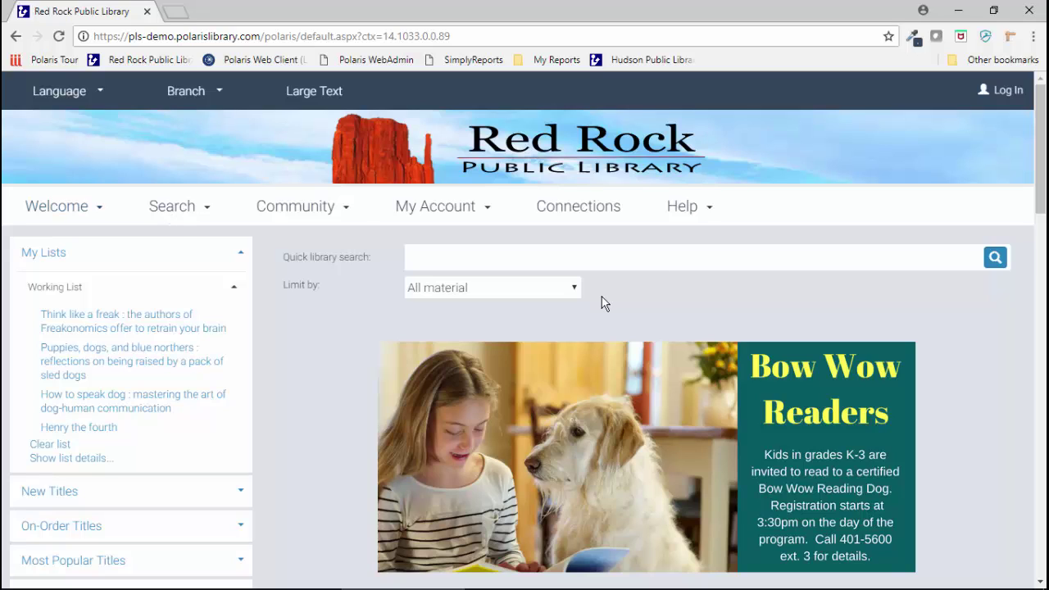
click(436, 260)
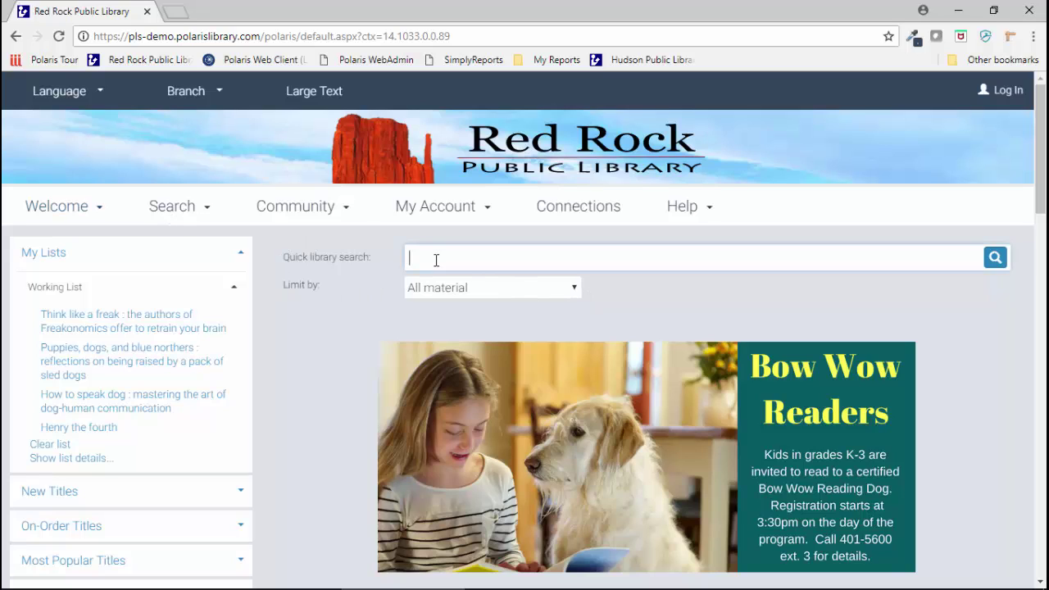
click(169, 210)
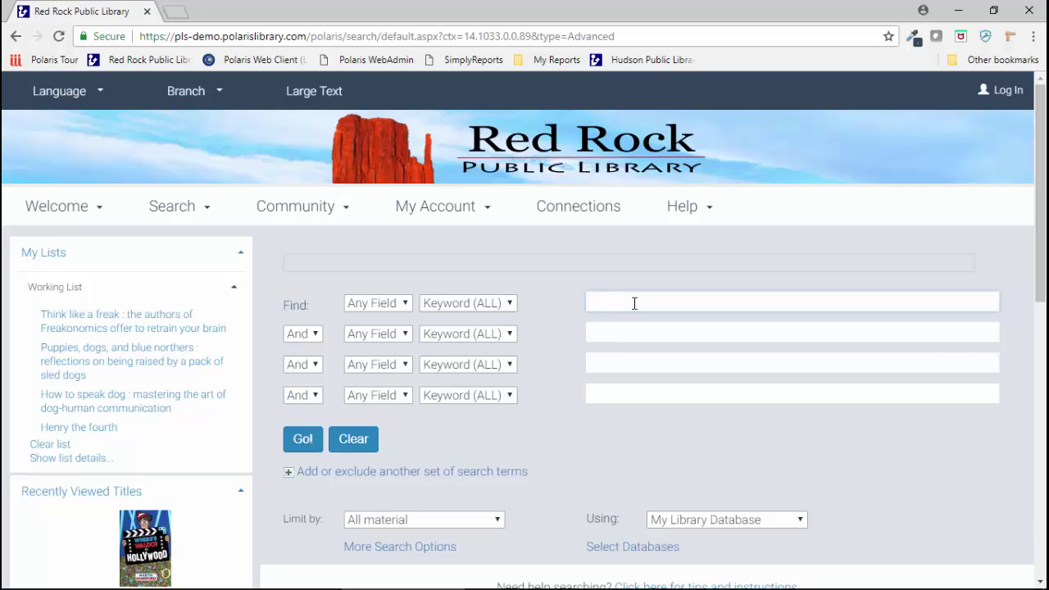
text(myth*)
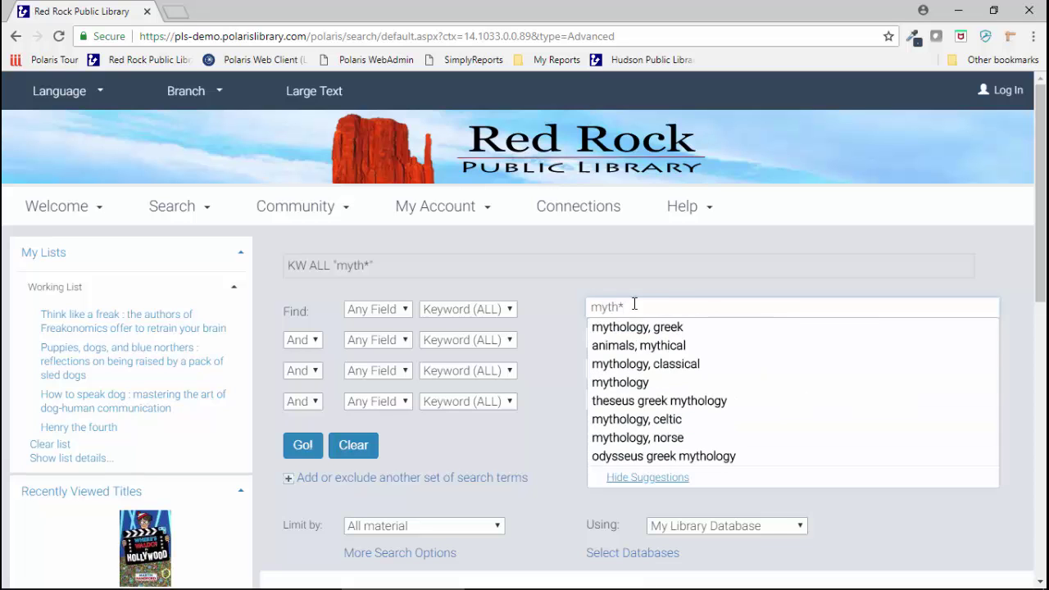
key(Tab)
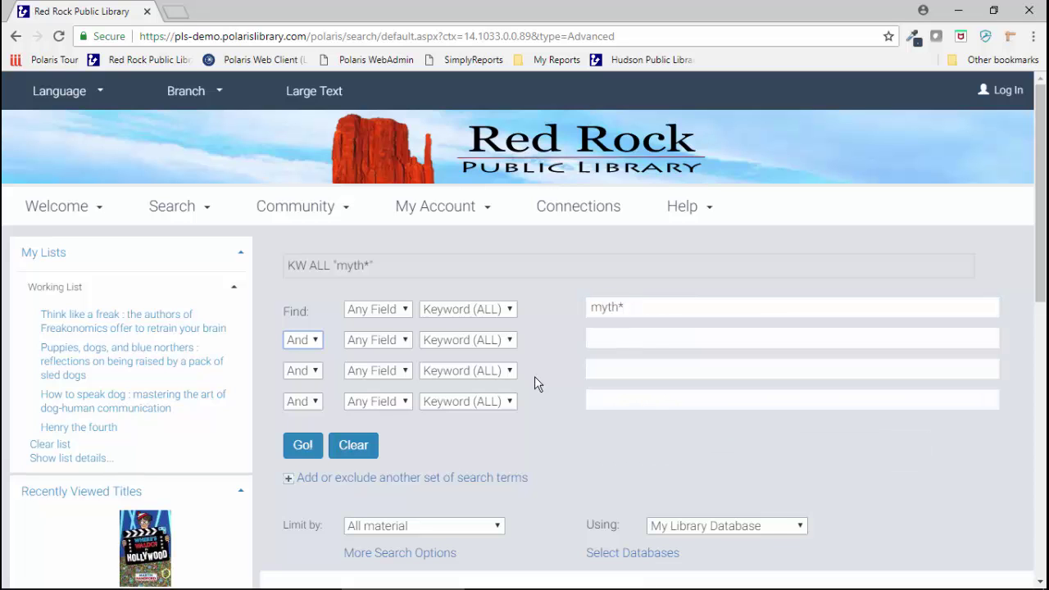
scroll(534, 377, down, 2)
Step: Add a second term set excluding greek OR roman with Not, and run the search
click(291, 323)
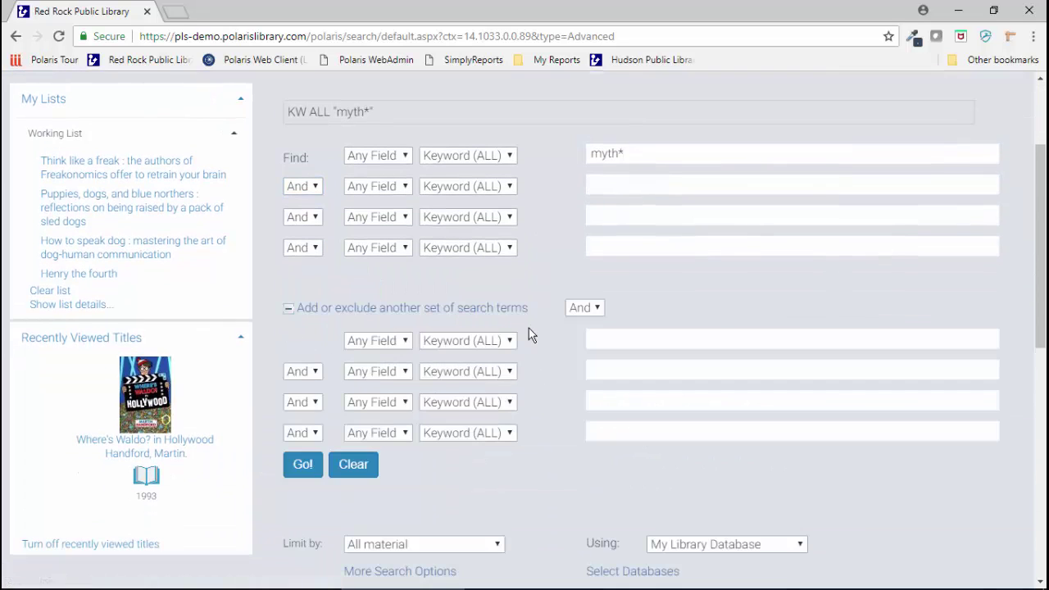
click(583, 307)
click(577, 353)
click(624, 342)
text(greek)
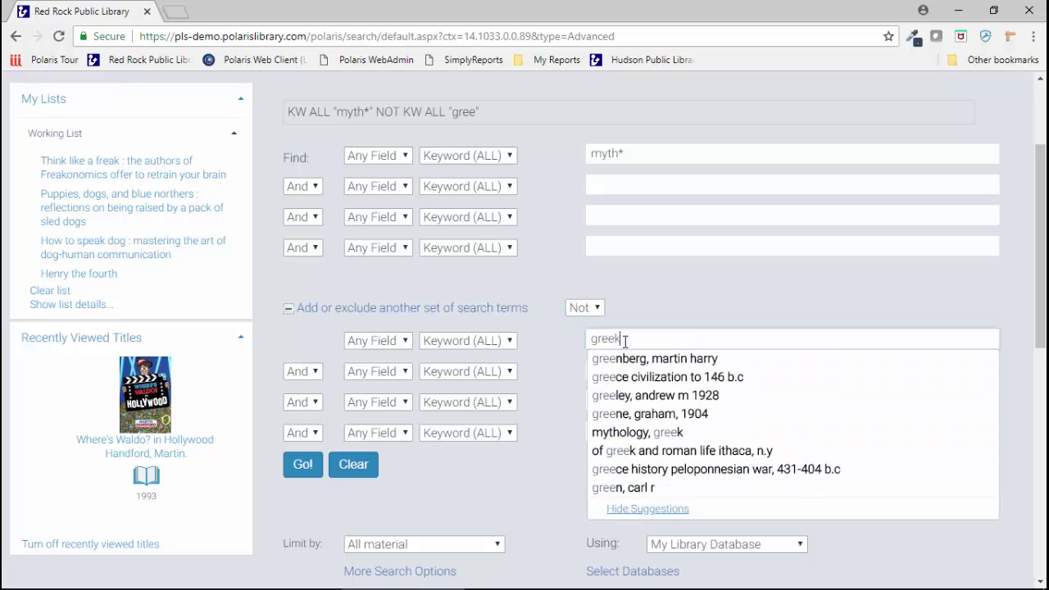
key(Tab)
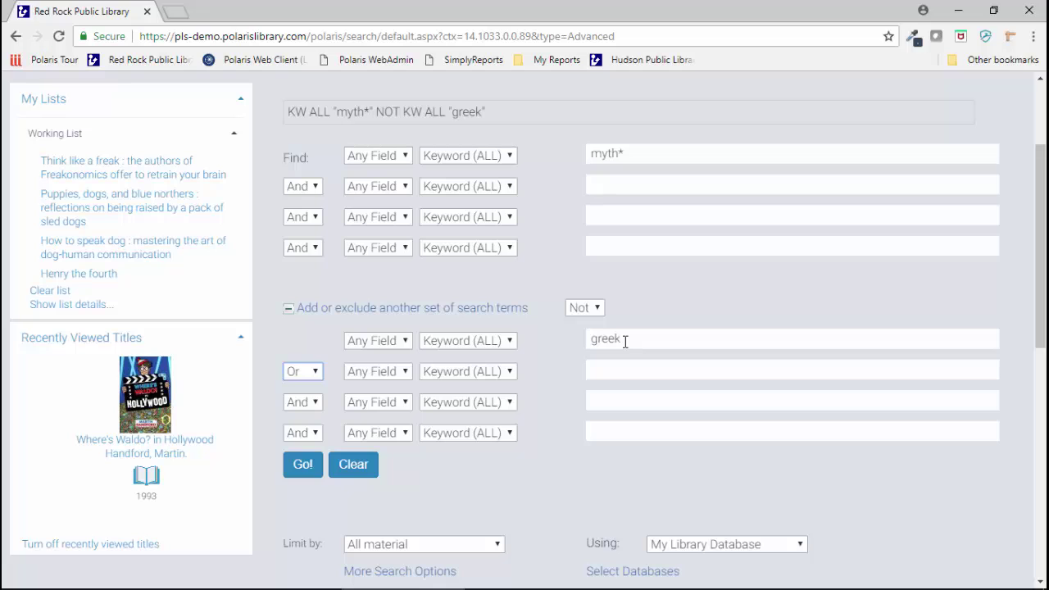
key(Tab)
key(Tab)
key(Tab)
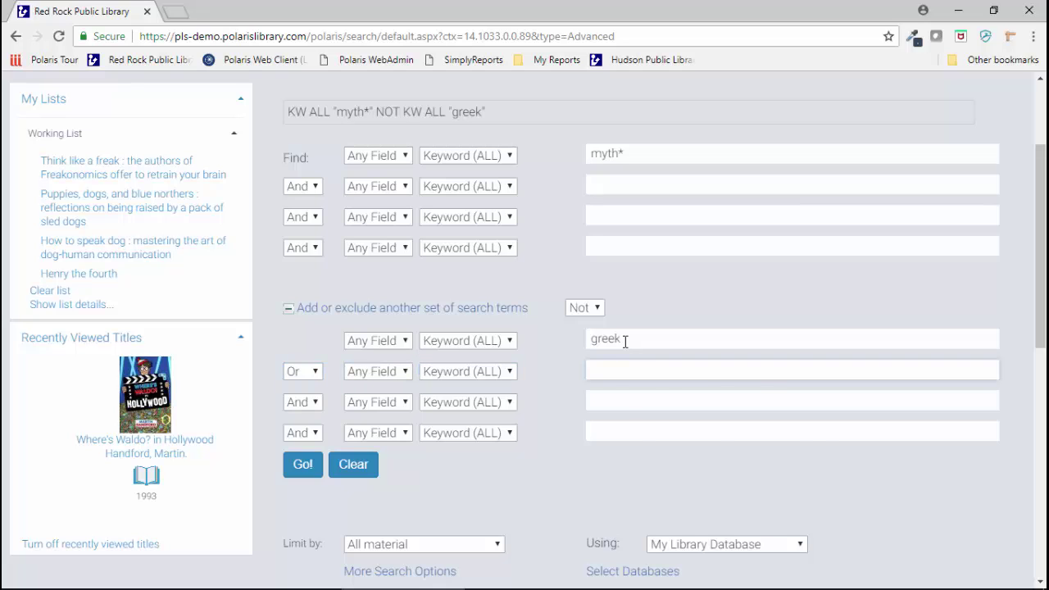
text(roman)
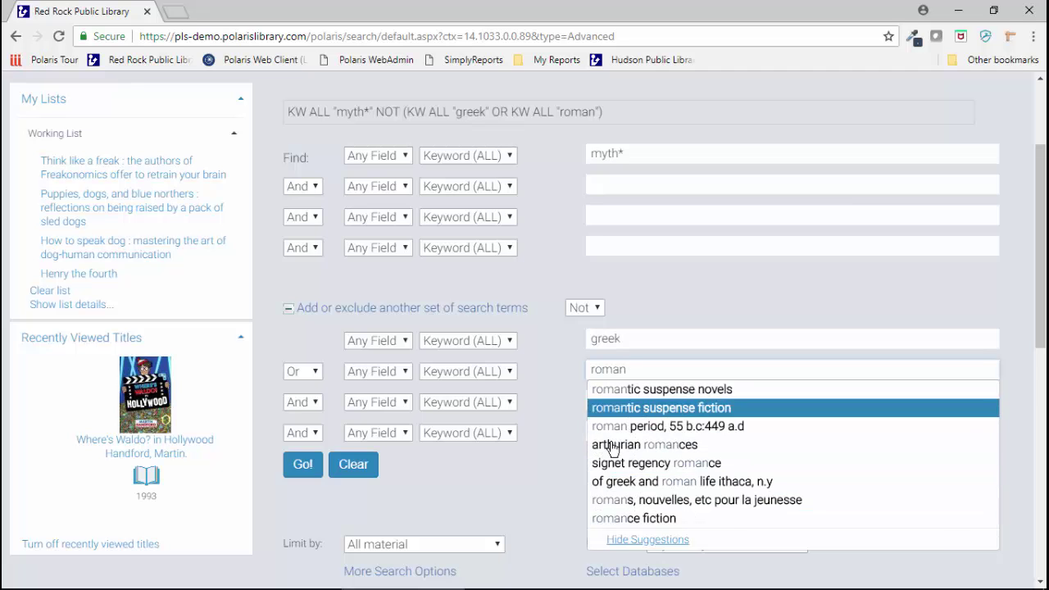
click(300, 471)
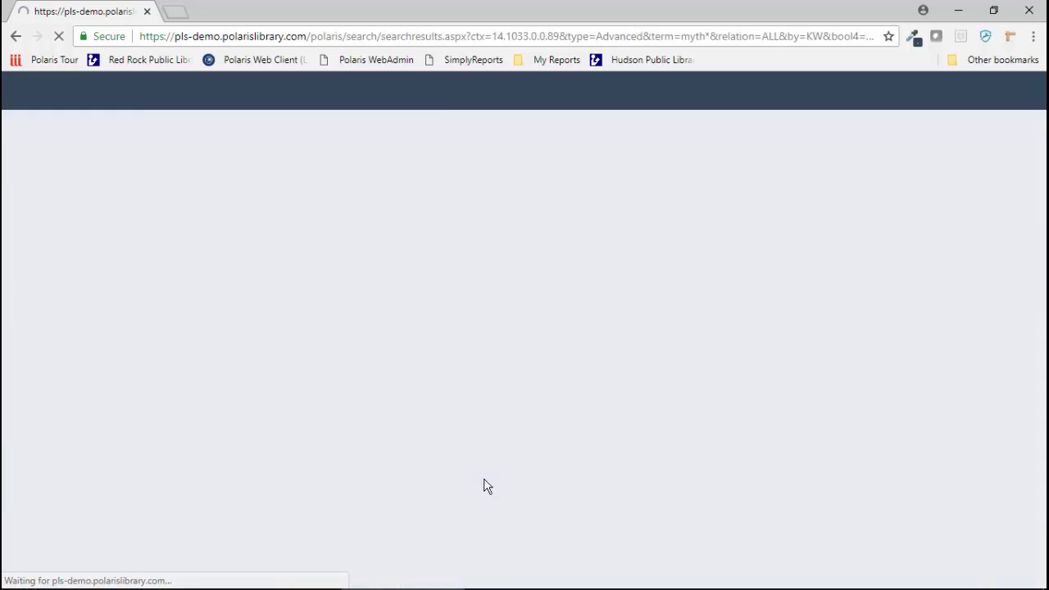
Step: Scroll through the 1002 myth* results, then return to the Red Rock Public Library catalog home page
scroll(526, 437, down, 5)
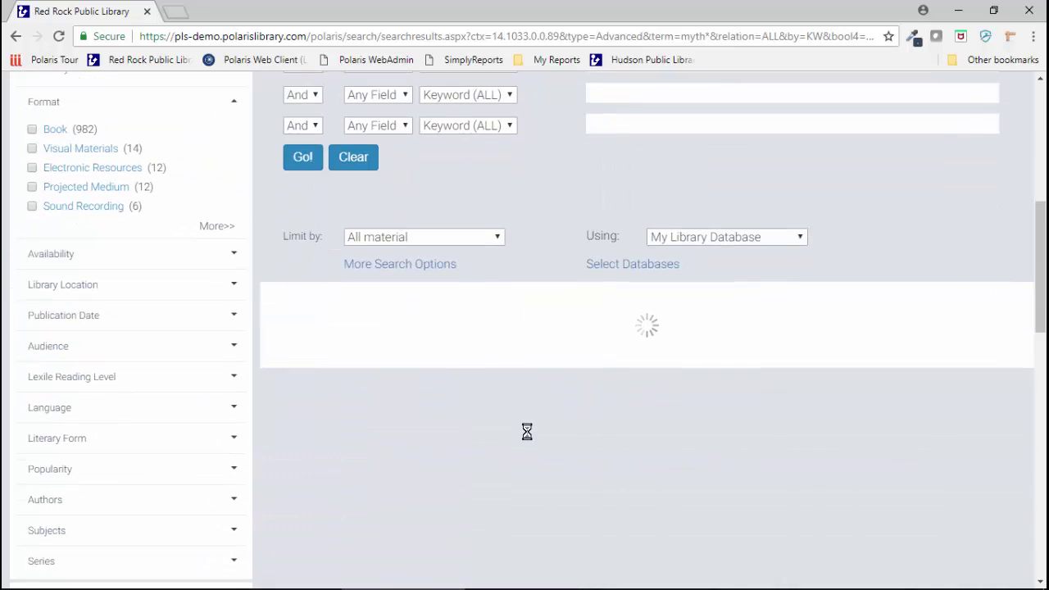
scroll(526, 431, down, 3)
scroll(529, 439, up, 1)
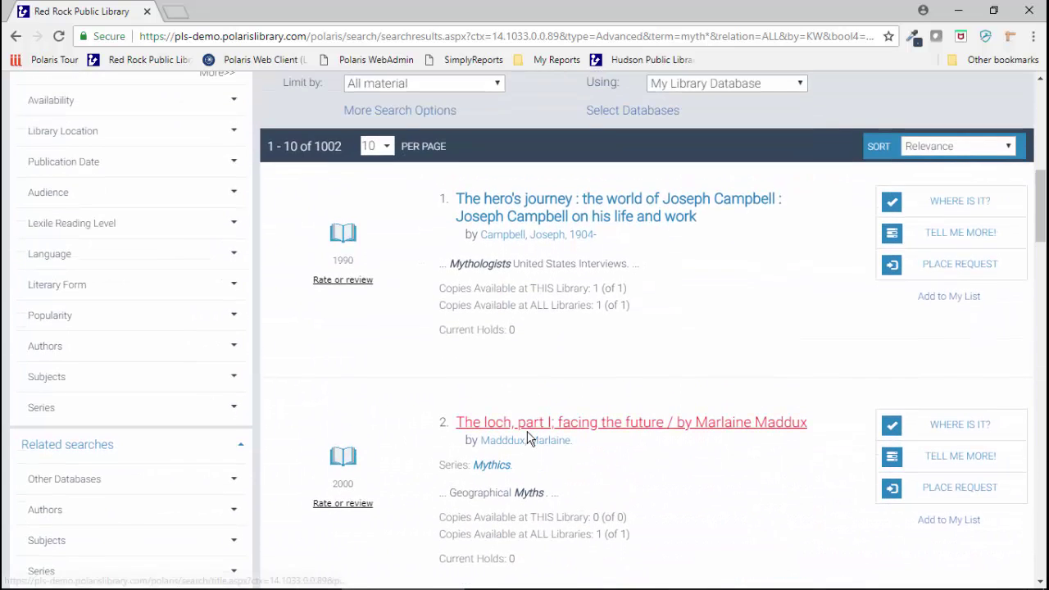
scroll(527, 438, down, 5)
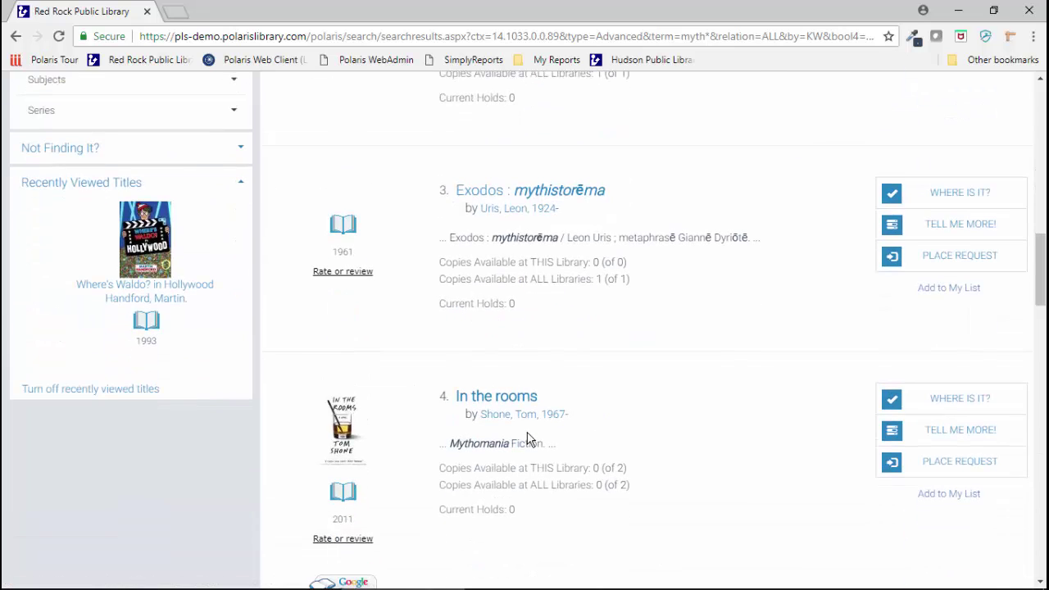
scroll(527, 439, up, 10)
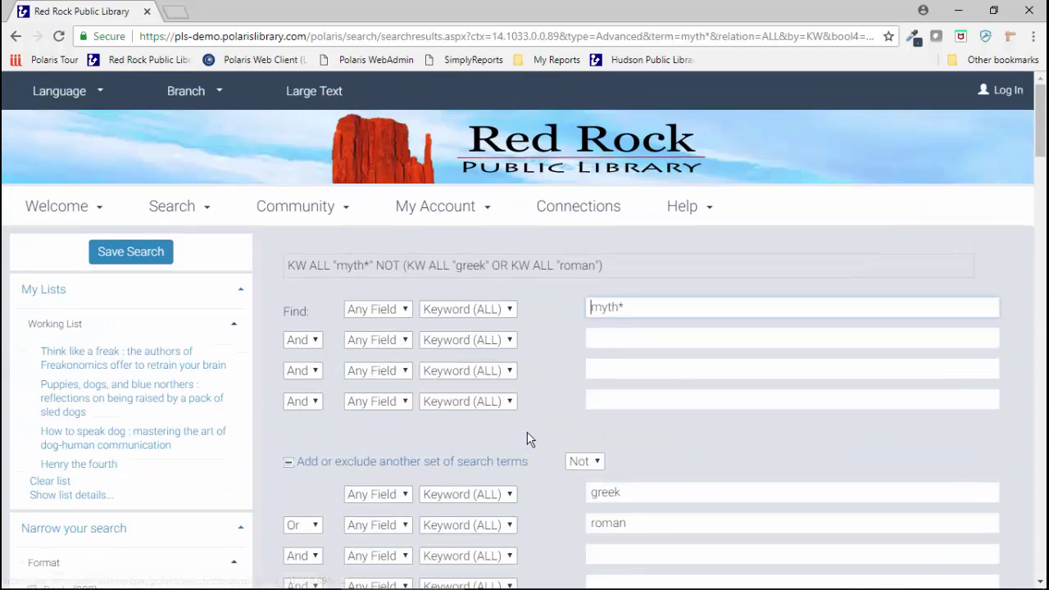
click(32, 214)
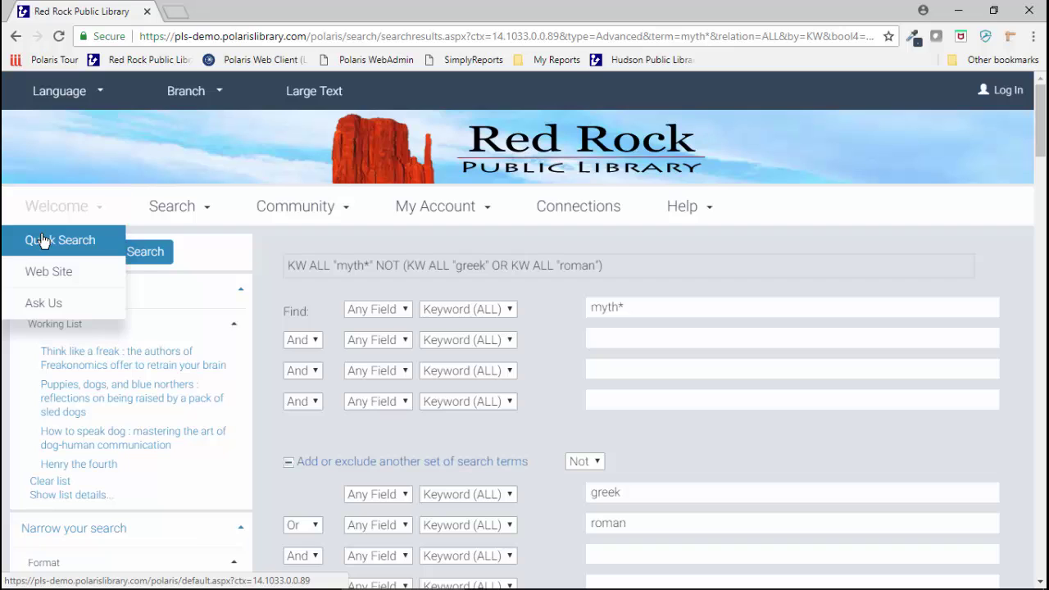
click(41, 240)
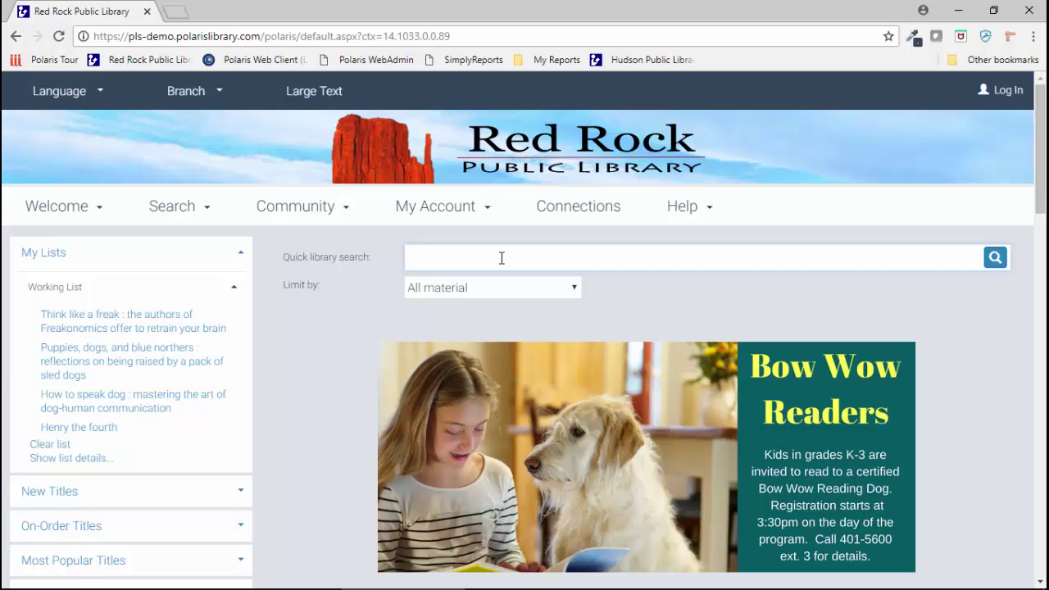
Step: Search for 'sherlock' (159 results) and narrow the format to Ebook, leaving 4 titles
text(herlock)
key(Return)
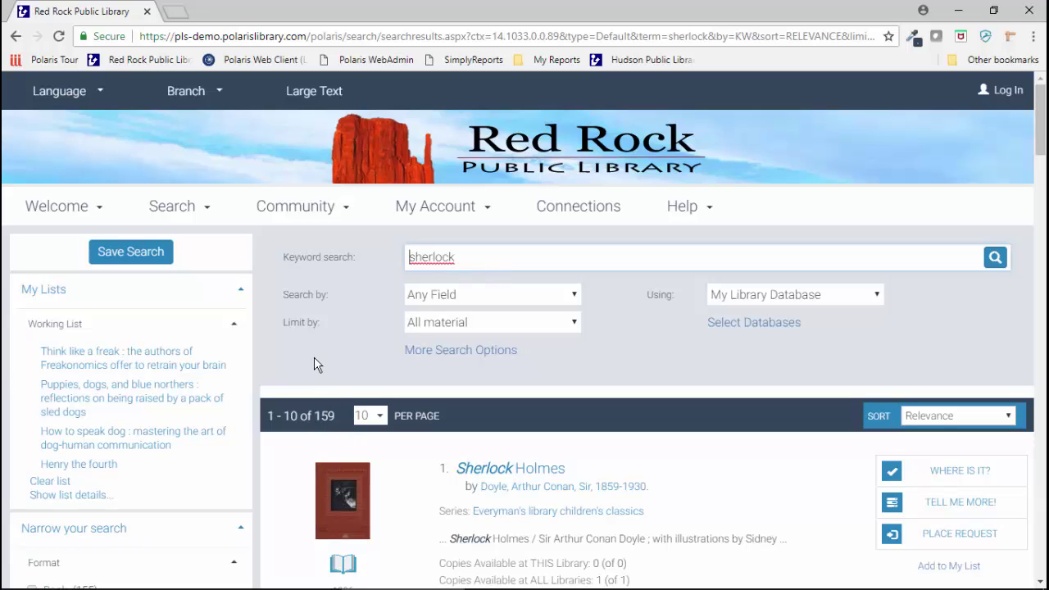
scroll(314, 360, down, 2)
click(32, 475)
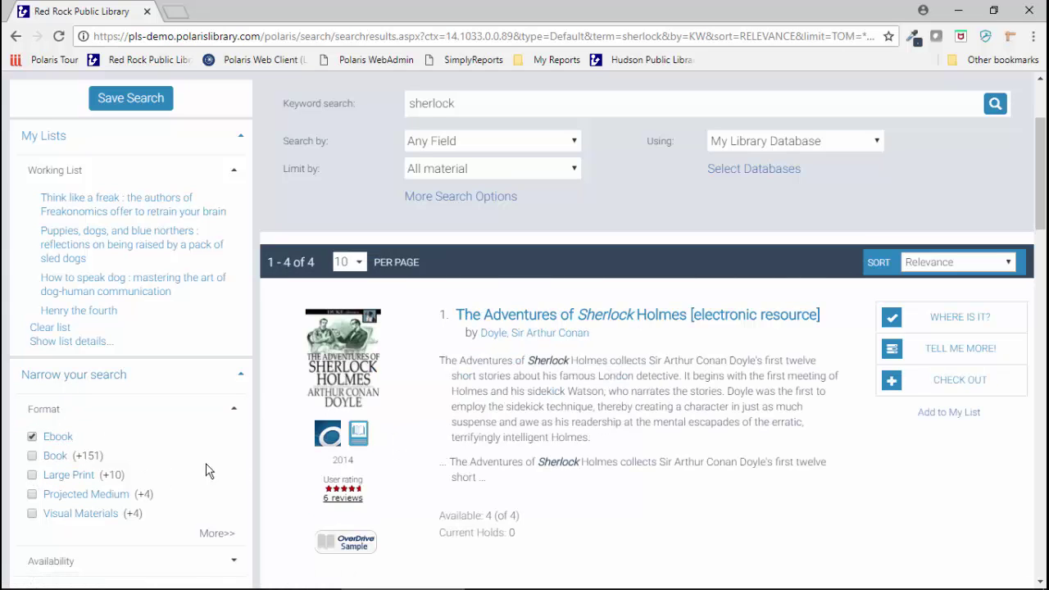
scroll(585, 476, down, 2)
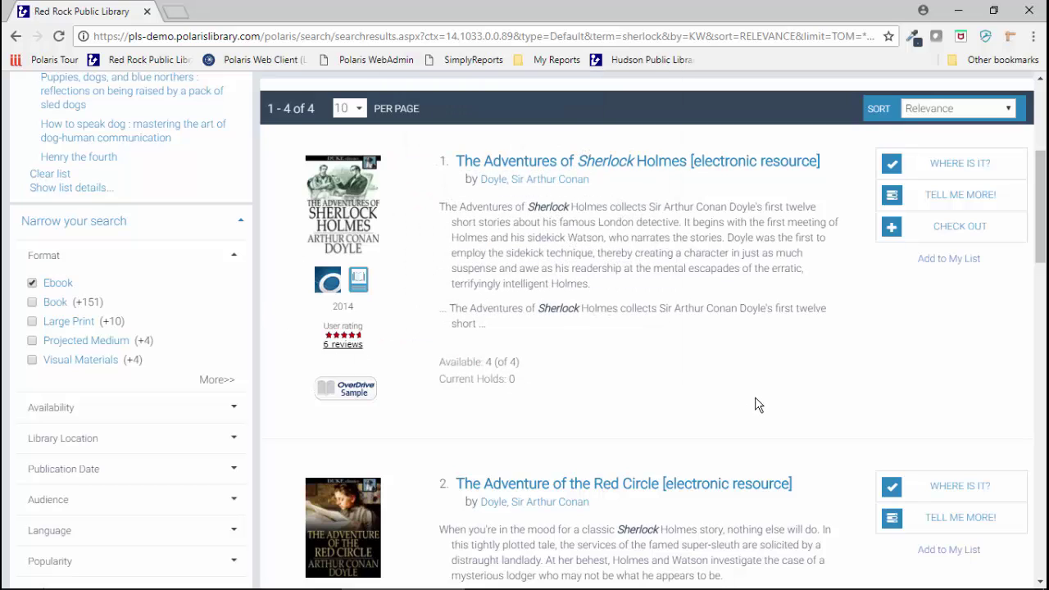
Step: Start checking out The Adventures of Sherlock Holmes ebook and log in with the patron's username and password
click(948, 233)
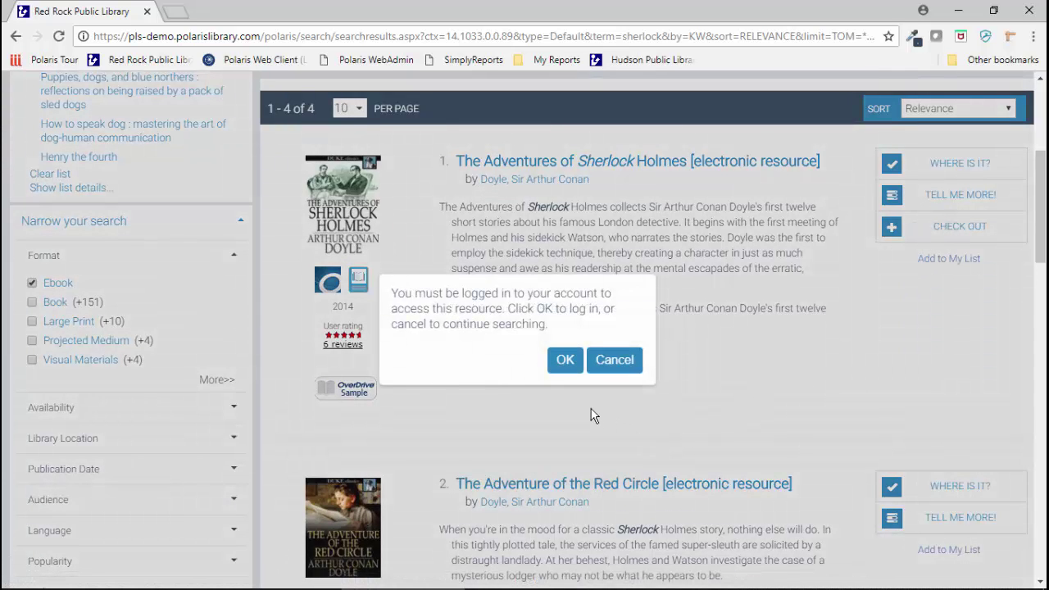
click(563, 361)
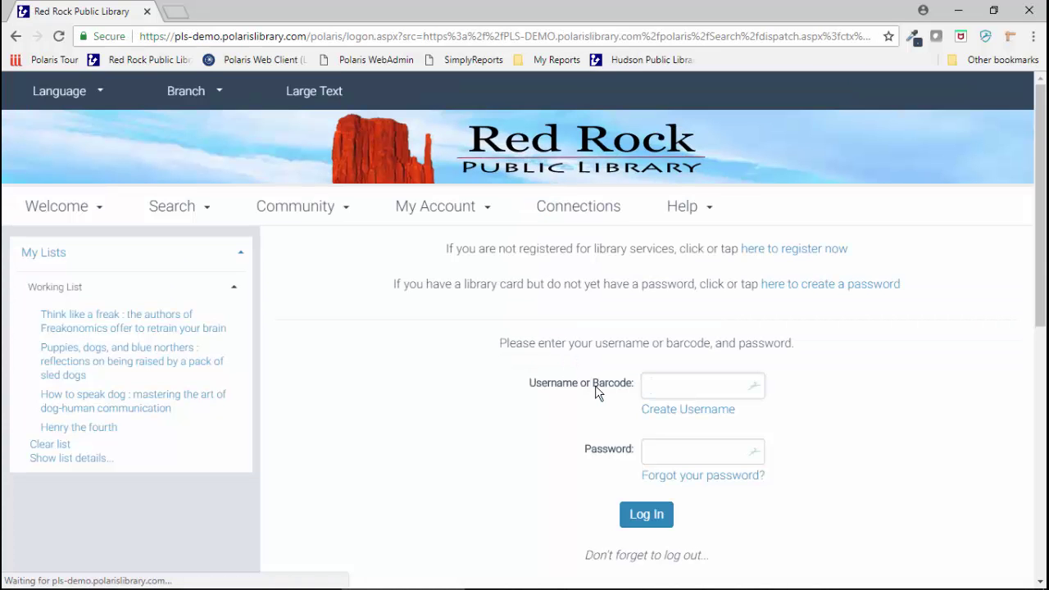
click(874, 378)
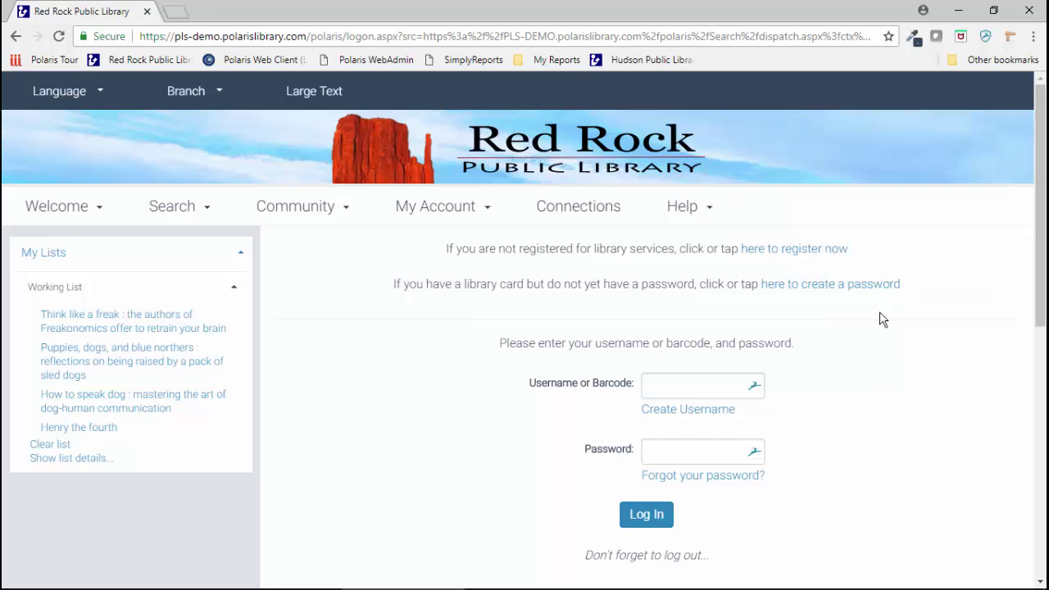
click(702, 385)
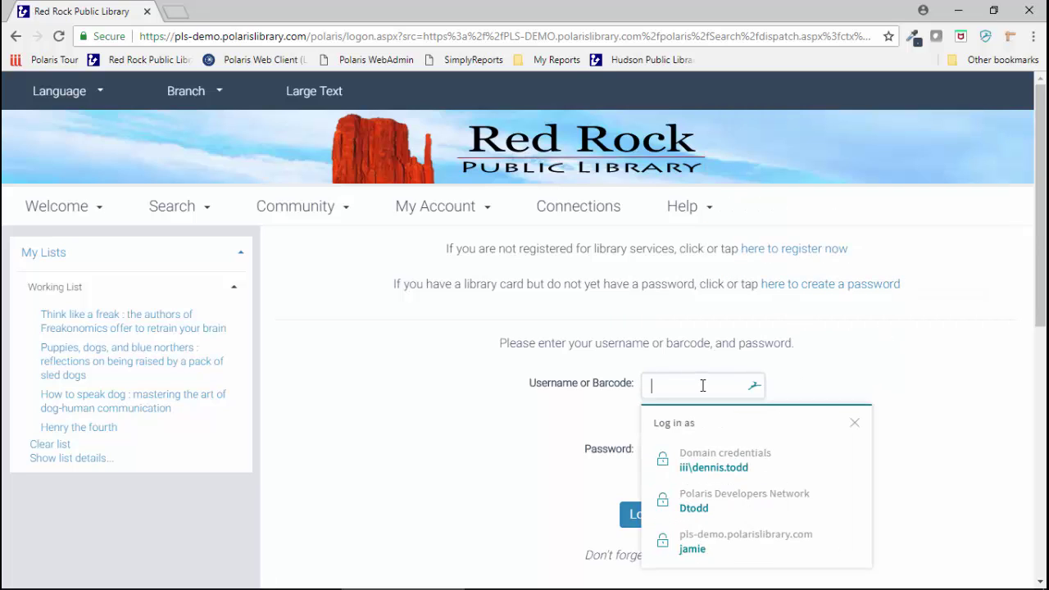
text(amyfarrahfowler)
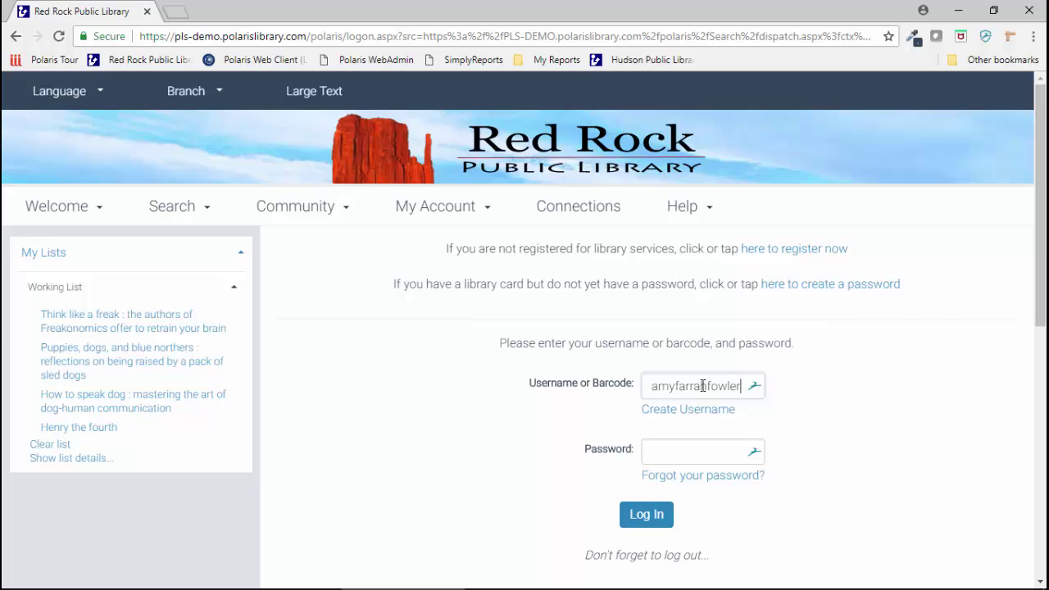
click(702, 385)
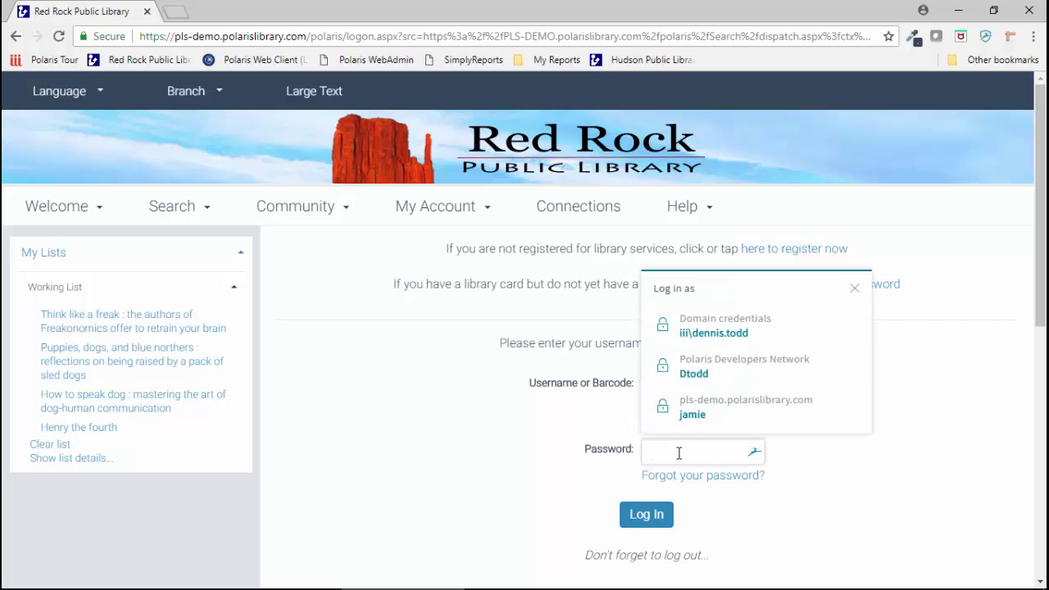
text(••)
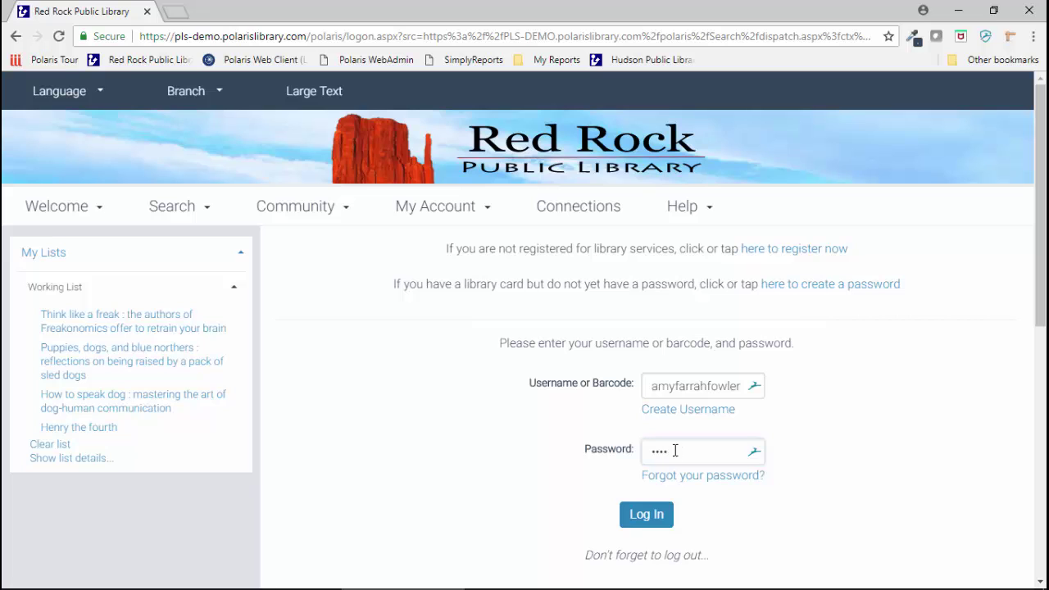
click(660, 517)
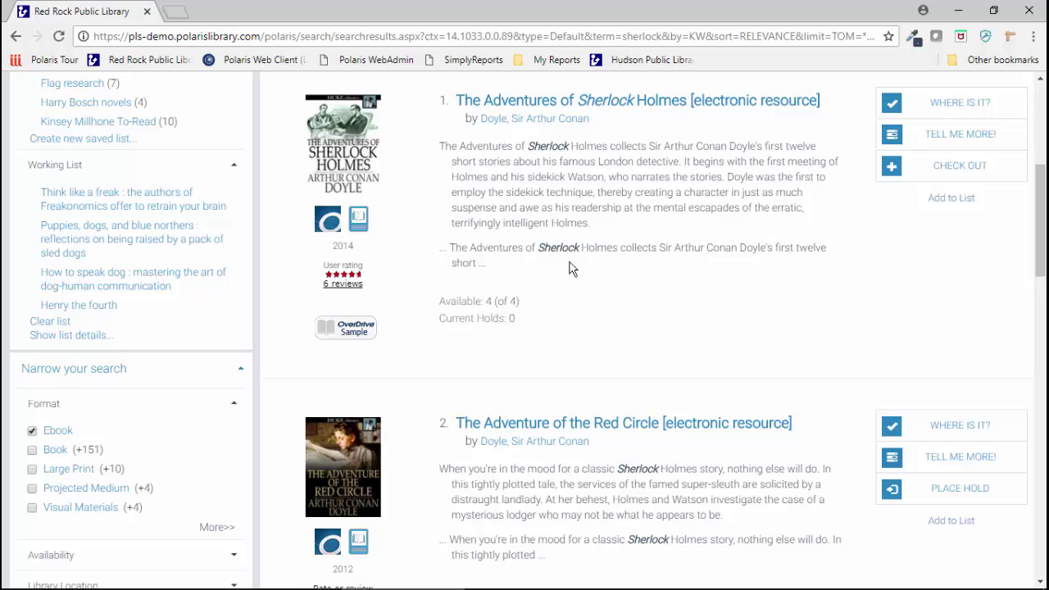
Step: Check out The Adventures of Sherlock Holmes ebook in OverDrive Read format and close the confirmation
click(960, 167)
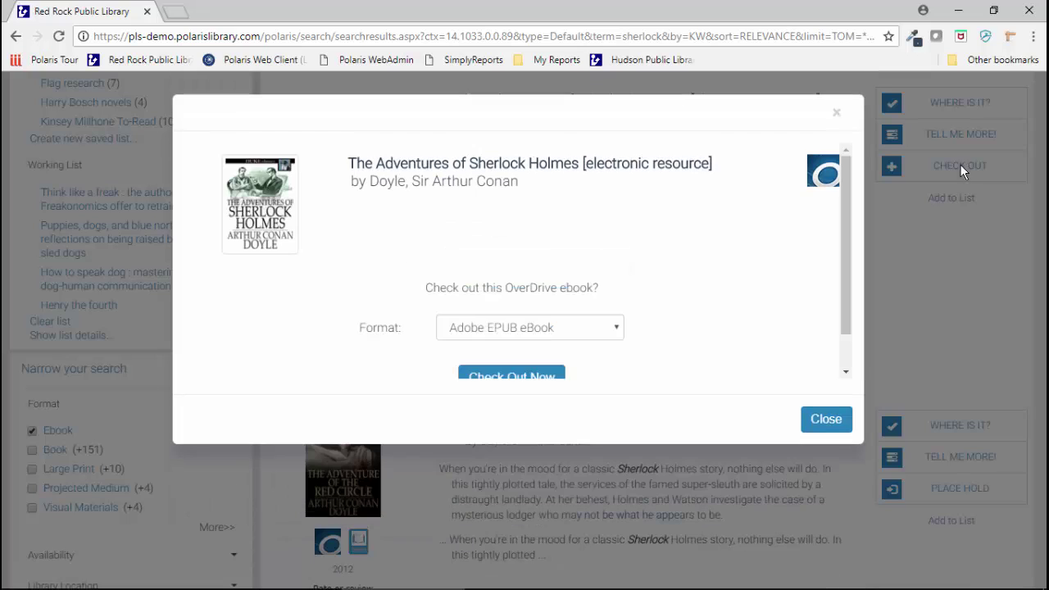
click(573, 324)
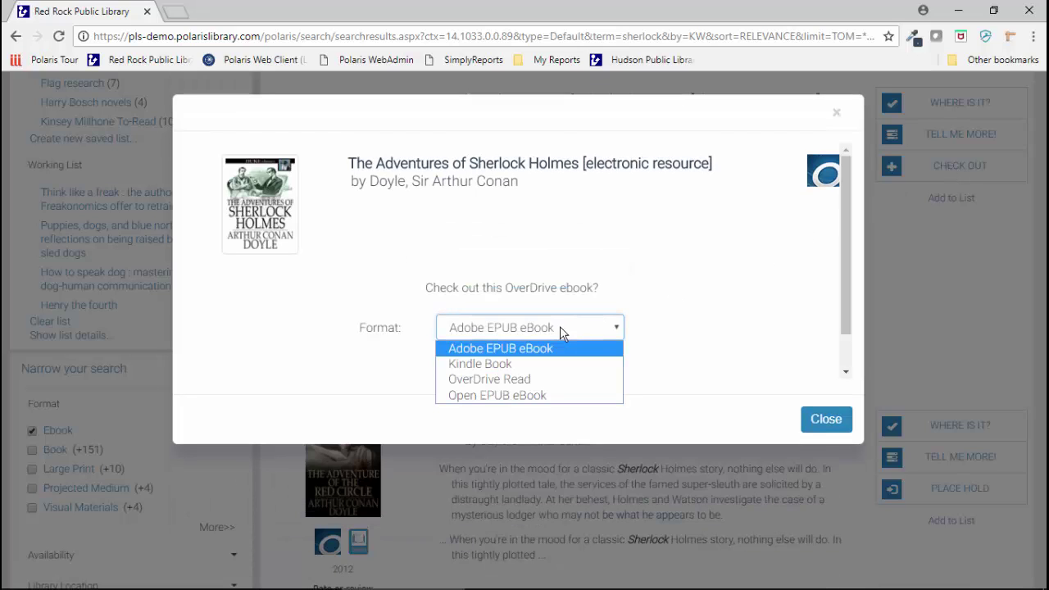
click(504, 379)
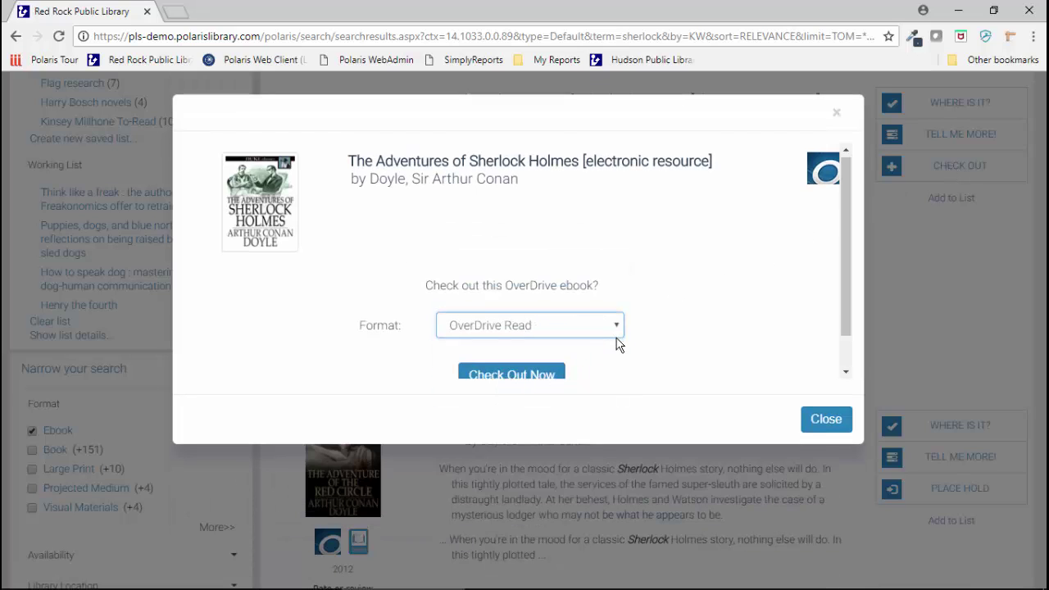
scroll(543, 336, down, 1)
click(515, 346)
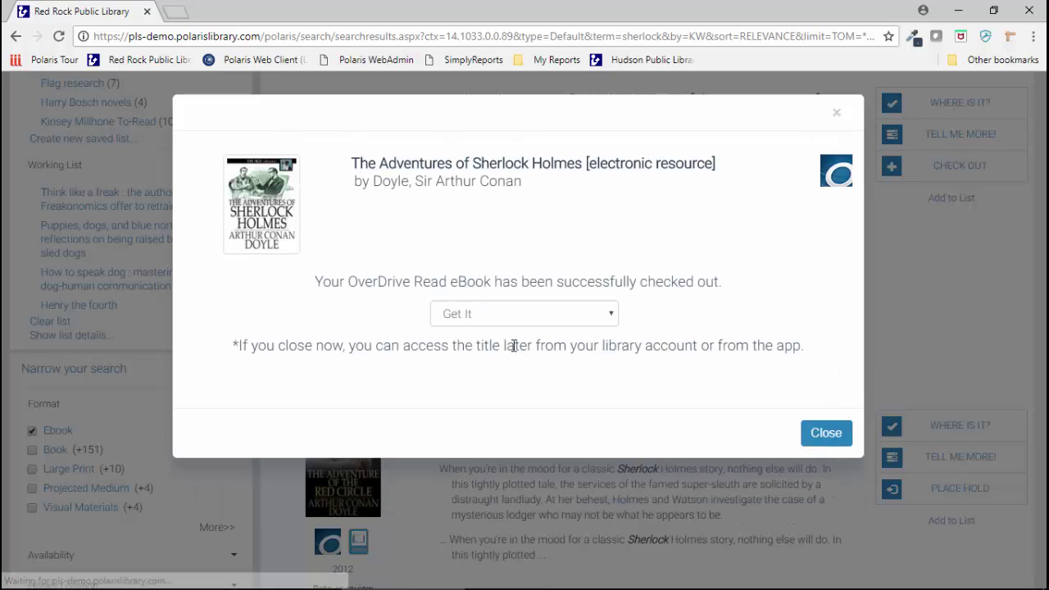
click(475, 314)
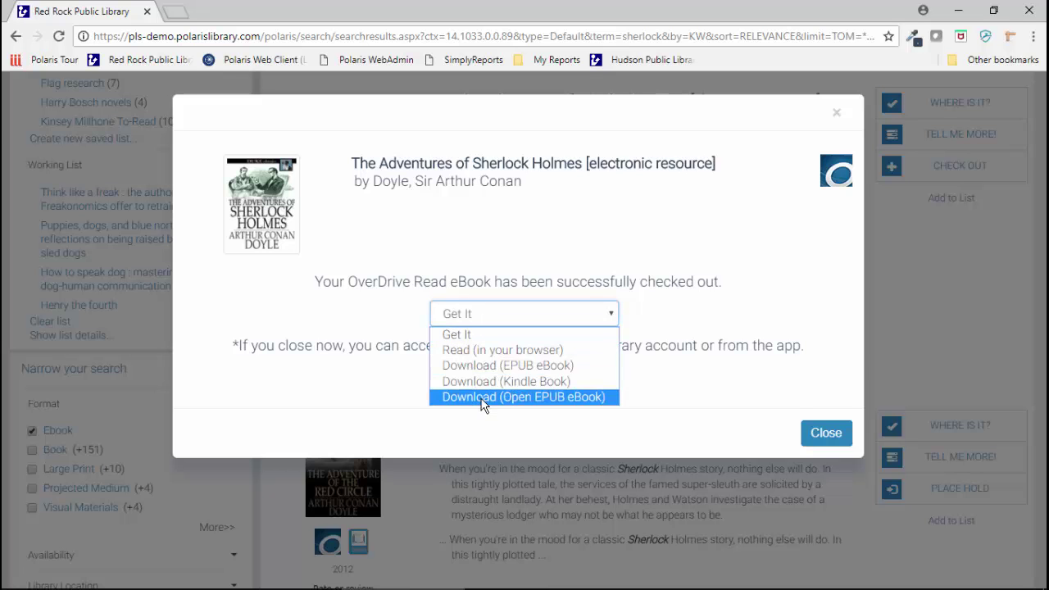
click(357, 408)
click(824, 435)
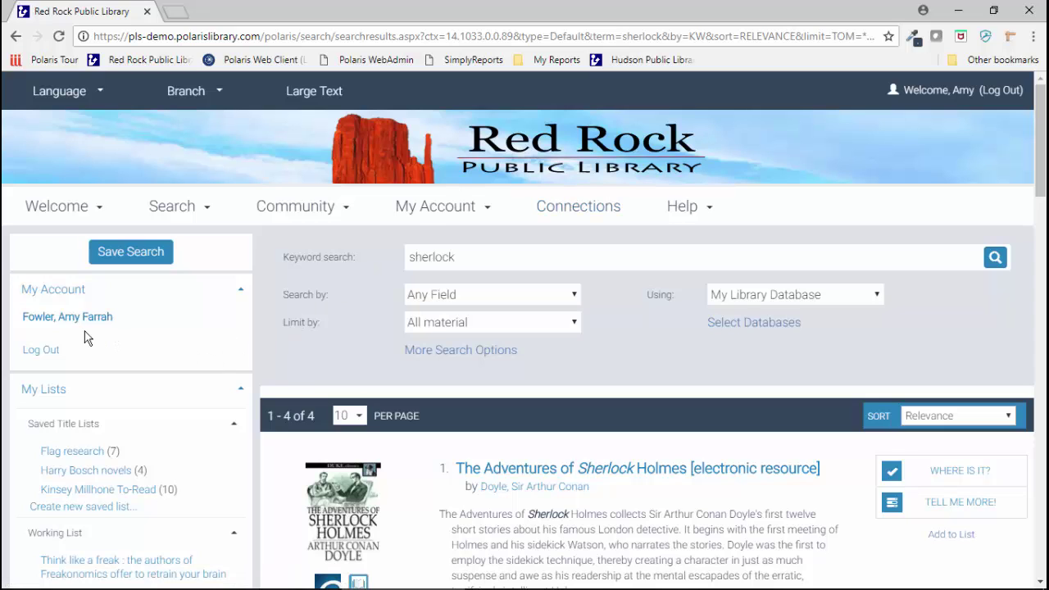
Step: Open the patron's account and review the 11 items out, including The Adventures of Sherlock Holmes
click(62, 317)
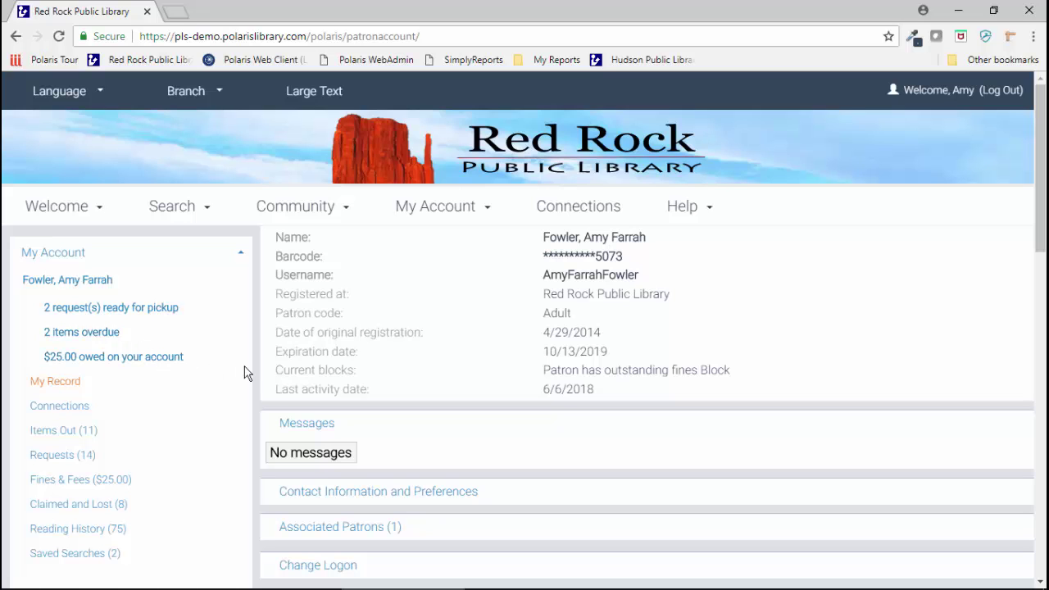
scroll(214, 349, down, 2)
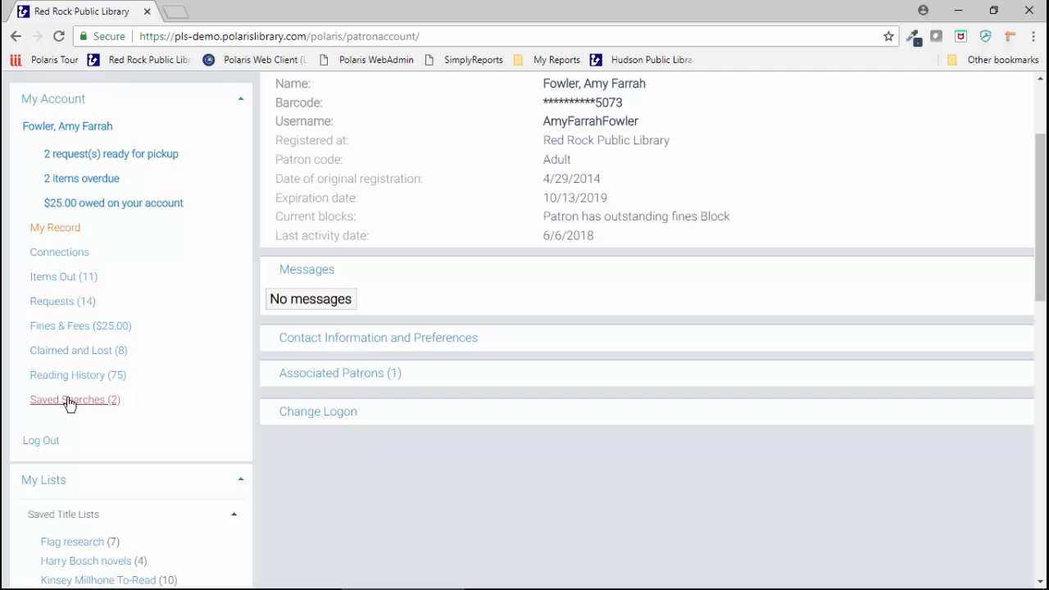
click(59, 278)
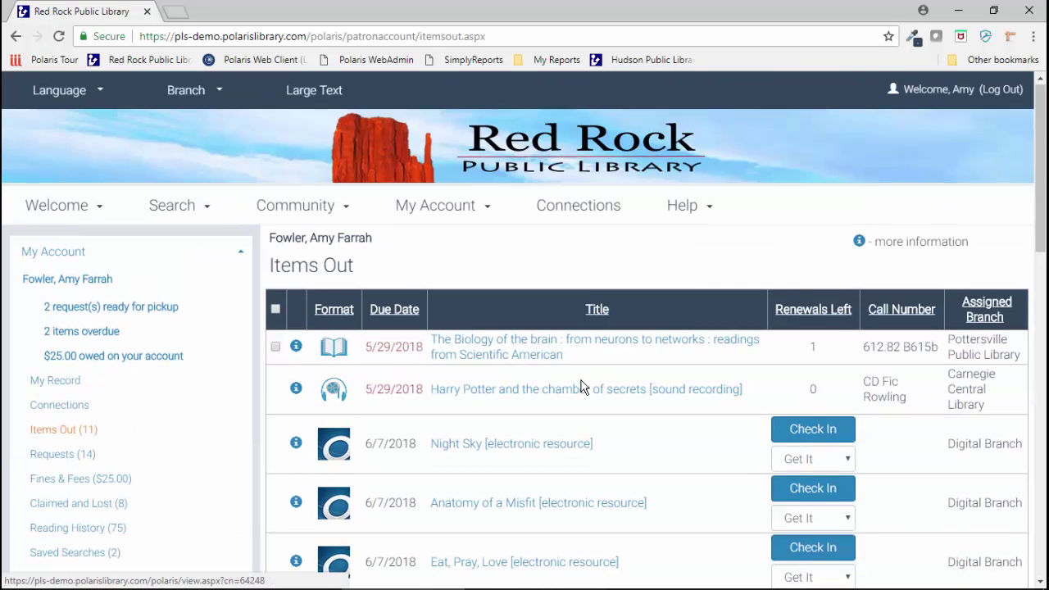
scroll(583, 387, down, 2)
scroll(583, 387, down, 2)
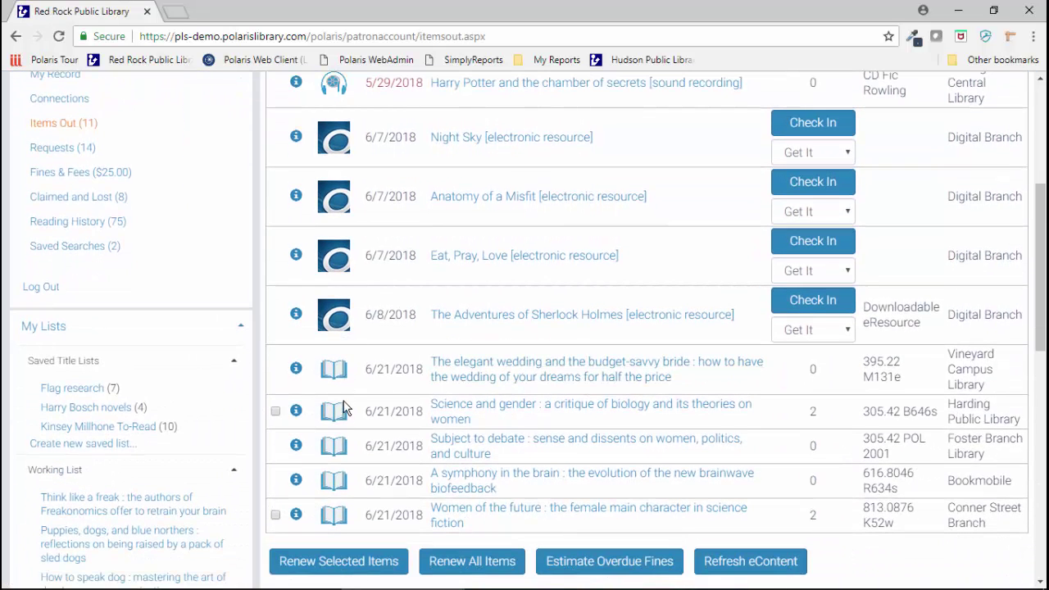
scroll(565, 446, down, 1)
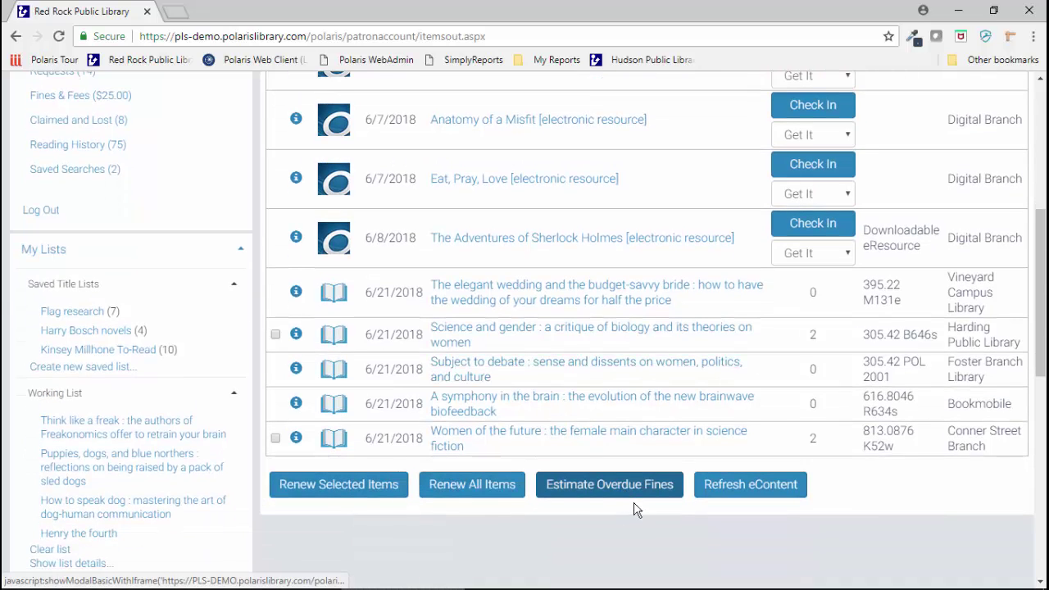
scroll(834, 549, up, 2)
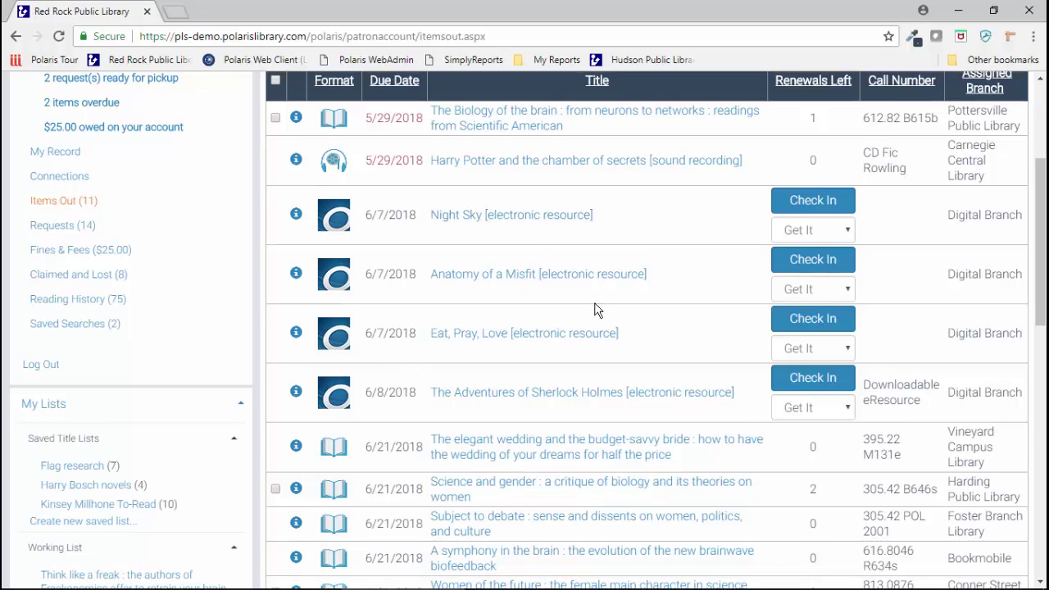
scroll(596, 309, up, 1)
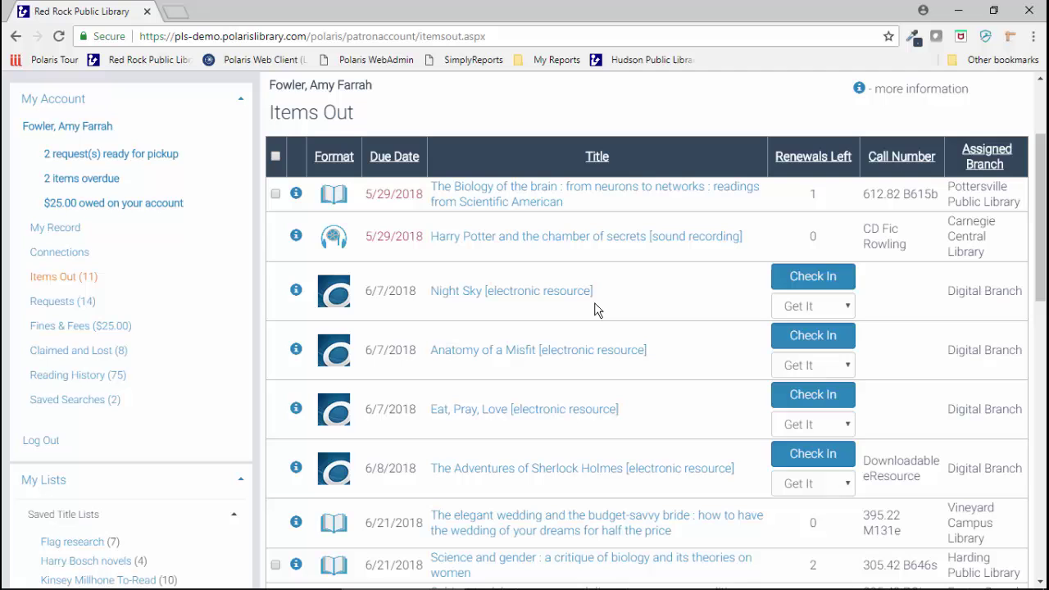
Step: Review the 14 requests, noting The Border Legion and Being Geek are ready for pickup
click(61, 302)
scroll(459, 348, down, 3)
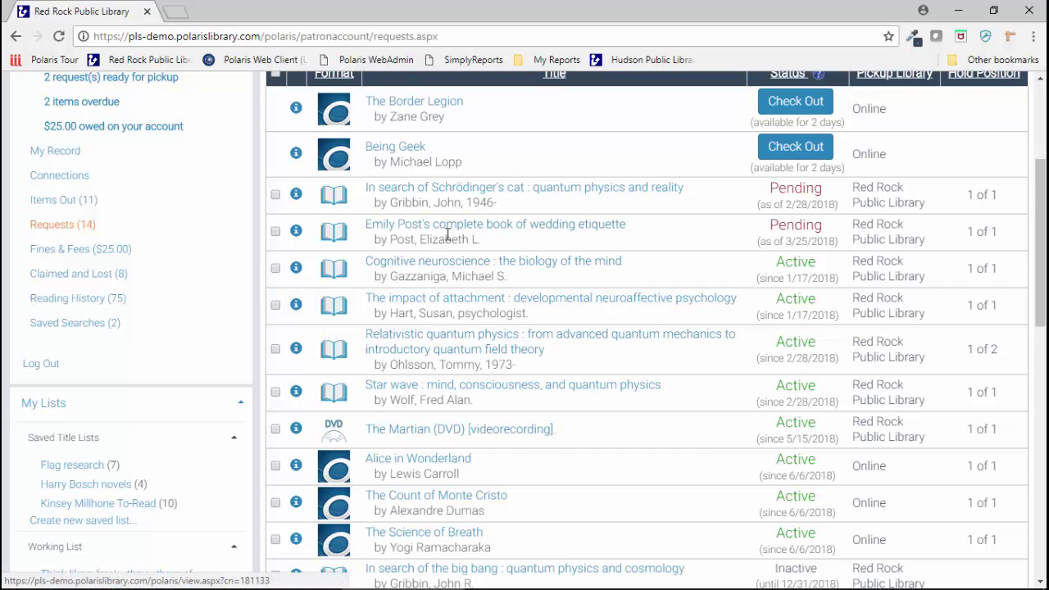
scroll(448, 234, down, 3)
scroll(448, 241, up, 3)
scroll(448, 244, up, 1)
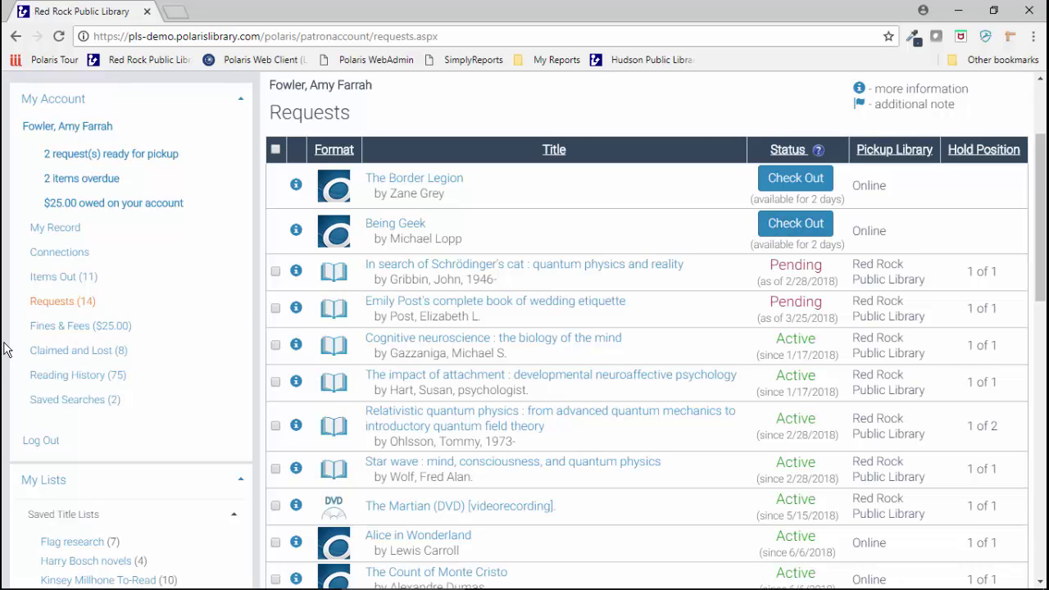
Step: Open Fines & Fees and review the five $5.00 charges totalling $25.00
click(65, 328)
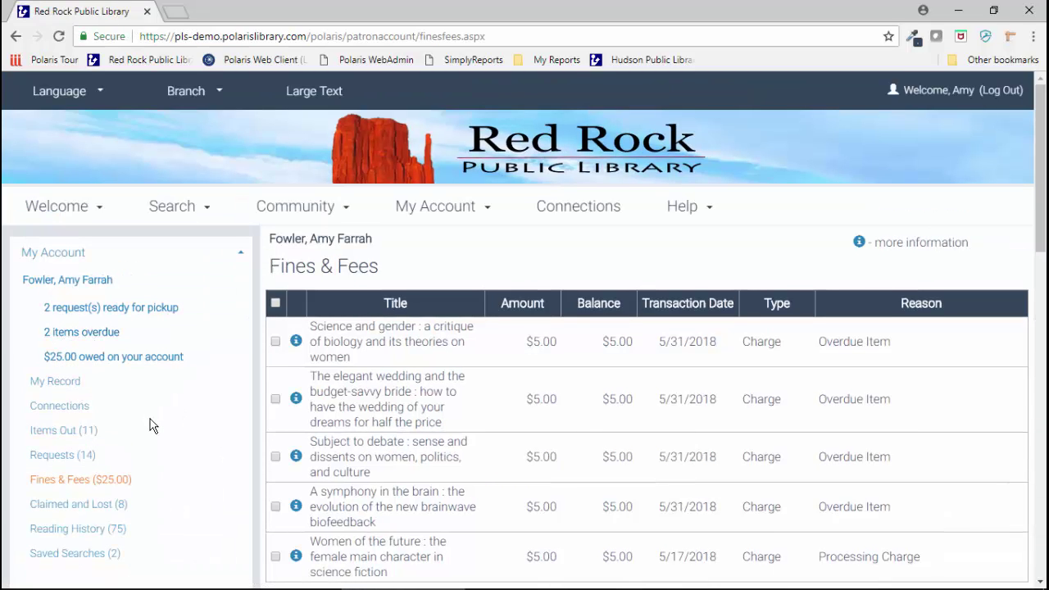
scroll(149, 426, down, 3)
scroll(149, 425, up, 3)
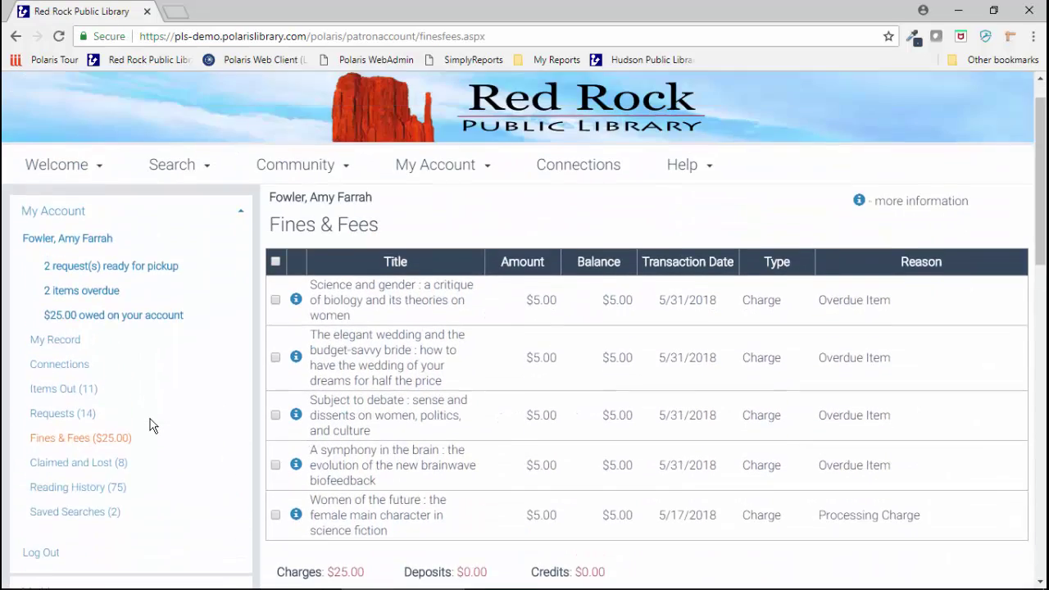
scroll(291, 366, down, 2)
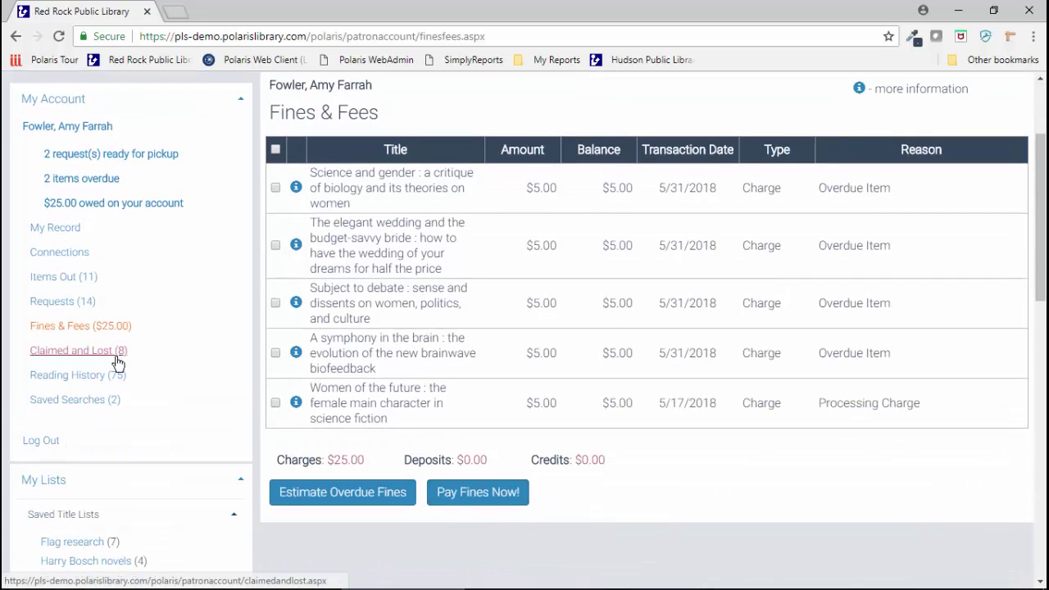
click(66, 378)
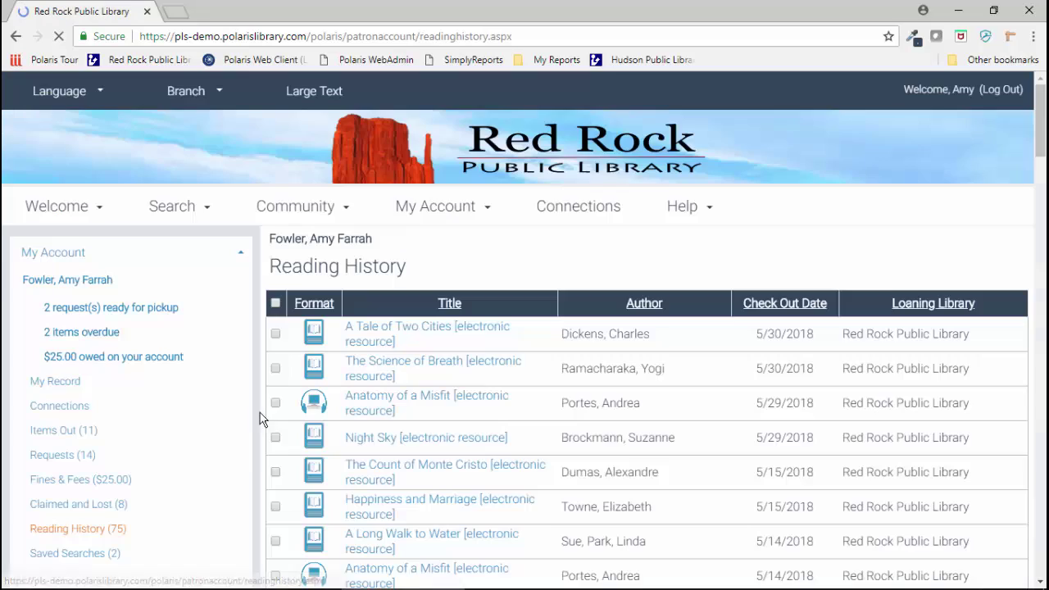
scroll(413, 420, down, 4)
scroll(422, 418, up, 4)
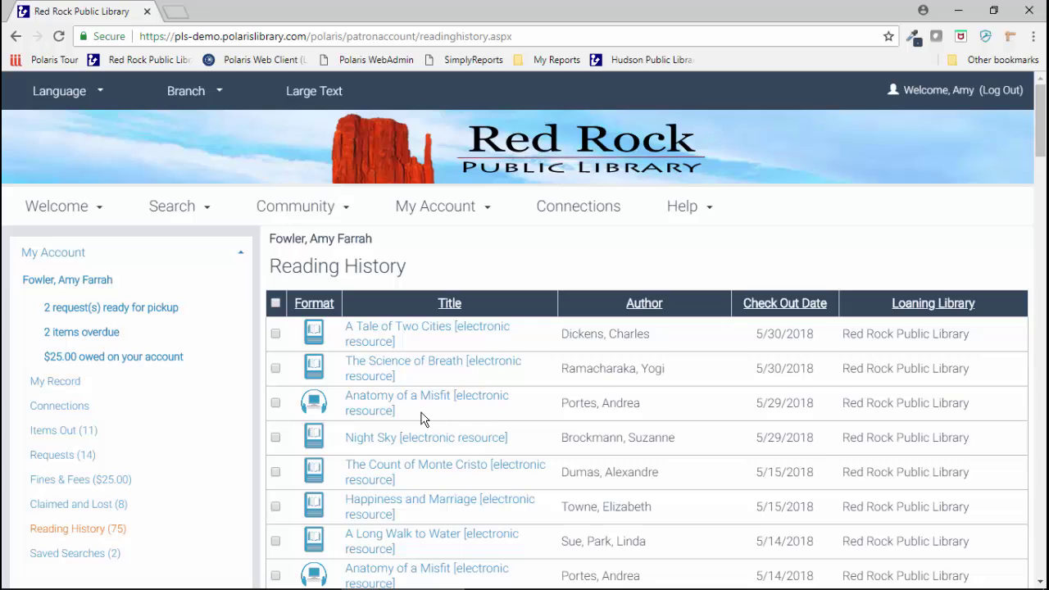
Step: Open the Polaris Tour bookmark in a new tab and select the address bar for the Leap URL
click(175, 13)
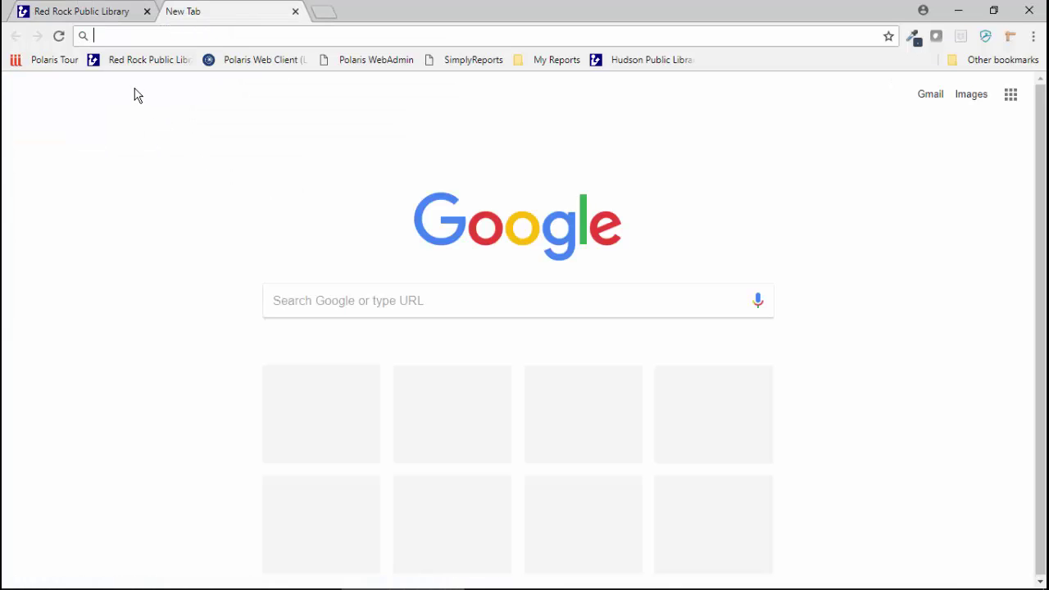
click(50, 62)
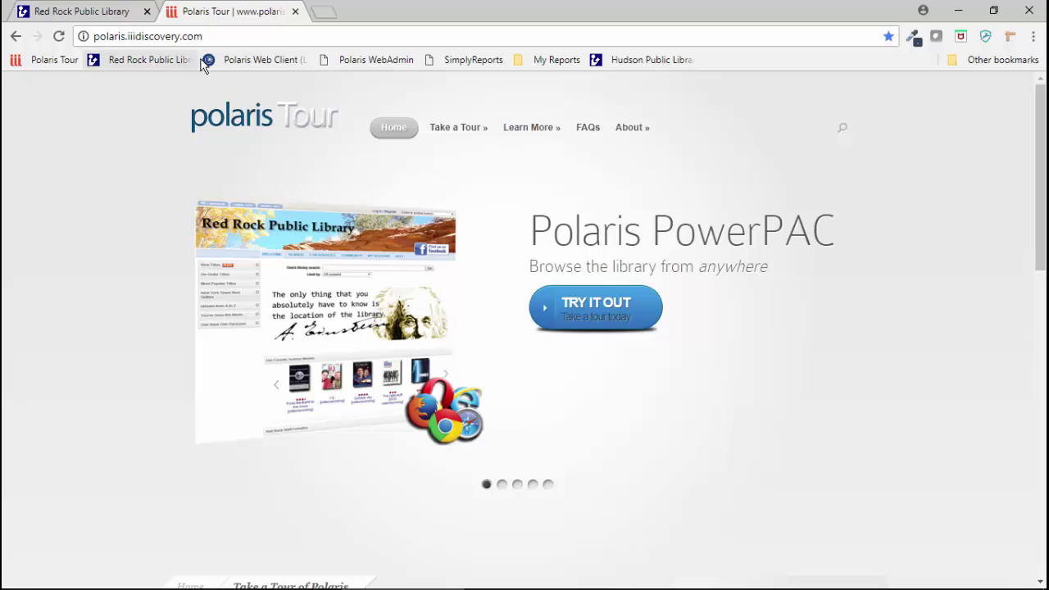
click(217, 37)
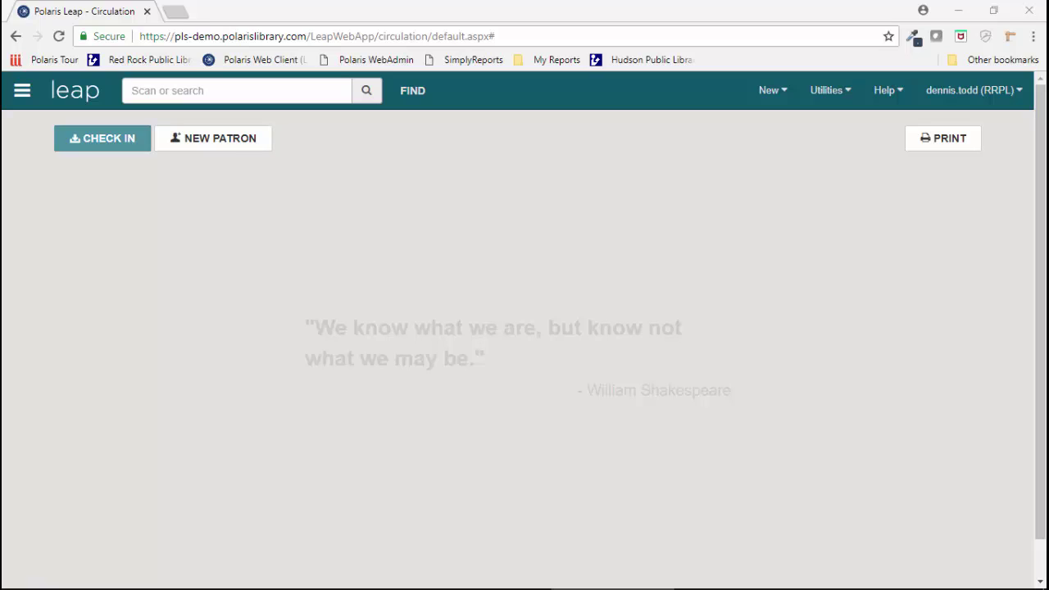
click(267, 93)
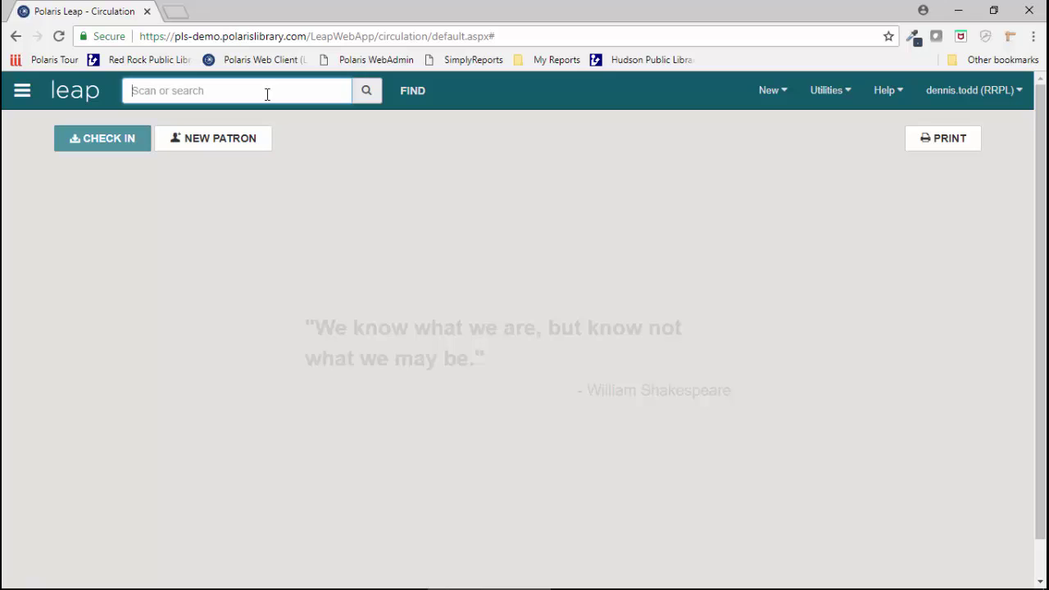
click(111, 143)
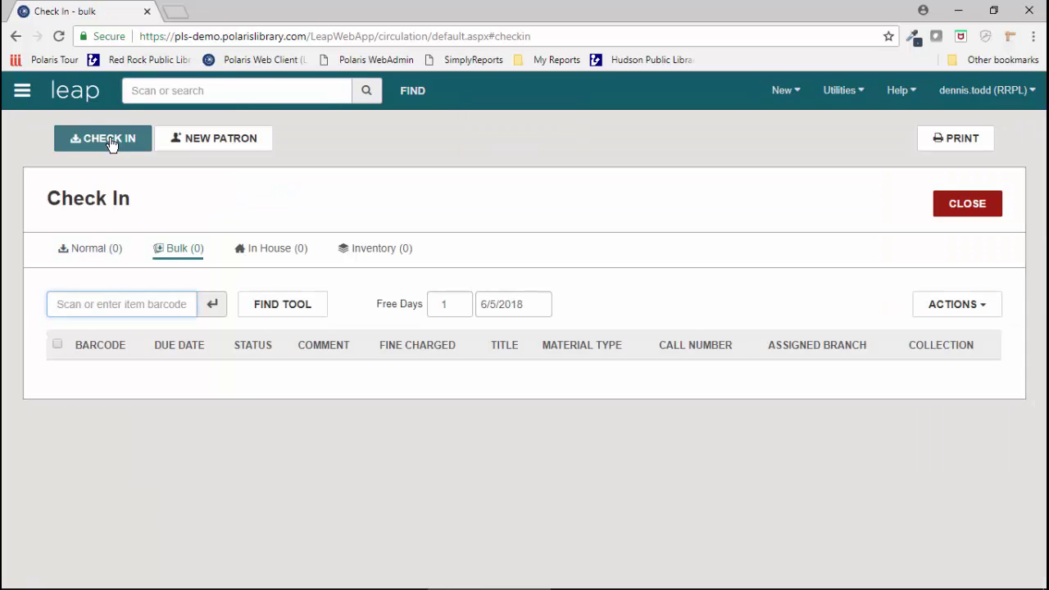
text(31995000347959)
key(Return)
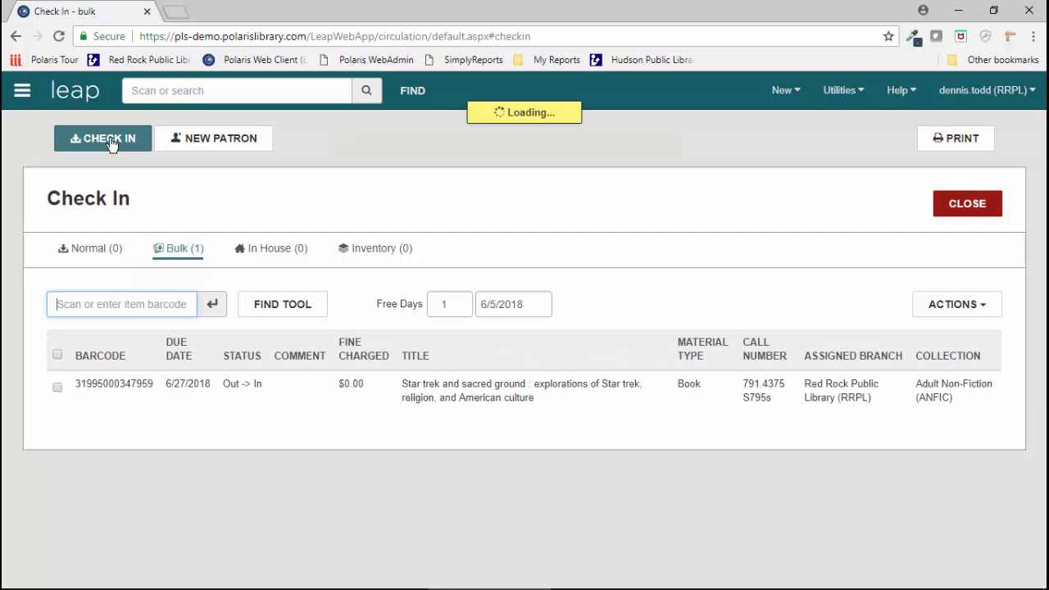
text(32398000561571)
key(Return)
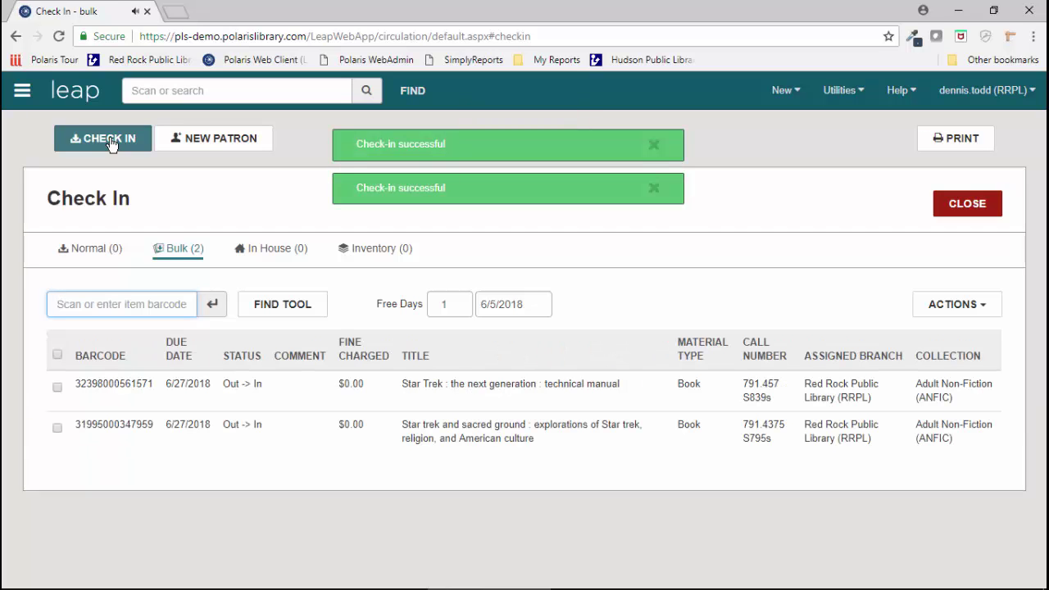
text(32398001154582)
key(Return)
text(32398006002752)
key(Return)
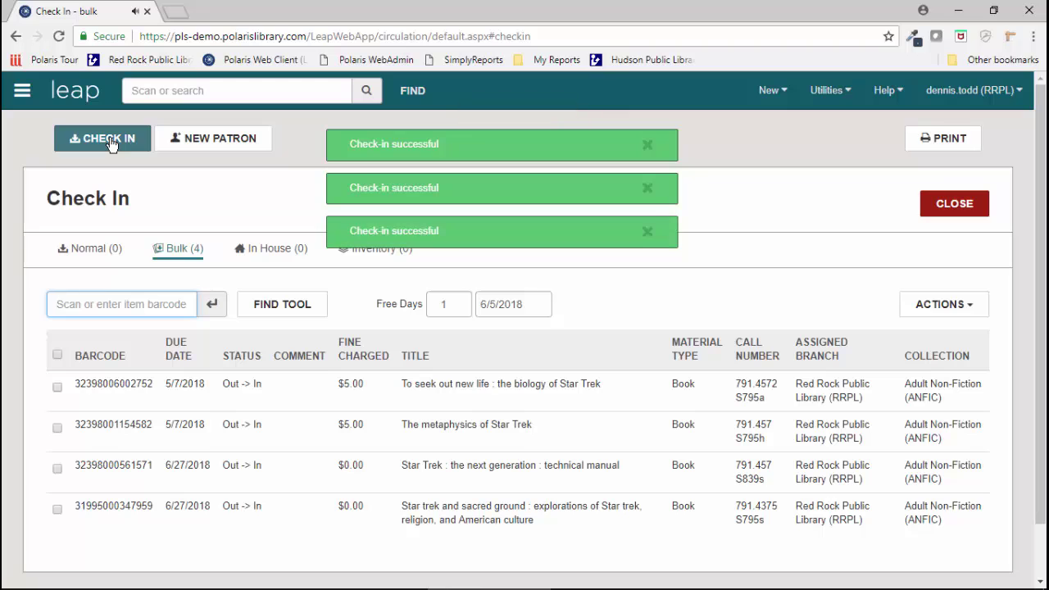
text(39999720516424)
key(Return)
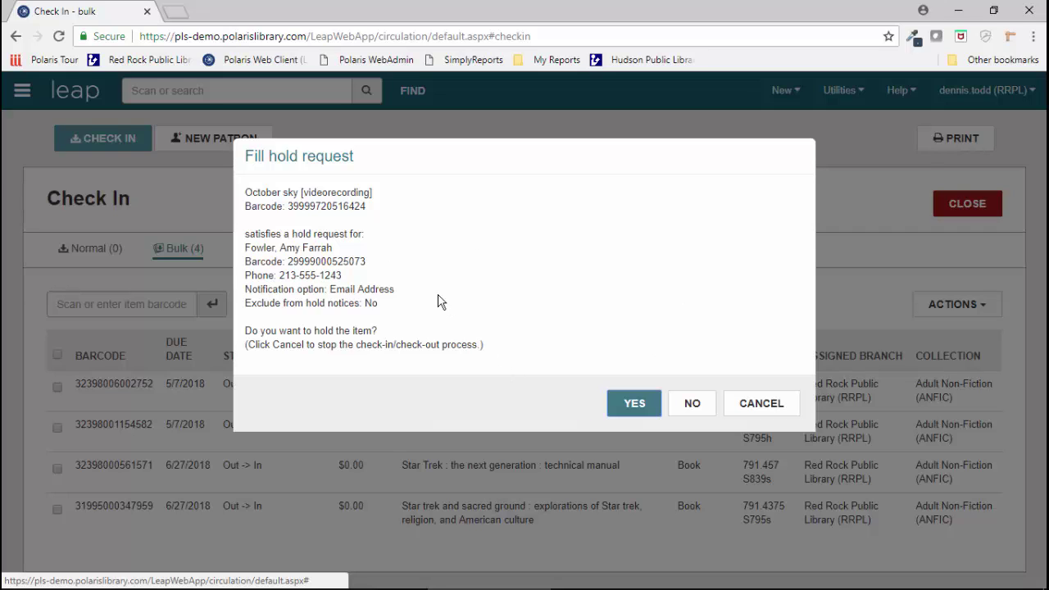
click(616, 401)
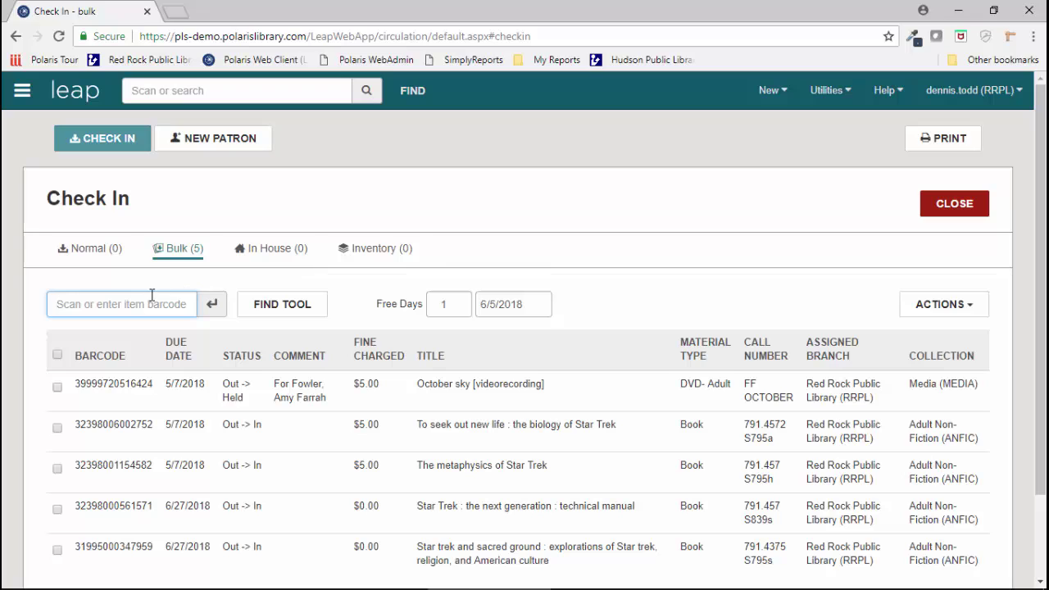
Step: Close check-in and show the Picklist's Unclaimed items
click(952, 212)
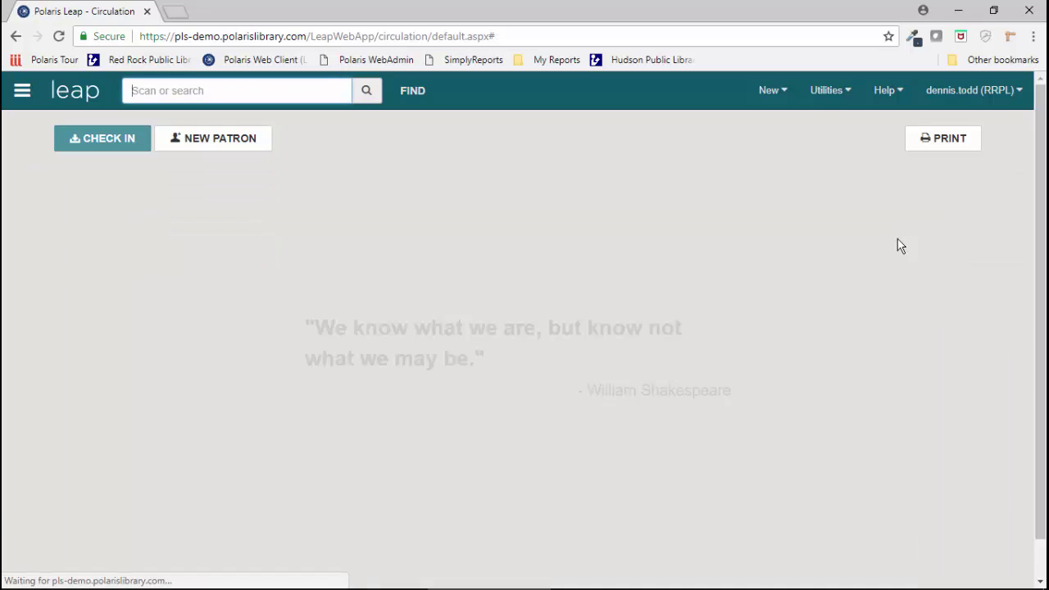
click(820, 104)
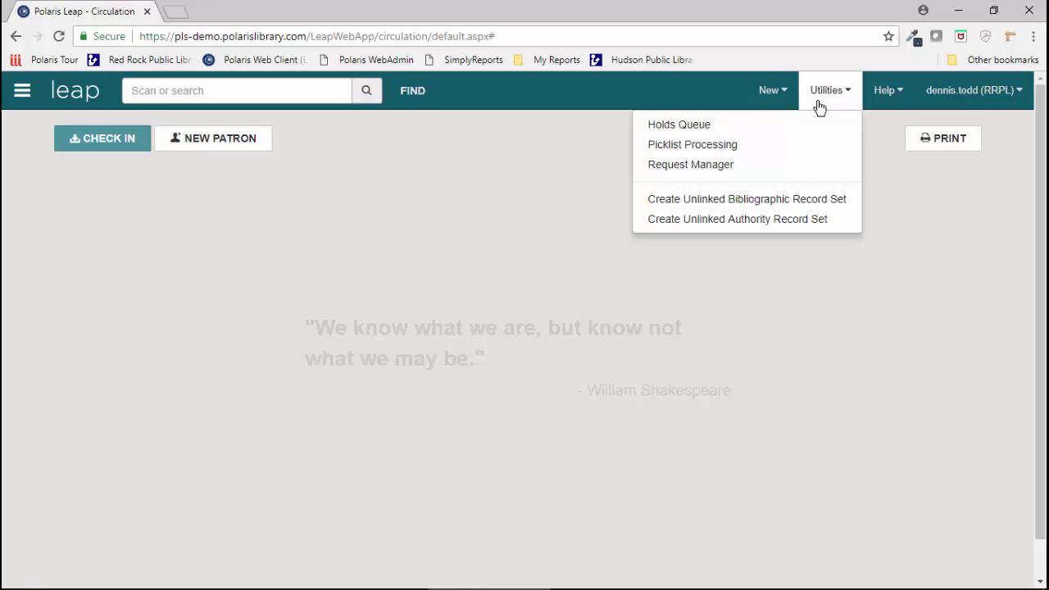
click(706, 151)
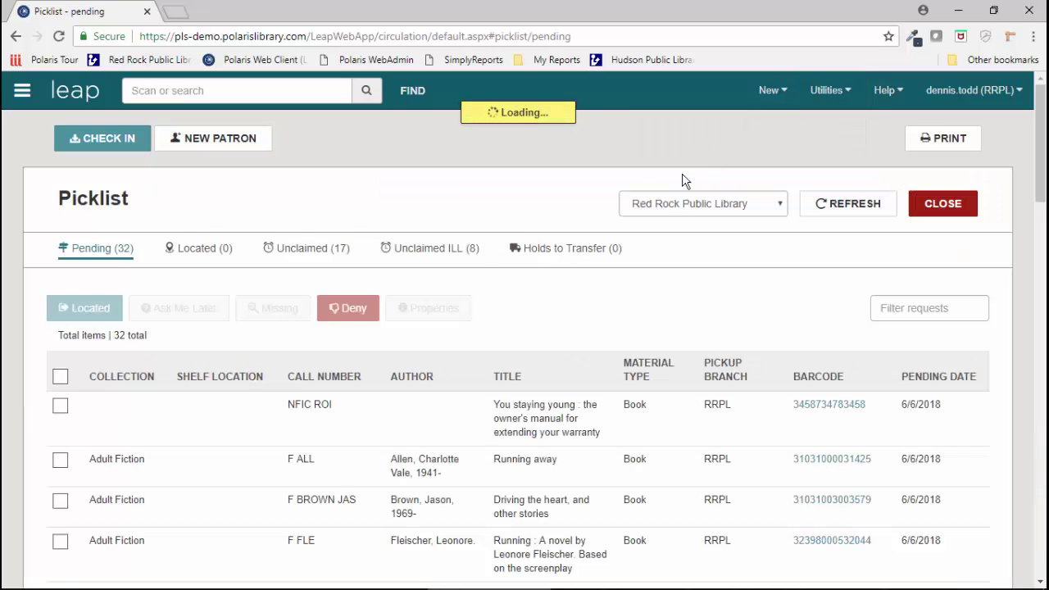
click(318, 256)
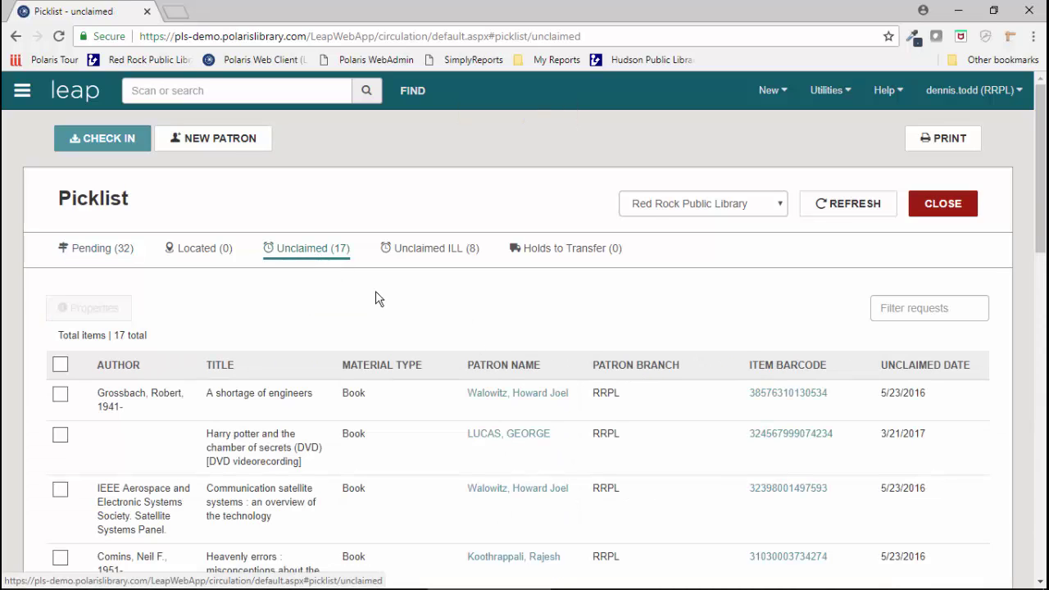
Step: Sort the 17 unclaimed hold items by patron name
click(522, 372)
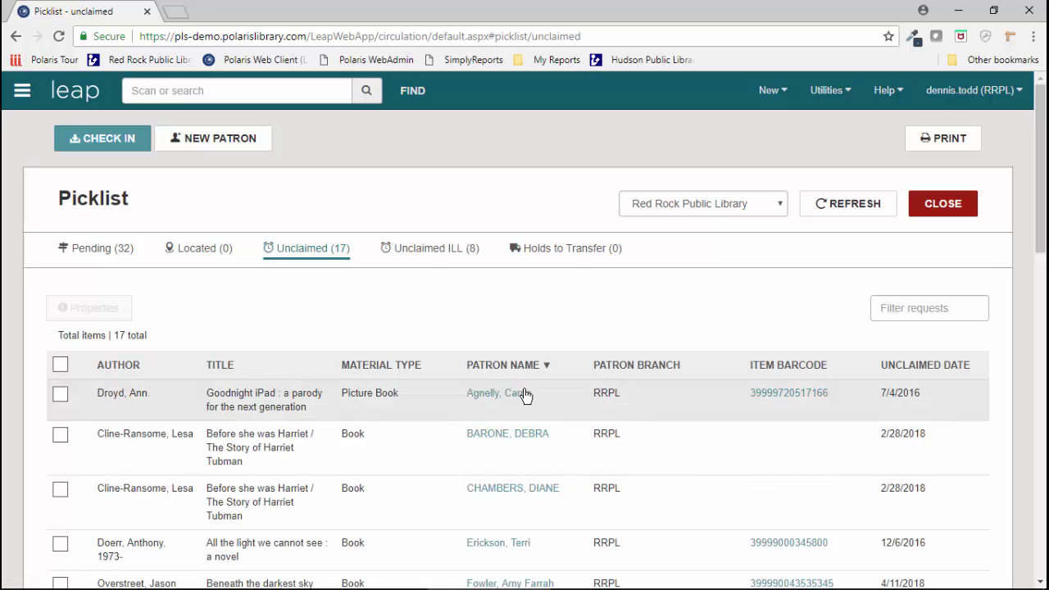
scroll(524, 393, down, 2)
scroll(523, 409, down, 2)
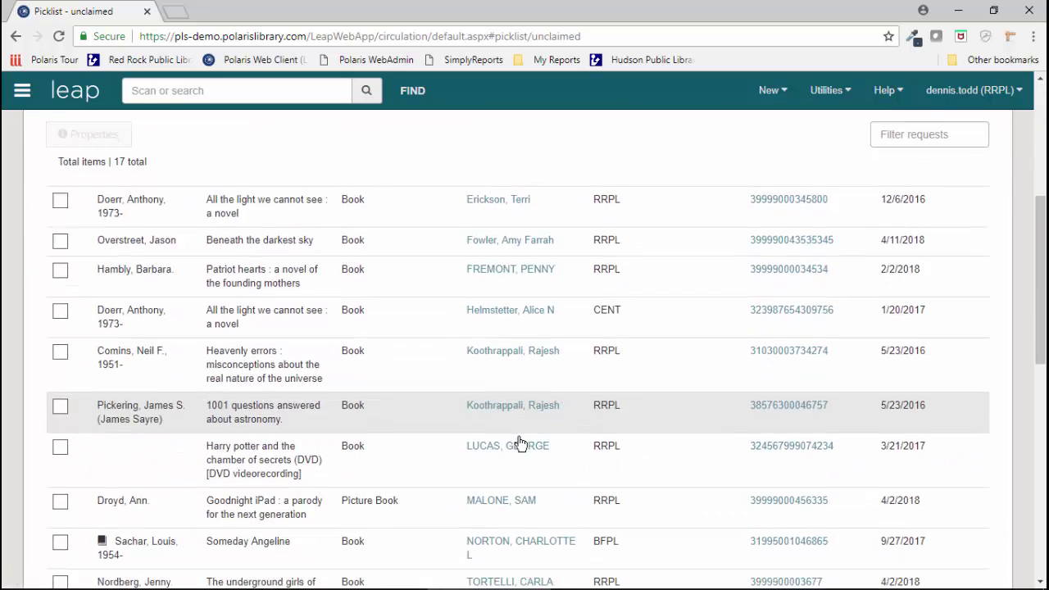
scroll(519, 440, up, 4)
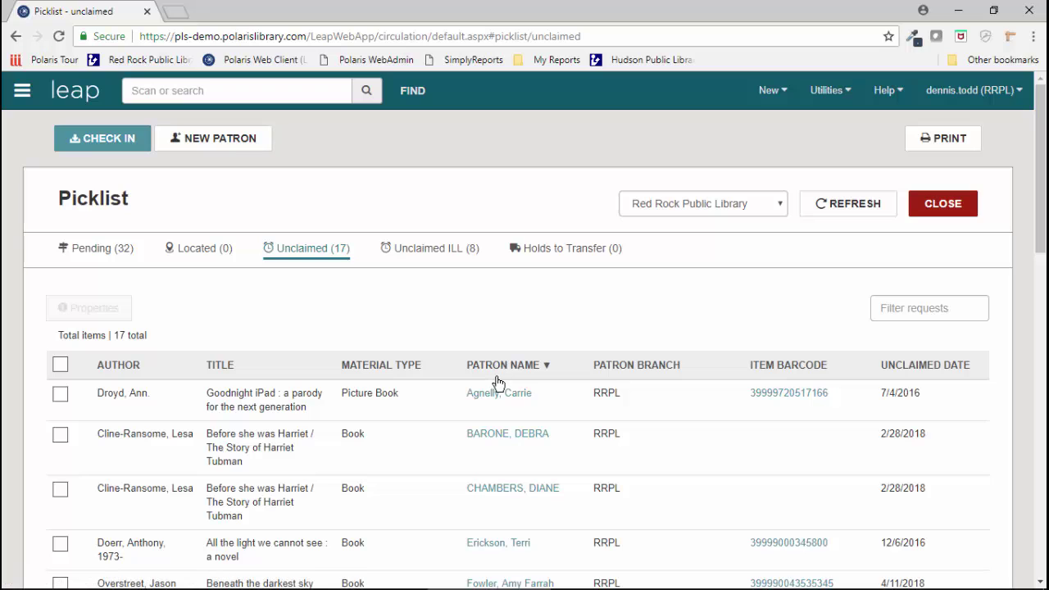
double_click(505, 370)
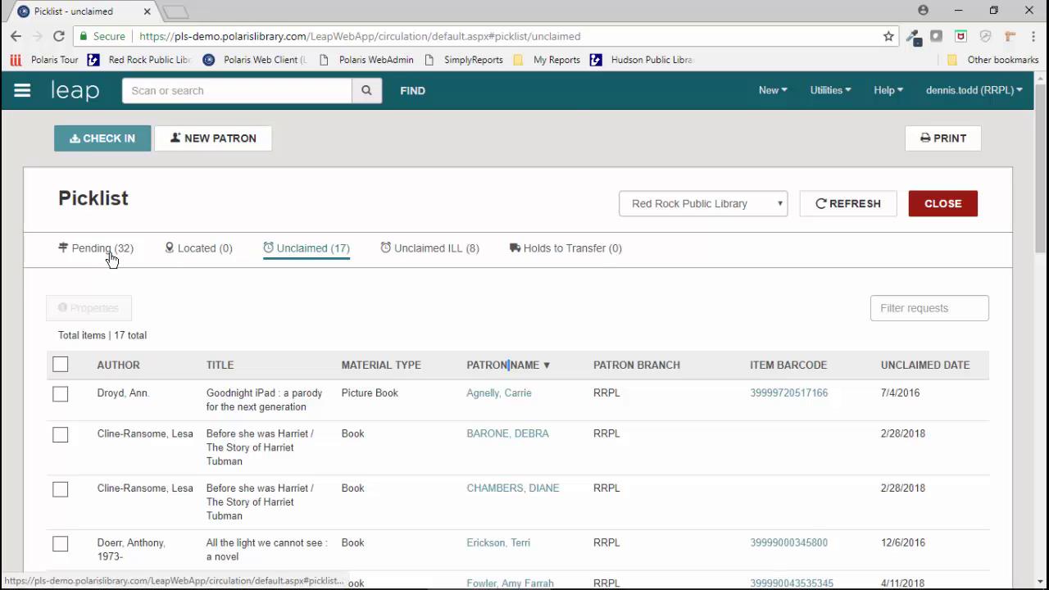
Step: On the Pending tab, tick three requests and sort the list by collection, then call number
click(94, 254)
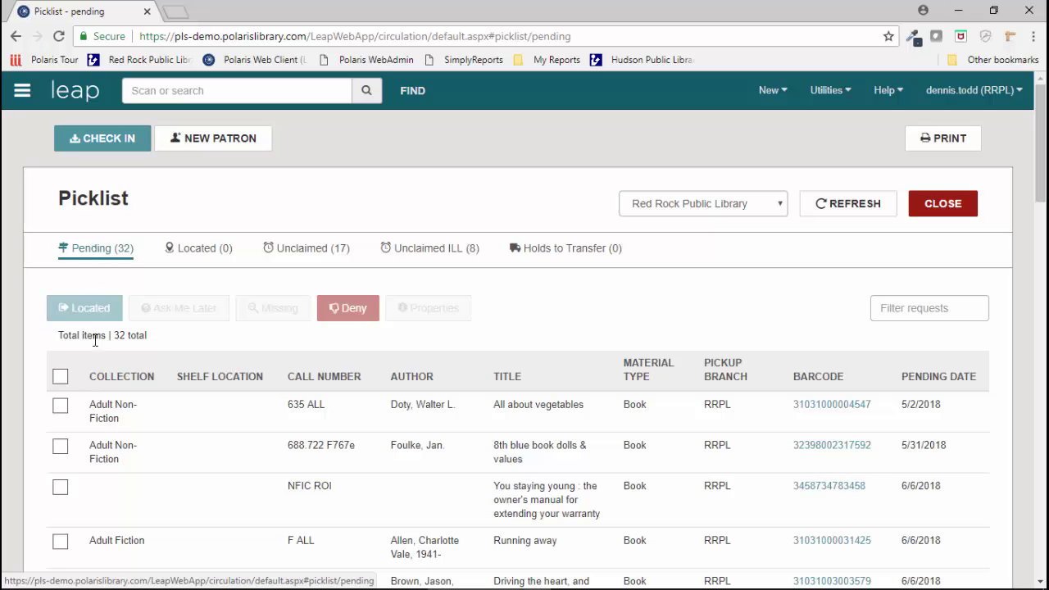
click(65, 407)
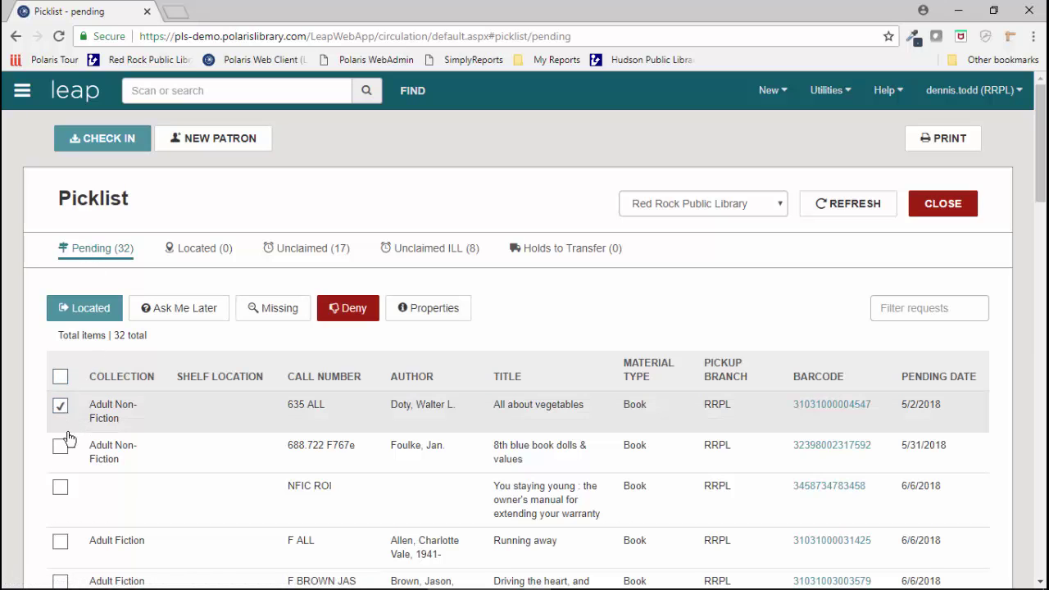
click(60, 446)
click(62, 489)
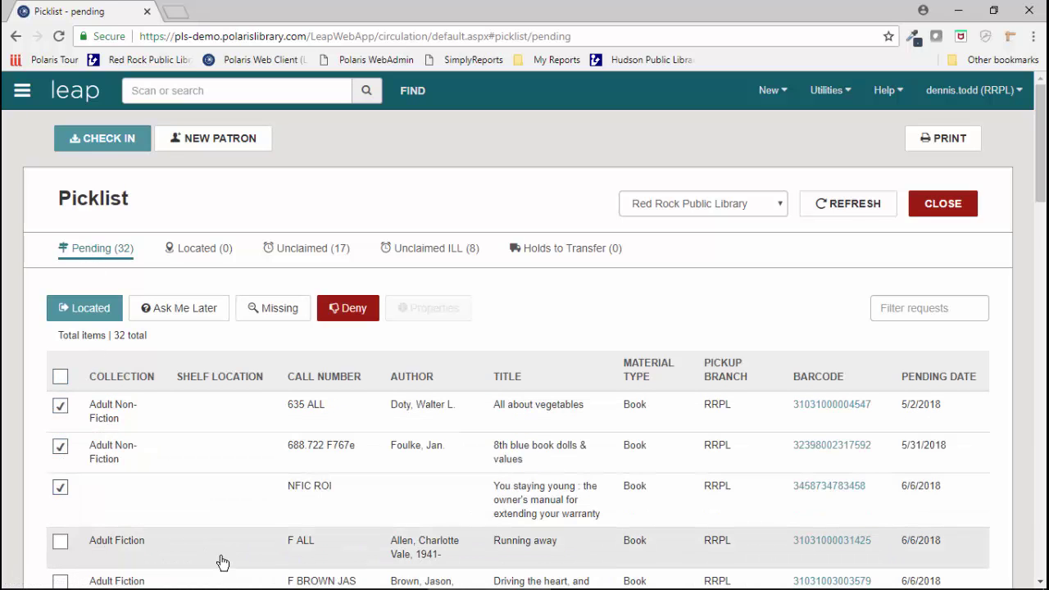
scroll(204, 524, down, 2)
click(117, 223)
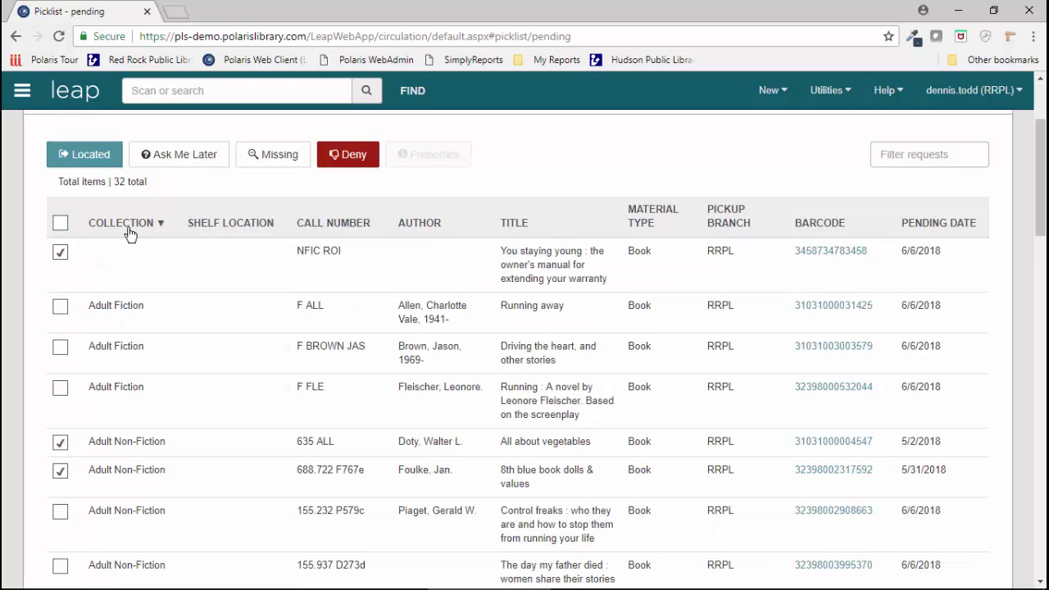
click(333, 232)
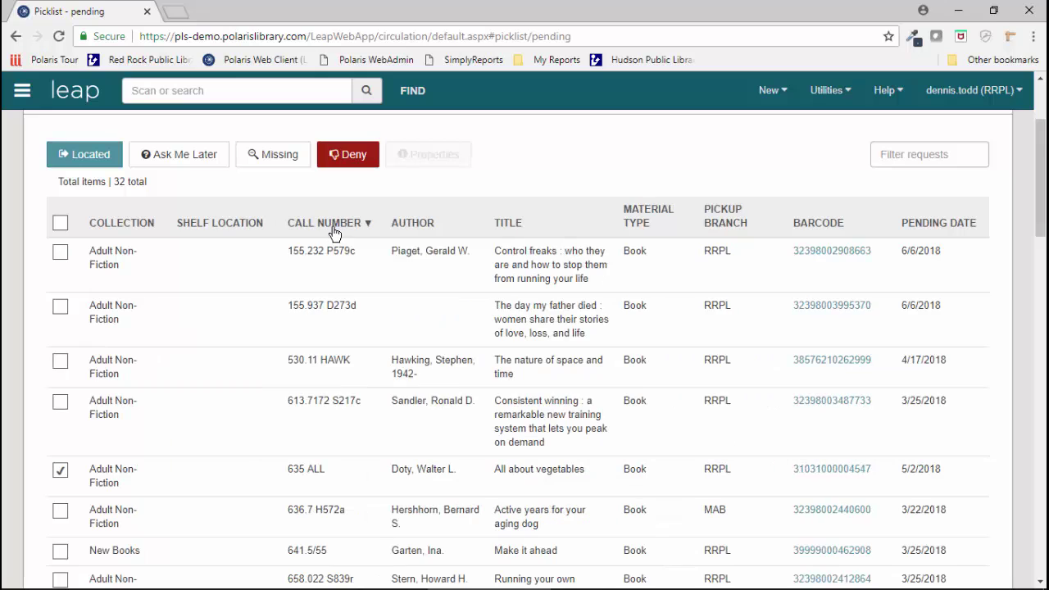
Step: Filter the pending requests by 'juv'
click(930, 152)
text(media)
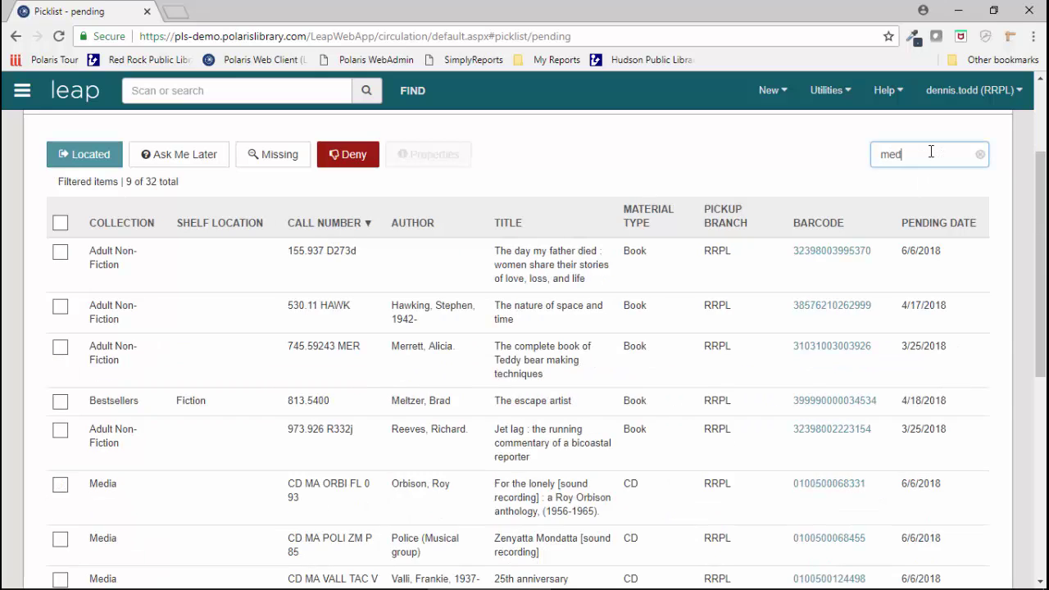
key(BackSpace)
key(BackSpace)
key(BackSpace)
key(BackSpace)
key(BackSpace)
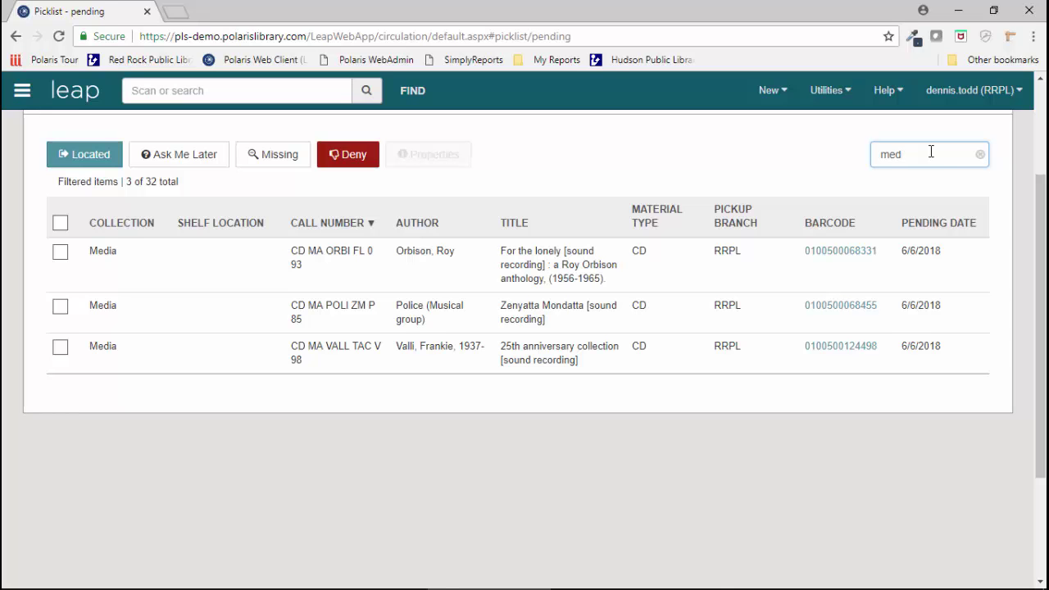
text(juv)
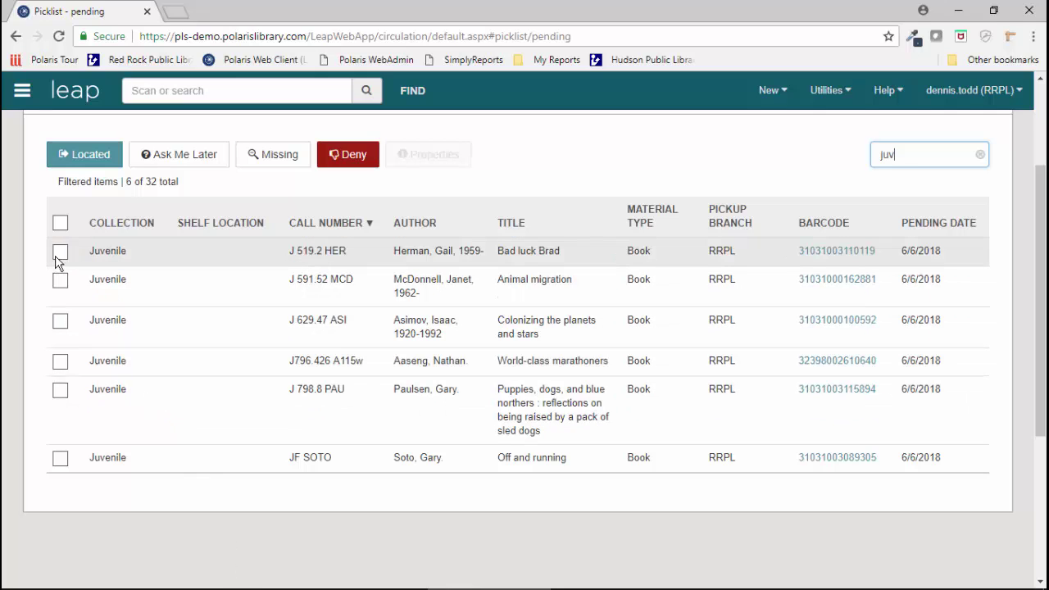
Step: Tick the six Juvenile requests, from Bad luck Brad to Off and running, and mark them Located
click(59, 254)
click(60, 281)
click(61, 323)
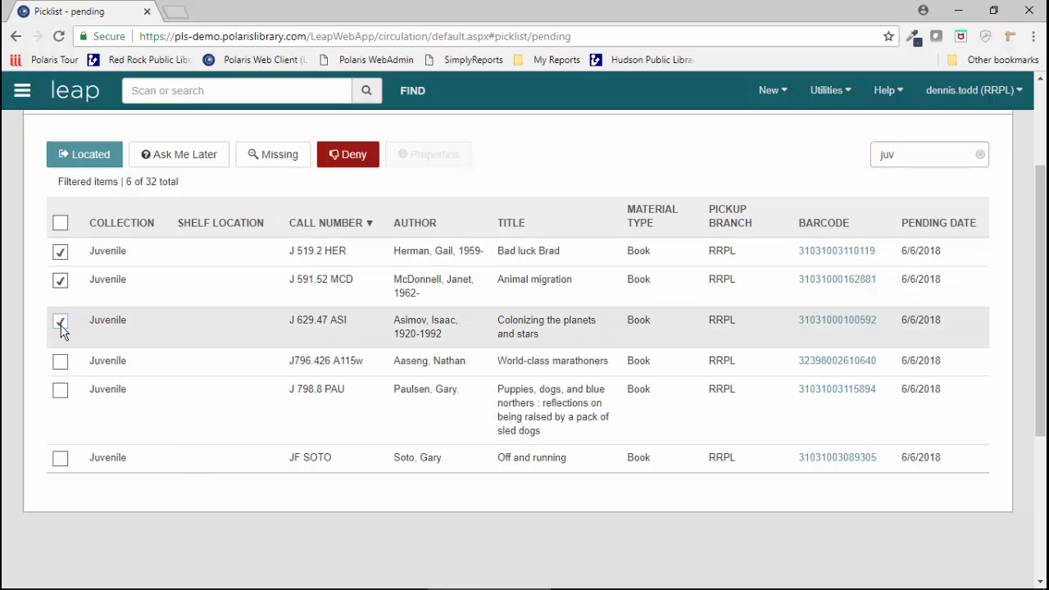
click(60, 363)
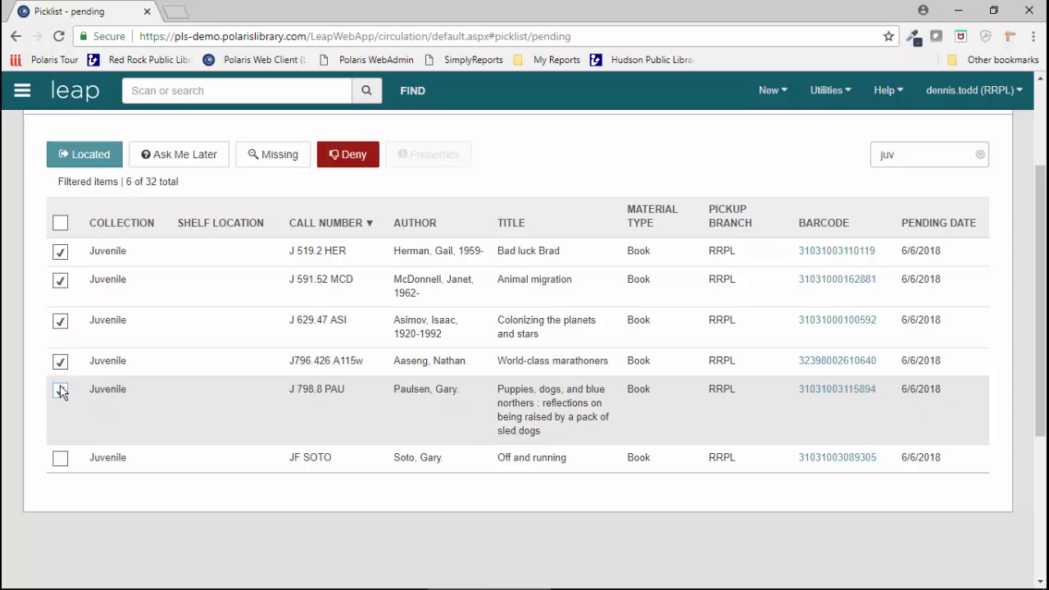
click(60, 391)
click(60, 457)
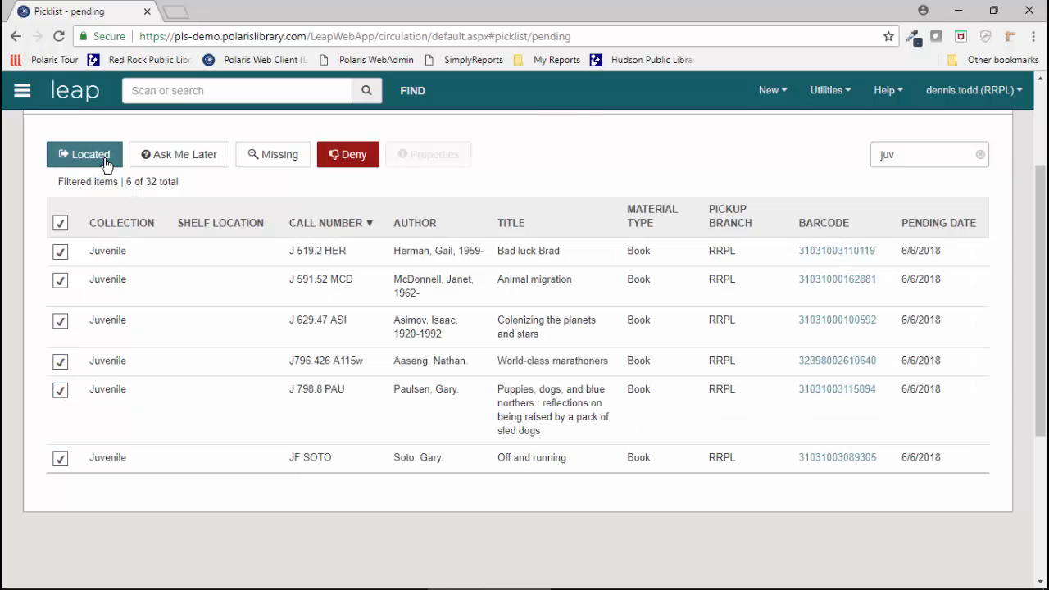
click(105, 161)
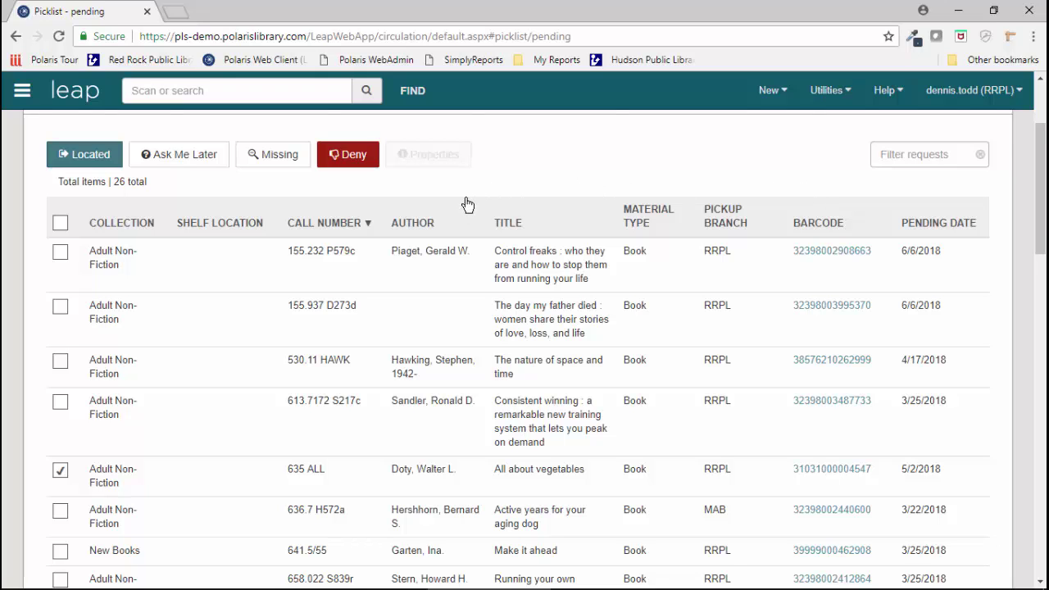
scroll(463, 205, up, 2)
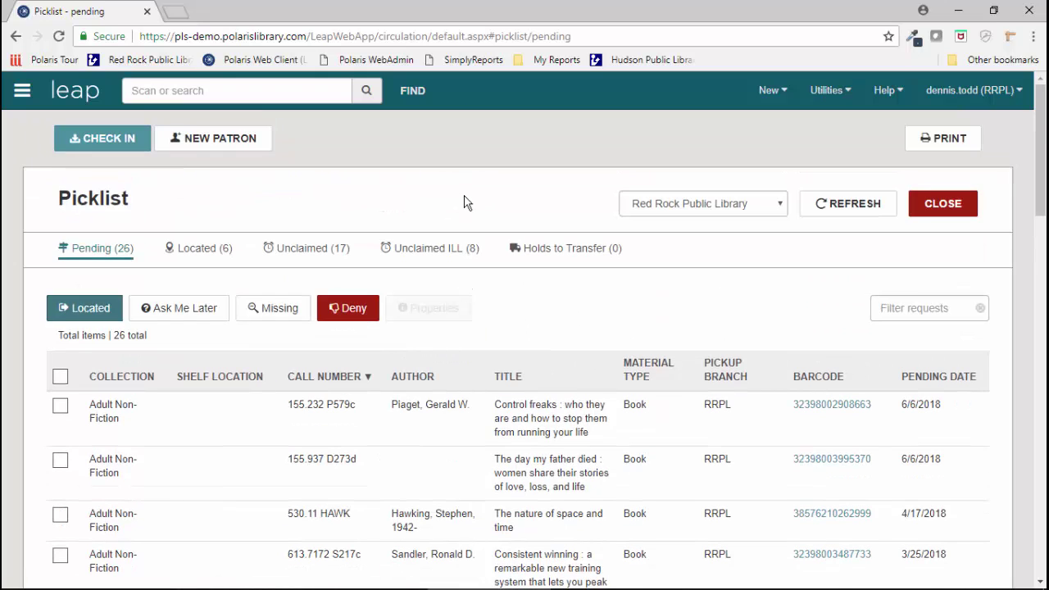
Step: Close the Picklist and look up the patron by library card barcode
click(940, 205)
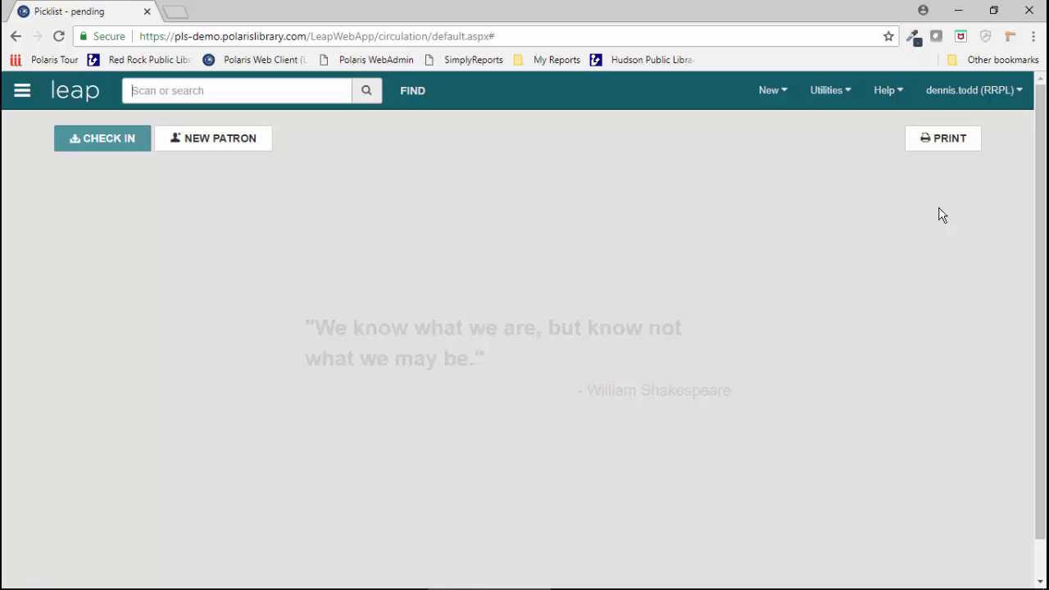
click(205, 91)
text(29999422931717)
key(Return)
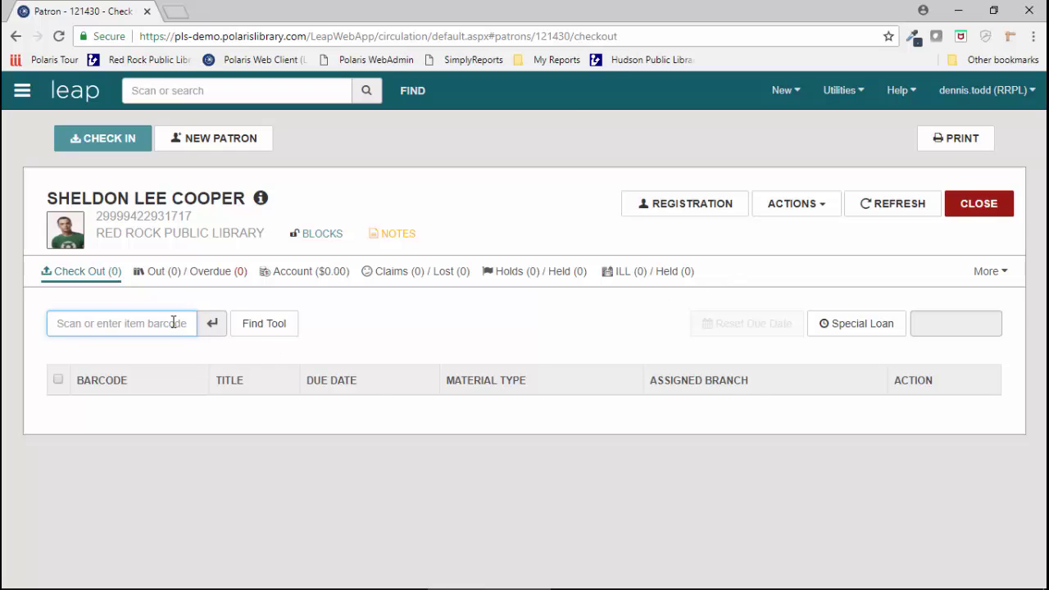
Step: Check out five items, including Iron horses, A brief history of time and The hitchhiker's guide, and complete
text(37882000098473)
key(Return)
text(31030003619269)
key(Return)
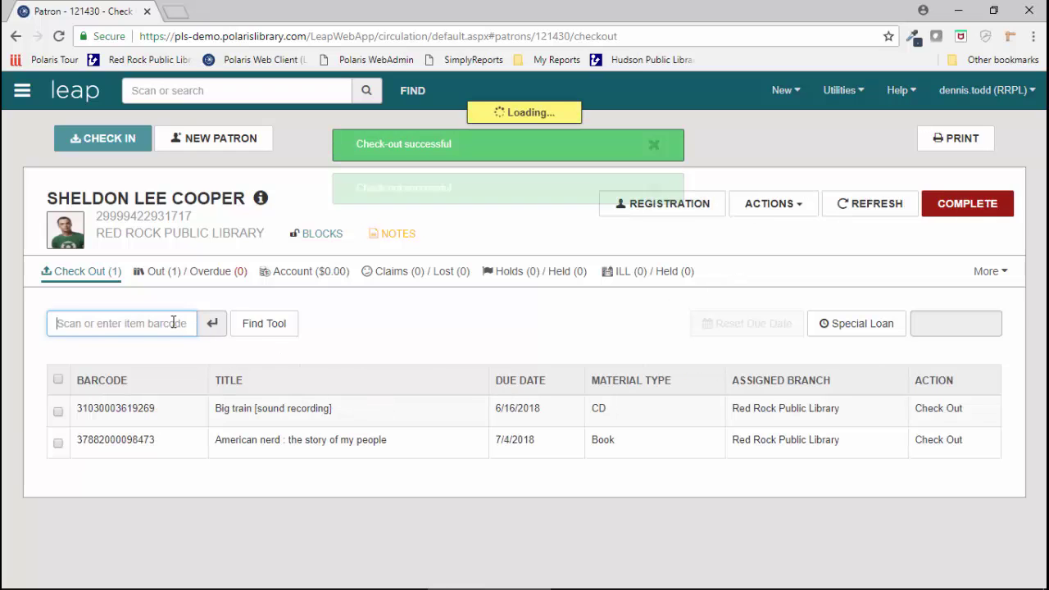
text(31030003794815)
key(Return)
text(32398005369020)
key(Return)
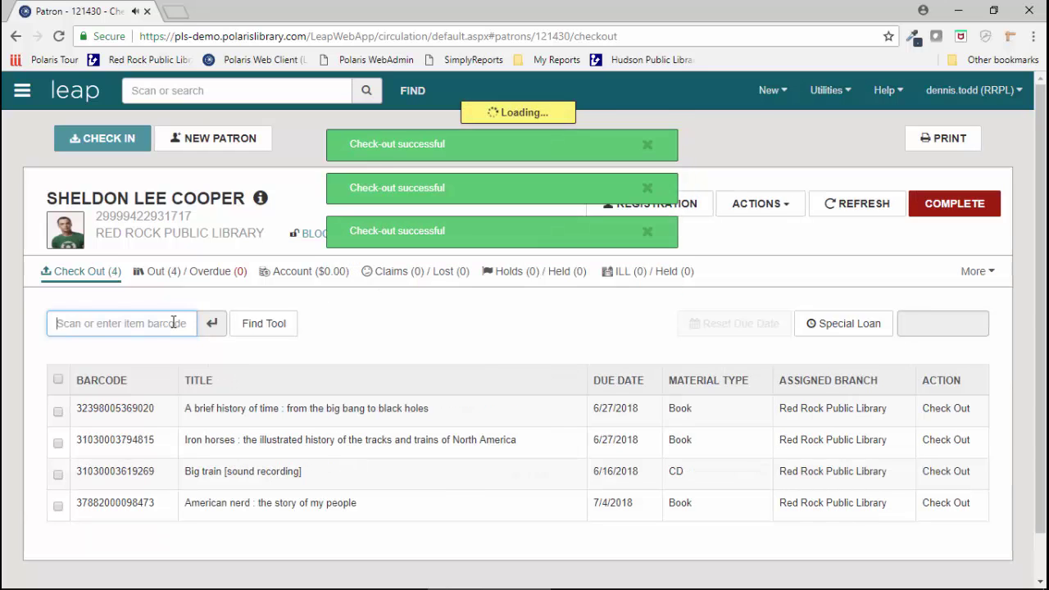
text(31031000005999)
key(Return)
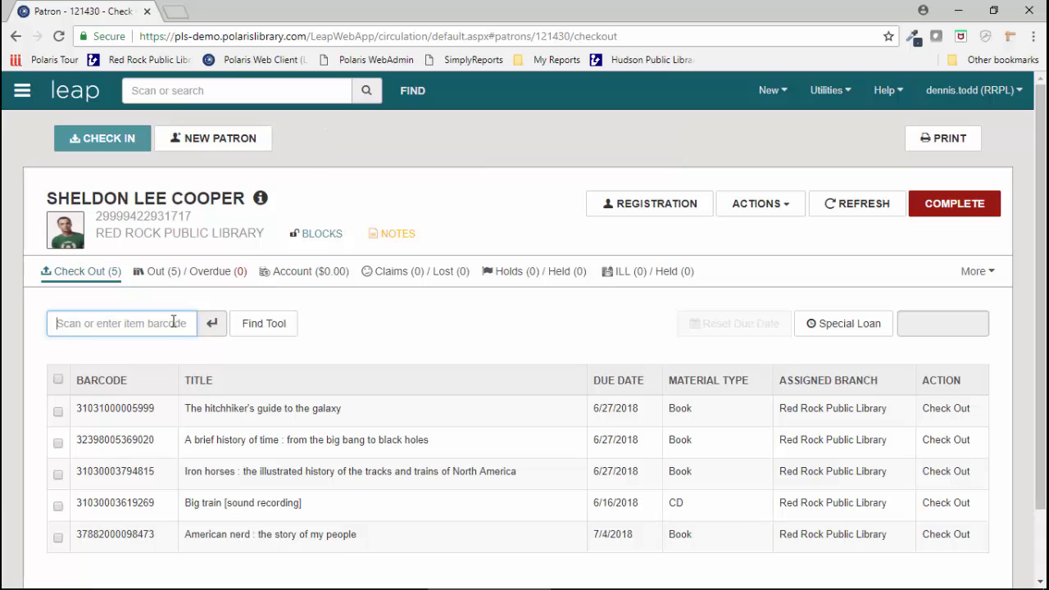
click(954, 213)
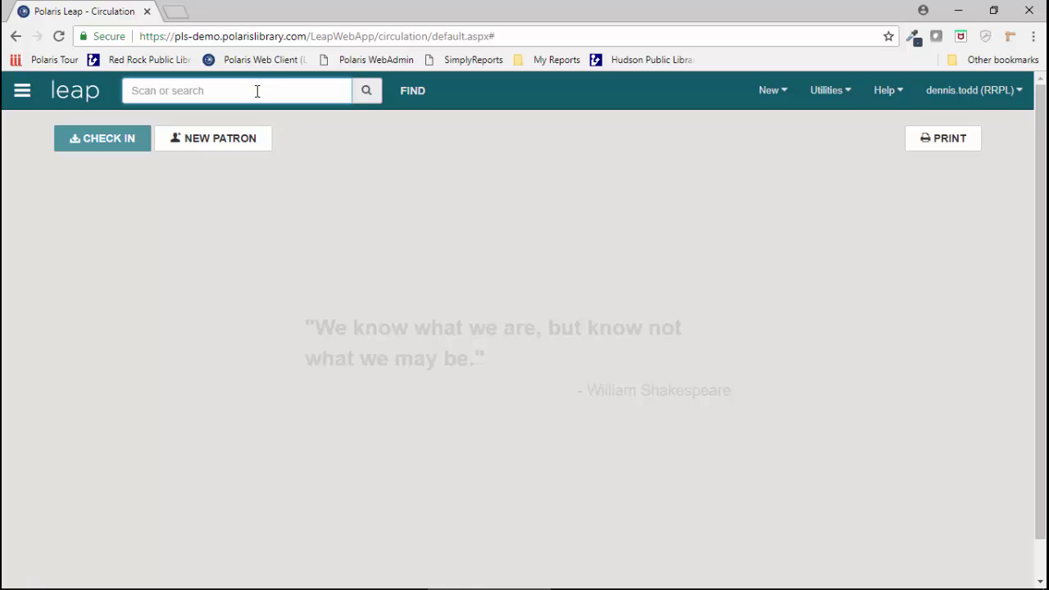
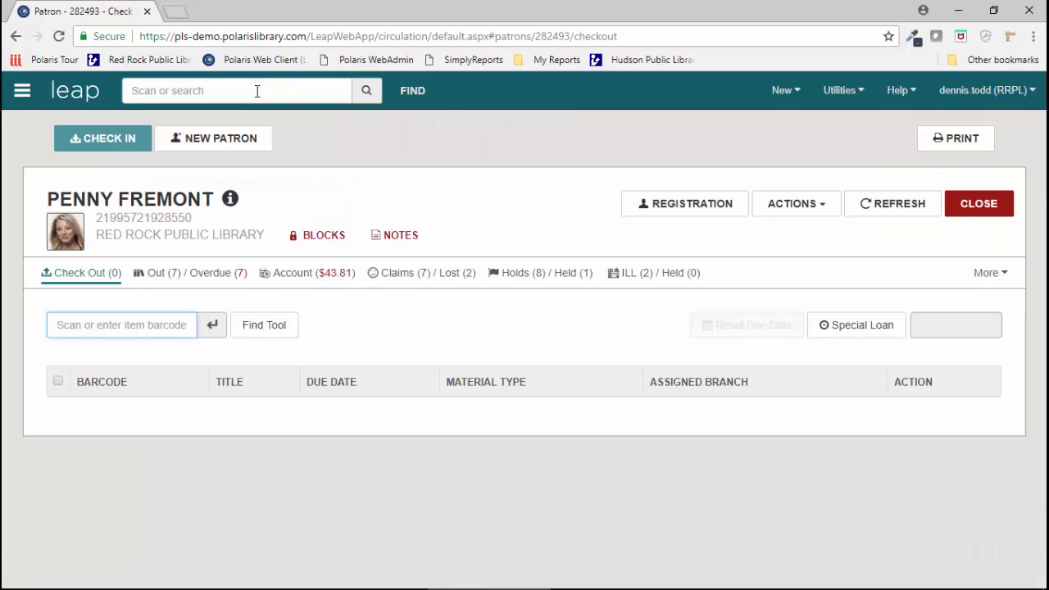
Step: Search for the next patron by her name
click(256, 90)
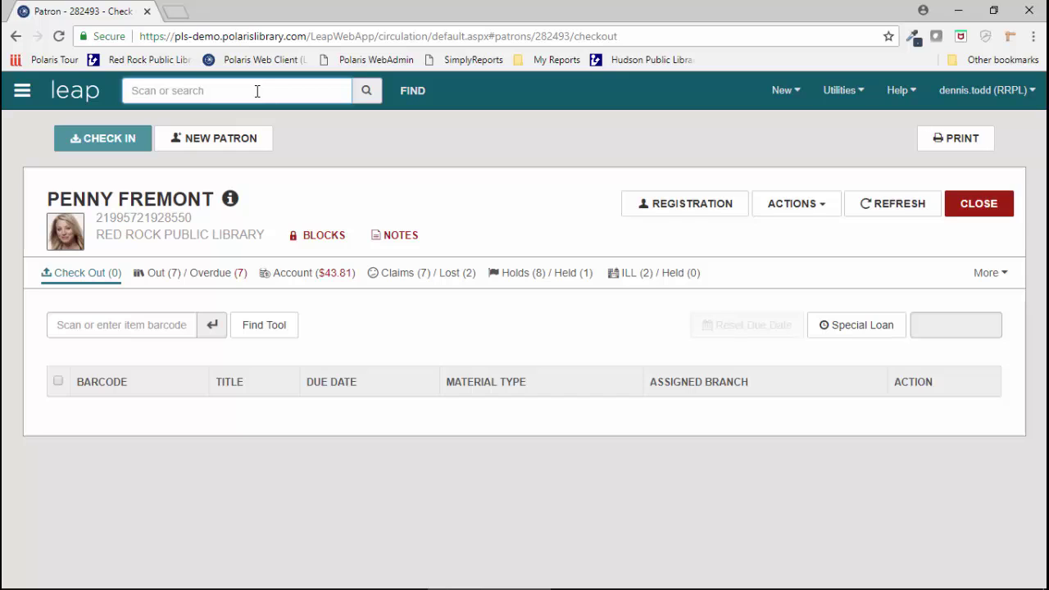
click(257, 91)
Step: Review her Account's four charges totalling $43.81, selecting and then clearing them all
click(303, 275)
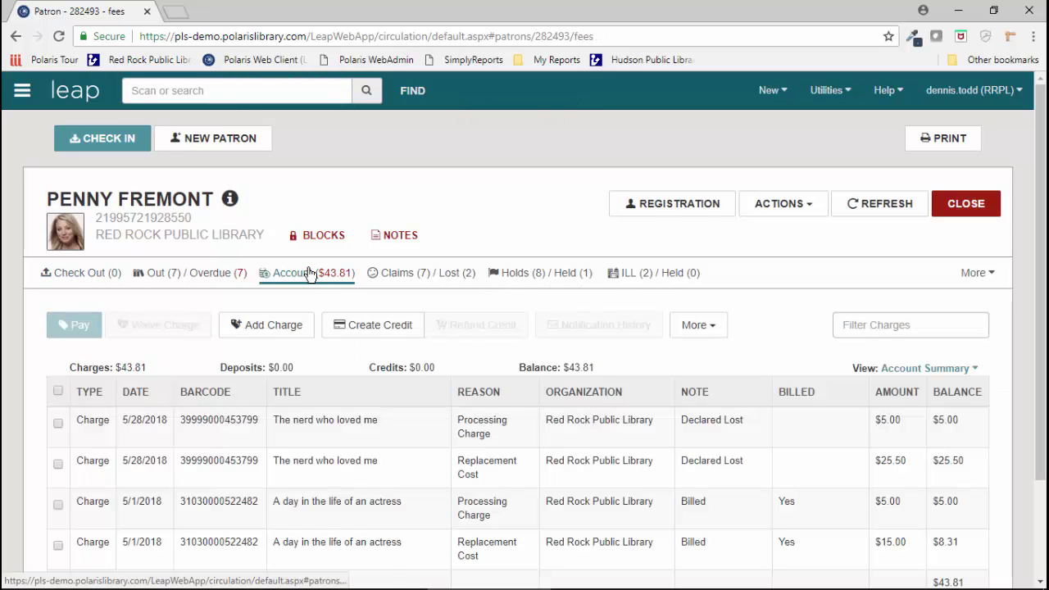
scroll(324, 278, down, 2)
scroll(326, 277, up, 1)
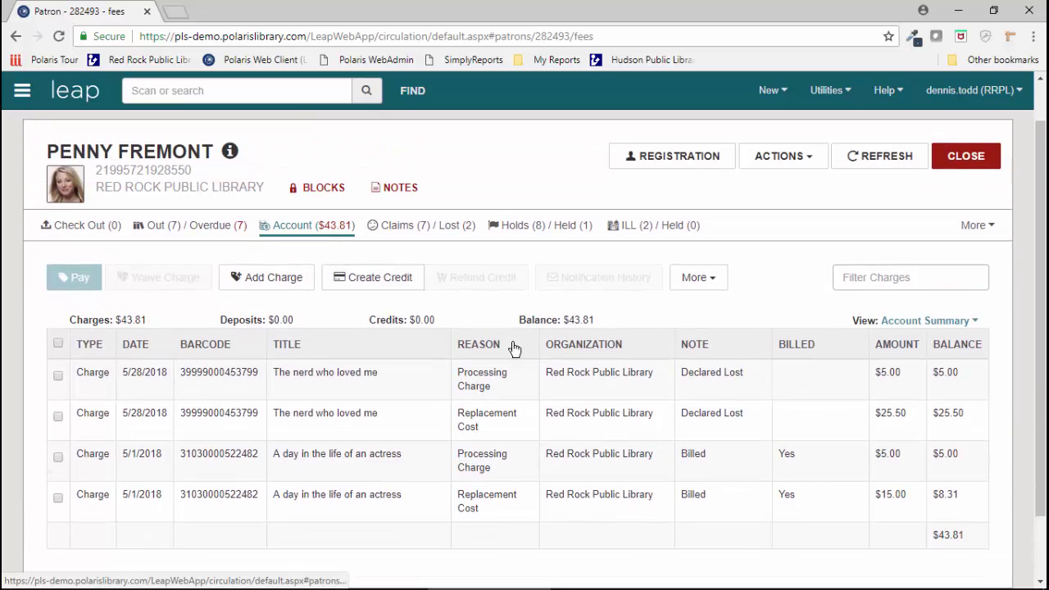
click(58, 344)
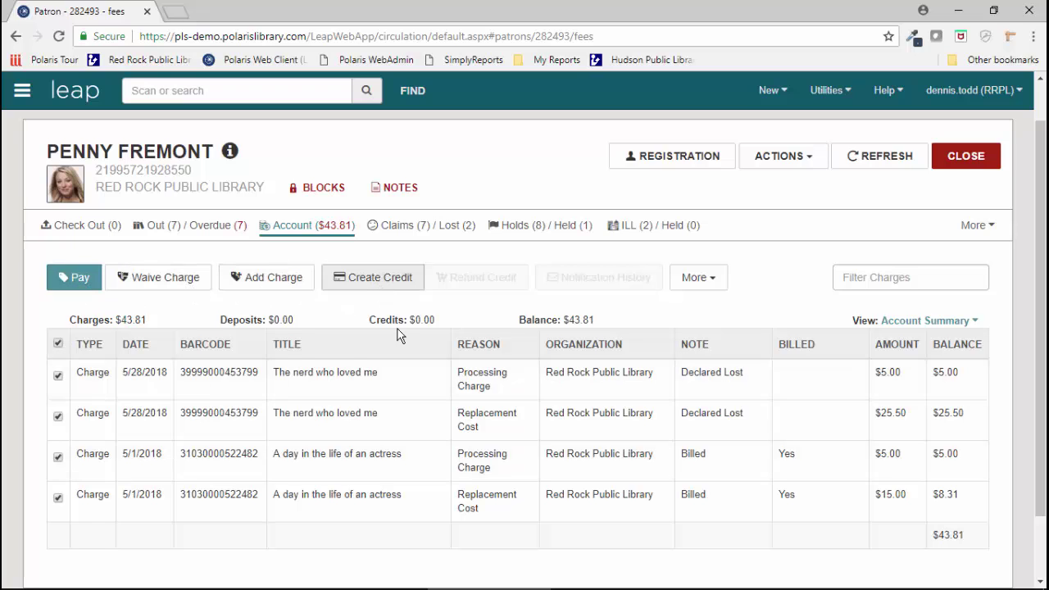
click(58, 343)
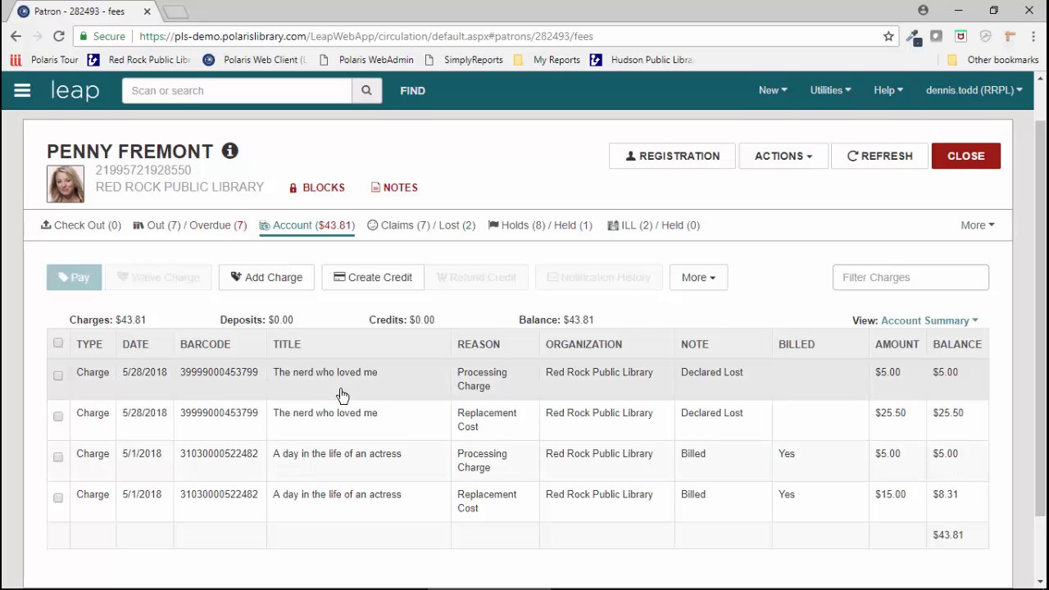
Step: View the Lost item record for The nerd who loved me from the first charge, then close it
click(314, 388)
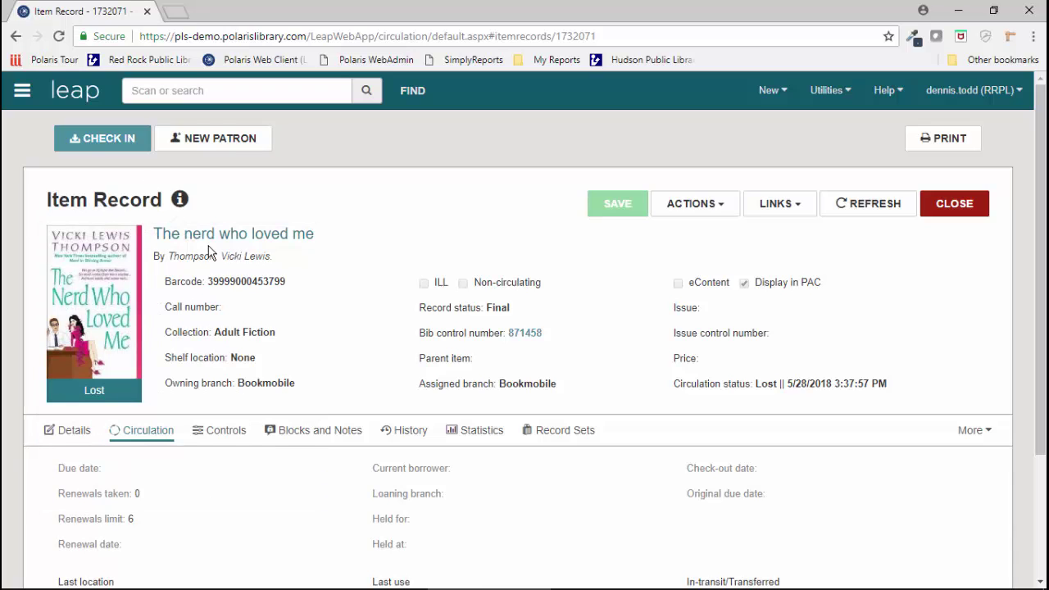
click(958, 211)
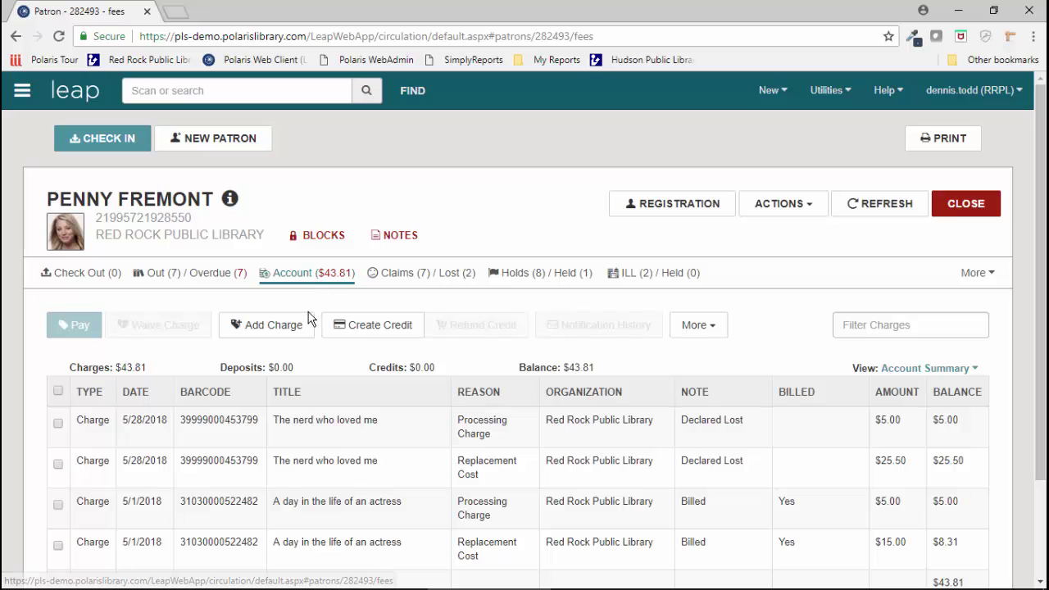
click(176, 275)
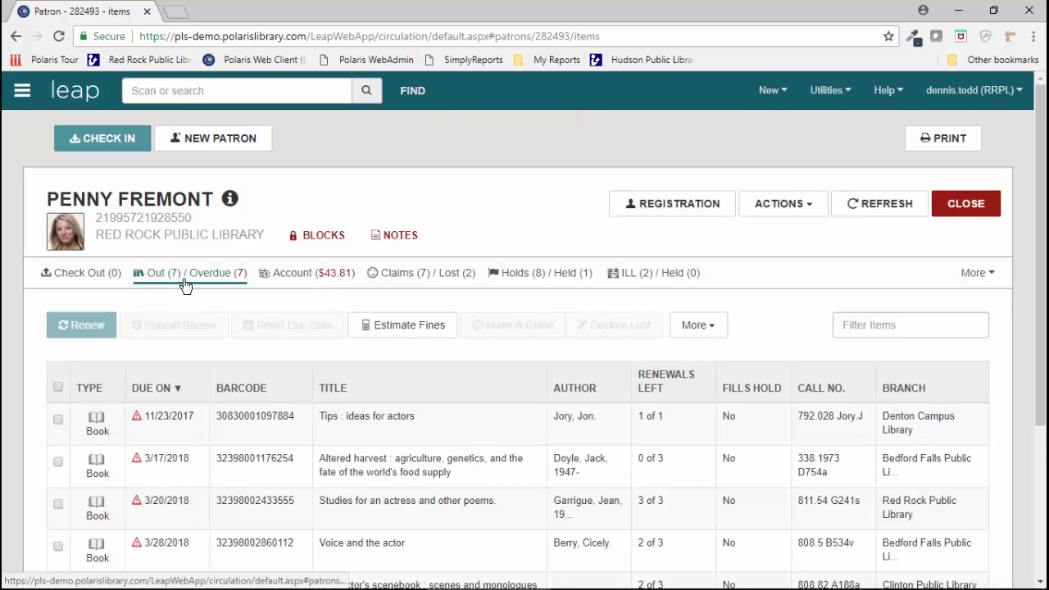
scroll(190, 288, down, 2)
scroll(195, 303, up, 3)
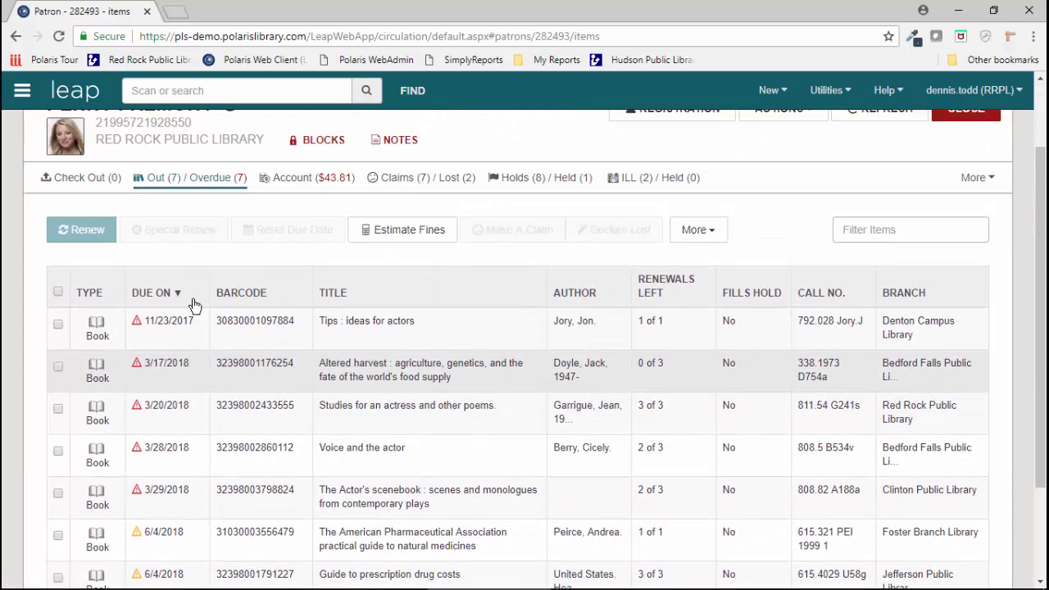
scroll(195, 298, down, 1)
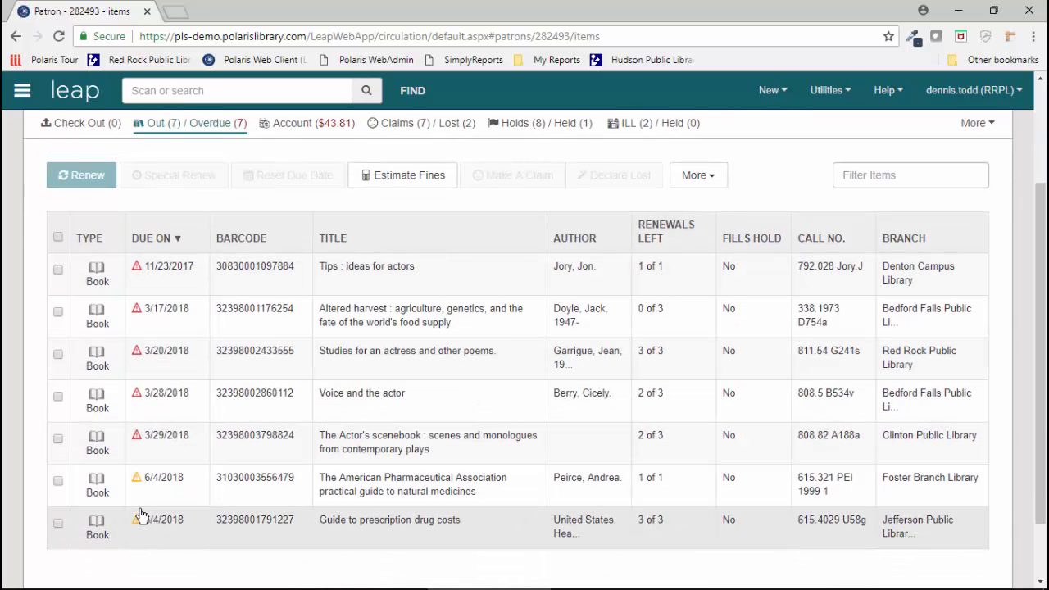
scroll(140, 504, up, 2)
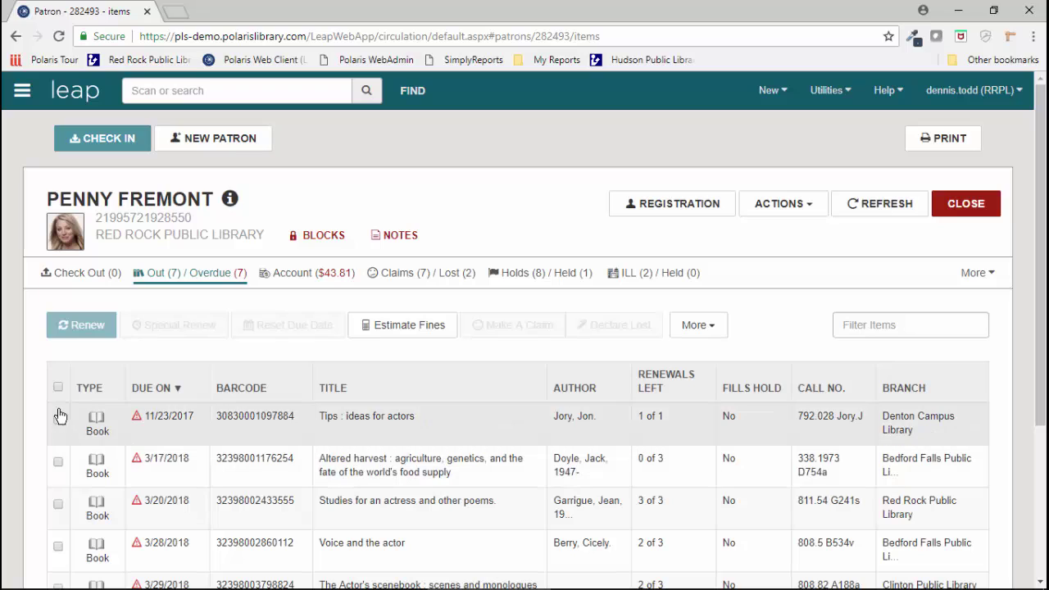
click(58, 388)
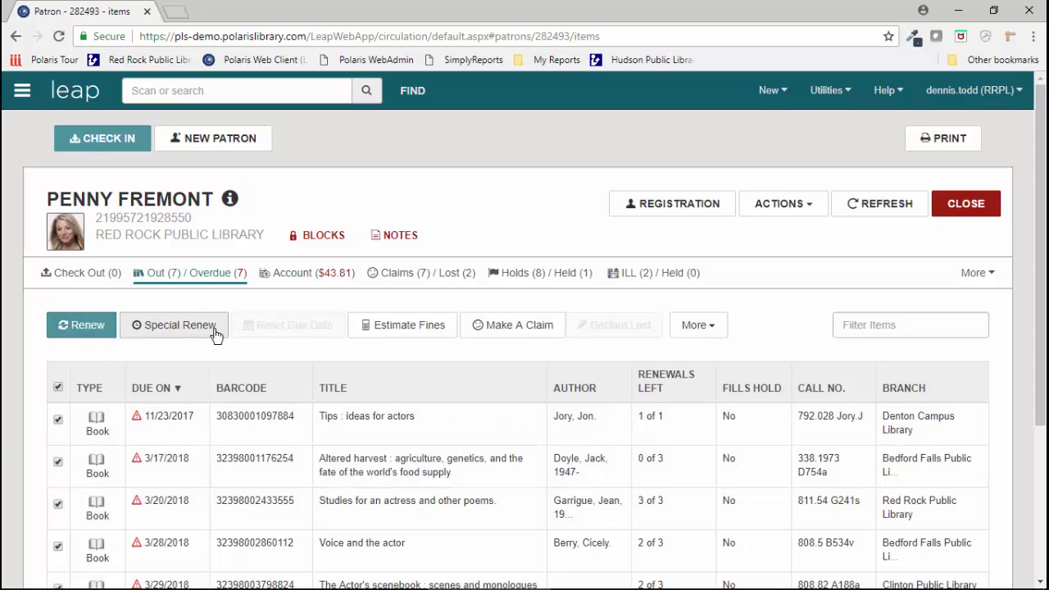
click(59, 388)
scroll(399, 347, down, 1)
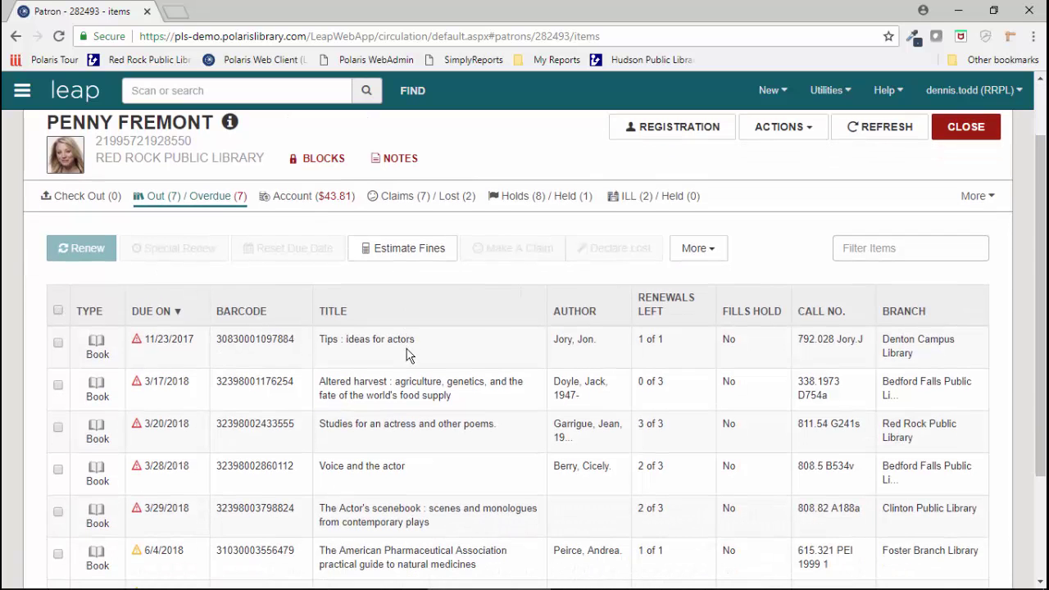
click(322, 203)
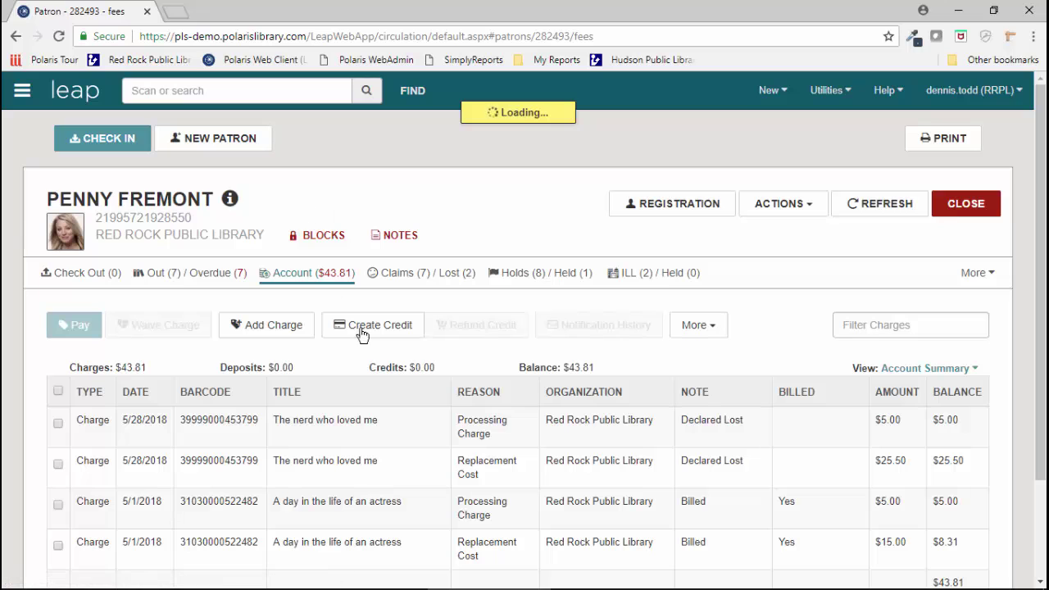
Step: Estimate fines on the items out for a June 30, 2018 return date, totalling $10.00
click(183, 271)
click(414, 328)
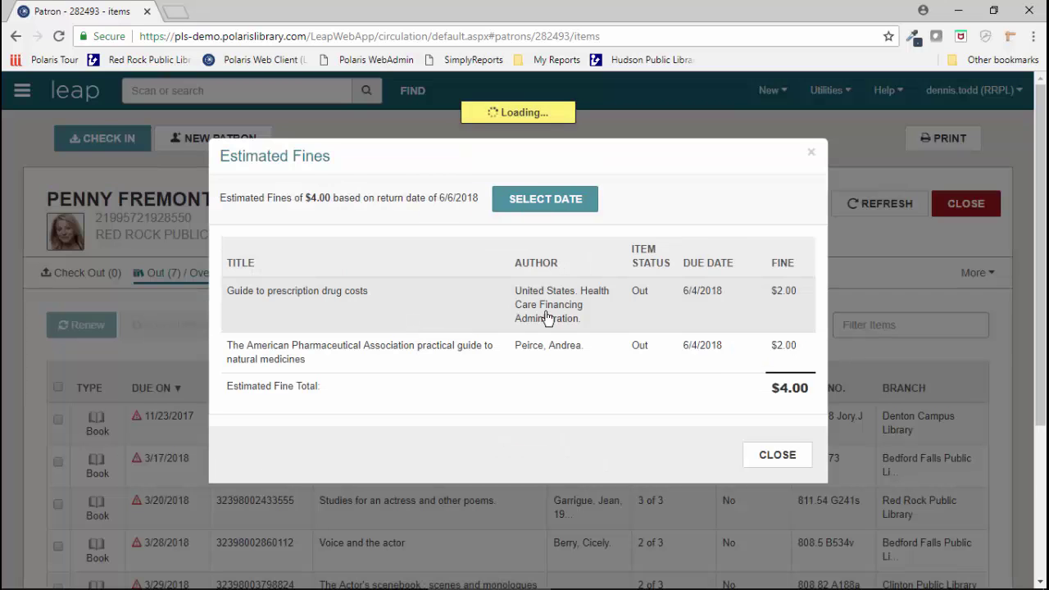
click(546, 204)
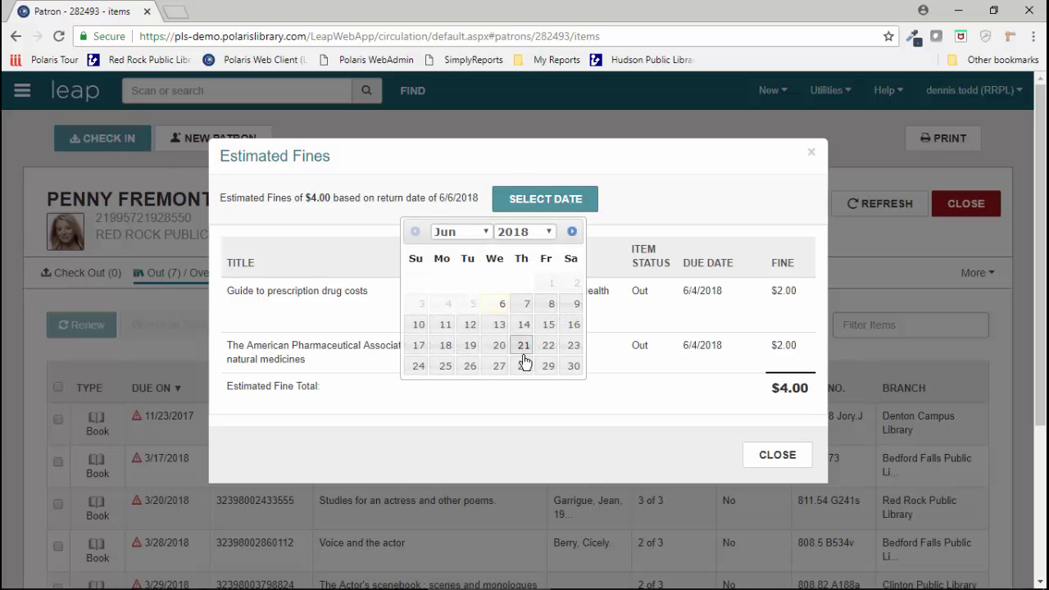
click(572, 366)
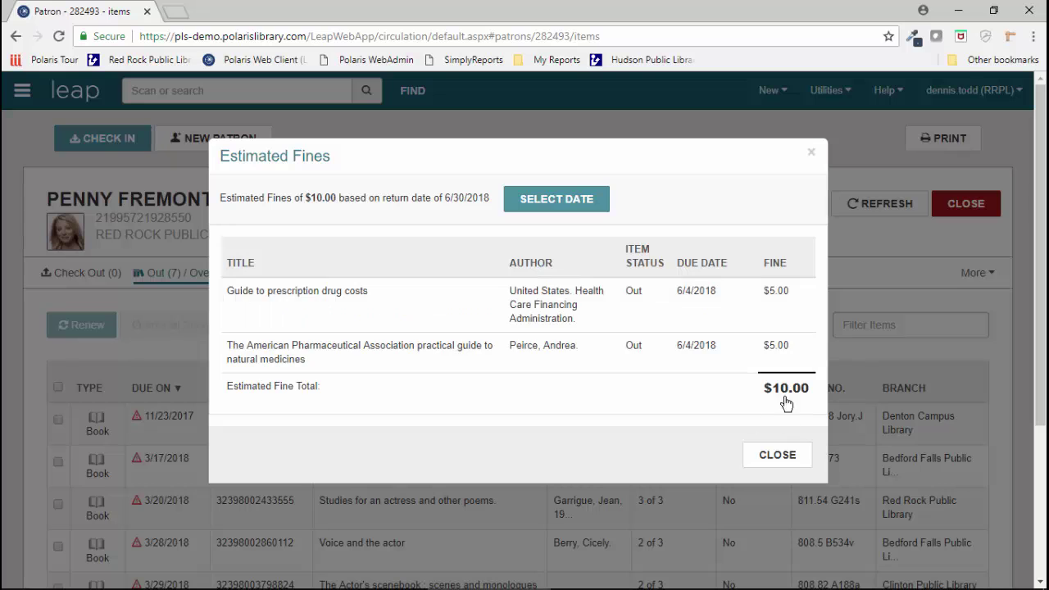
click(786, 454)
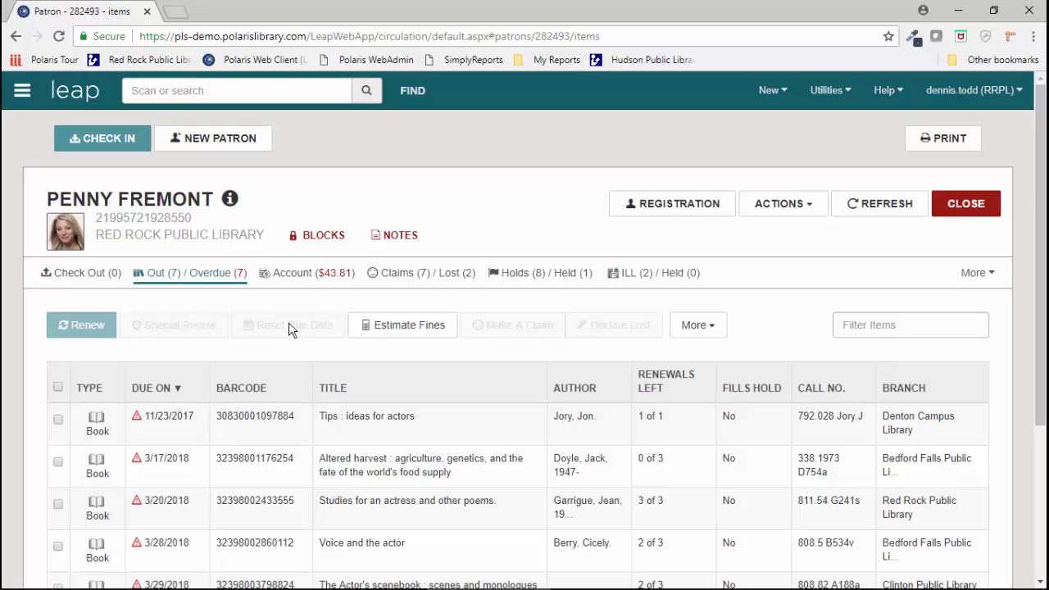
Step: Show the patron's account charges in the Transaction Summary view
click(312, 280)
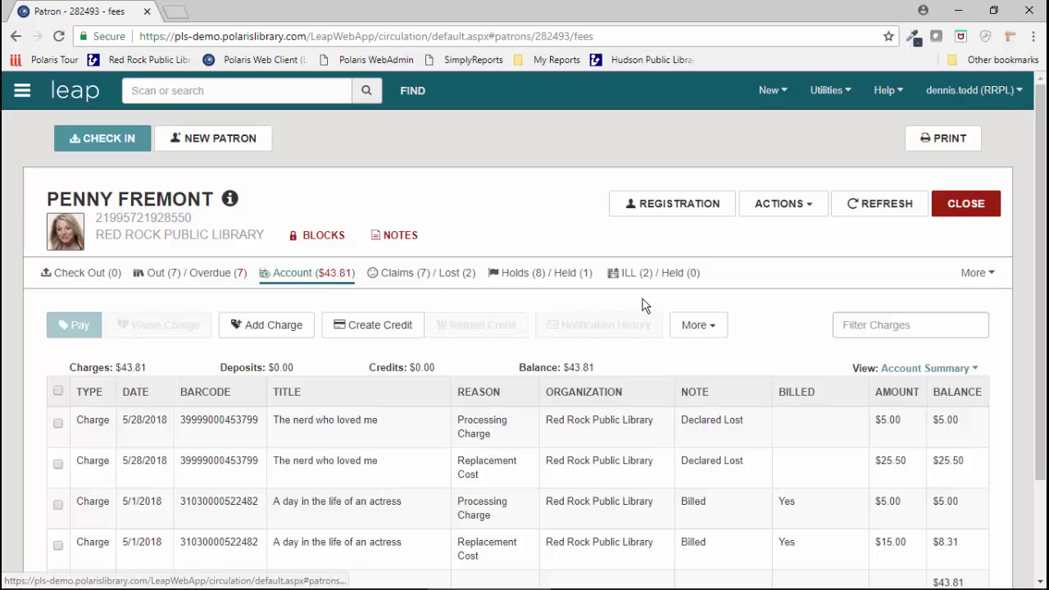
click(926, 371)
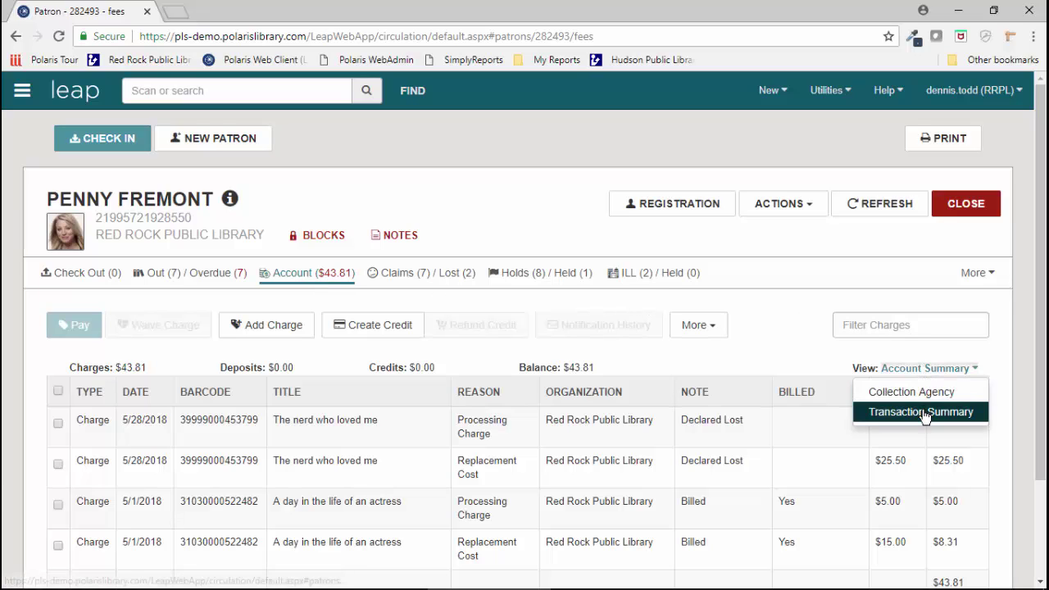
click(891, 411)
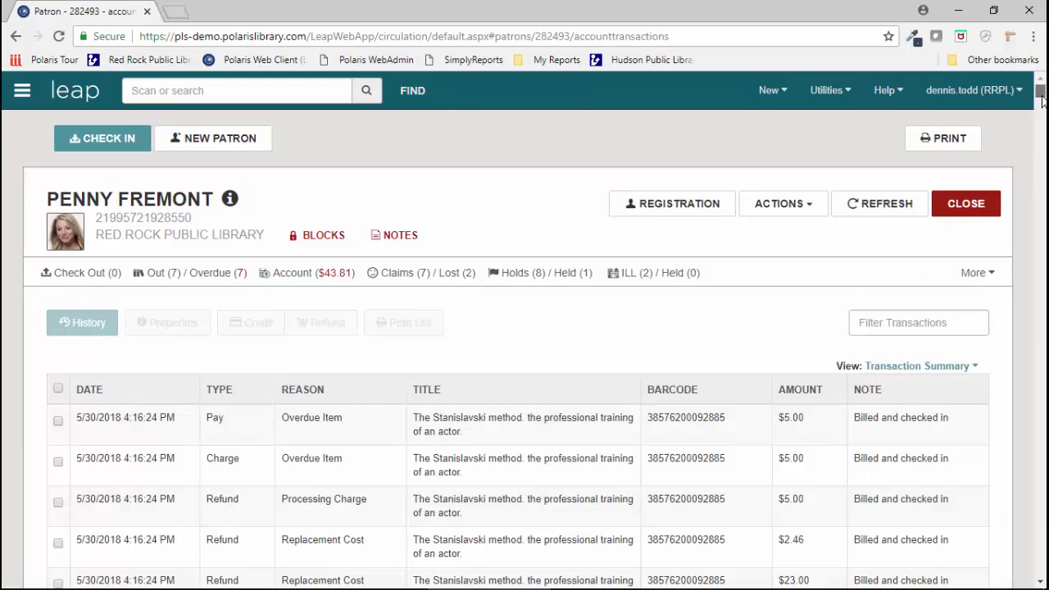
mouse_move(1041, 99)
mouse_down()
mouse_move(1041, 363)
mouse_move(1041, 97)
mouse_up()
Step: Filter the transactions for 'overdu', then clear the filter to show all transactions
click(914, 327)
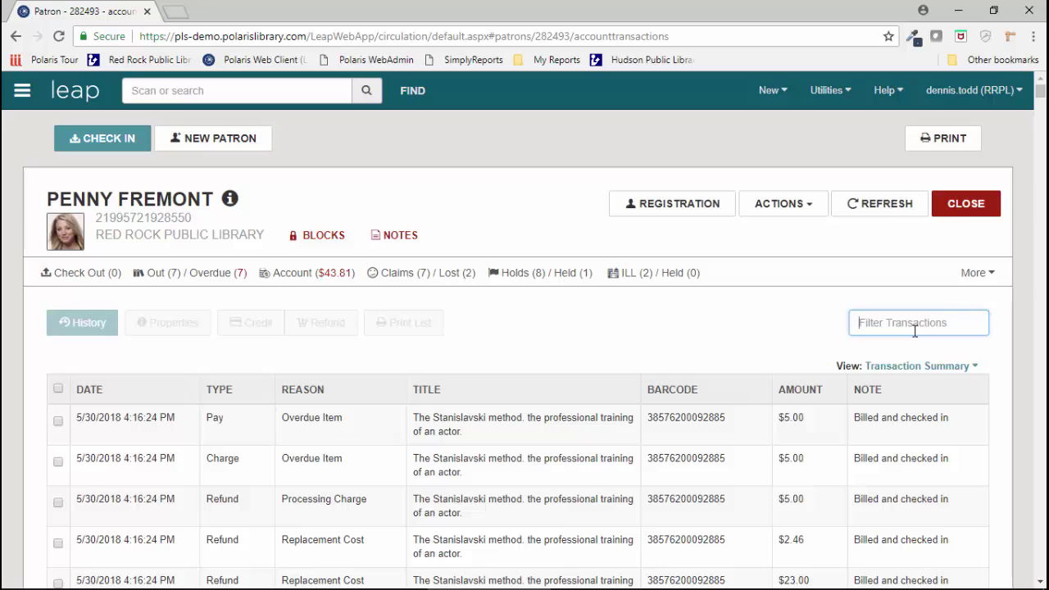
text(p)
key(BackSpace)
text(overdue)
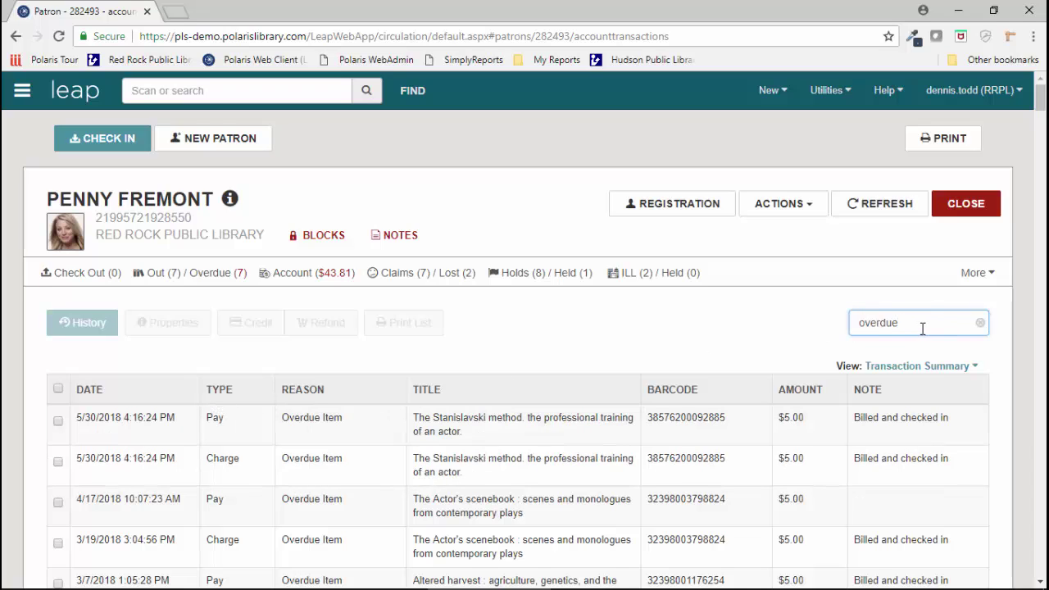
drag(917, 325, 827, 319)
click(980, 323)
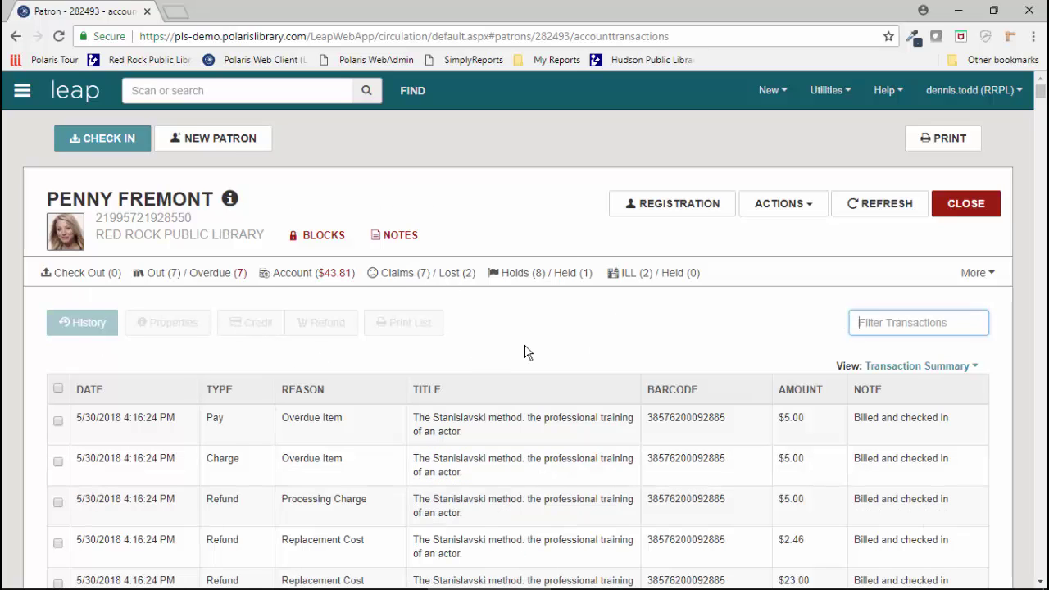
Step: Bring up the patron's Holds list, preview printing it without printing, and expand the More actions
click(534, 276)
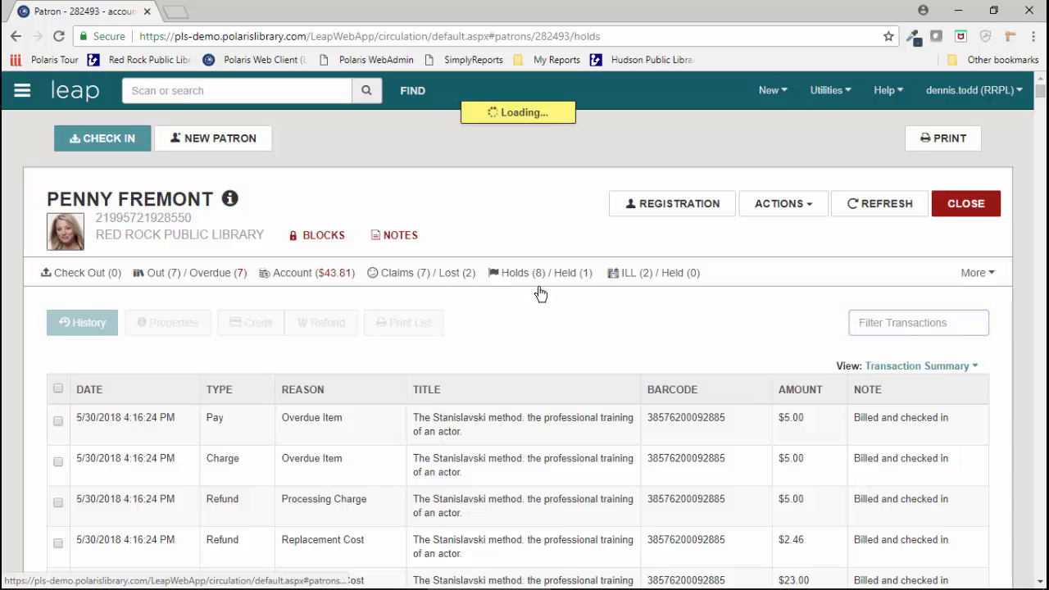
scroll(548, 304, down, 3)
scroll(548, 304, up, 3)
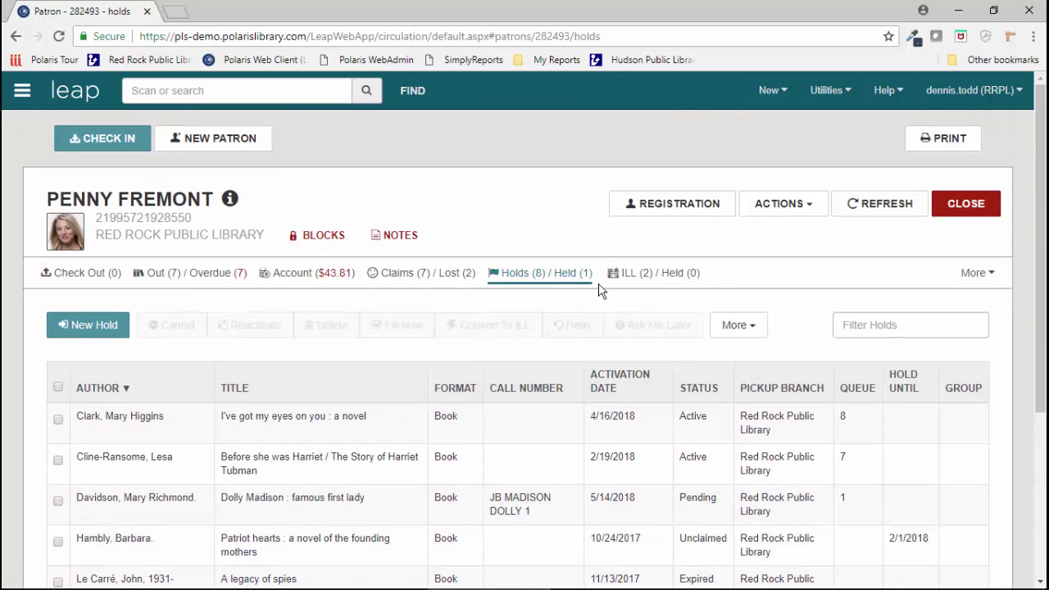
click(928, 138)
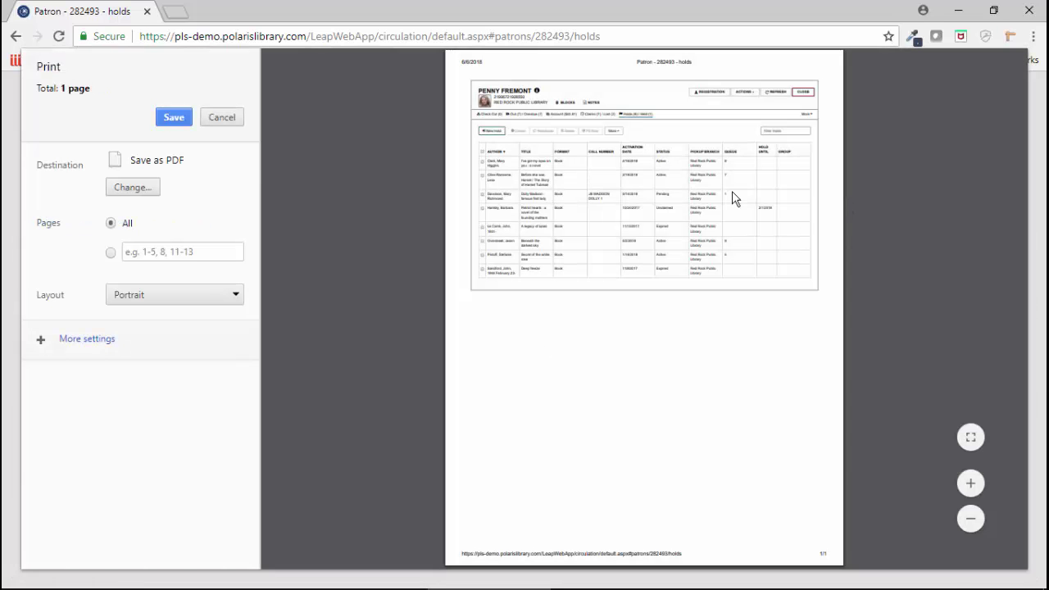
click(221, 117)
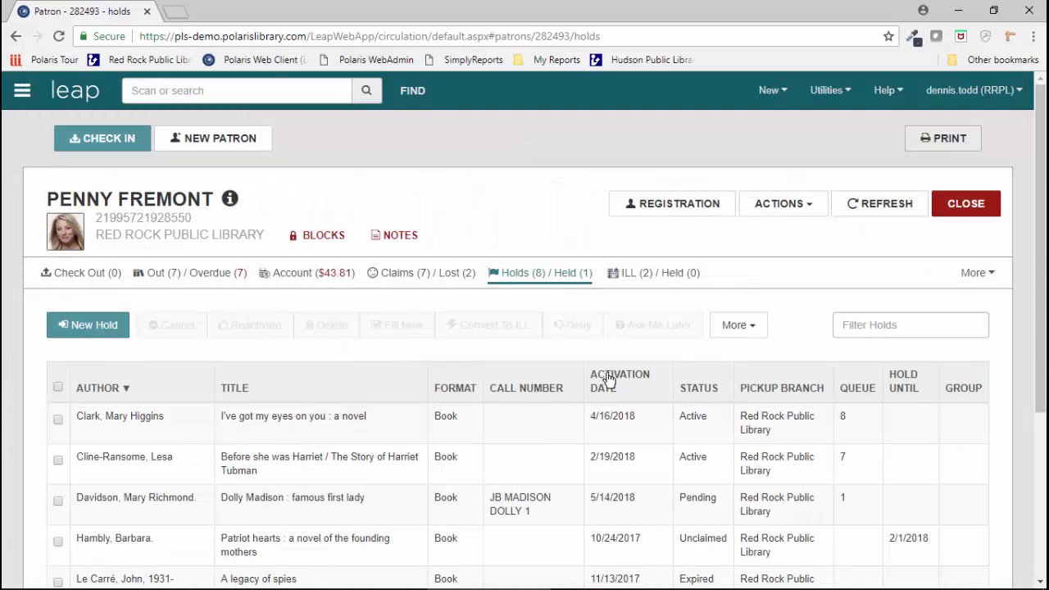
scroll(604, 375, down, 1)
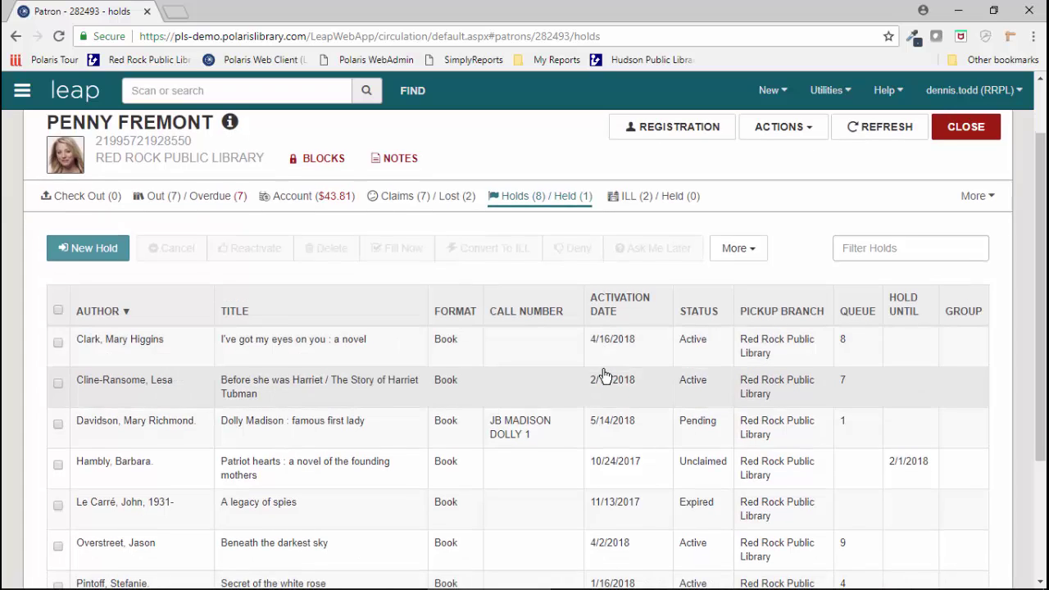
click(744, 249)
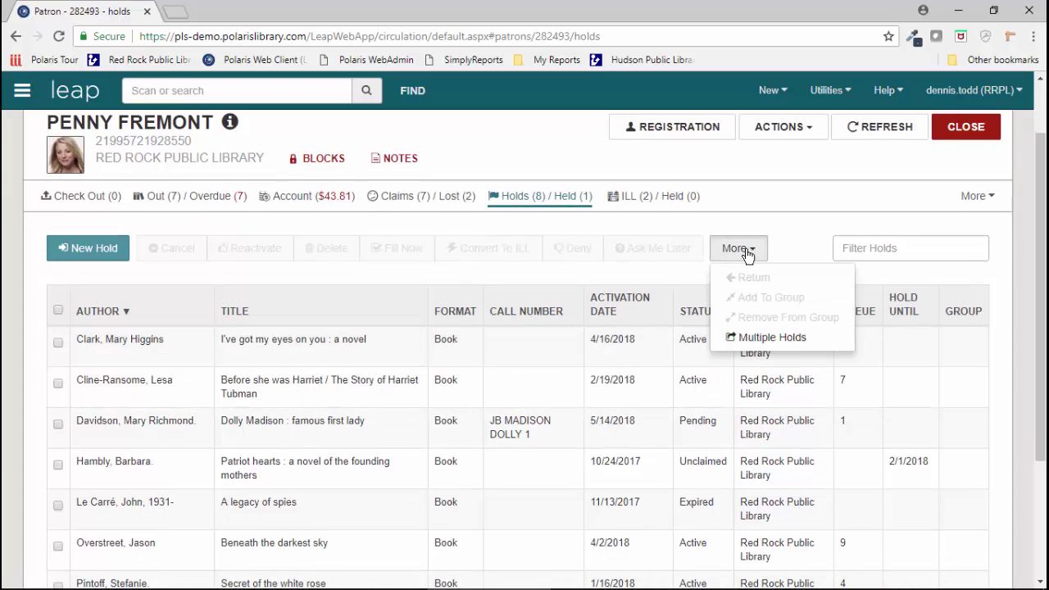
Step: Start a Multiple Holds request and search the catalog for 'help stockett'
click(761, 339)
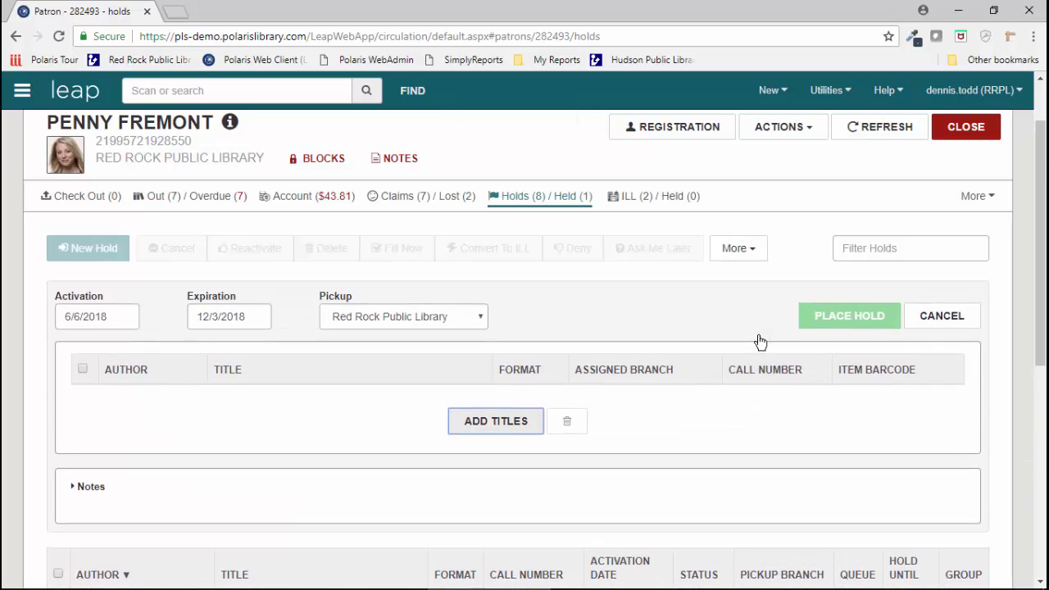
click(494, 422)
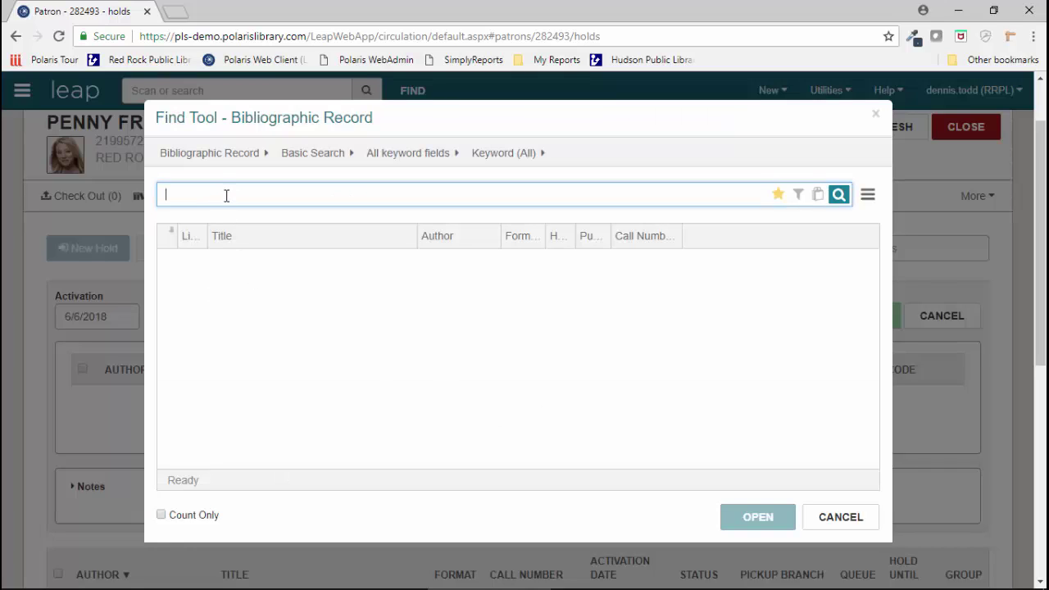
text(help stockett)
key(Return)
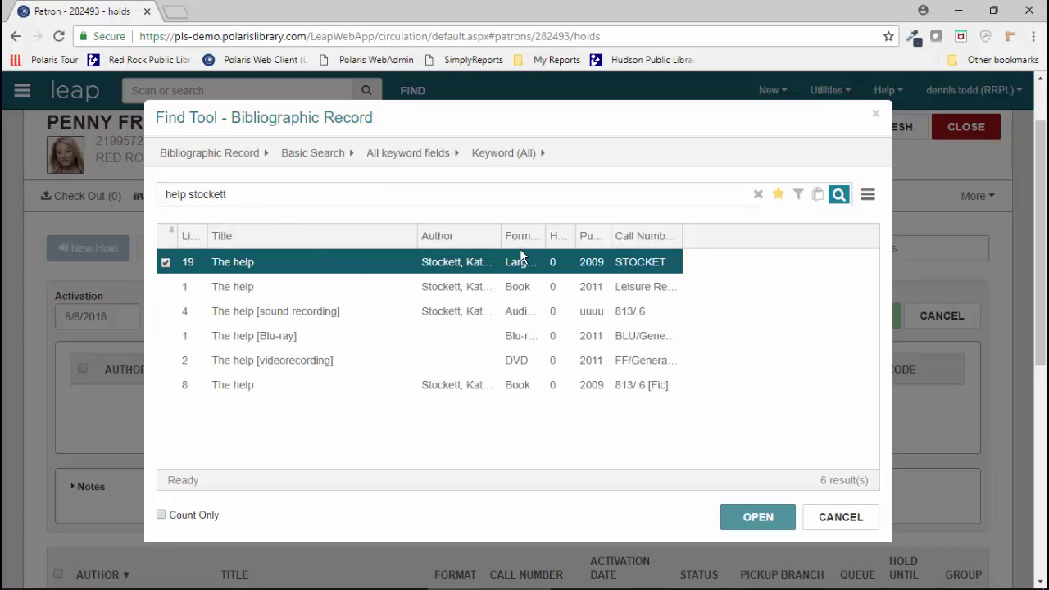
Step: Select the Book, sound recording, Blu-ray and videorecording editions of The help and add them
drag(546, 236, 588, 236)
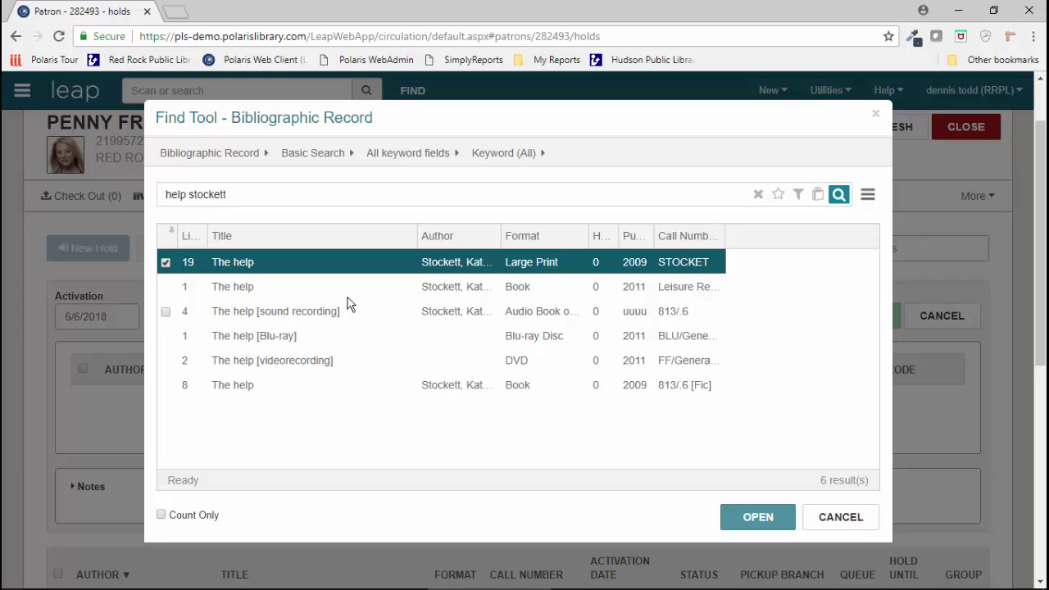
click(165, 286)
click(166, 311)
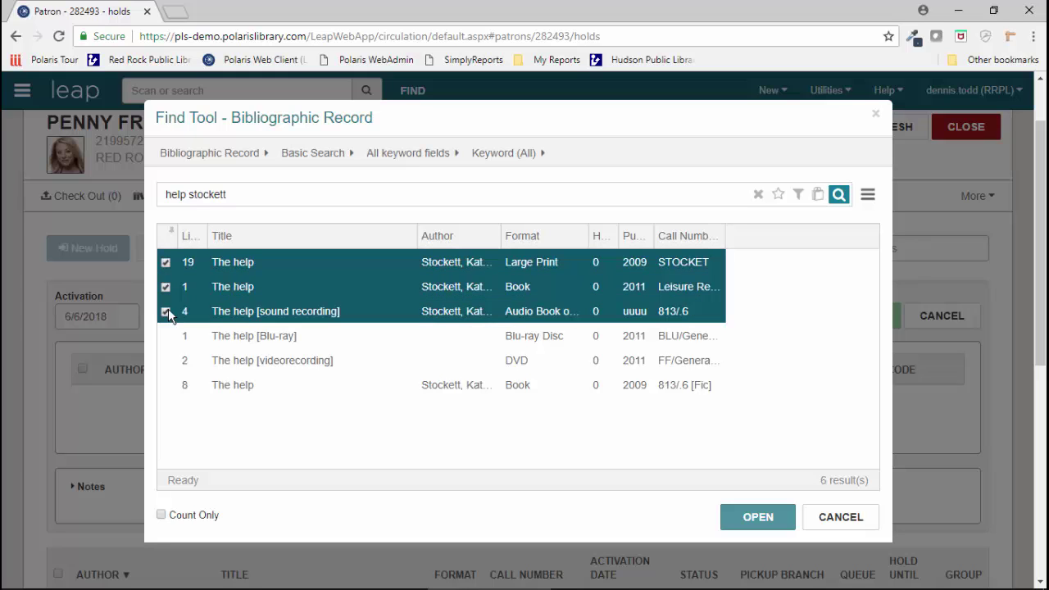
click(165, 335)
click(166, 361)
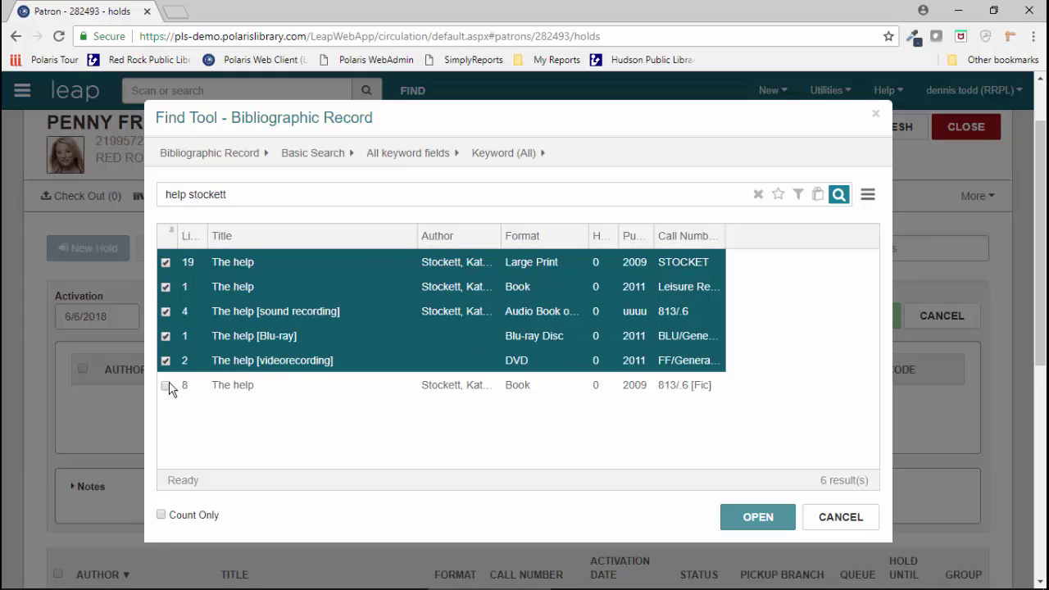
click(166, 386)
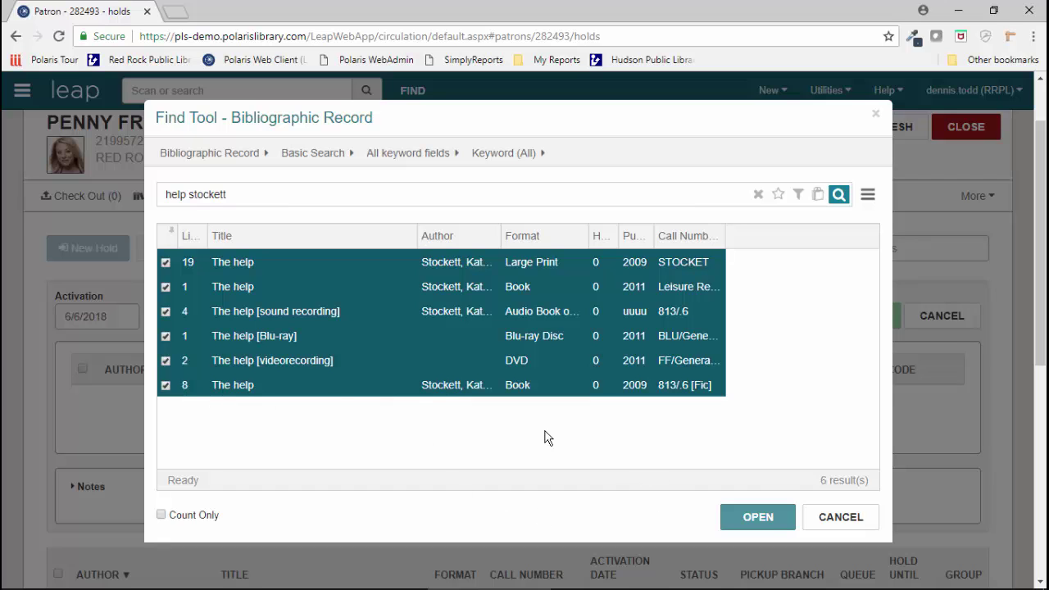
click(763, 519)
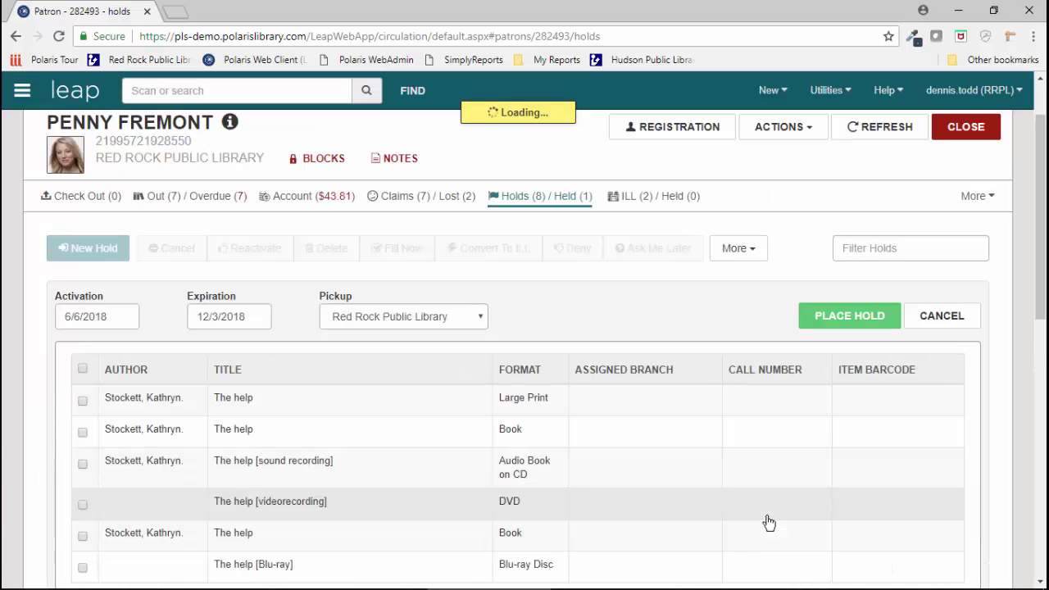
Step: Select all six The help titles and place the holds, bringing the patron to 14 holds
scroll(814, 445, down, 2)
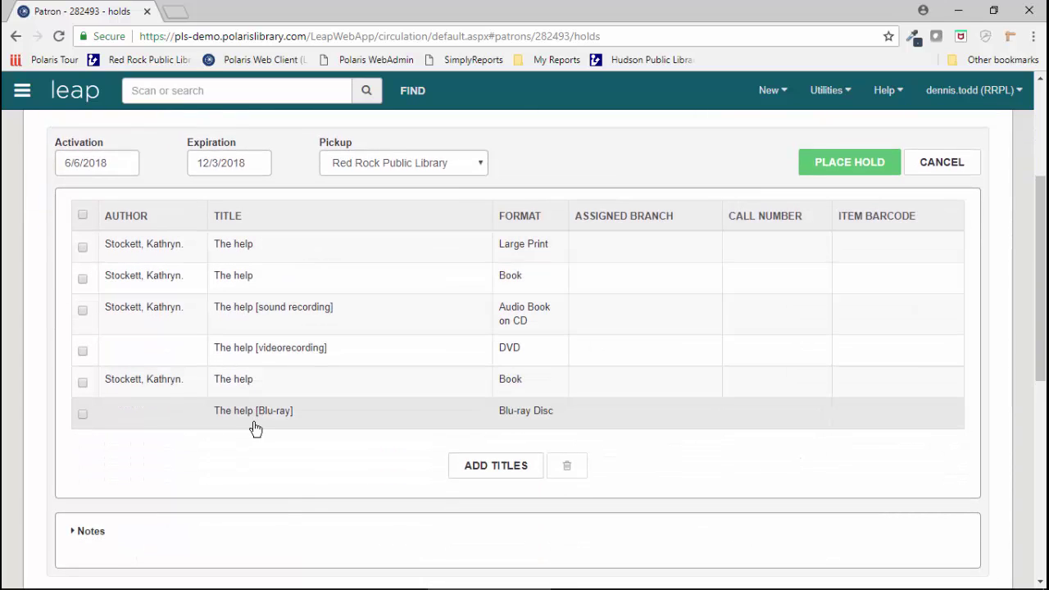
click(83, 216)
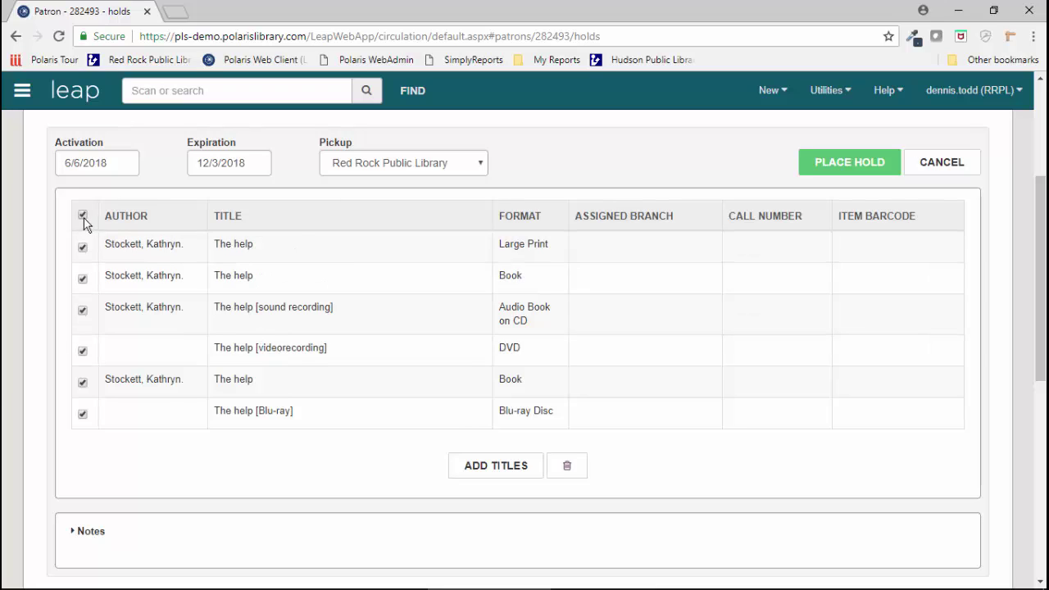
click(852, 166)
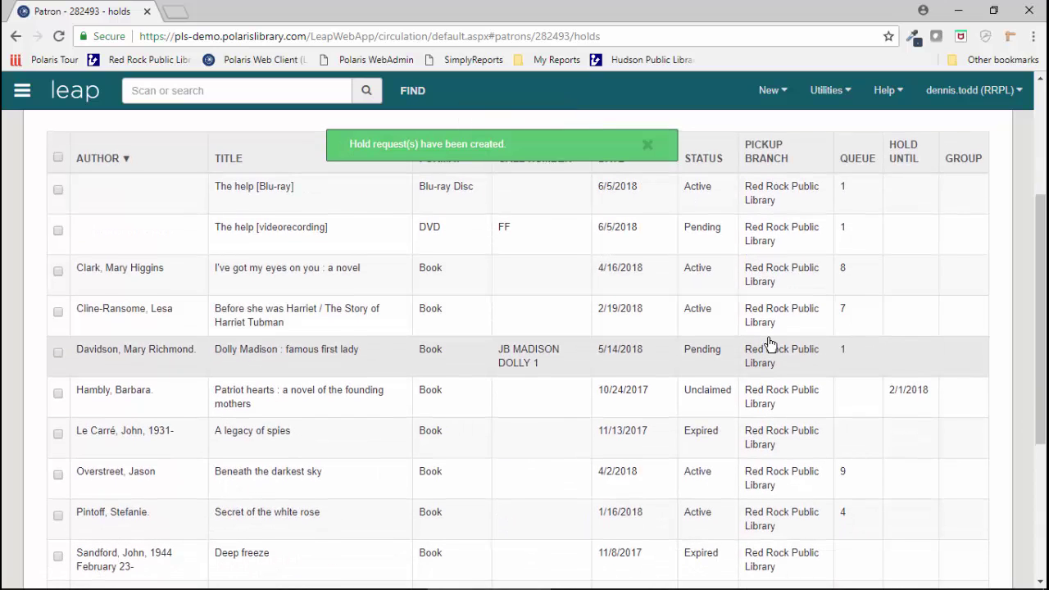
scroll(766, 344, up, 1)
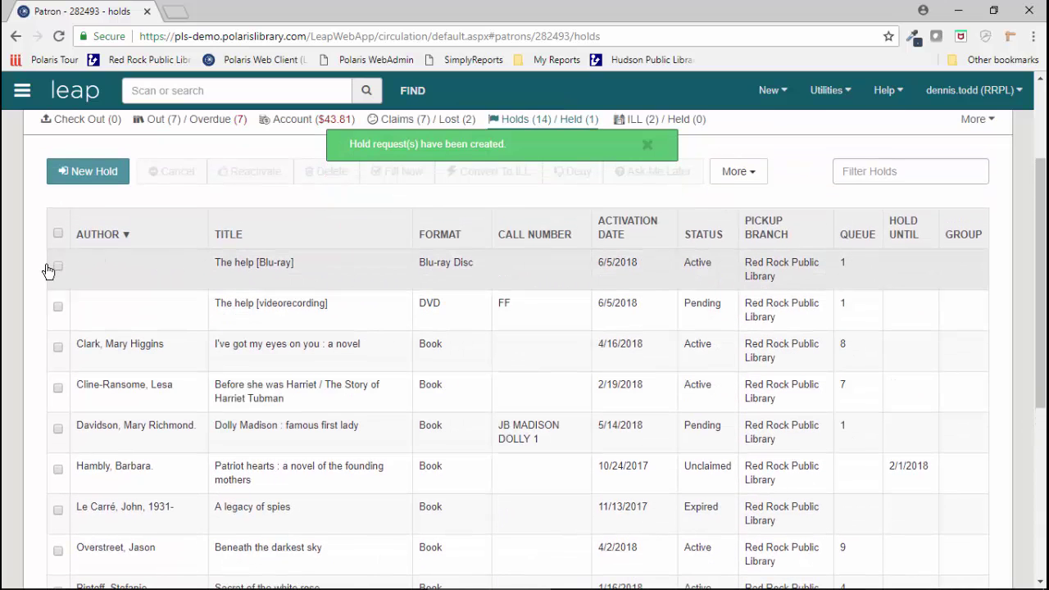
Step: Sort holds by Activation Date and select the six The help holds
click(57, 266)
click(57, 306)
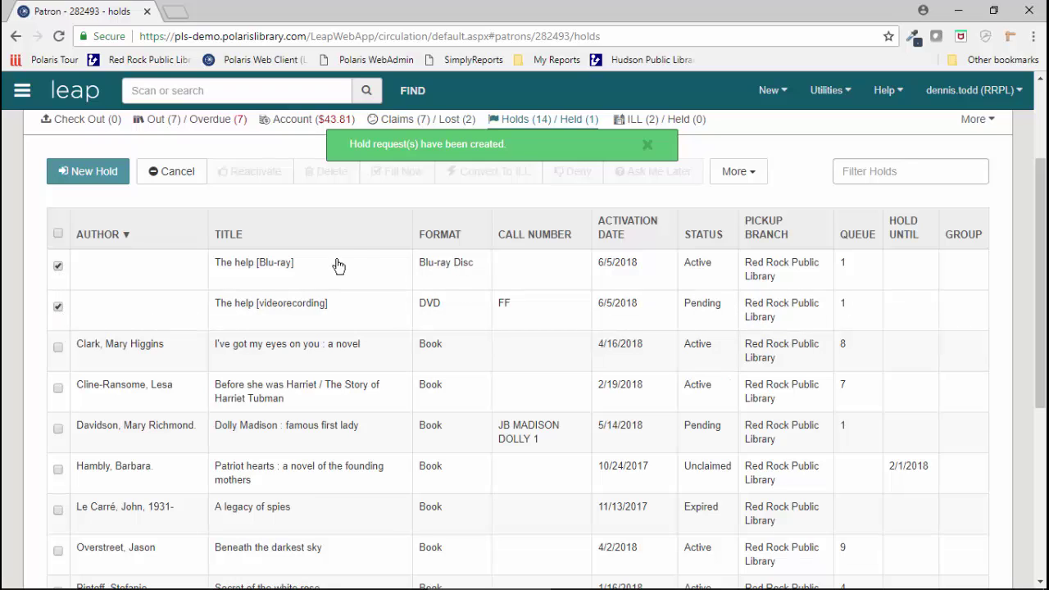
click(623, 237)
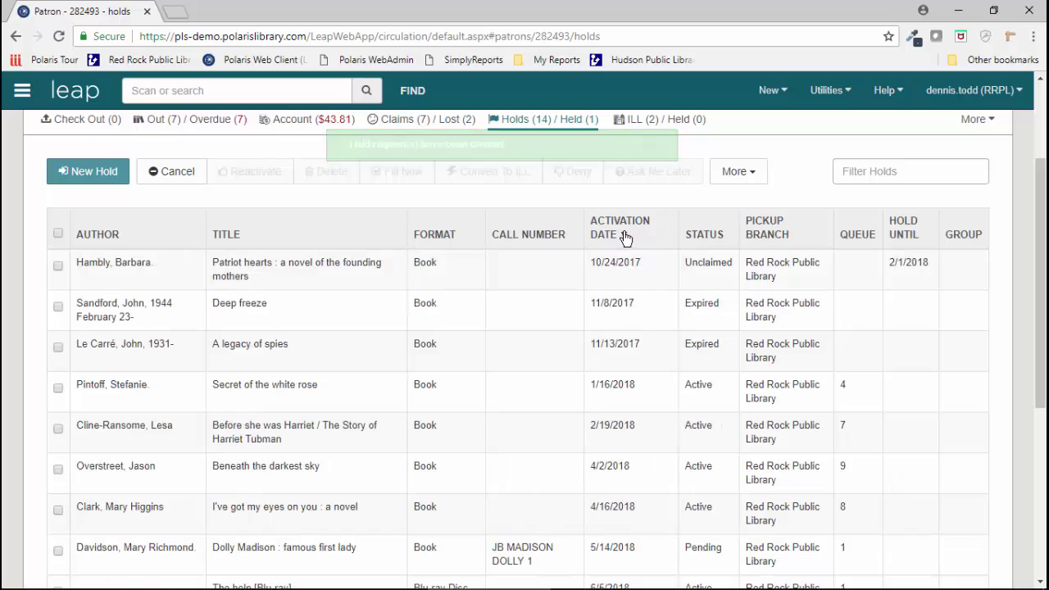
click(619, 235)
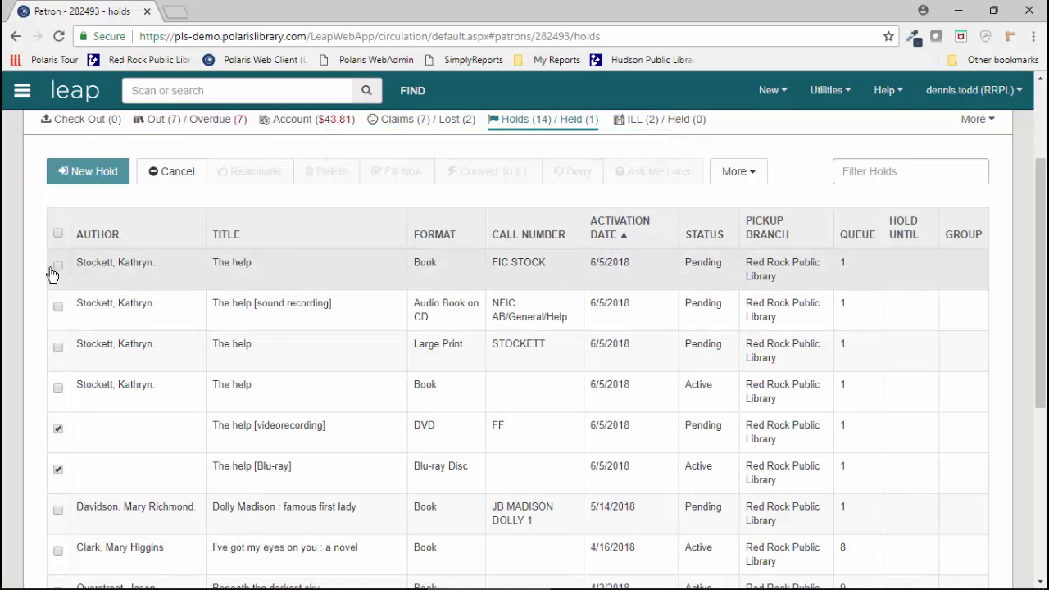
click(57, 265)
click(59, 307)
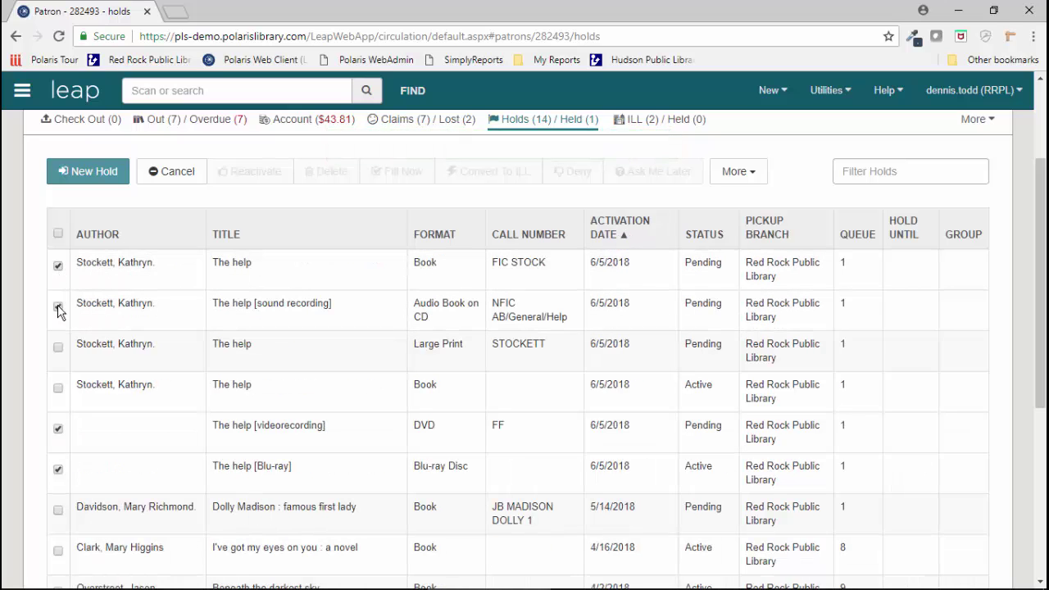
click(58, 389)
click(59, 347)
Step: Add the six selected holds to group A
click(753, 174)
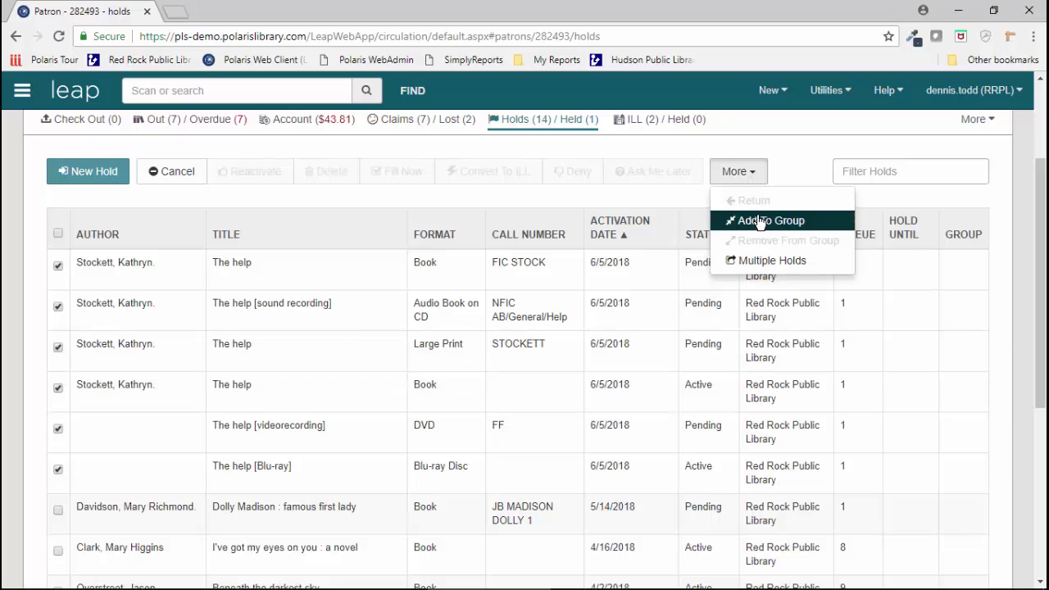
click(762, 221)
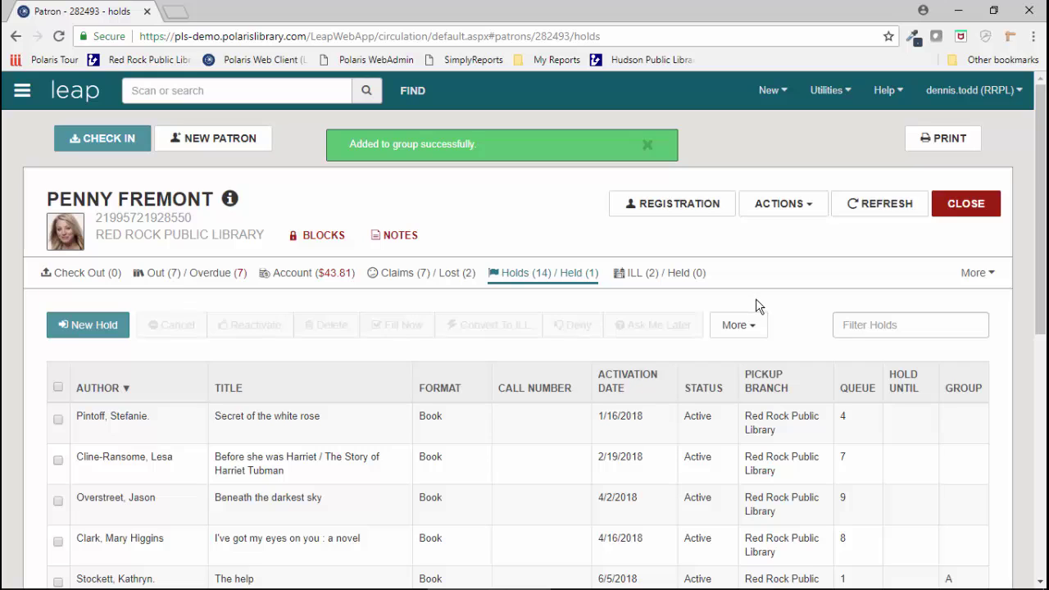
scroll(791, 325, down, 4)
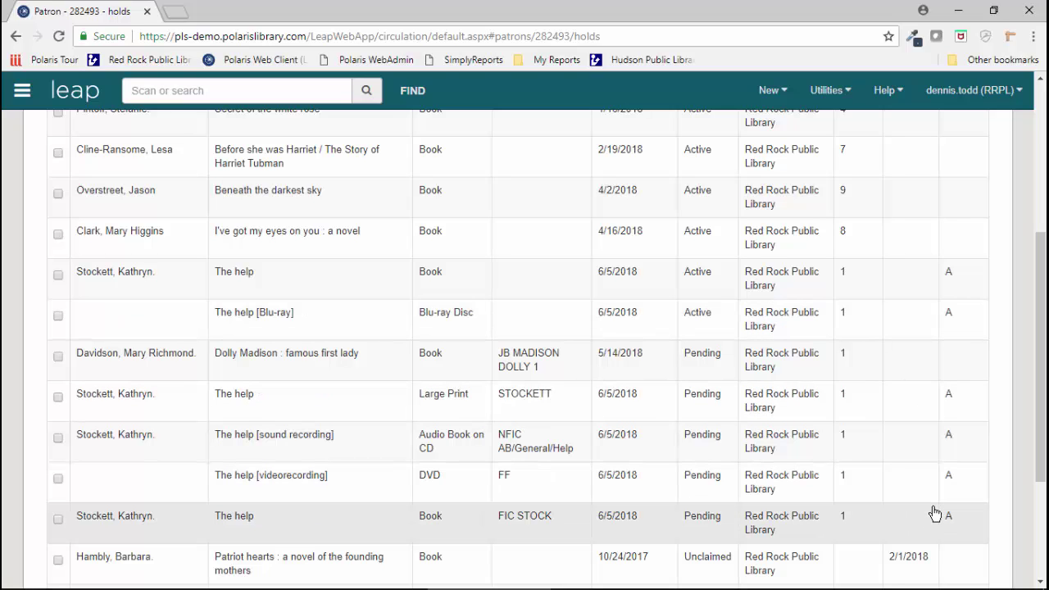
scroll(933, 513, up, 4)
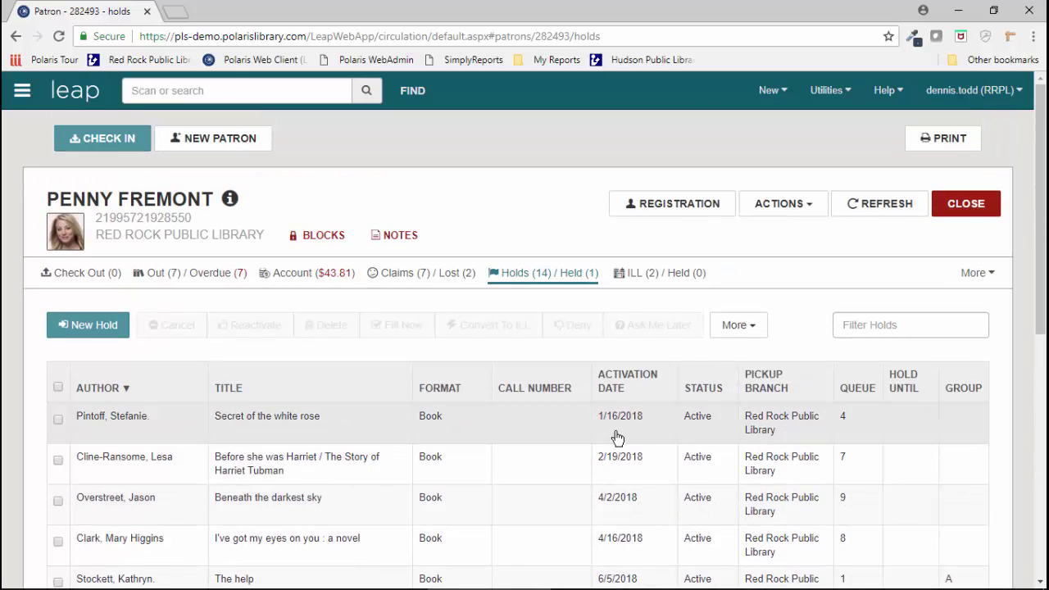
Step: Close the patron record and begin searching for another patron by first name
click(972, 206)
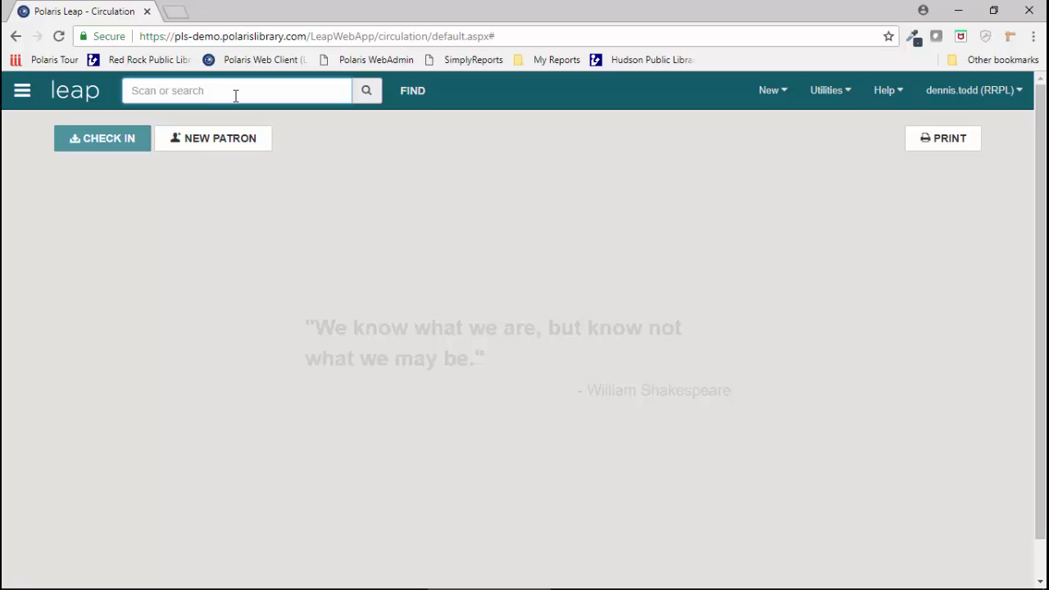
text(bera)
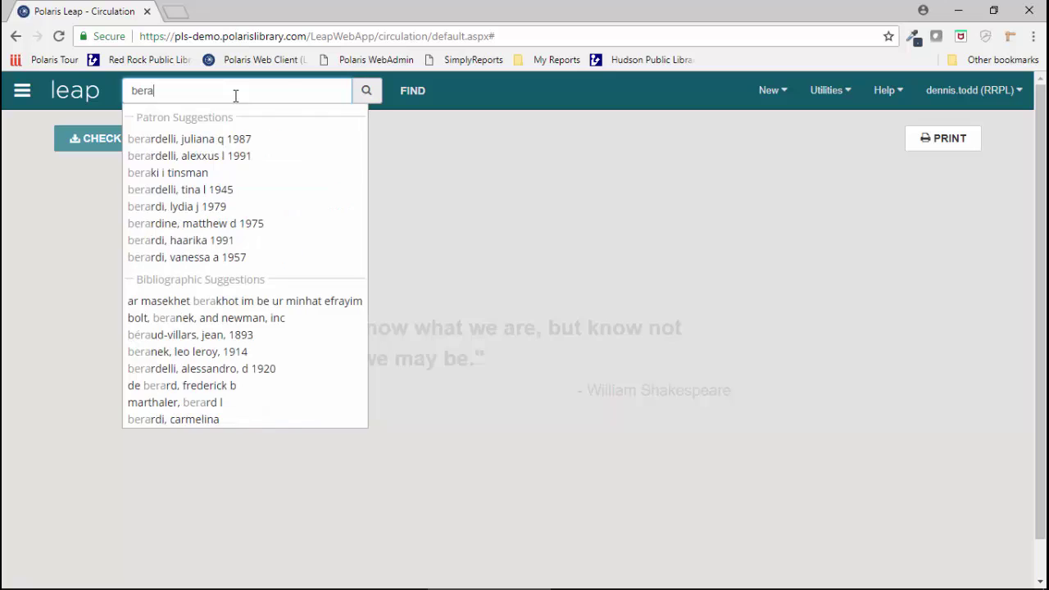
key(BackSpace)
text(nadette)
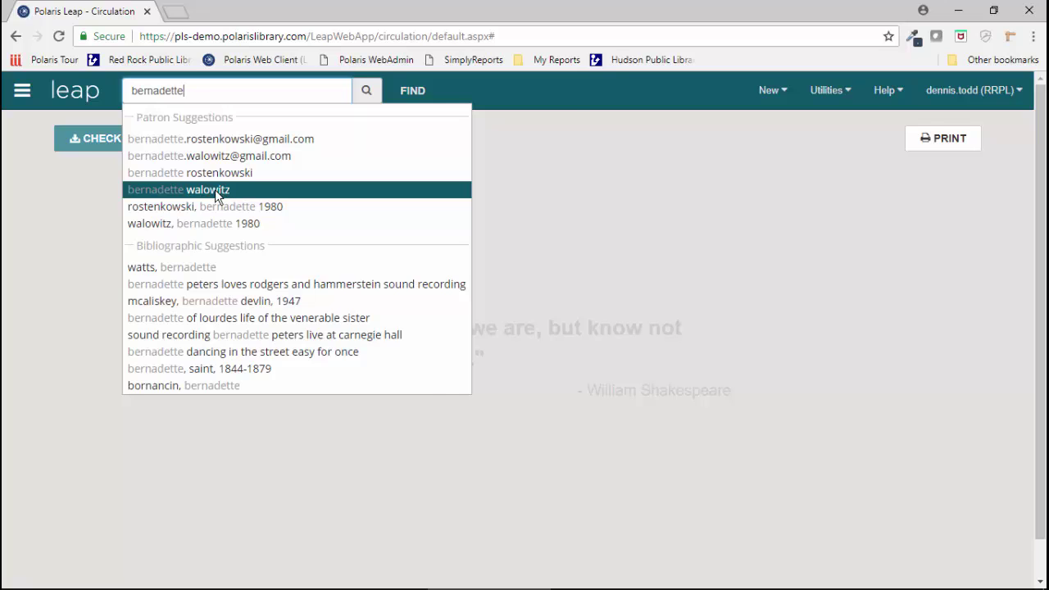
click(217, 195)
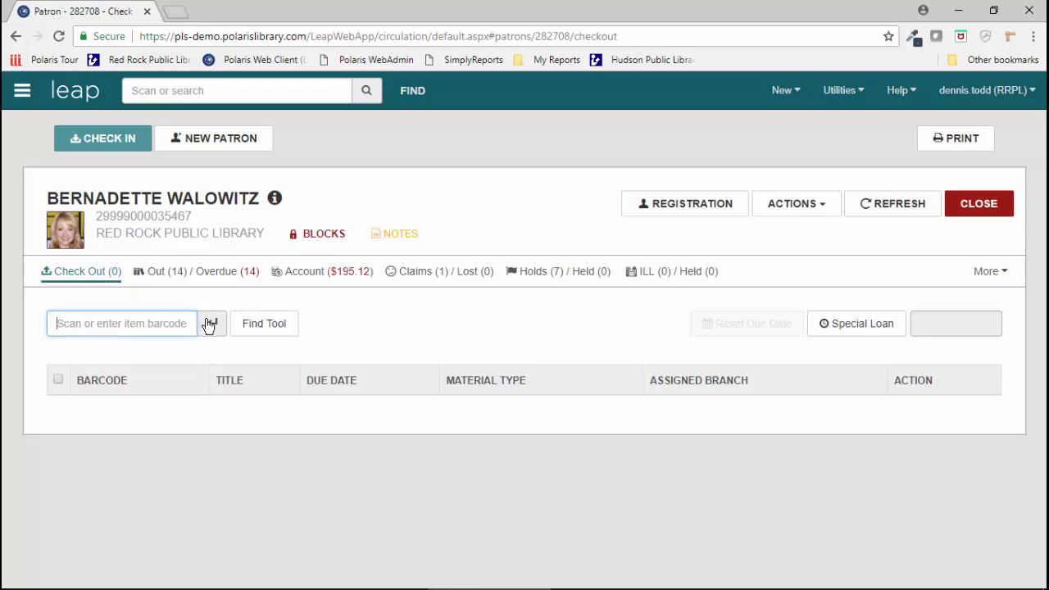
Step: Open the patron's Registration Profile, registered at Red Rock Public Library with patron code Adult
click(699, 211)
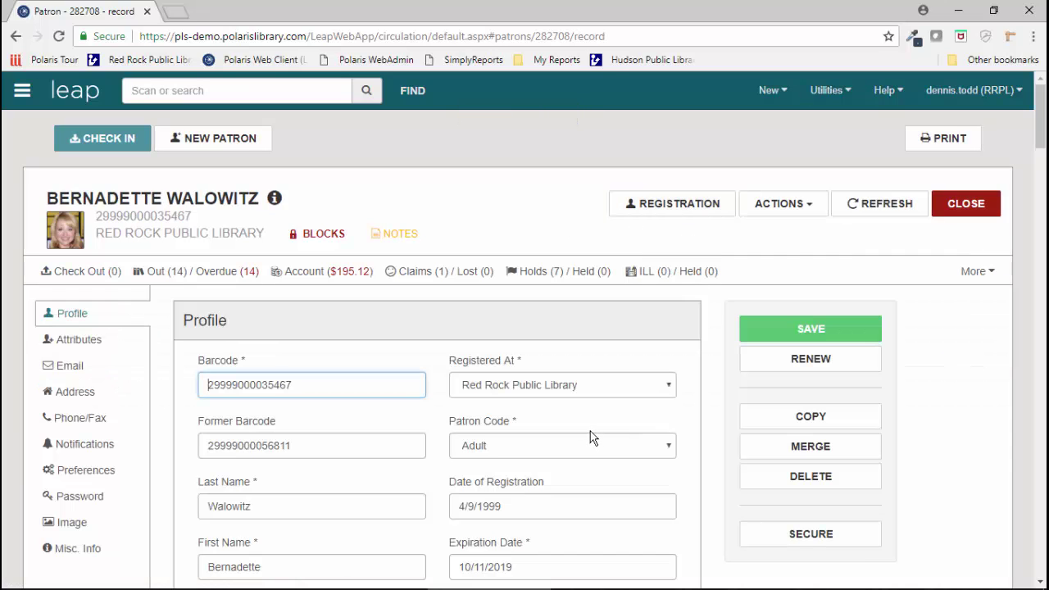
scroll(590, 437, down, 1)
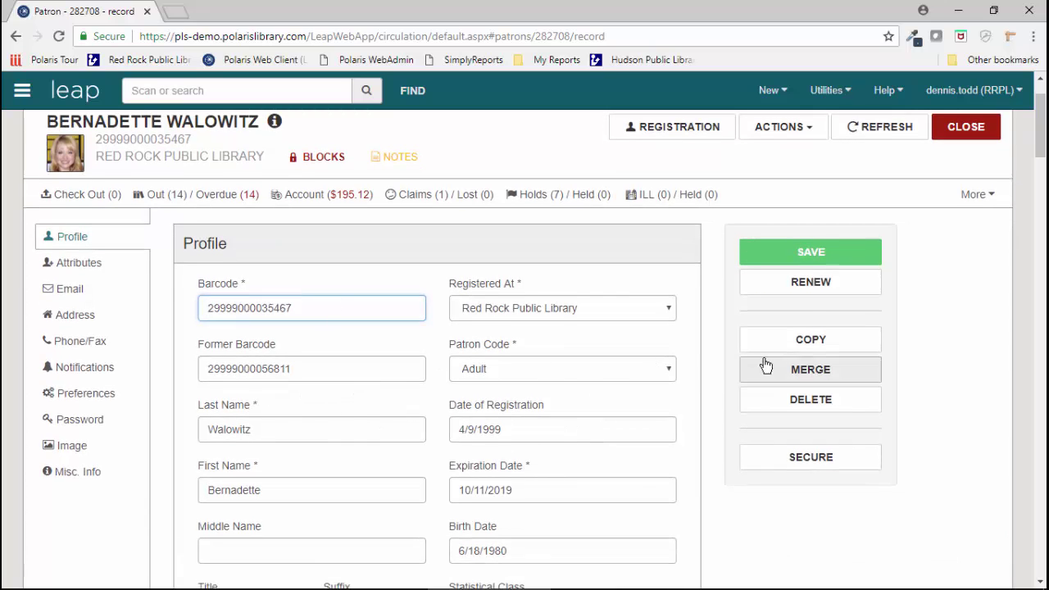
Step: Find the duplicate patron as the record to delete and merge it, raising items out to 16
click(819, 373)
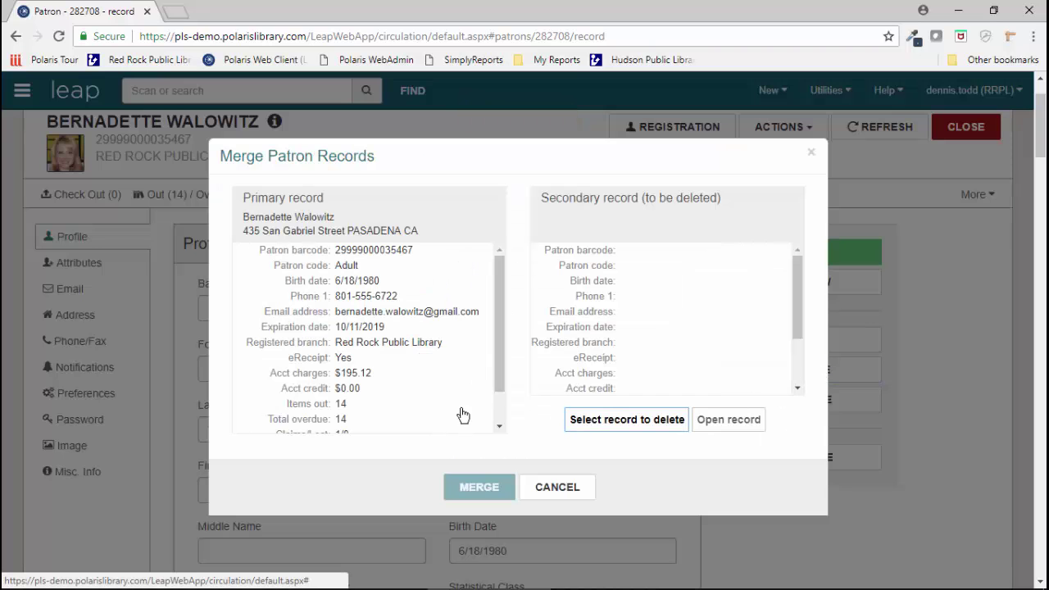
click(622, 419)
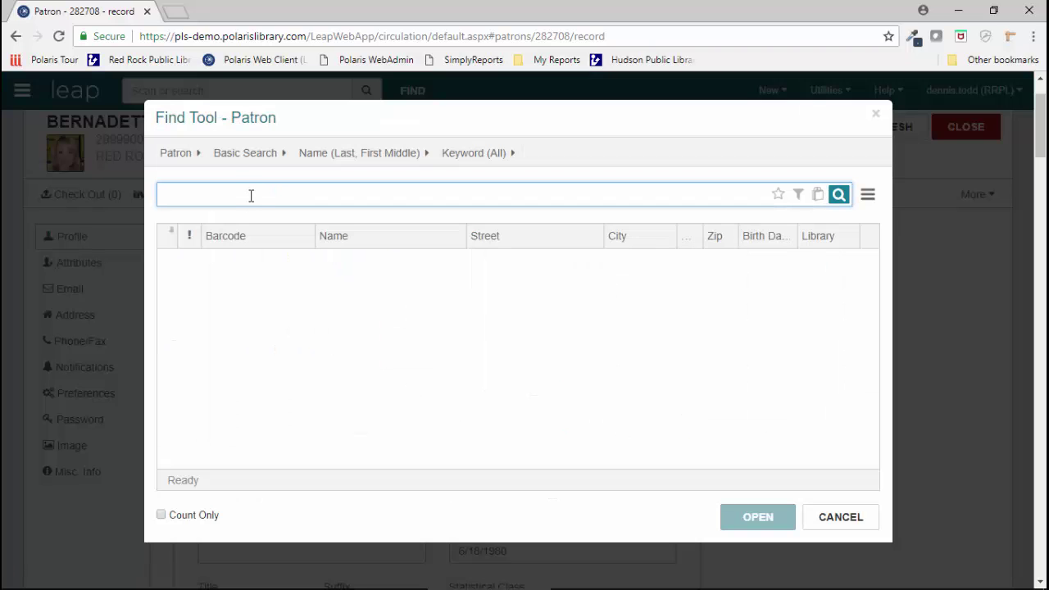
text(bernade)
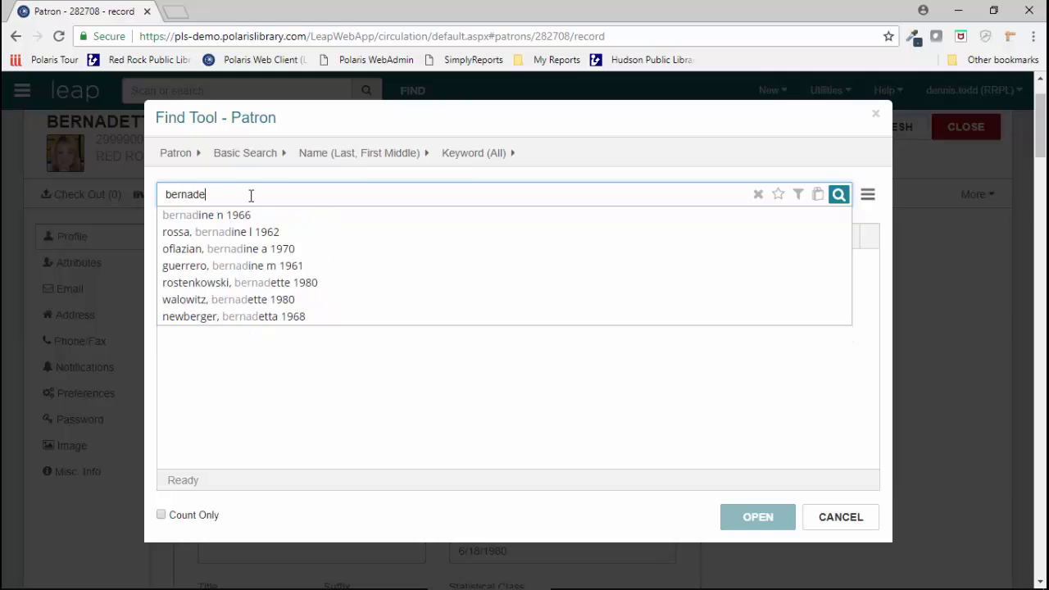
text(tte)
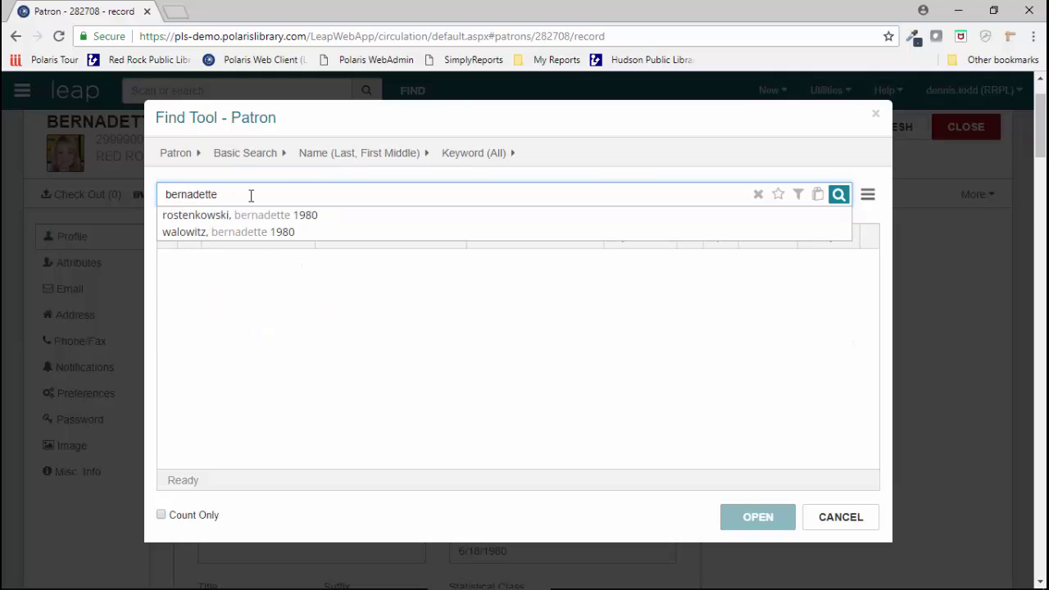
key(Down)
key(Down)
key(Up)
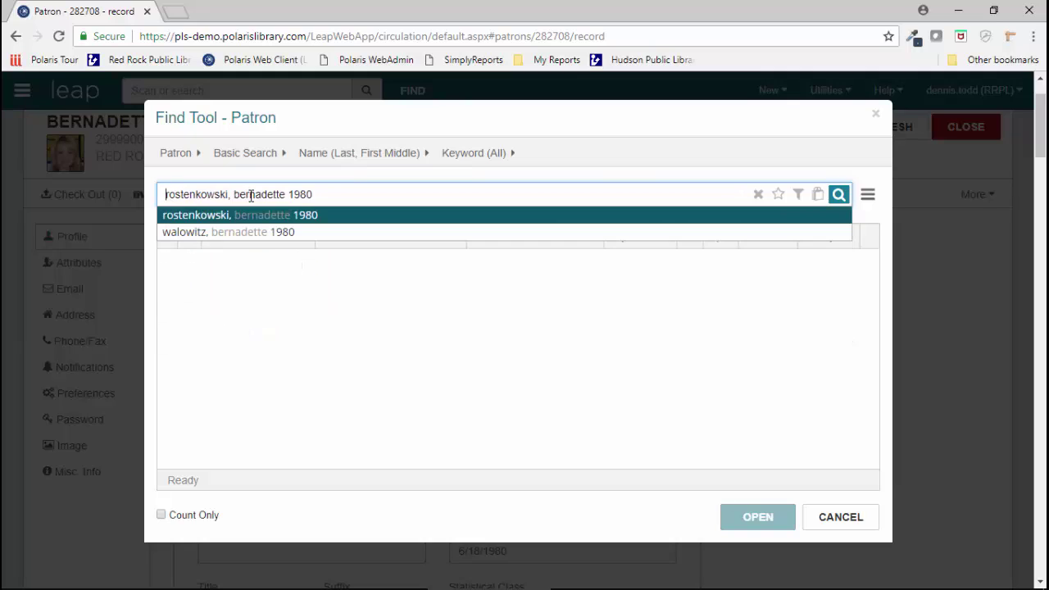
key(Return)
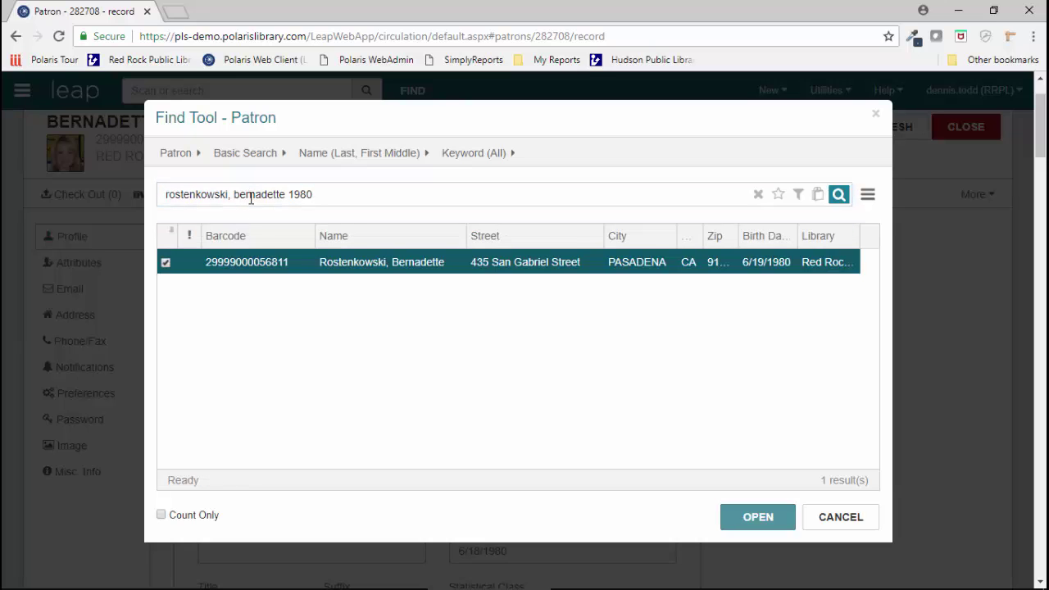
double_click(298, 268)
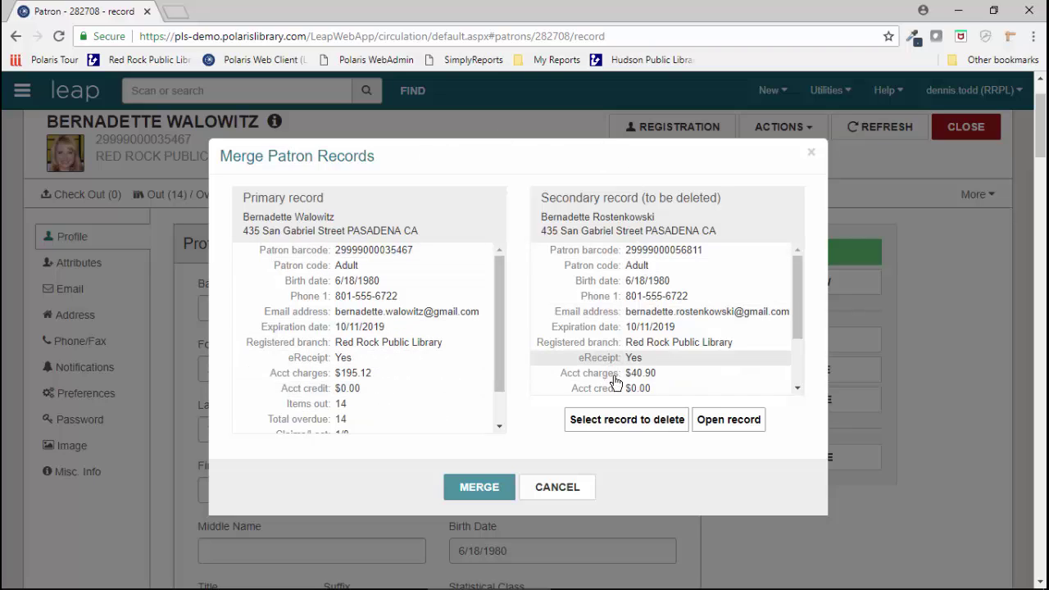
click(476, 488)
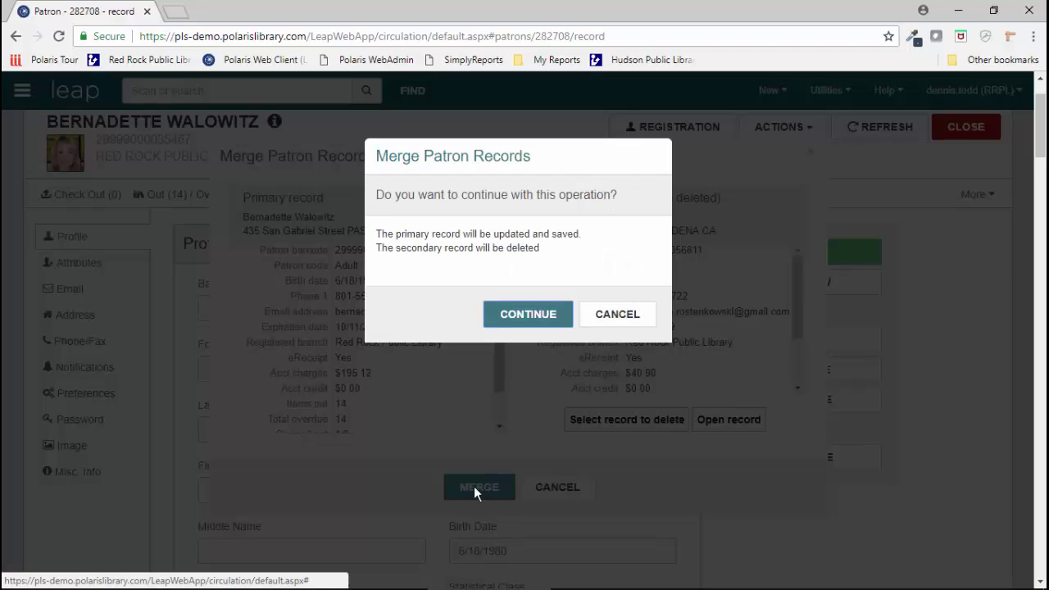
click(515, 314)
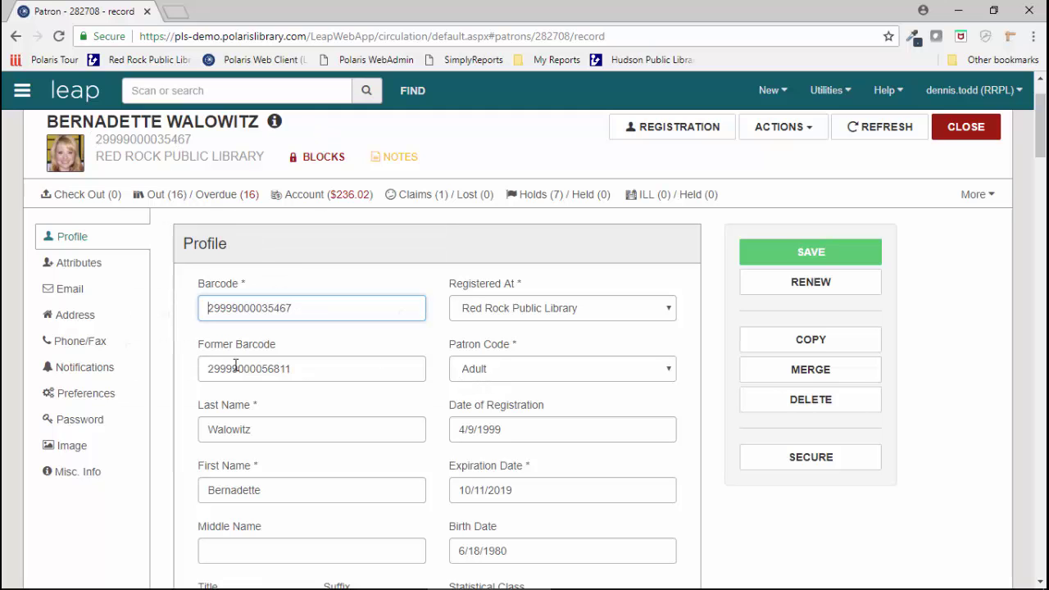
click(70, 472)
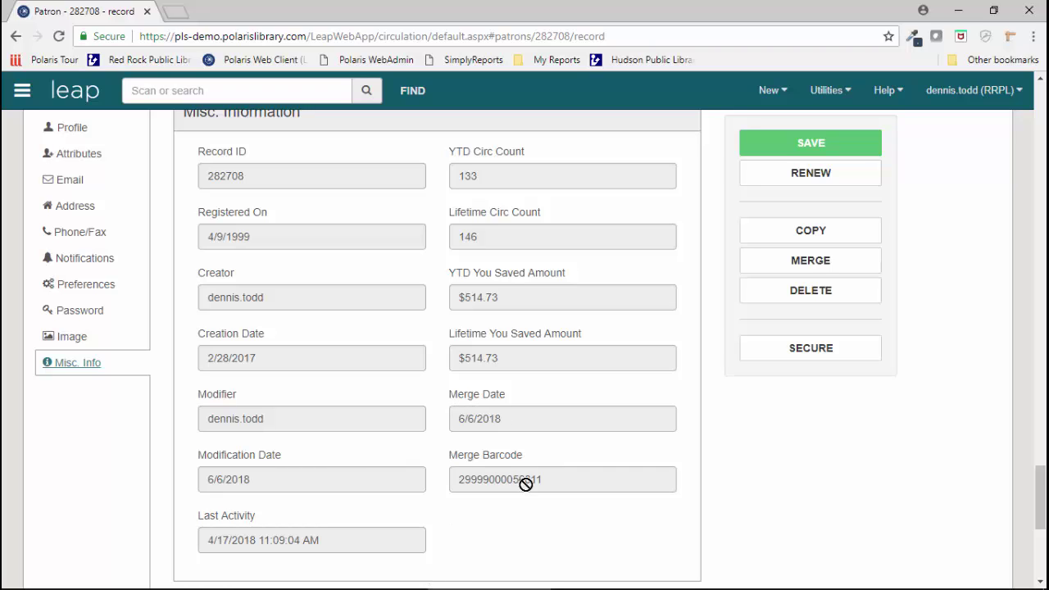
scroll(725, 467, up, 15)
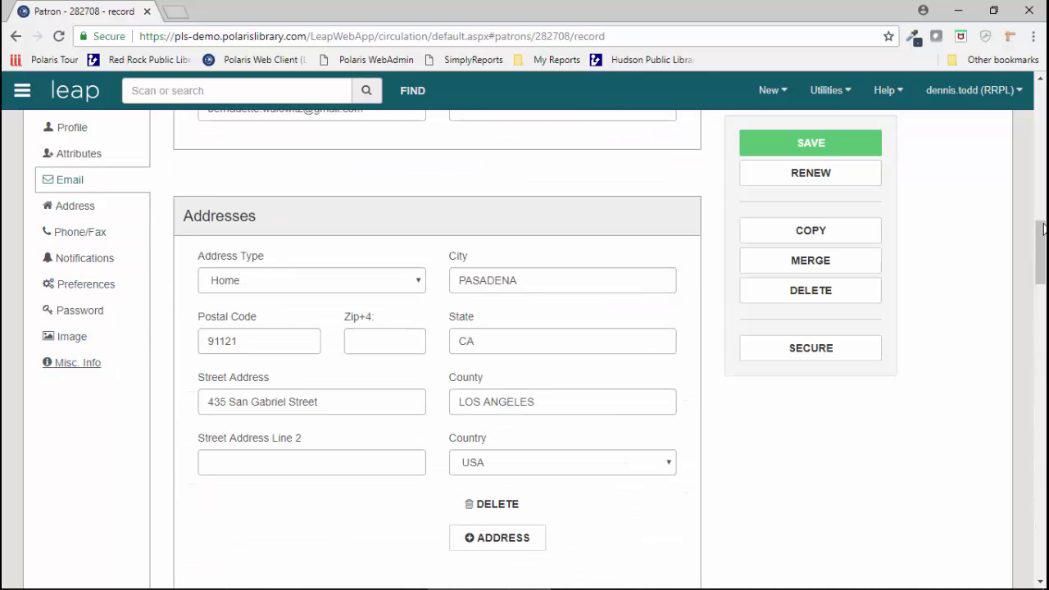
drag(1037, 243, 1022, 101)
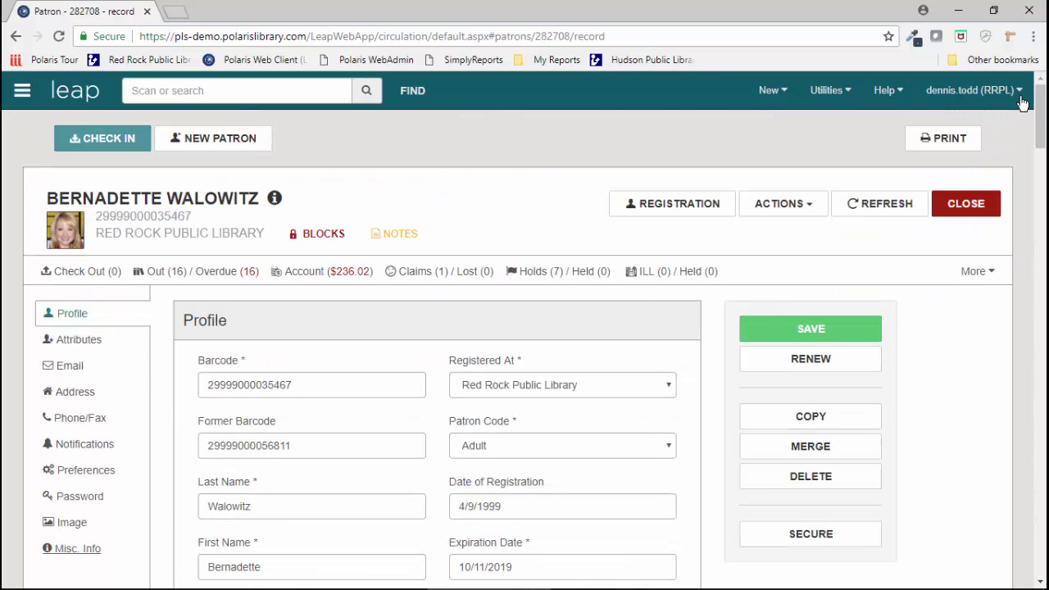
Step: Read the patron's non-blocking merge notes, then close the merged patron's record
click(388, 238)
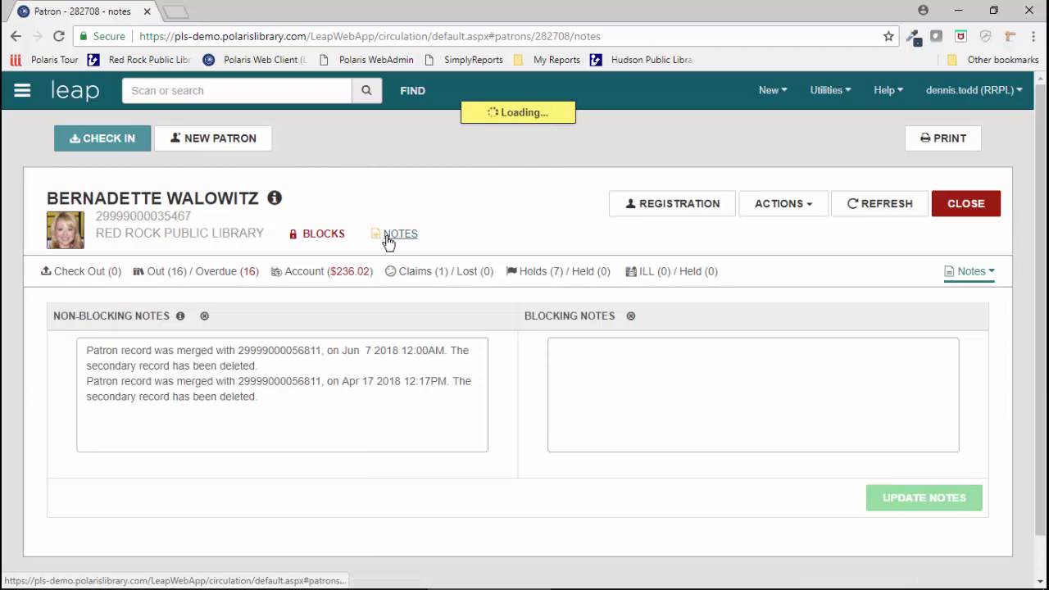
drag(258, 398, 70, 390)
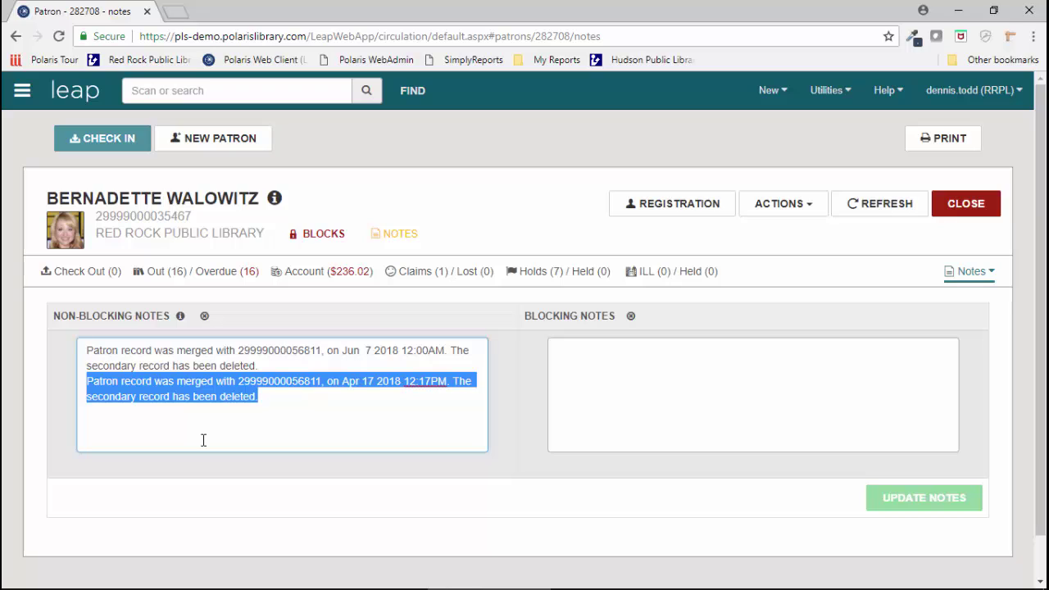
click(276, 425)
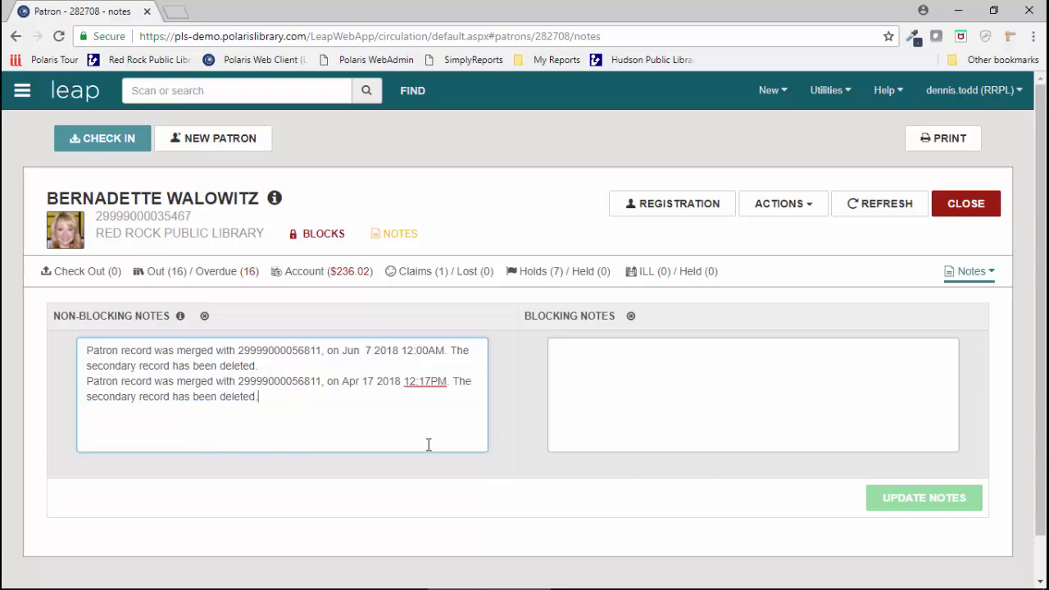
click(962, 208)
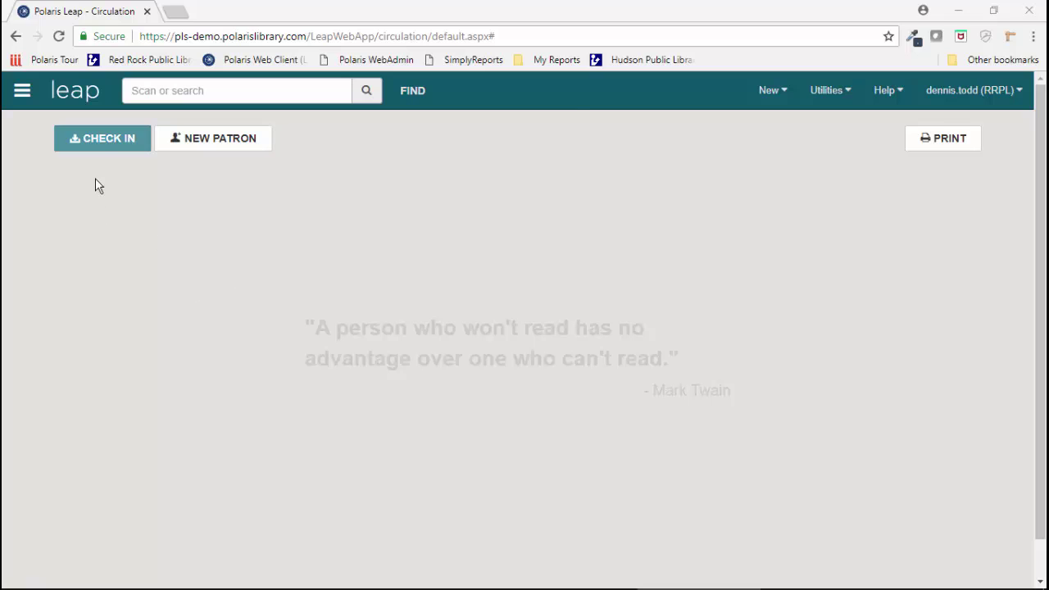
click(99, 145)
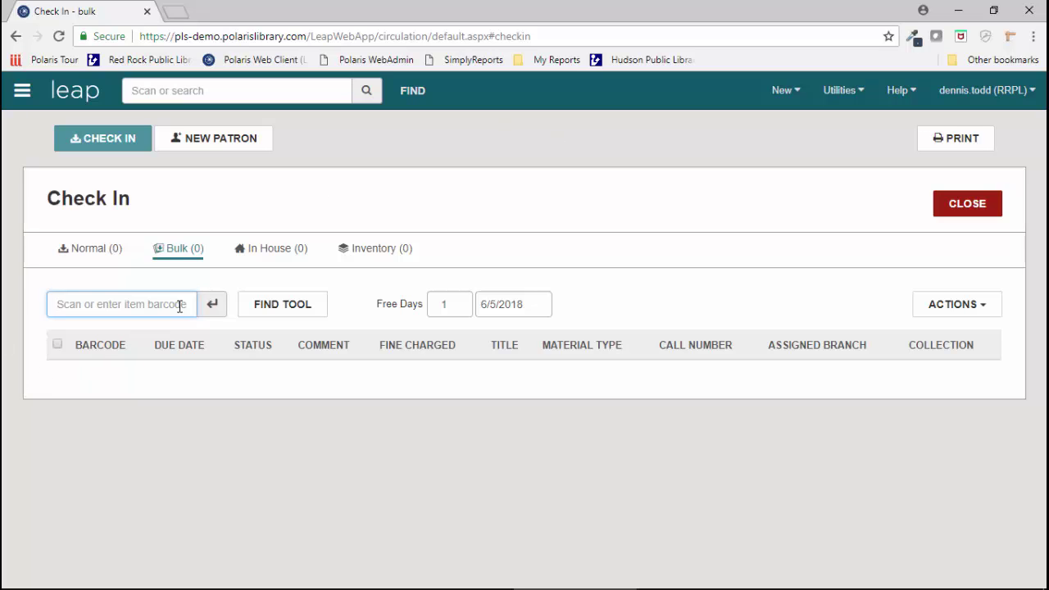
text(32390005257951)
key(Return)
text(31032000372813)
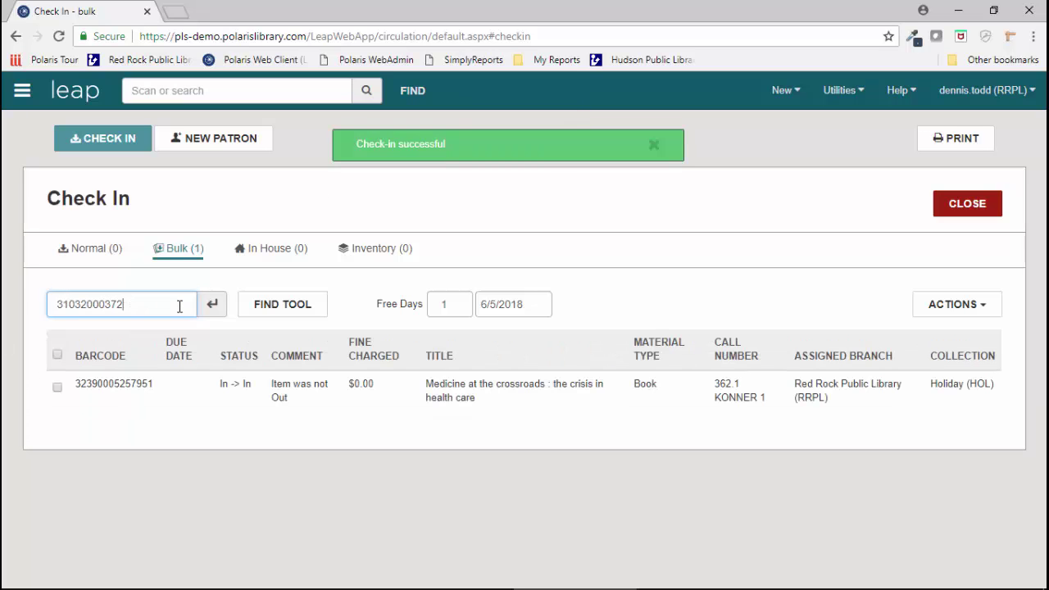
key(Return)
text(30671000209573)
key(Return)
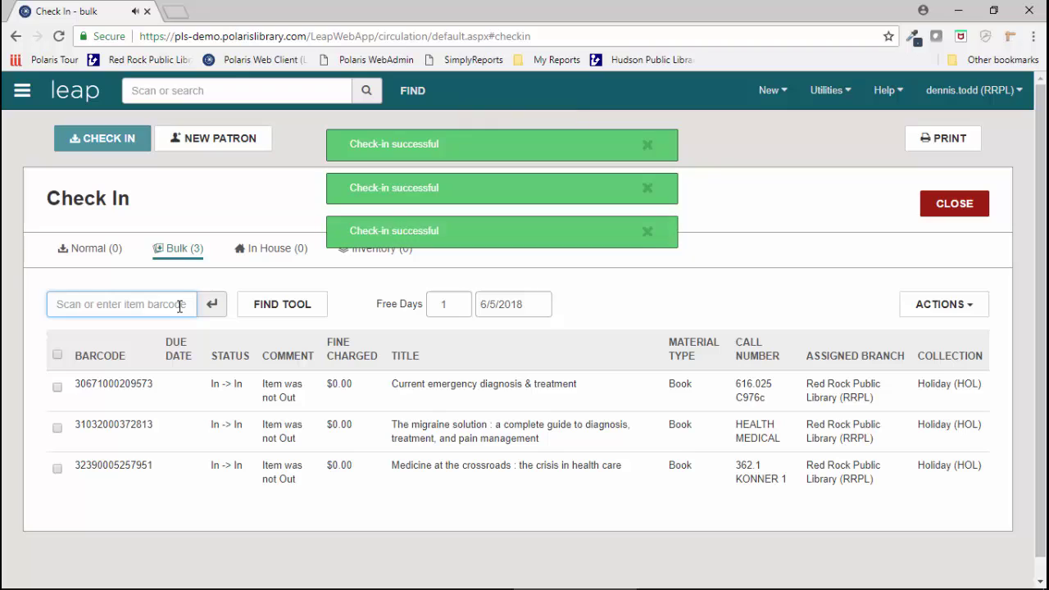
text(32390004224903)
key(Return)
text(32396498206724)
key(Return)
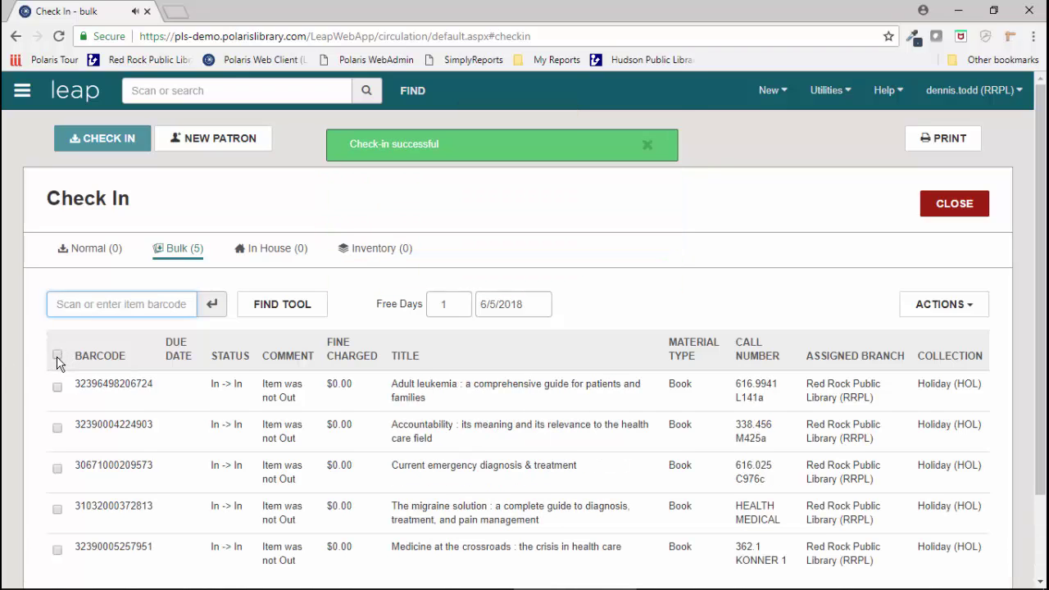
Step: Select all five checked-in items and bring up their actions
scroll(175, 386, down, 2)
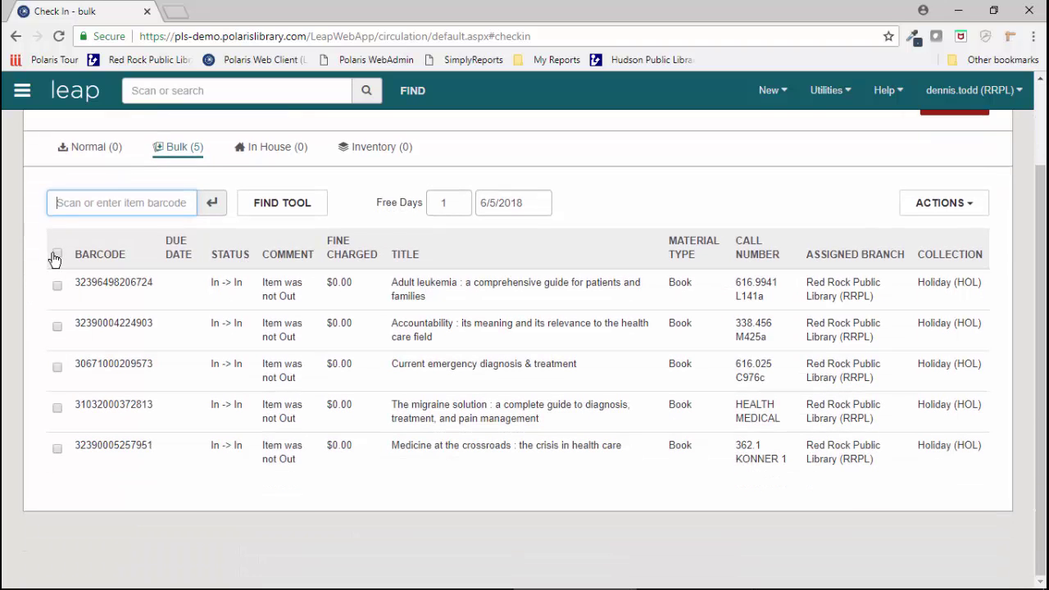
click(55, 256)
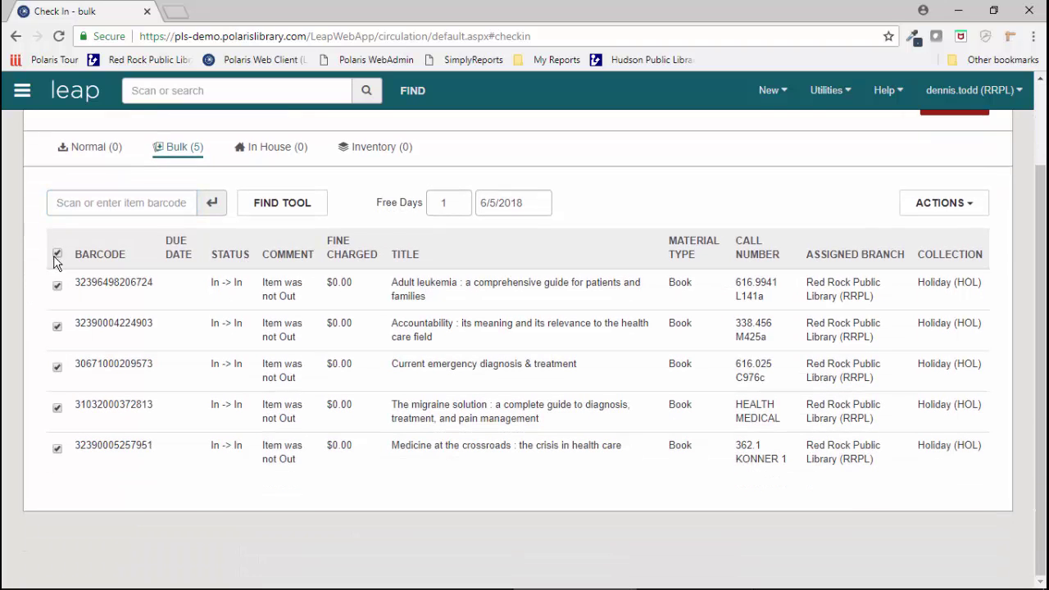
click(921, 206)
Step: Start bulk Manage Item Record and try Display Shelf as shelf location, then cancel it
click(907, 255)
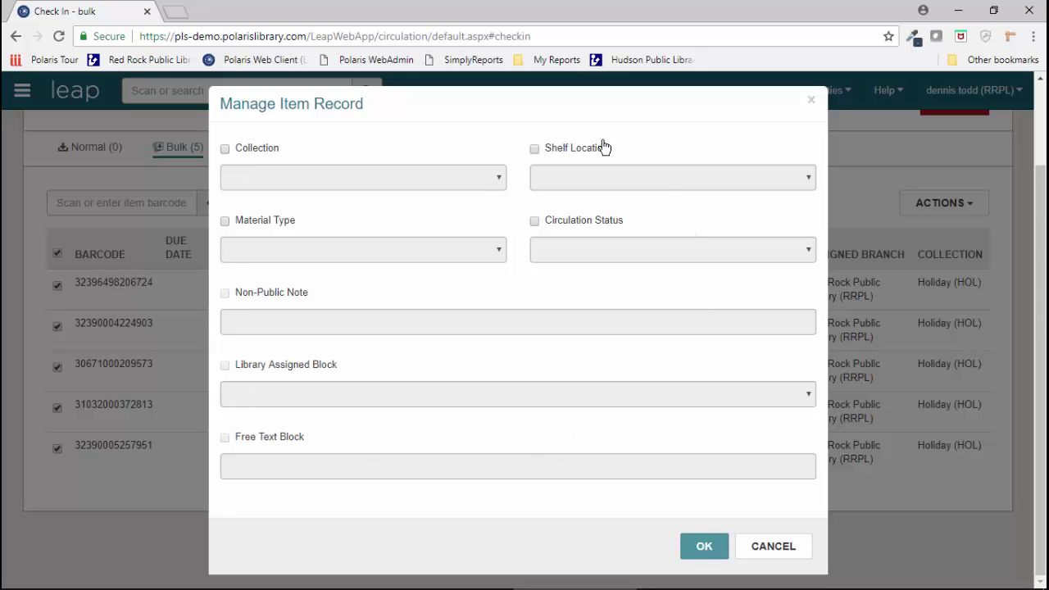
click(534, 151)
click(619, 177)
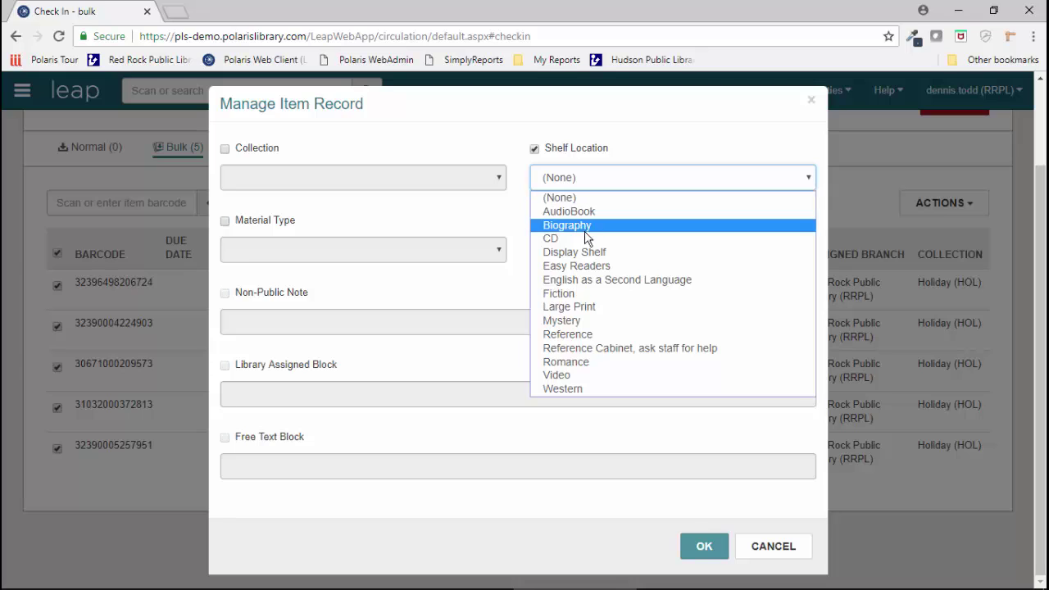
click(584, 255)
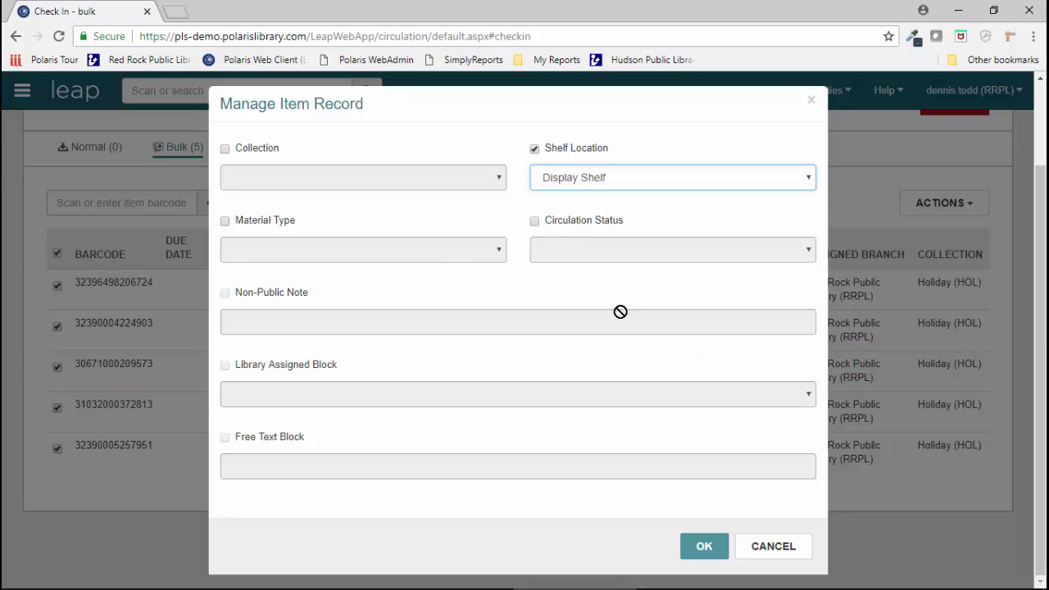
click(534, 149)
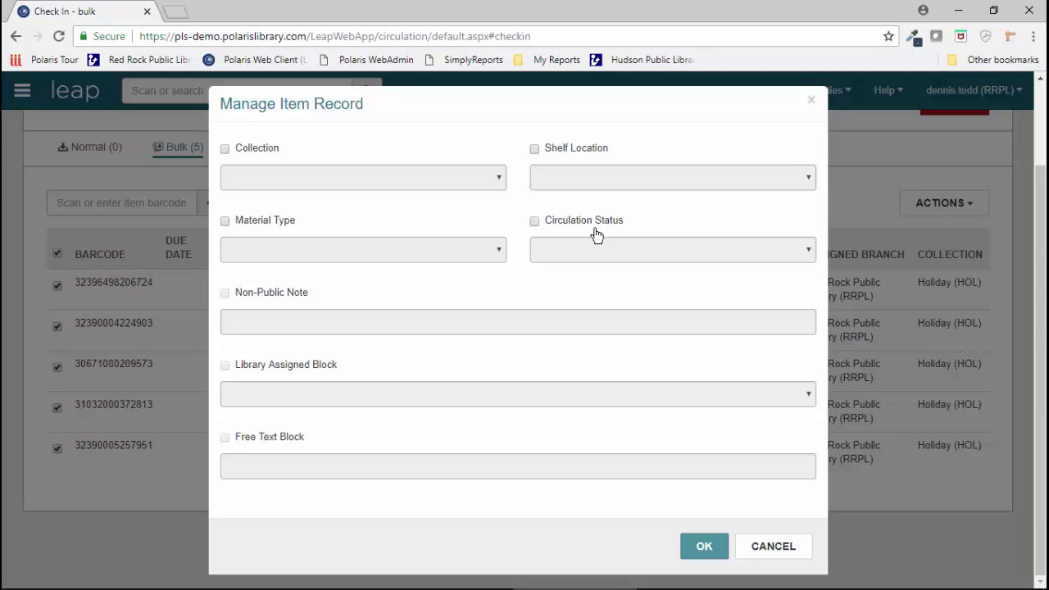
Step: Set circulation status to Withdrawn and apply it to all five items
click(533, 221)
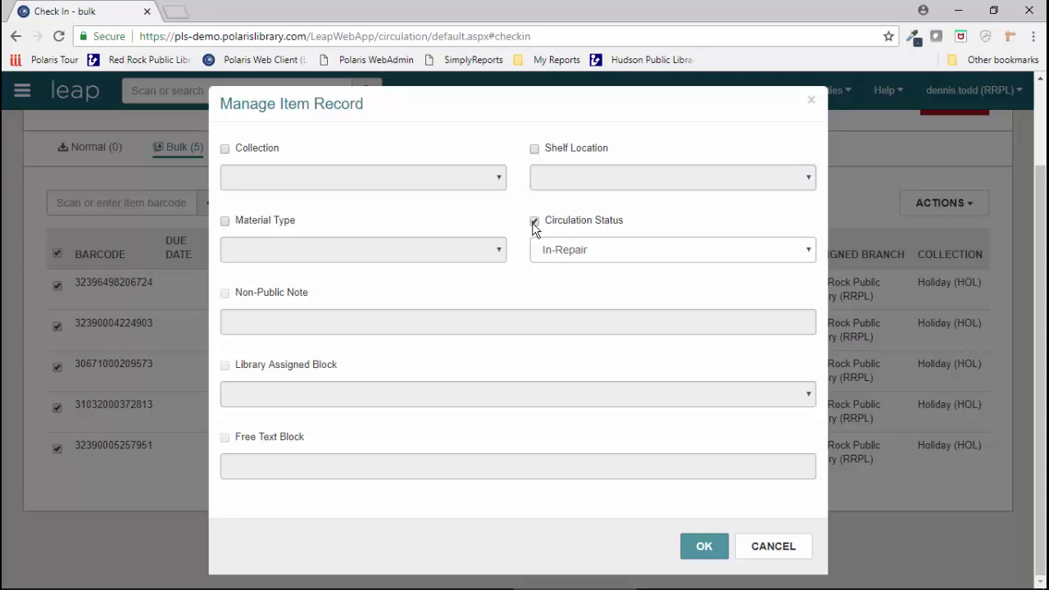
click(668, 252)
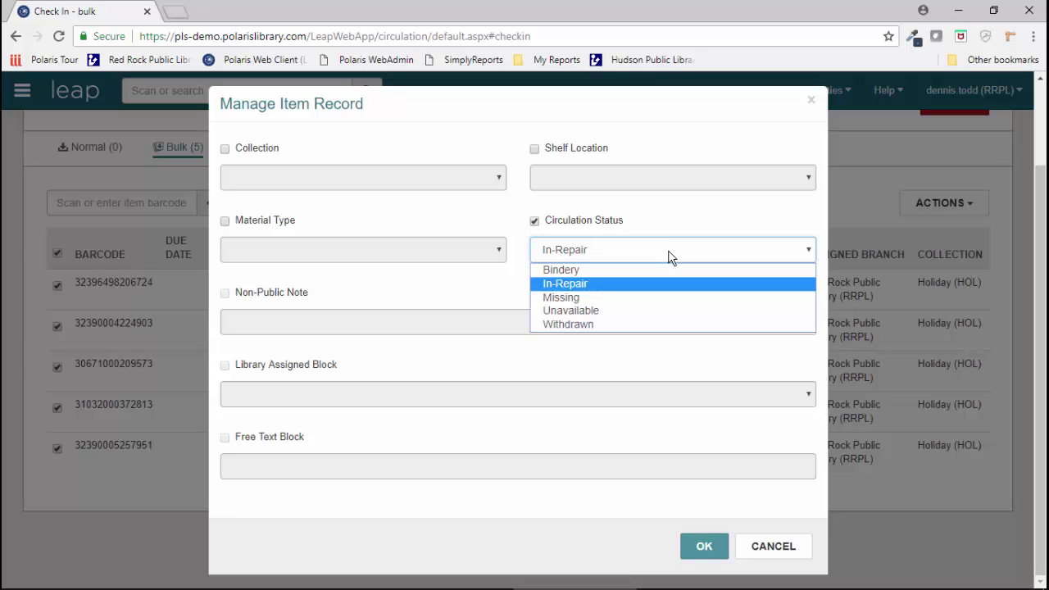
click(584, 325)
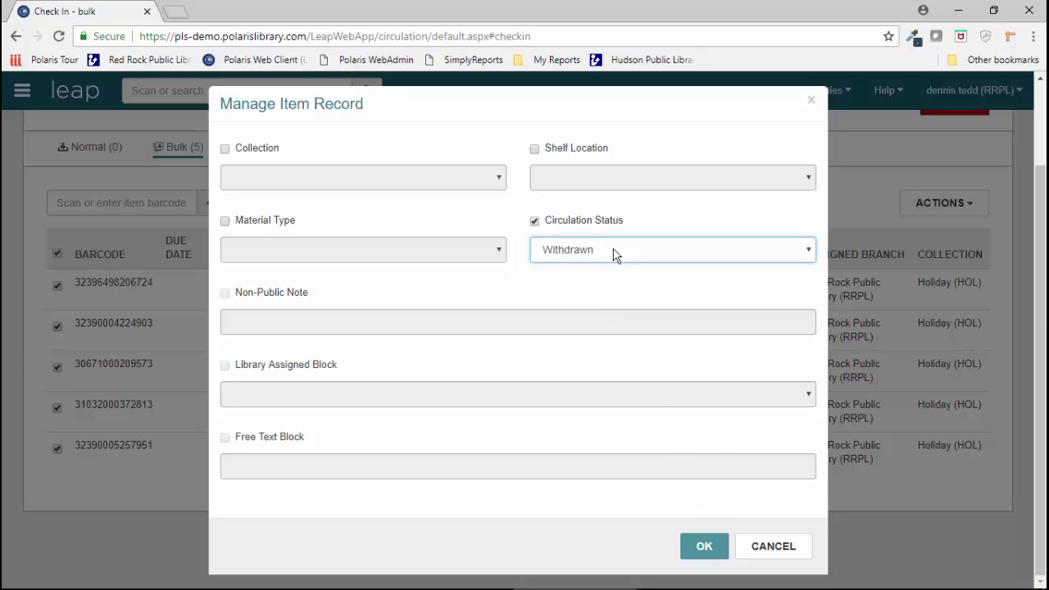
click(707, 547)
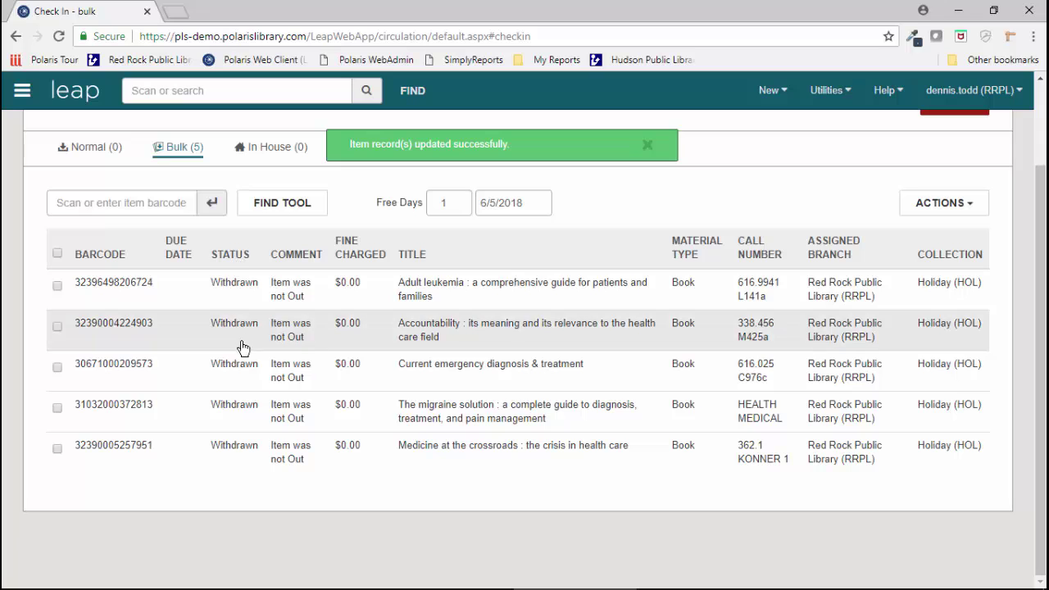
scroll(235, 448, up, 2)
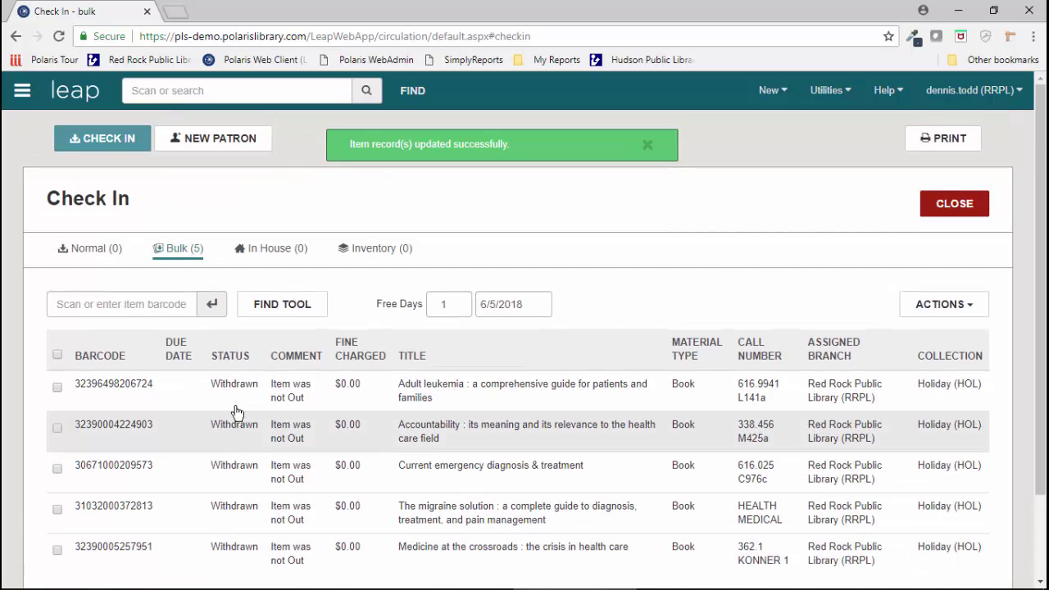
Step: Close bulk check-in and search 'goodnight ipad' to bring up its bibliographic record
click(956, 205)
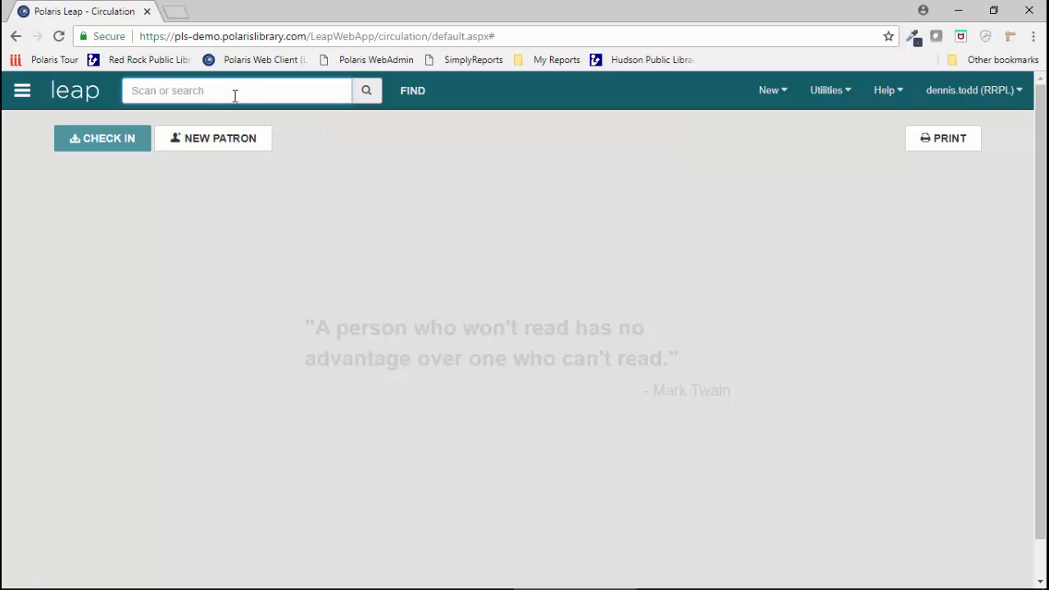
text(goodnight ipad)
key(Return)
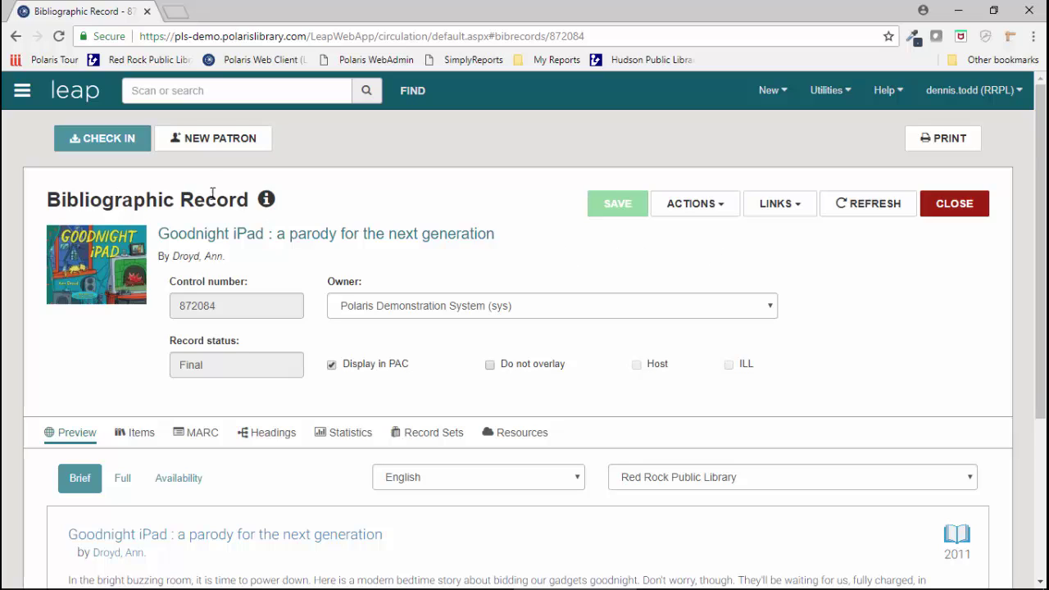
click(705, 212)
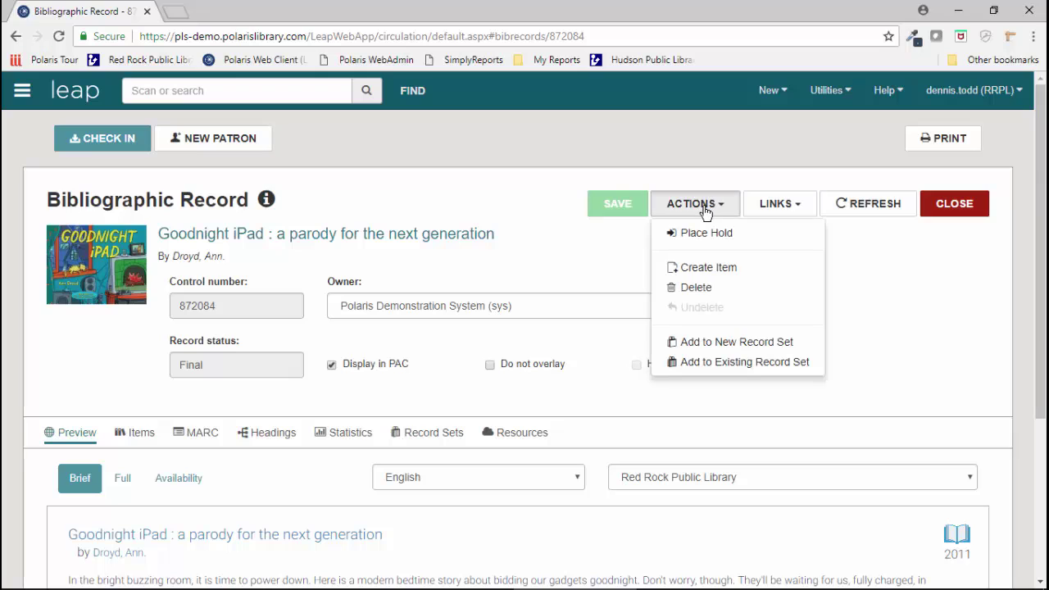
click(701, 268)
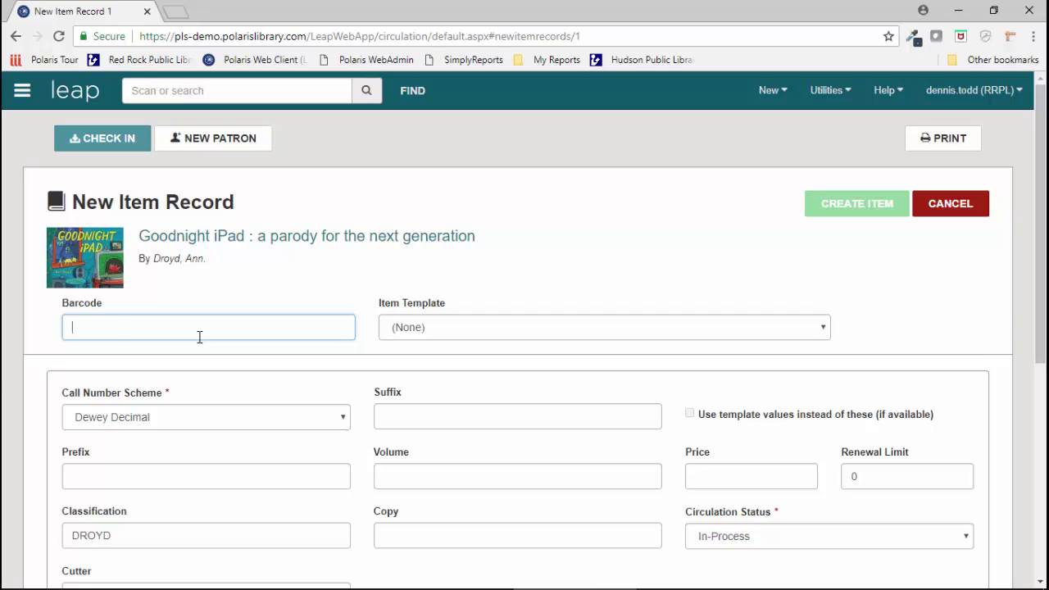
text(323950041154322)
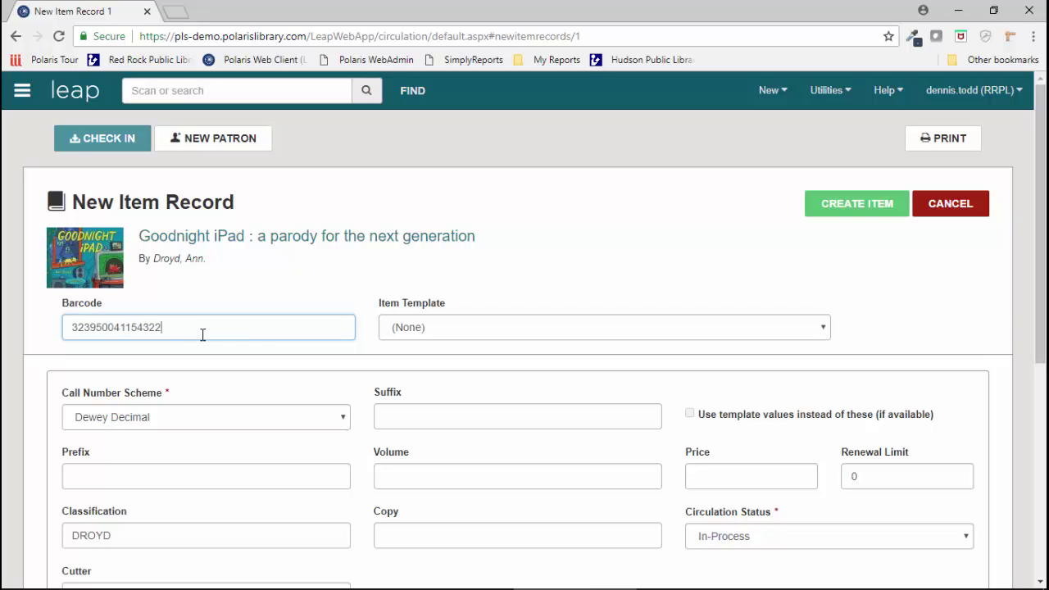
click(472, 327)
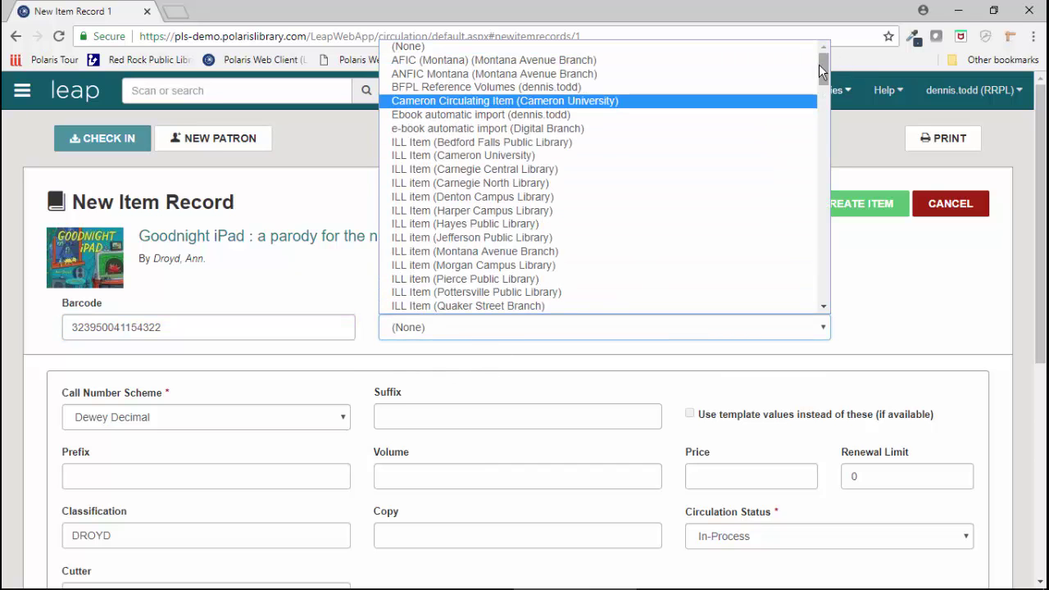
drag(821, 65, 828, 253)
click(464, 145)
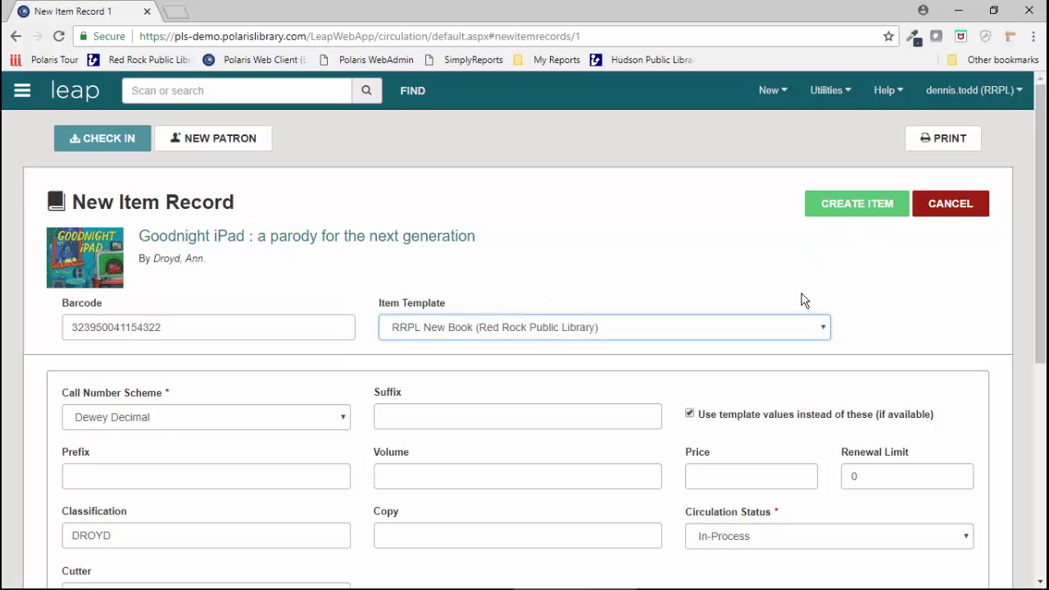
scroll(803, 300, down, 4)
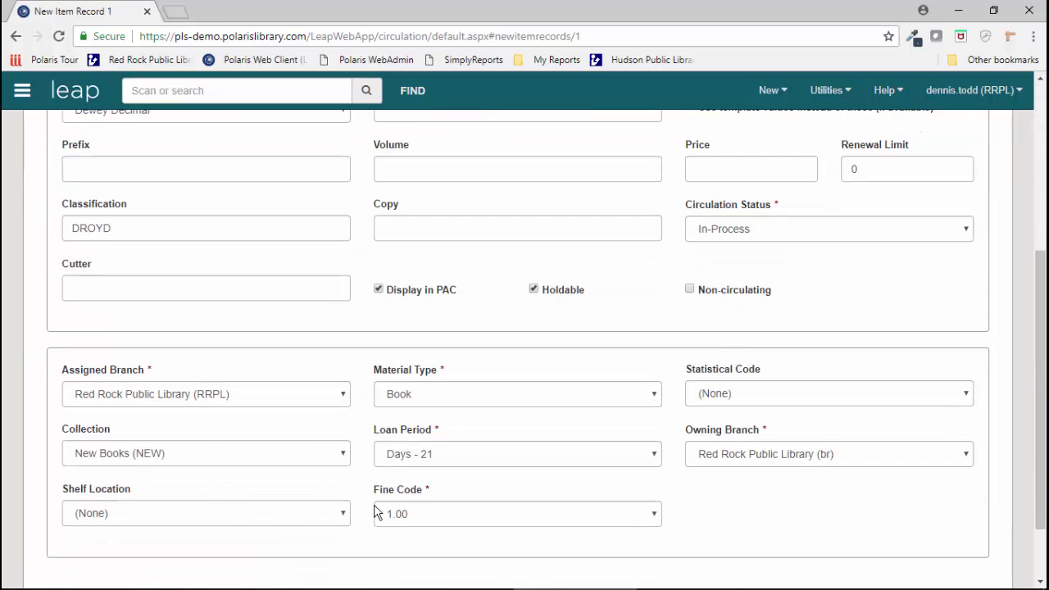
scroll(344, 395, up, 4)
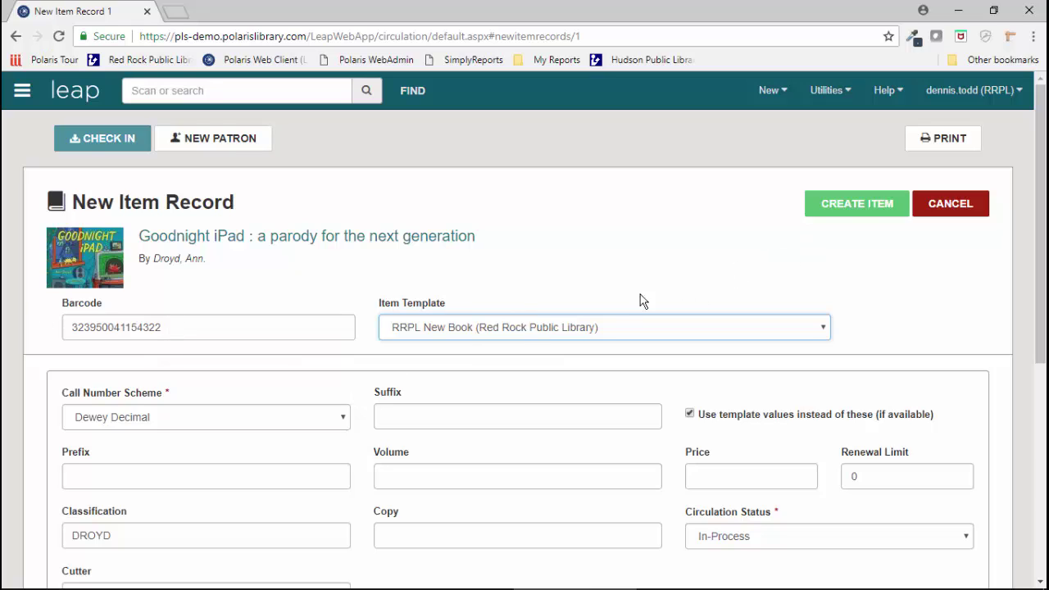
click(860, 201)
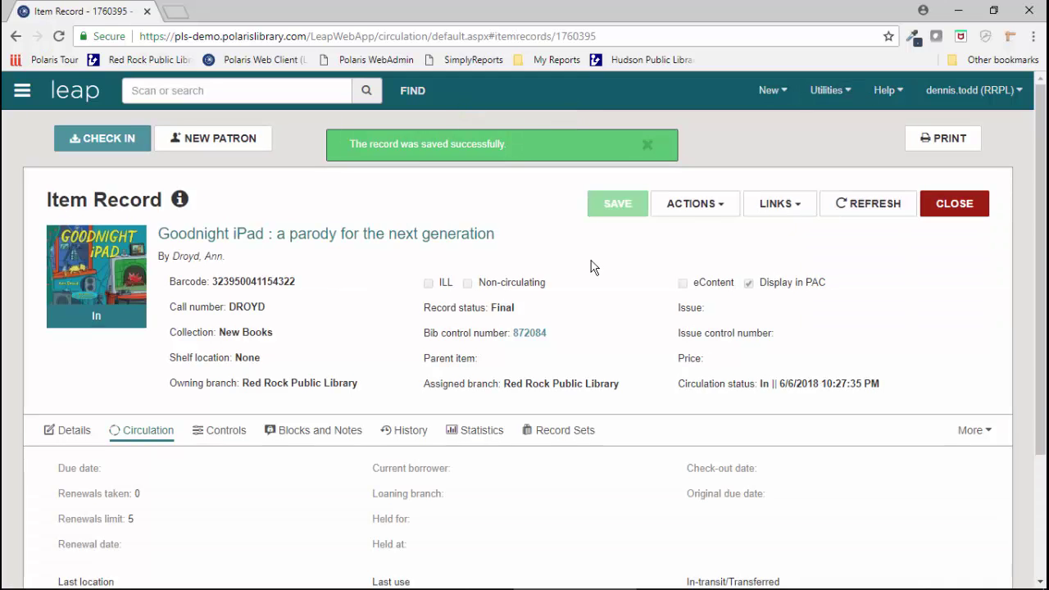
Step: Close the new item and bib records, then switch to the Polaris ILS remote desktop
click(945, 206)
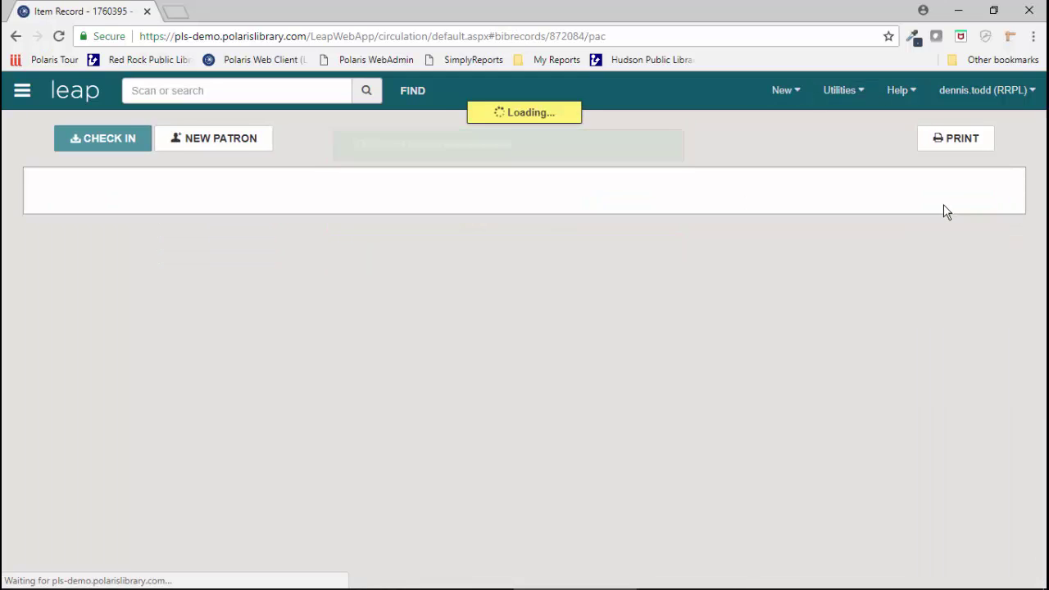
click(943, 207)
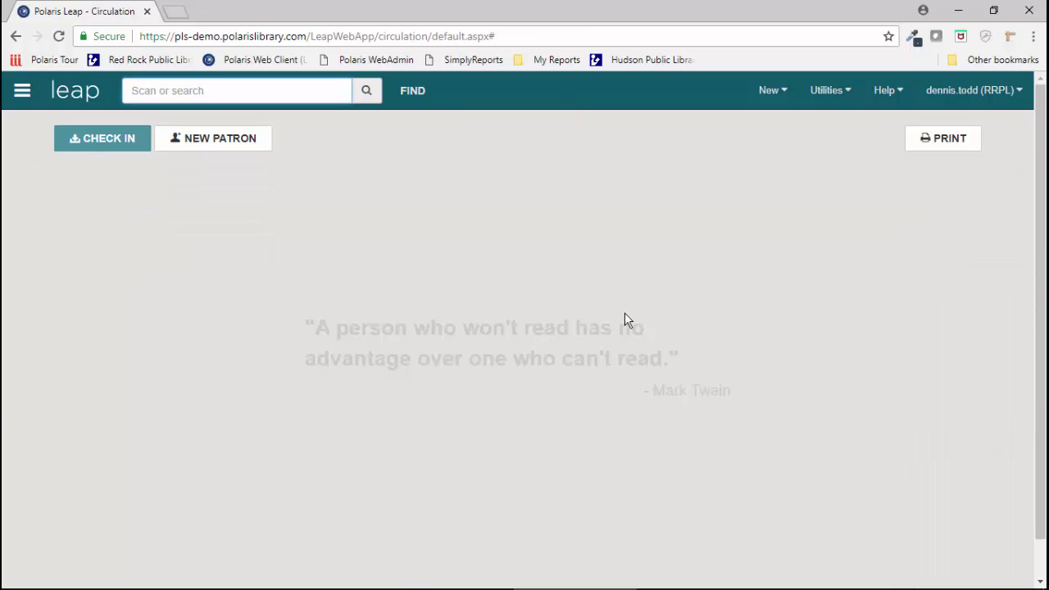
click(471, 584)
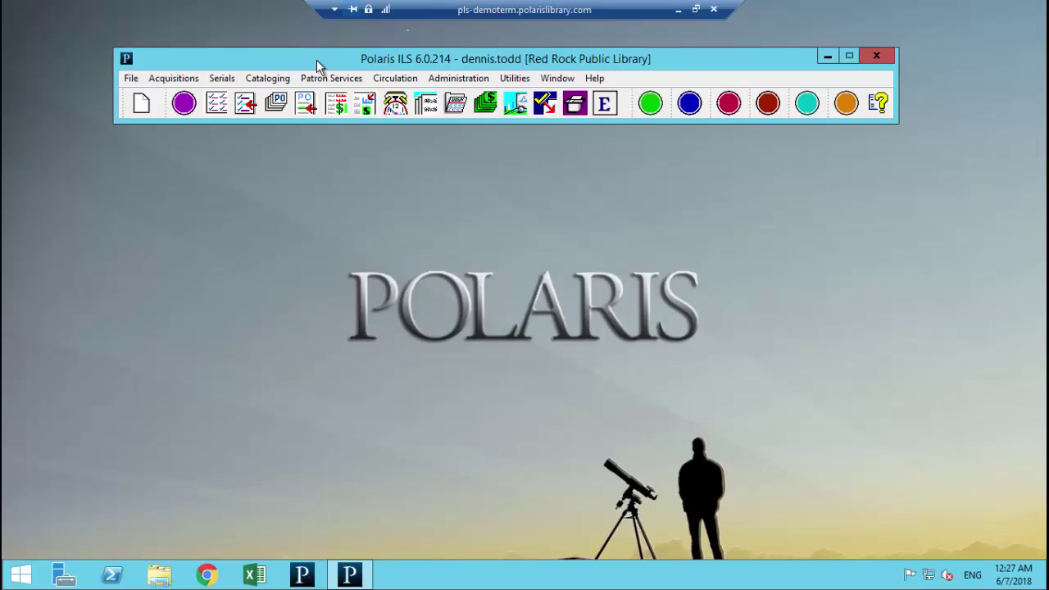
Step: Search Cataloging > Bibliographic Records for 'goodnight ipad' and open MARC record 872084
drag(317, 61, 347, 73)
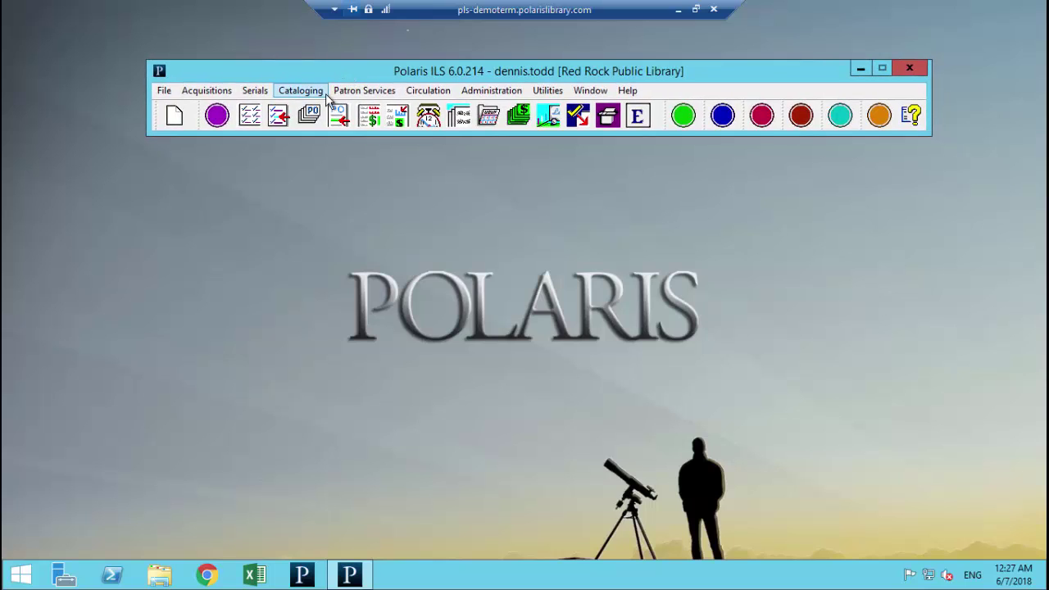
click(317, 94)
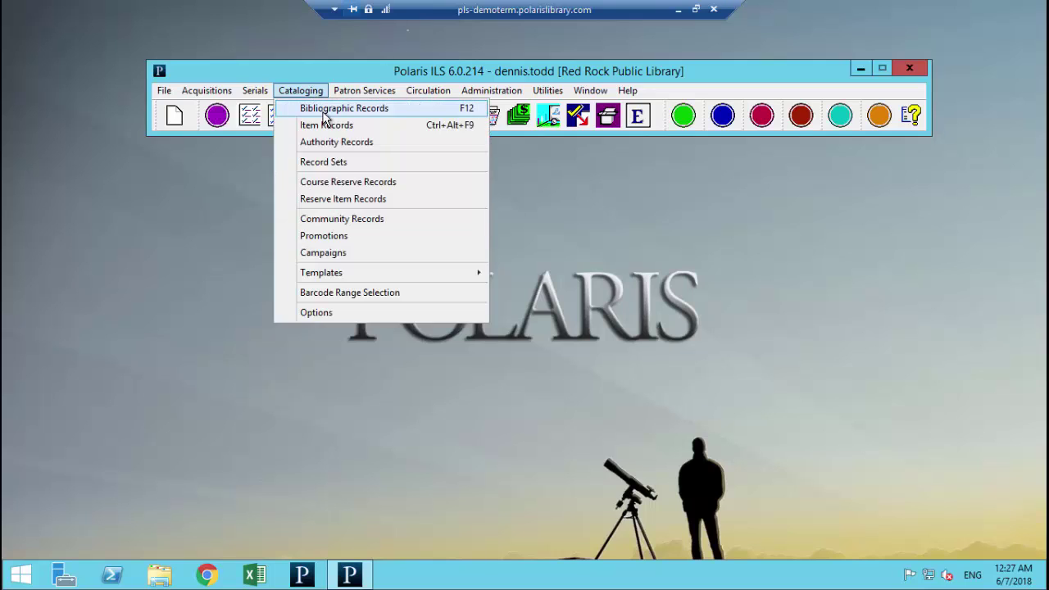
click(320, 108)
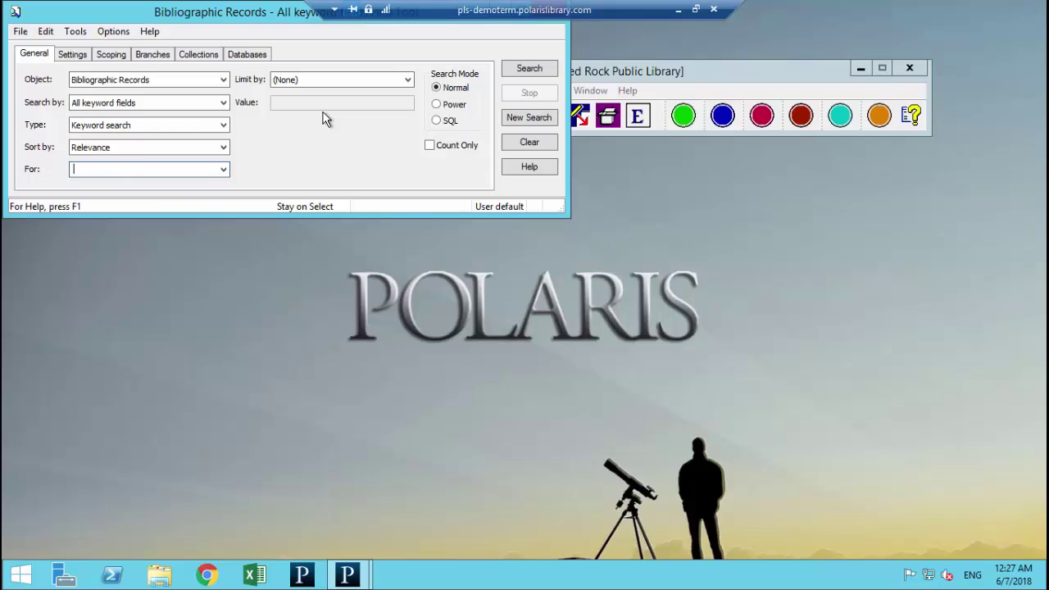
text(goodnight)
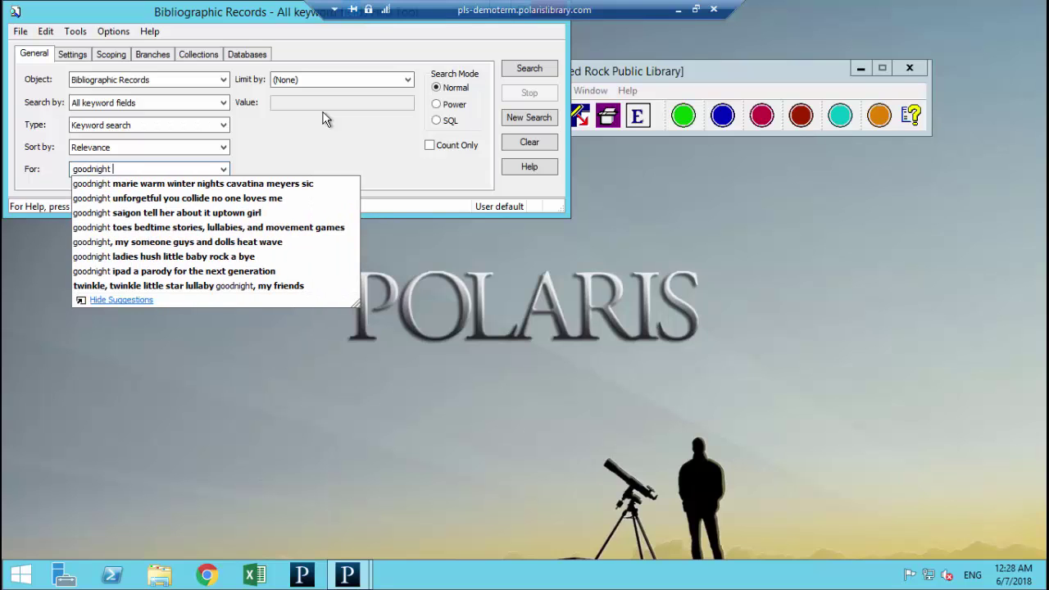
text( ipad)
key(Return)
key(Return)
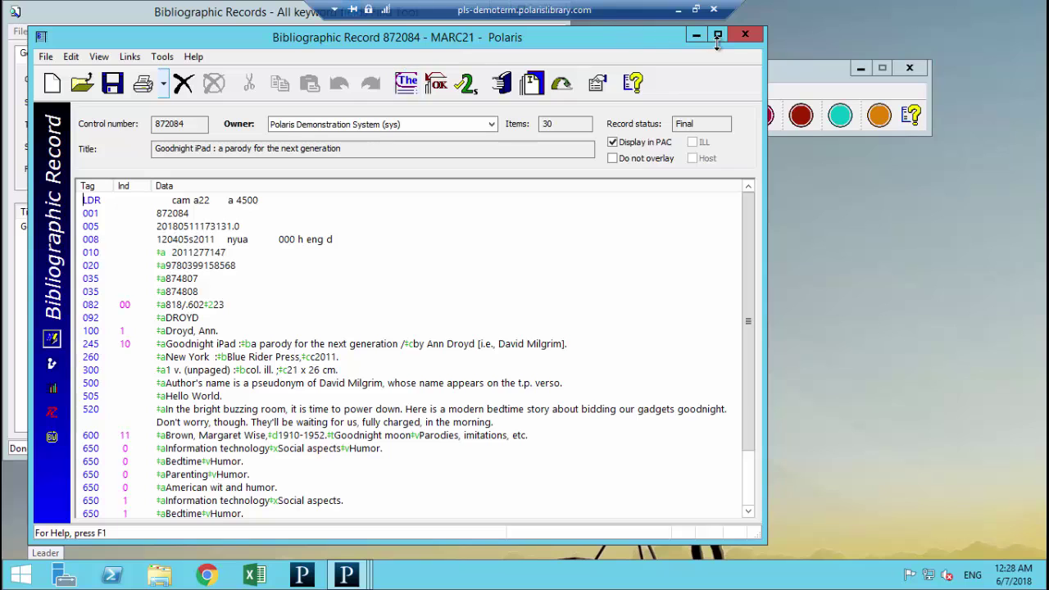
Step: Maximize the Goodnight iPad MARC record window and scroll through its fields
click(717, 36)
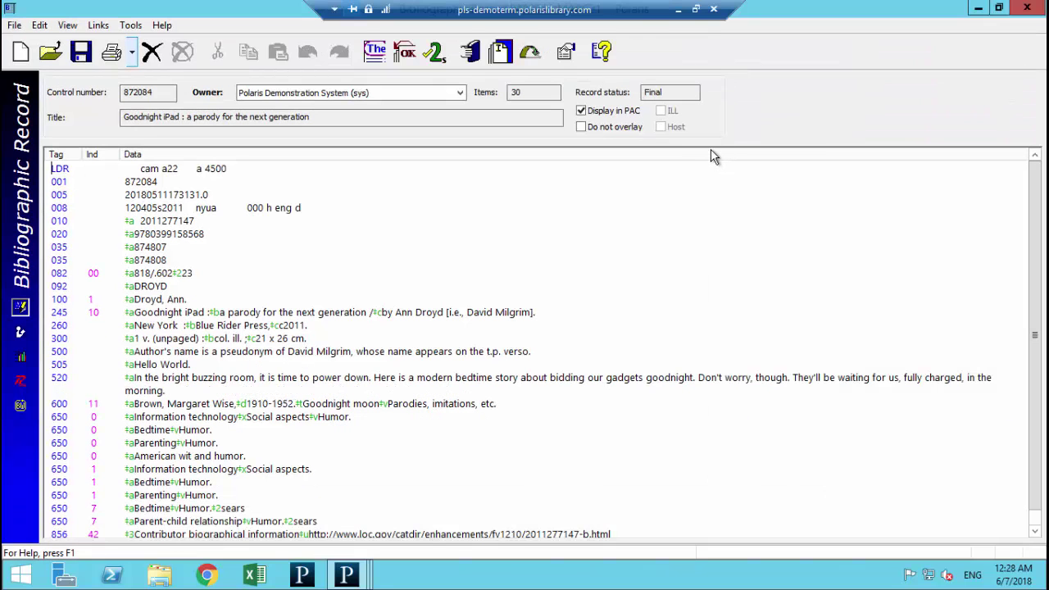
scroll(743, 223, down, 1)
scroll(734, 240, up, 4)
scroll(734, 240, up, 4)
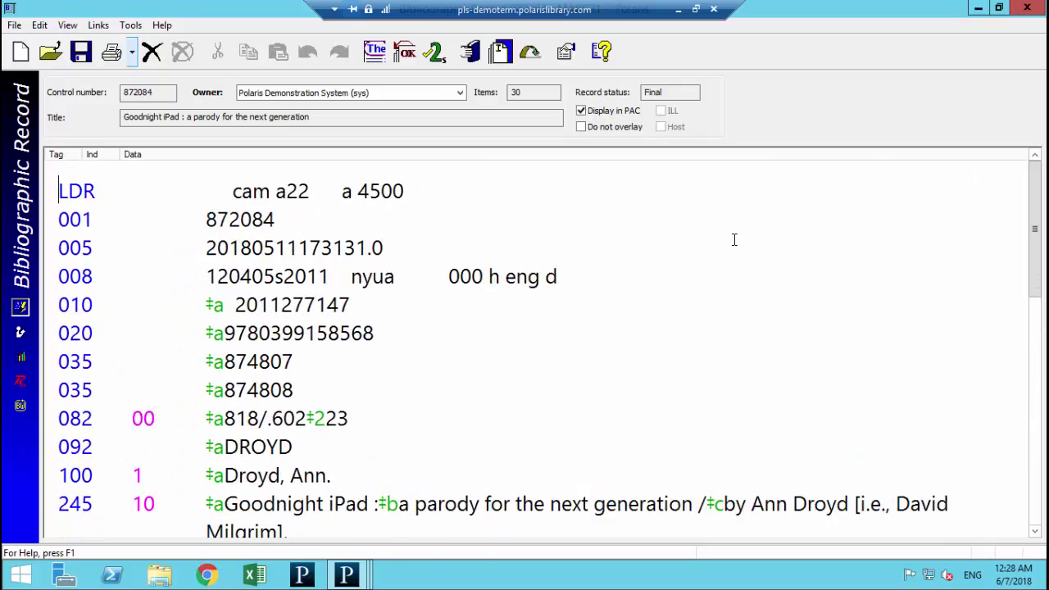
scroll(733, 239, down, 2)
scroll(733, 239, down, 3)
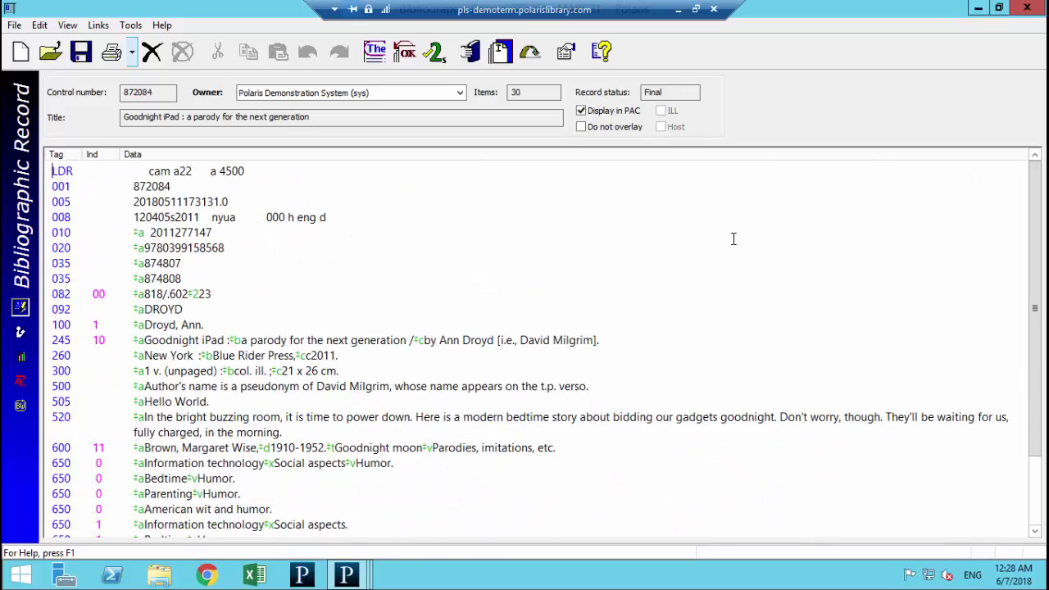
scroll(734, 239, up, 4)
scroll(732, 237, down, 3)
scroll(732, 238, down, 2)
scroll(733, 237, up, 2)
Step: Review the coded leader and 008 fixed-field values, closing each dialog afterwards
double_click(65, 172)
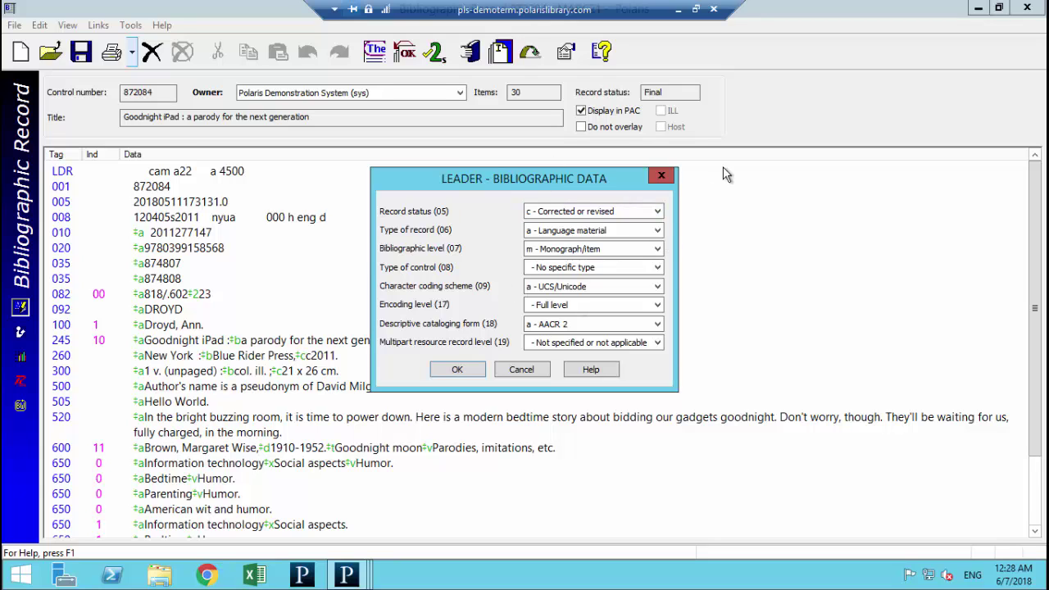
click(660, 178)
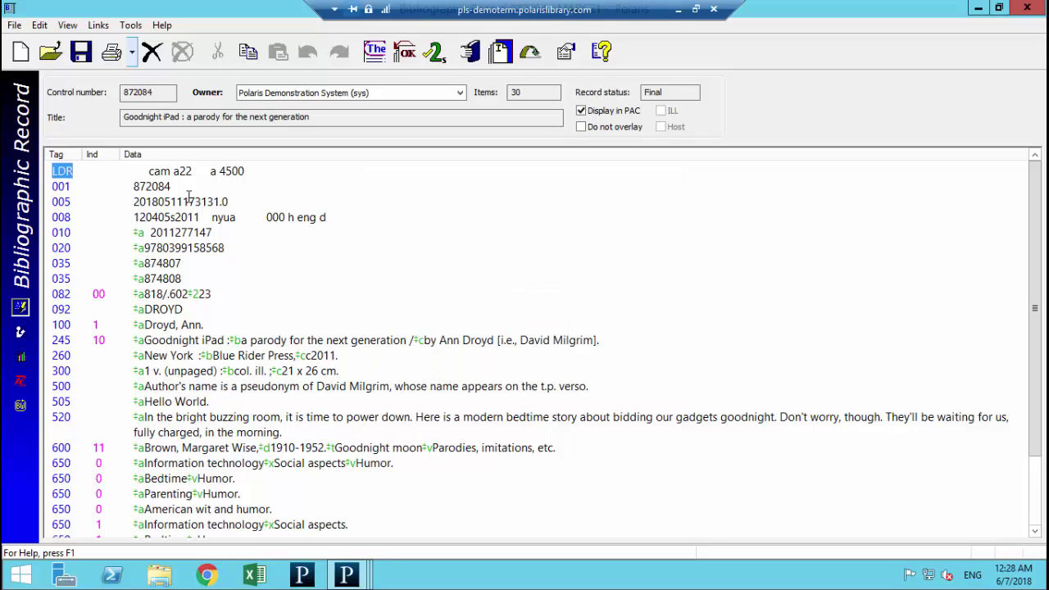
double_click(62, 217)
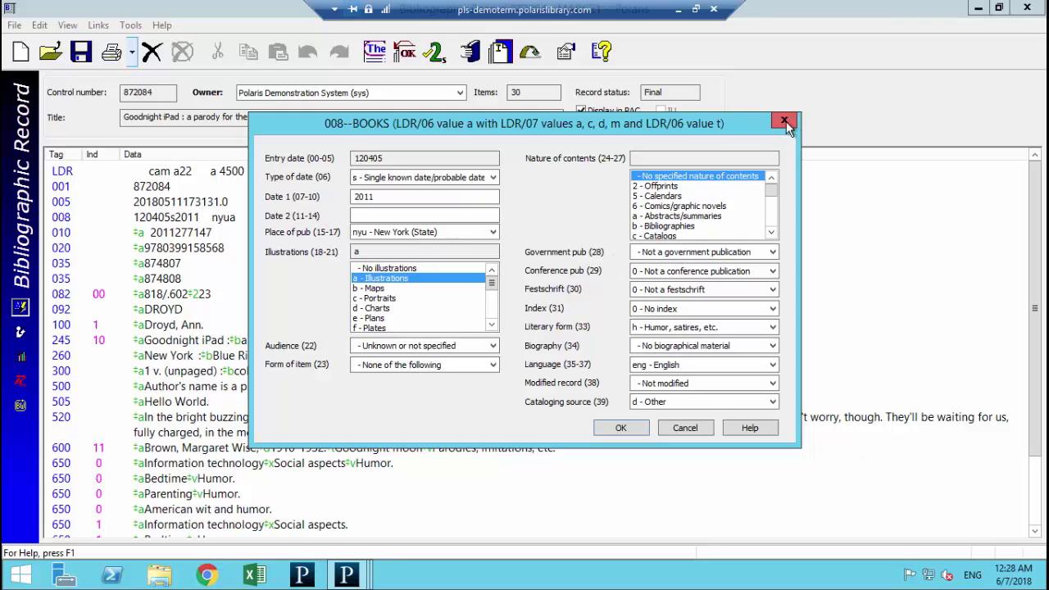
click(784, 122)
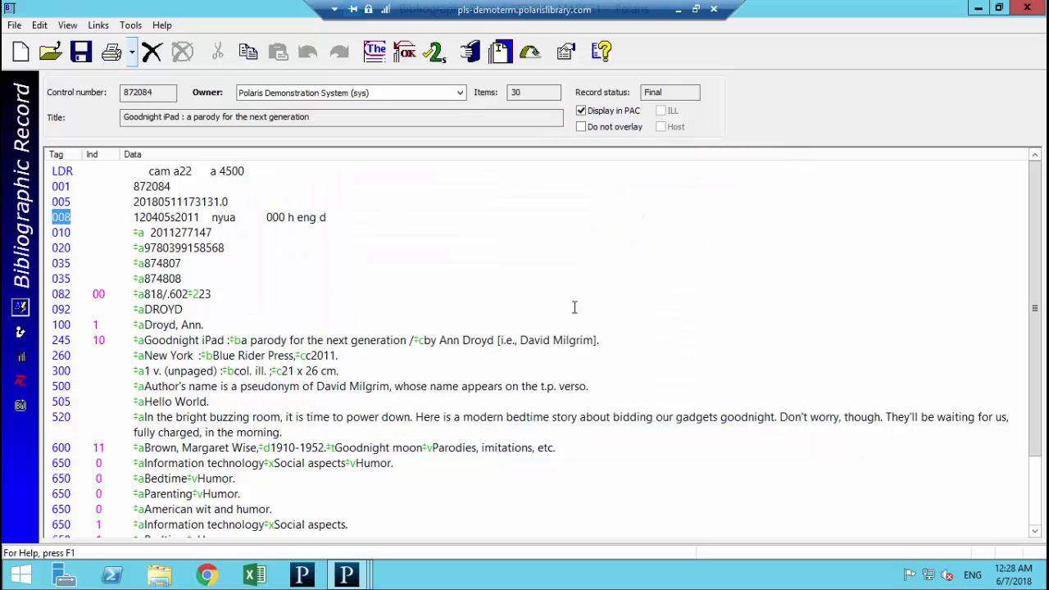
Step: Inspect the author's linked authority record, then select the second 650 Bedtime subject heading
double_click(60, 324)
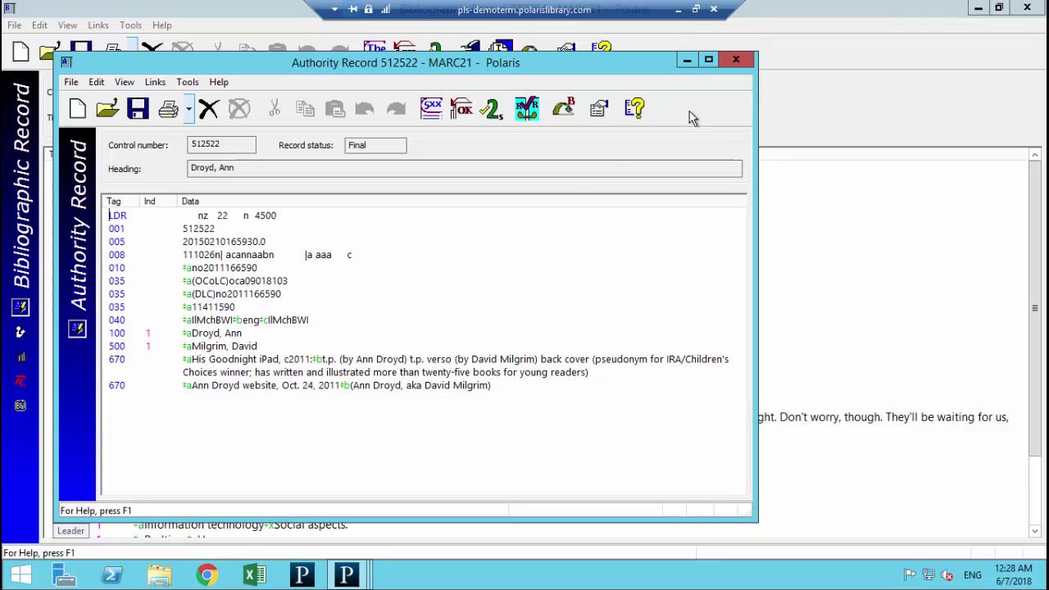
click(735, 60)
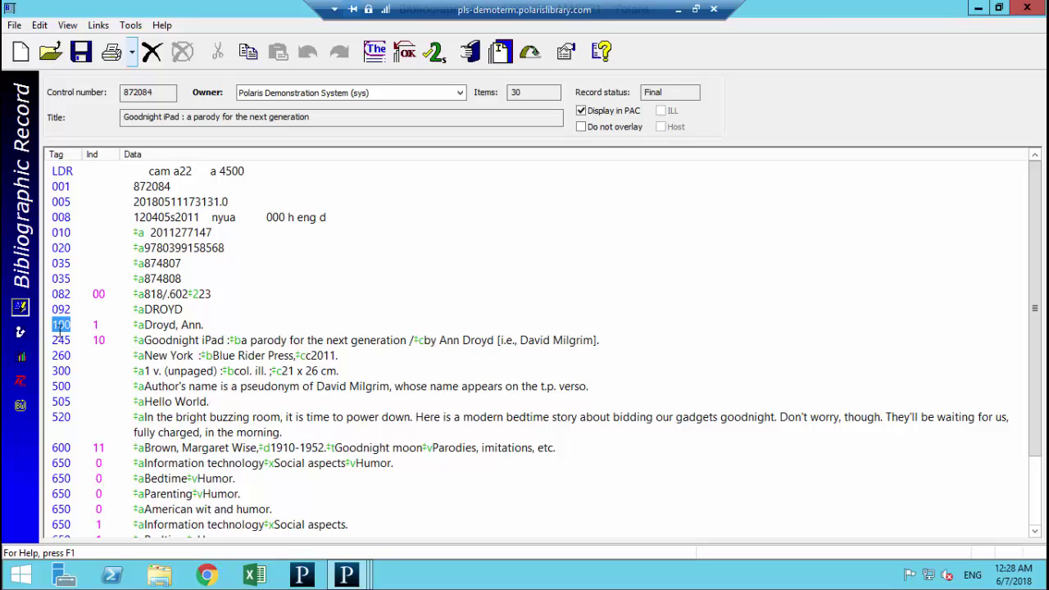
scroll(73, 448, down, 1)
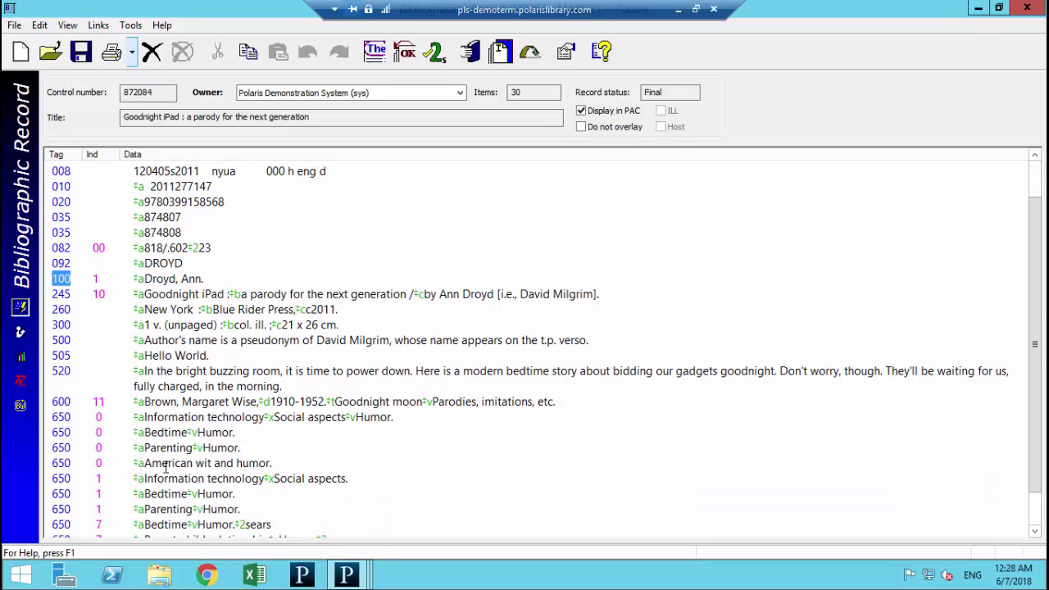
click(62, 432)
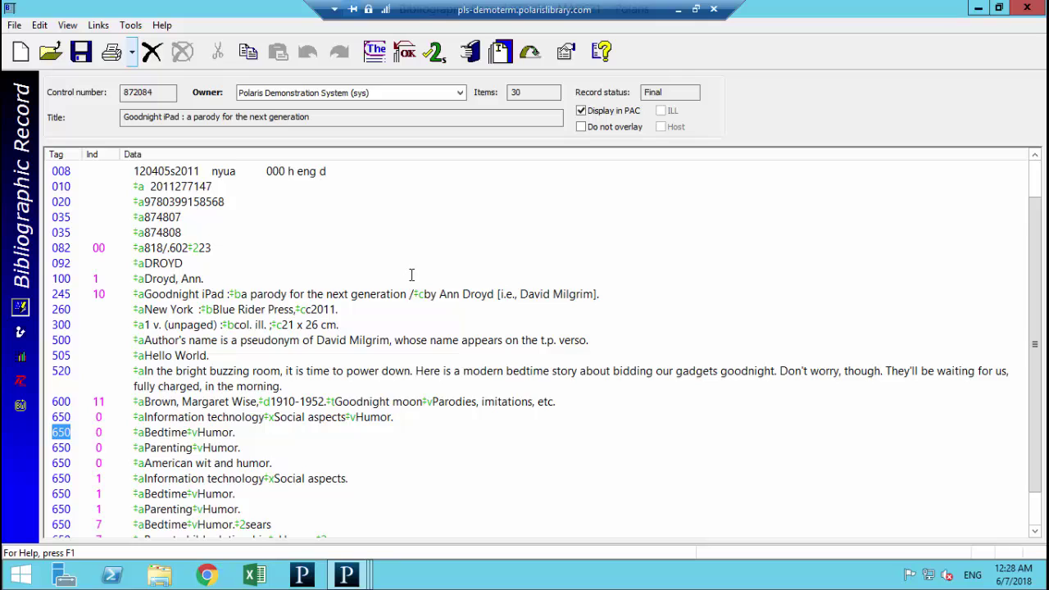
scroll(412, 272, up, 1)
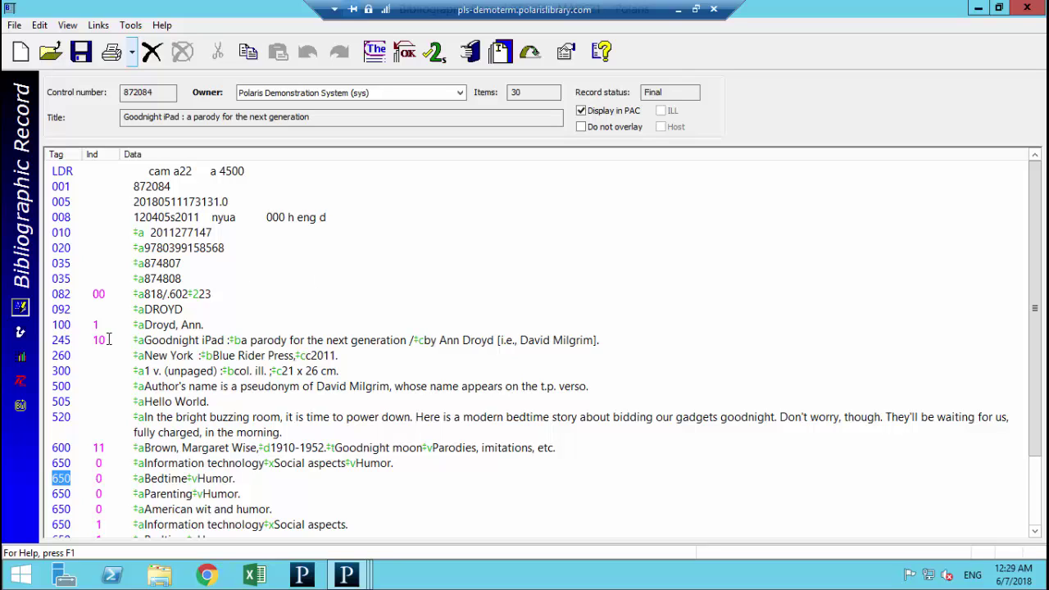
Step: Look through the Tools menu without choosing anything, then close the bibliographic record
click(133, 26)
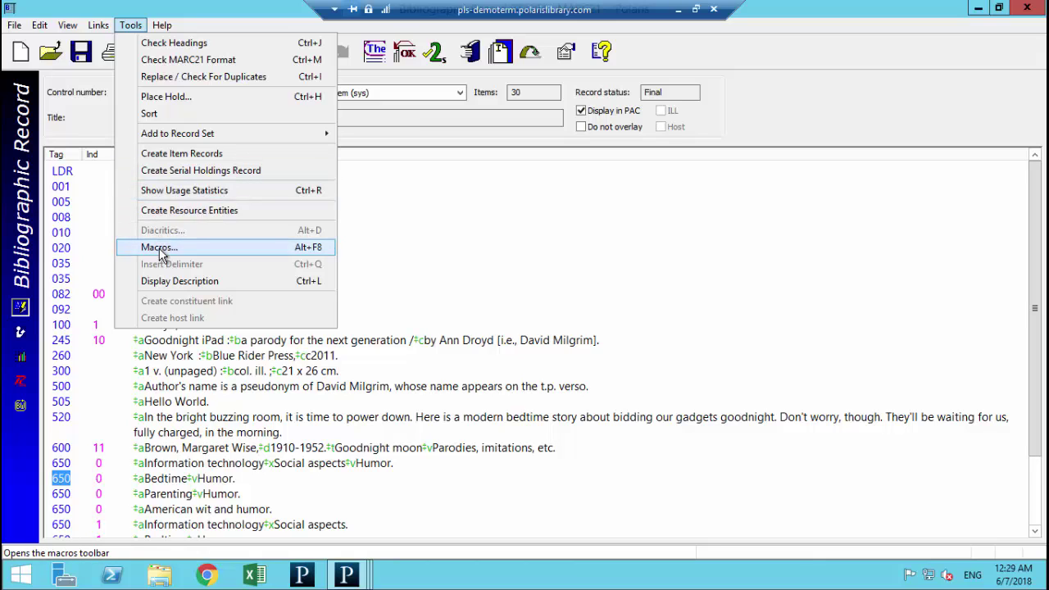
click(573, 230)
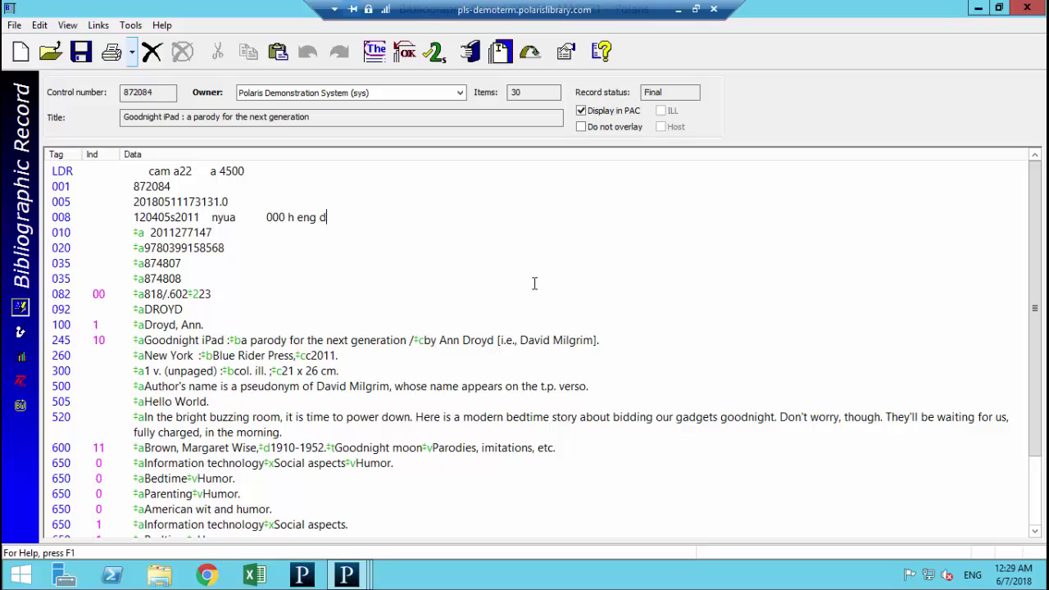
click(1020, 14)
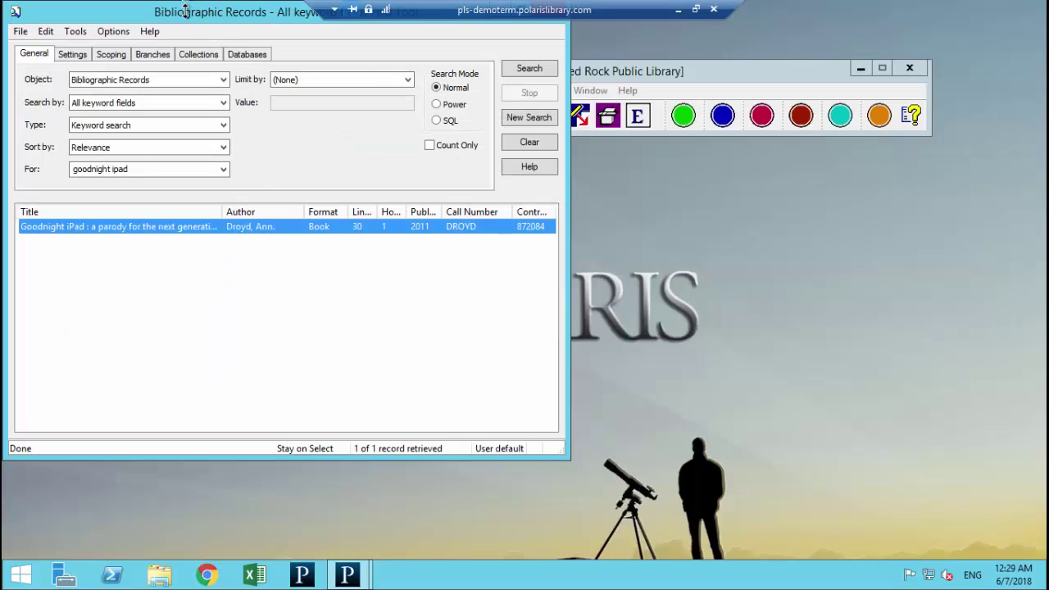
Step: Move the keyword search window aside and close it
drag(185, 11, 233, 74)
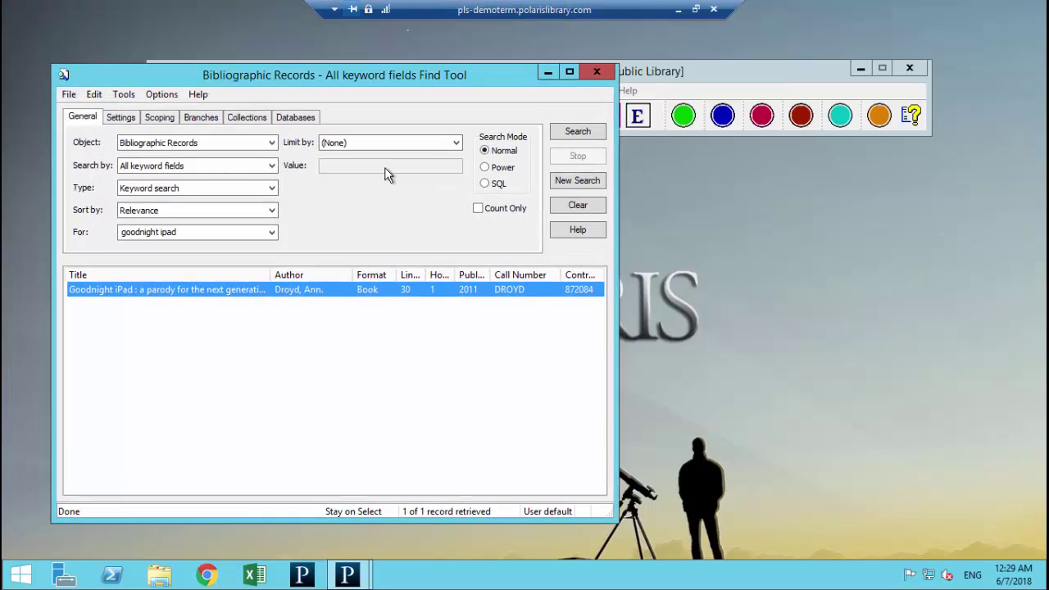
drag(387, 174, 670, 179)
click(798, 207)
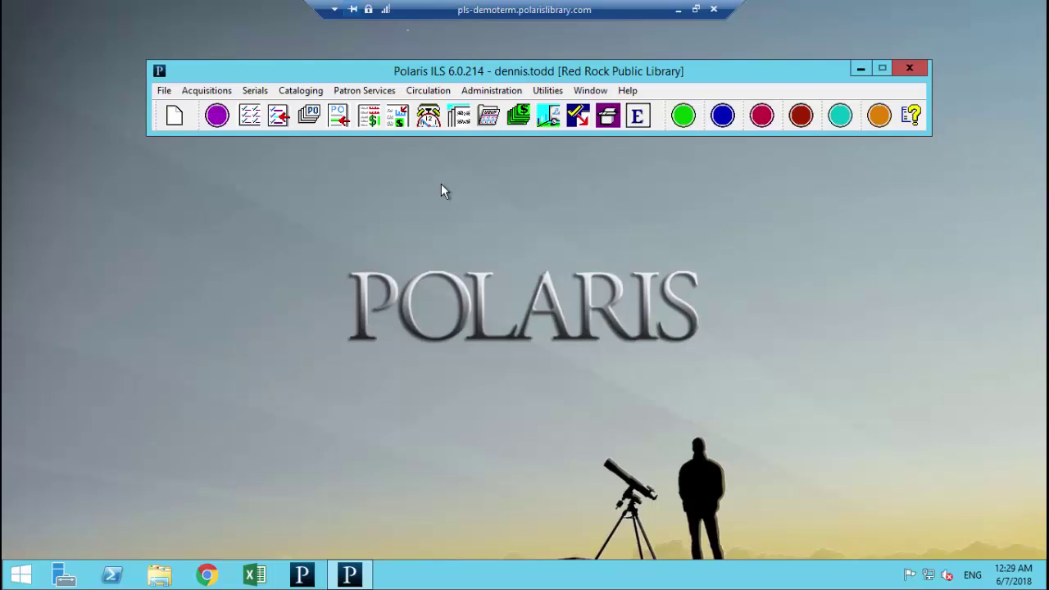
Step: Run the saved SQL query Bad non-filing indicator ("The") in a Bibliographic Records search
click(302, 93)
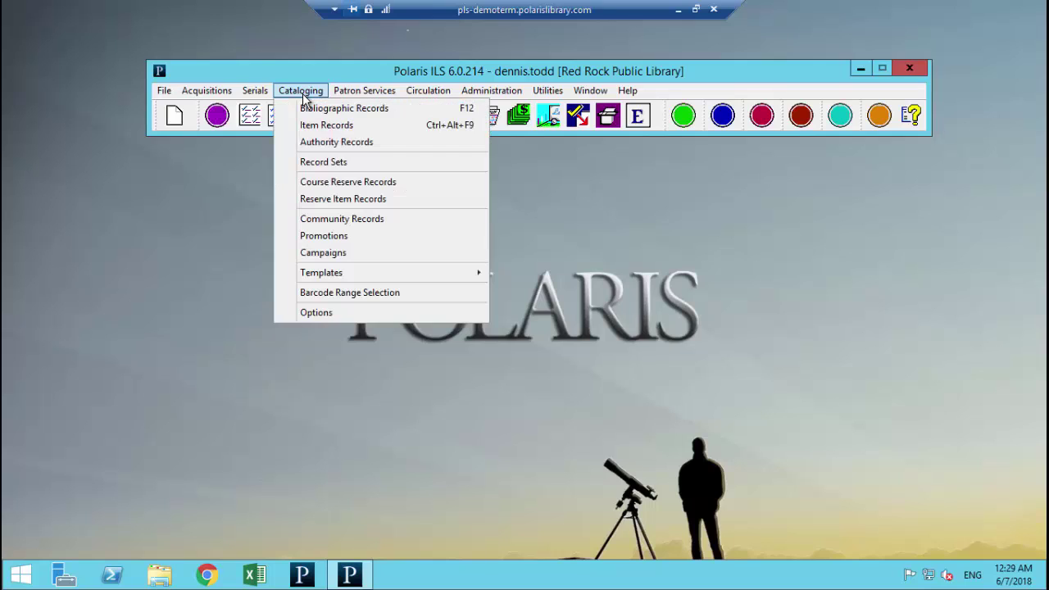
click(311, 117)
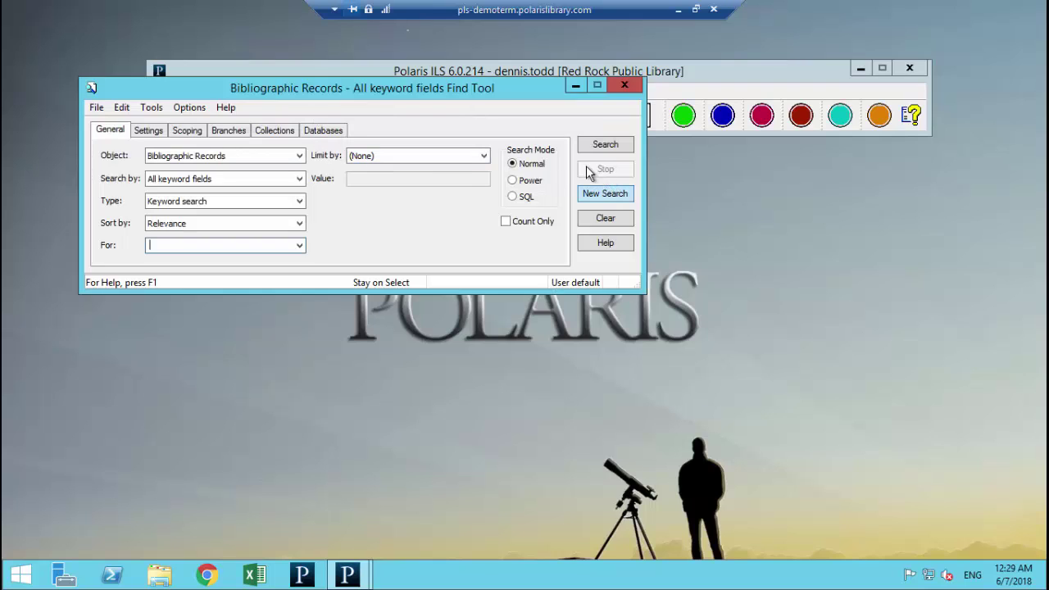
click(523, 197)
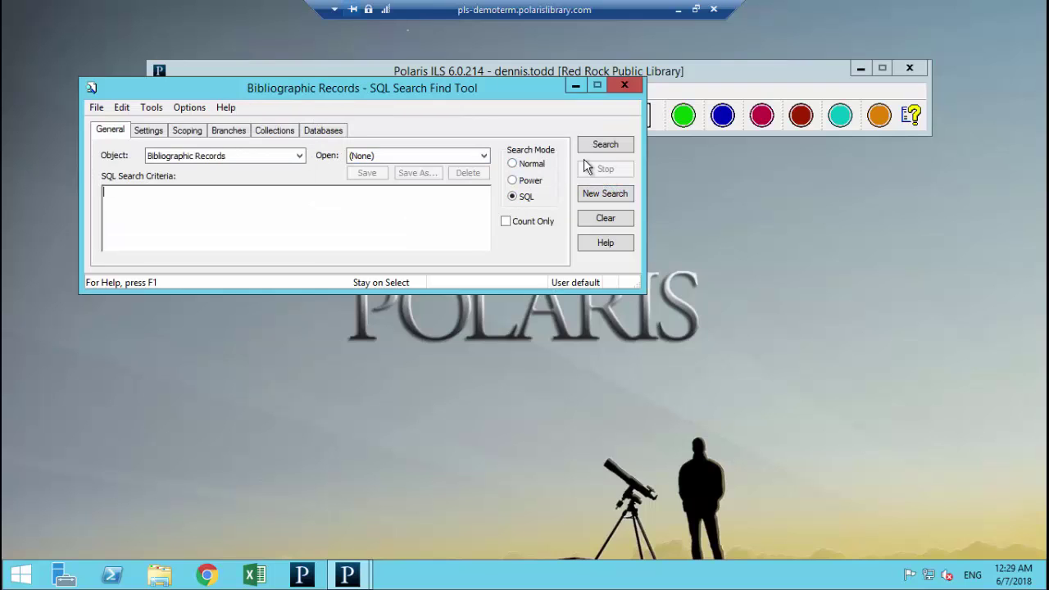
click(463, 154)
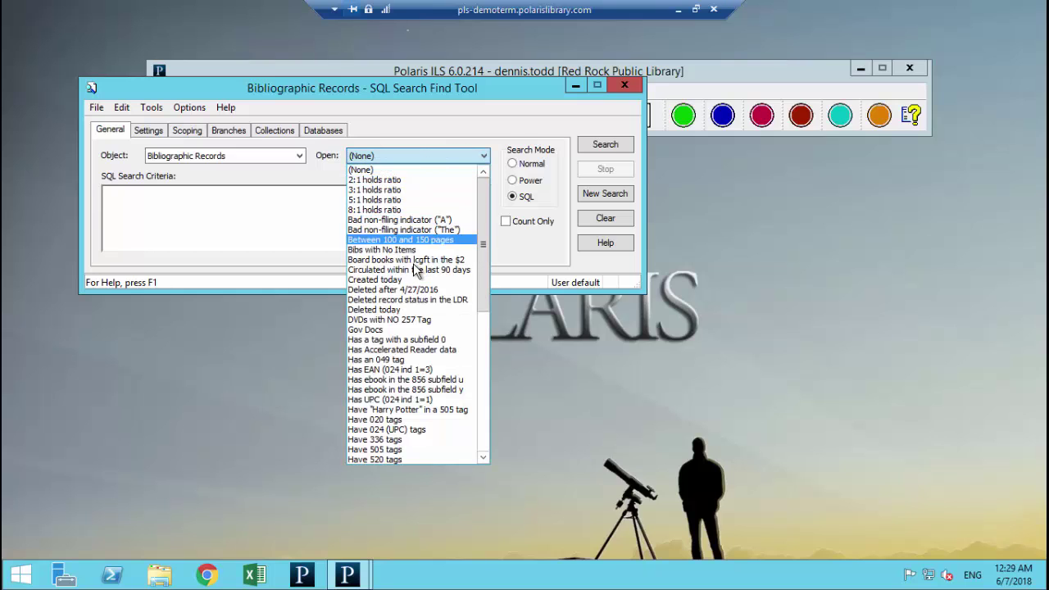
click(400, 231)
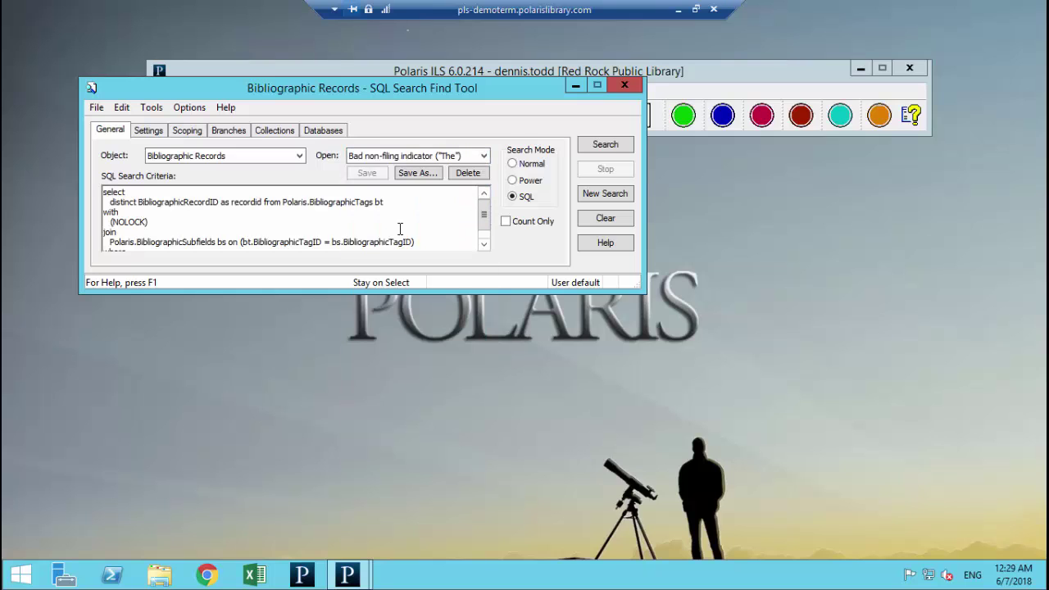
click(621, 149)
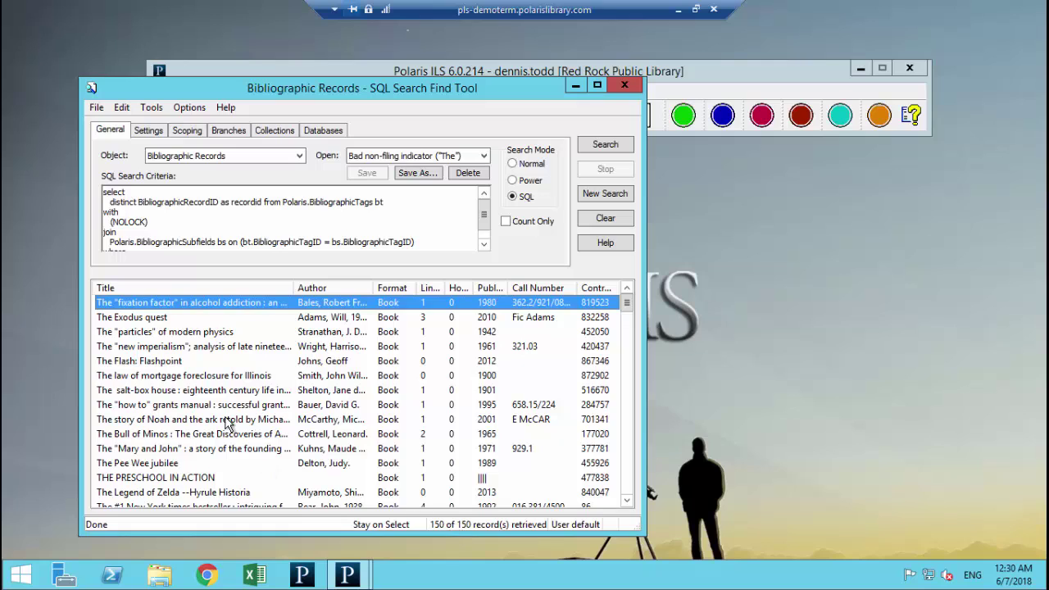
Step: Add all results to a new record set named 'Fix those bad filing indicators' and save it
shift+click(147, 421)
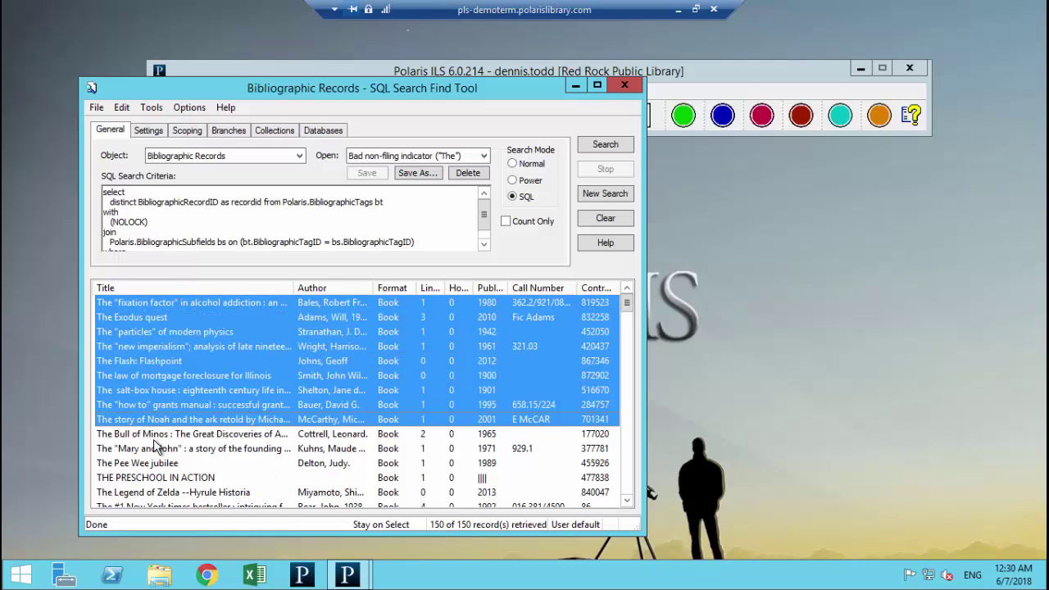
key(ctrl+a)
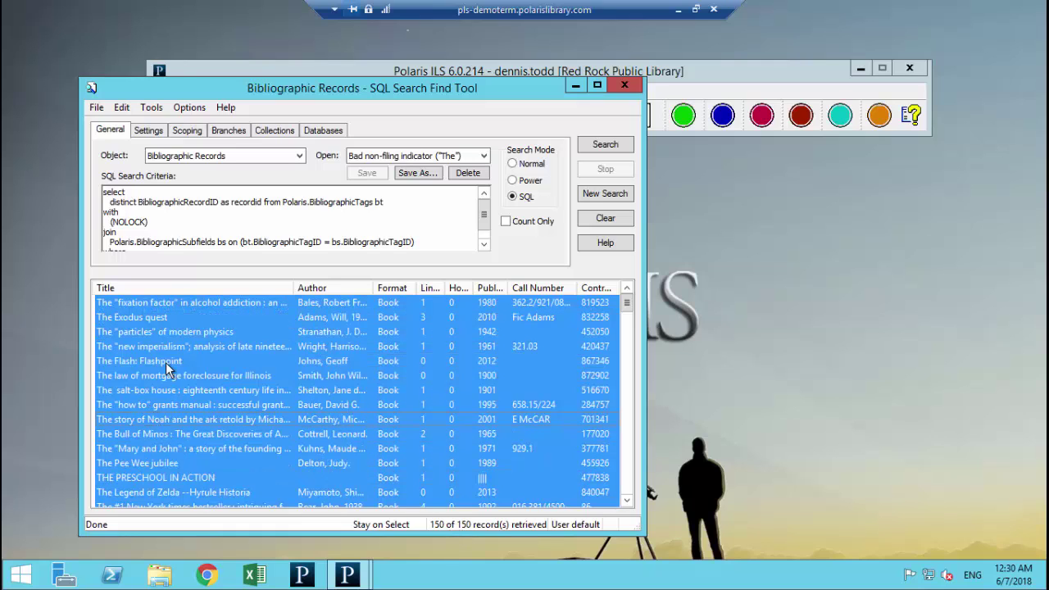
right_click(163, 362)
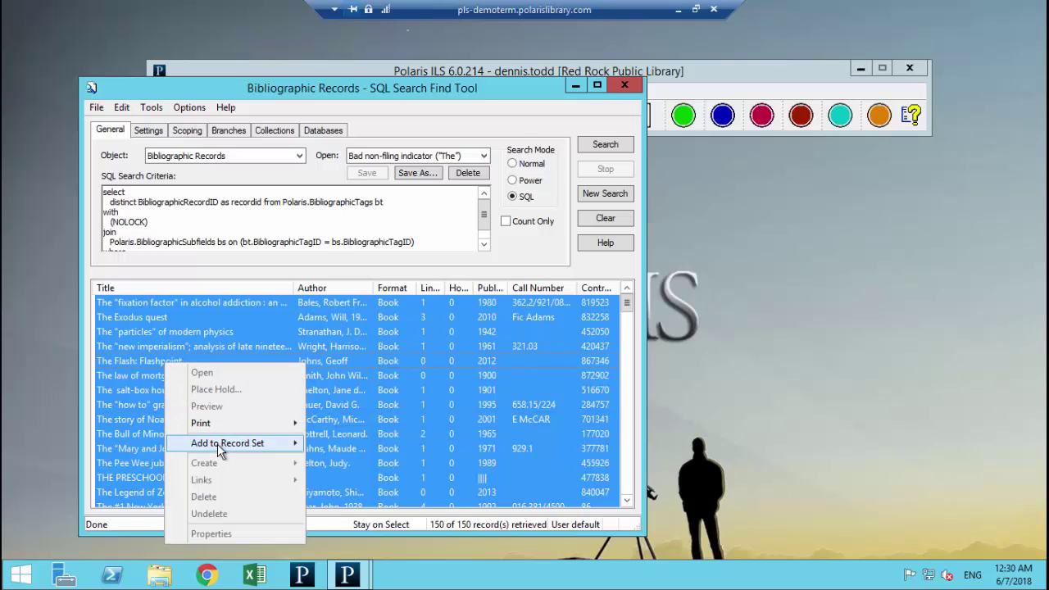
mouse_move(219, 443)
click(344, 444)
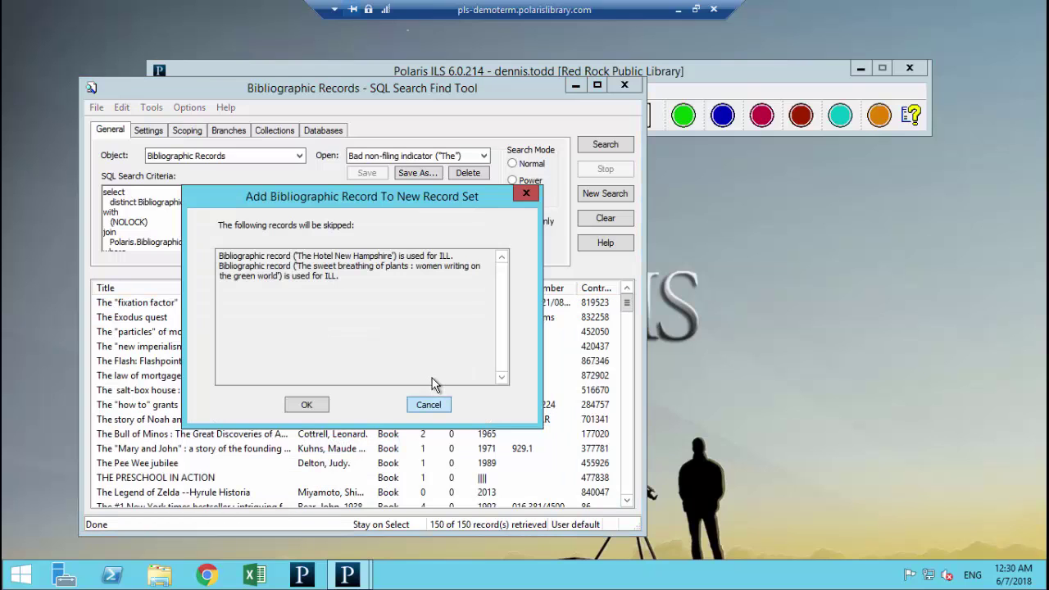
click(314, 408)
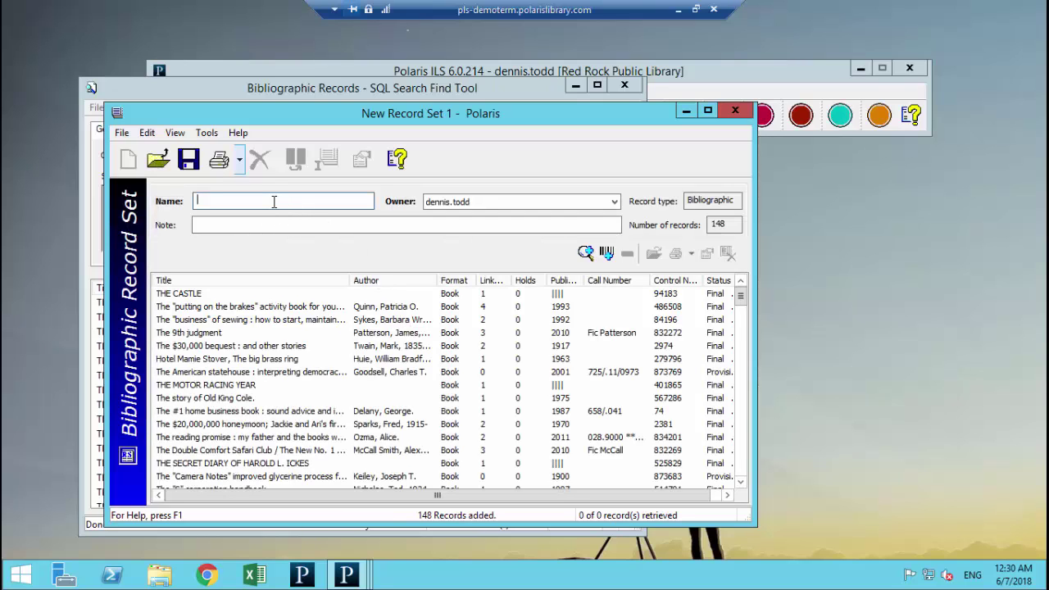
click(273, 202)
text(Fix those bad )
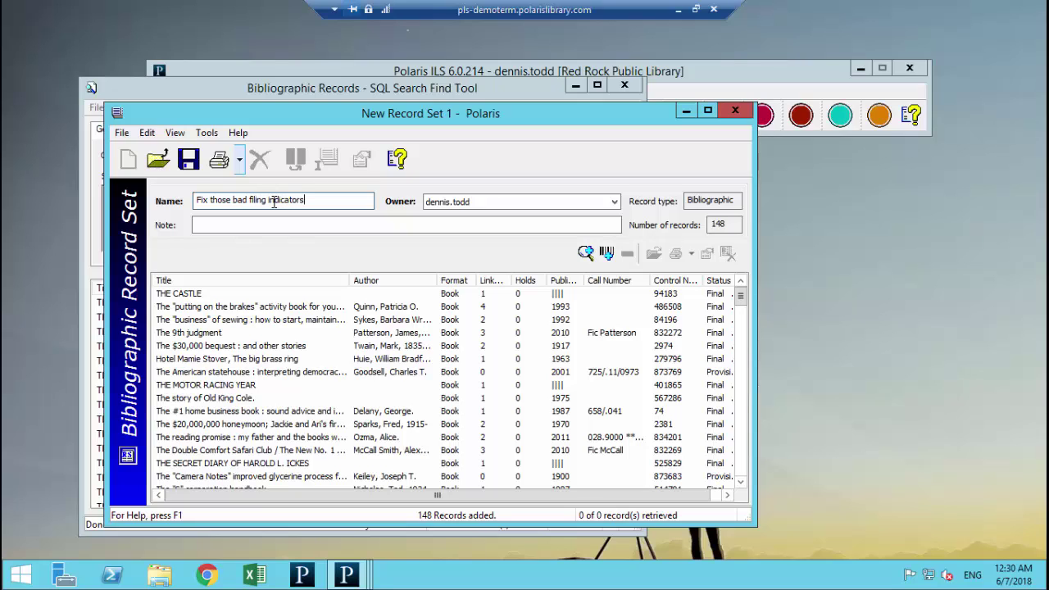
text(filing indicators)
key(ctrl+s)
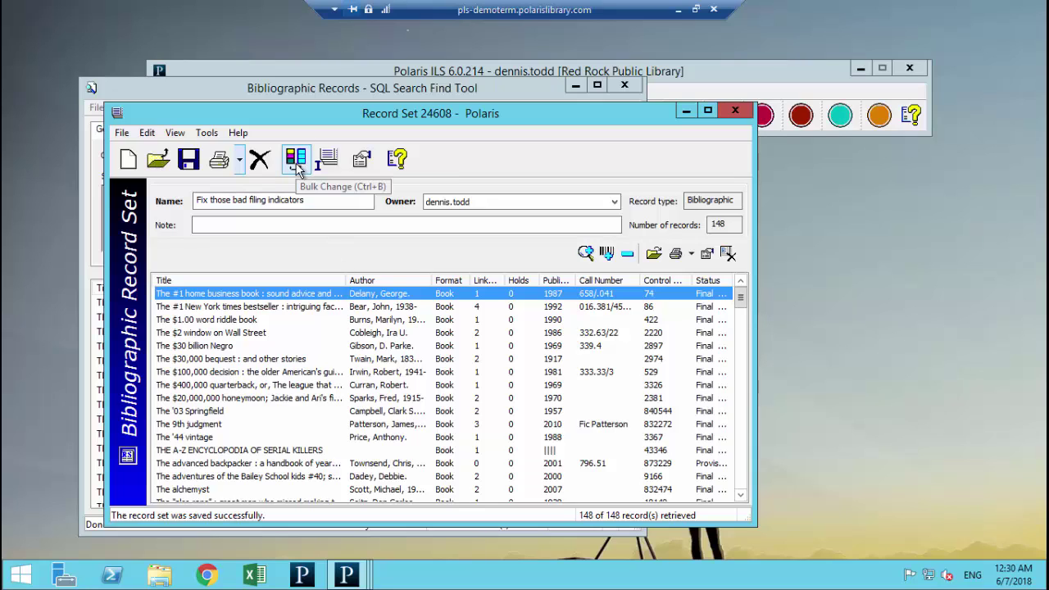
Step: Queue a data-field bulk change correcting non-filing indicators for initial articles 'a', 'an', 'the'
click(296, 160)
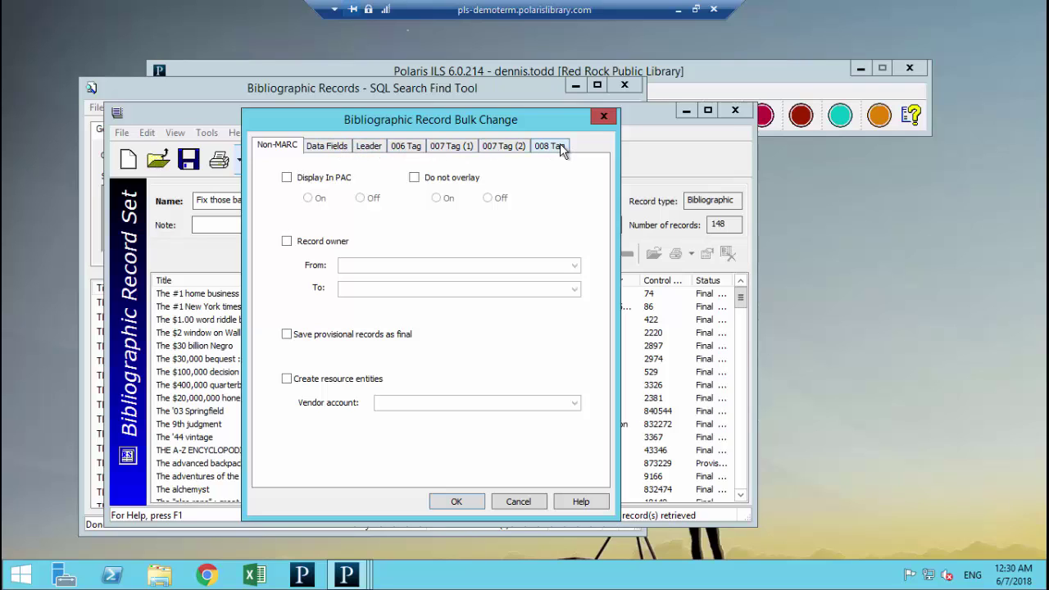
click(327, 148)
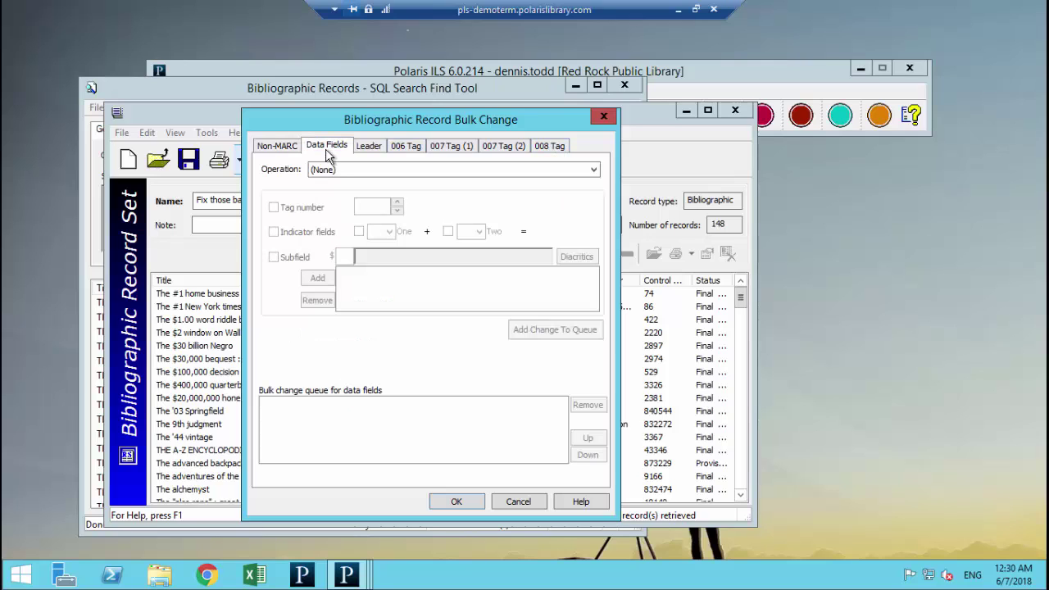
click(341, 170)
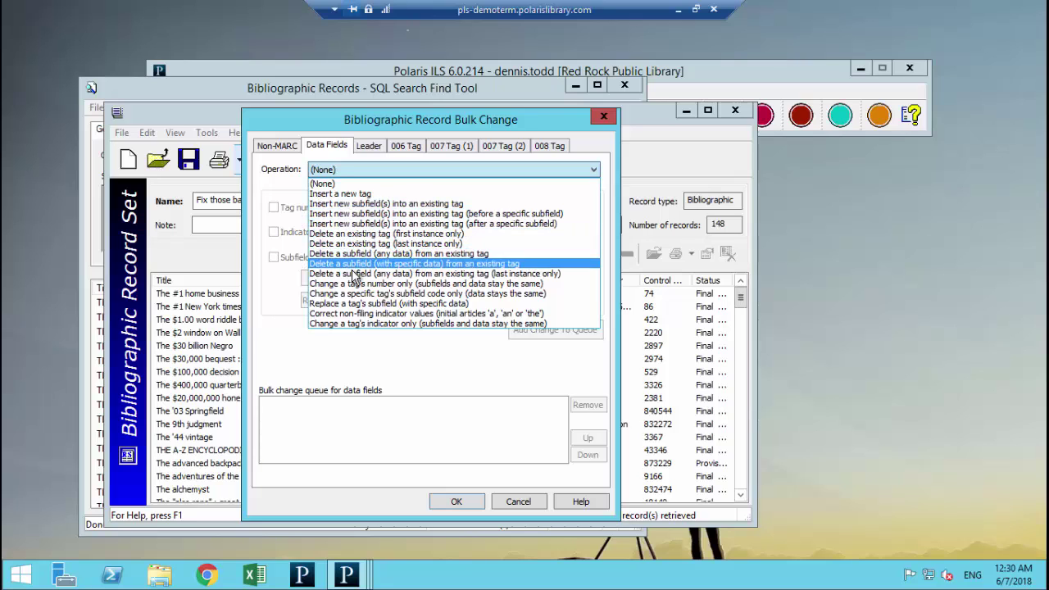
click(364, 315)
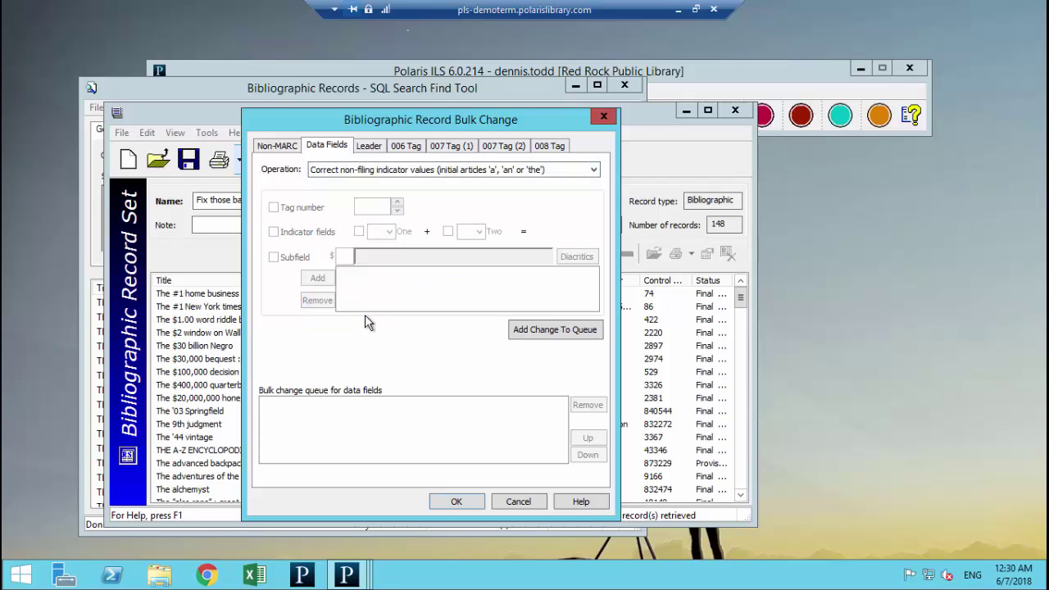
click(533, 331)
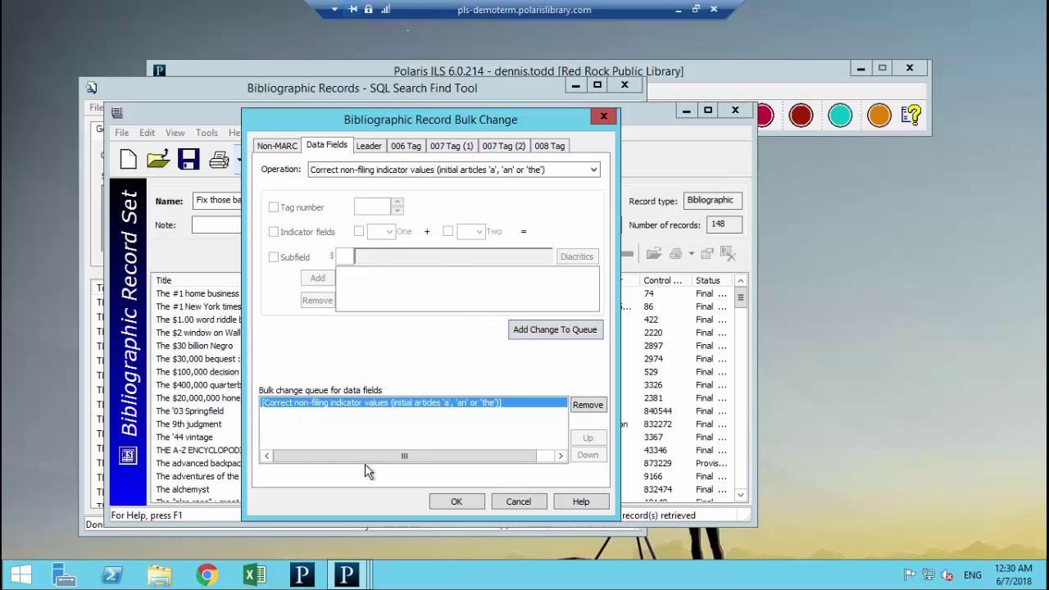
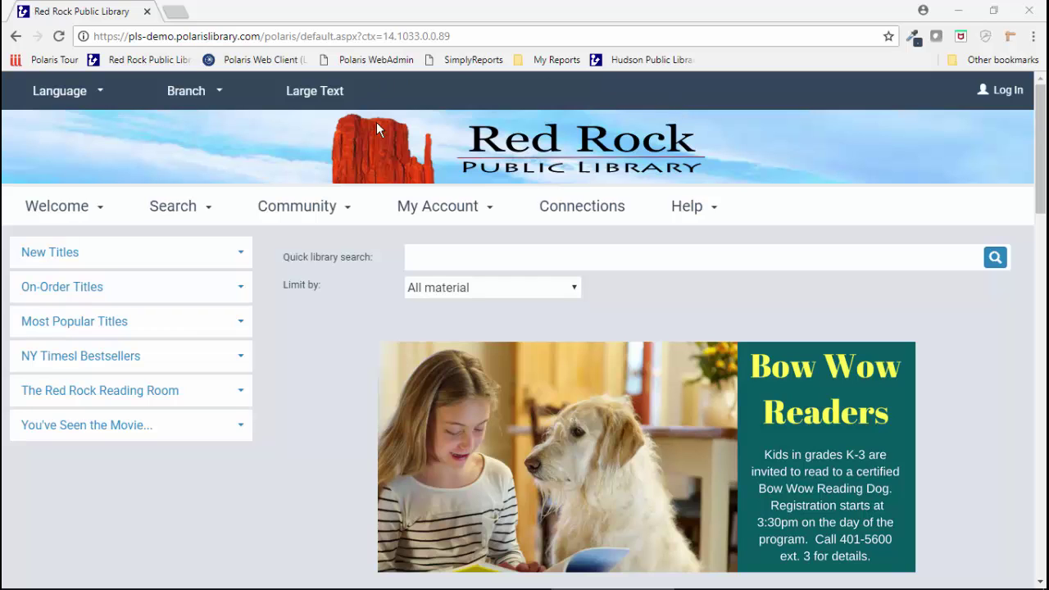
Step: Search the PowerPAC catalogue for 'man called ove'
click(532, 260)
text(m)
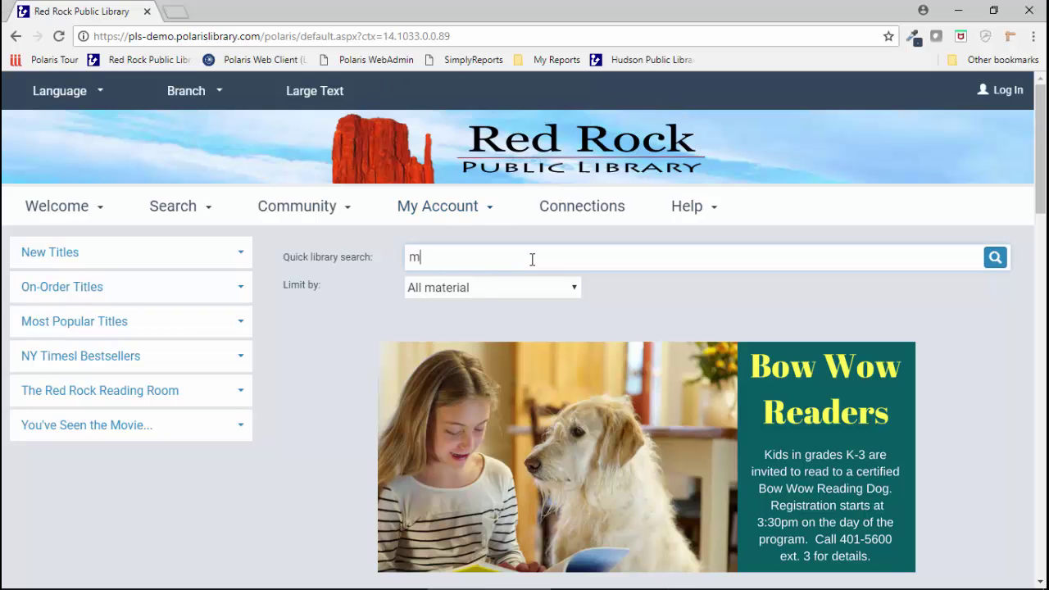
text(an called ove)
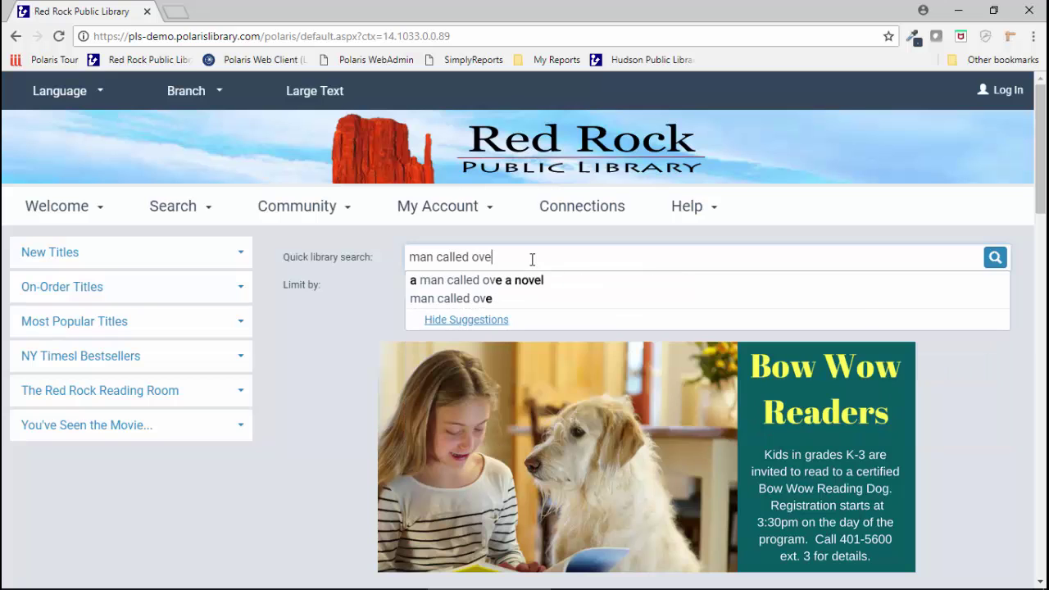
key(Return)
scroll(684, 321, down, 1)
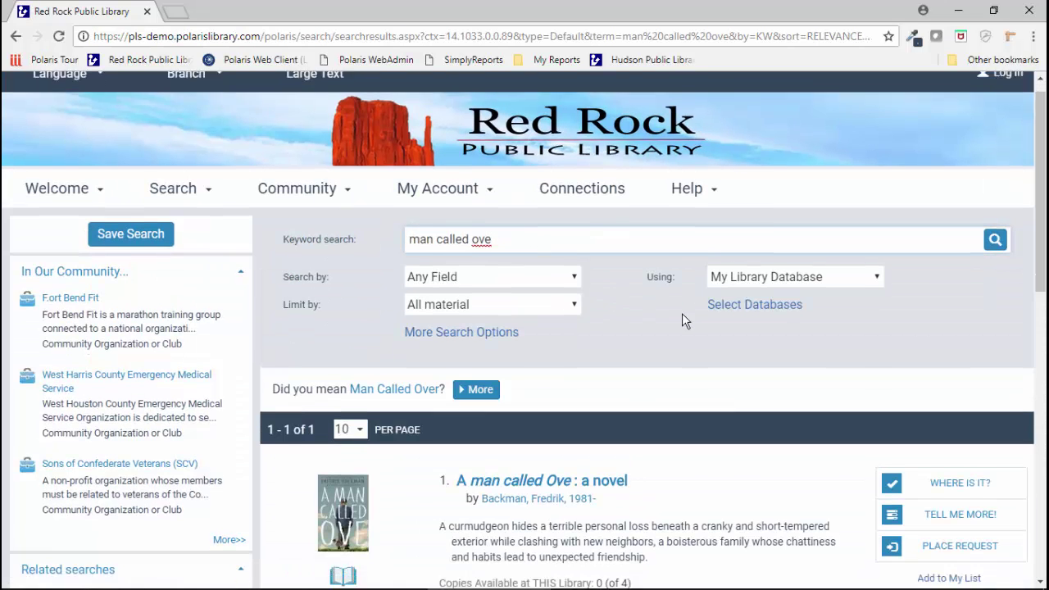
scroll(683, 315, down, 3)
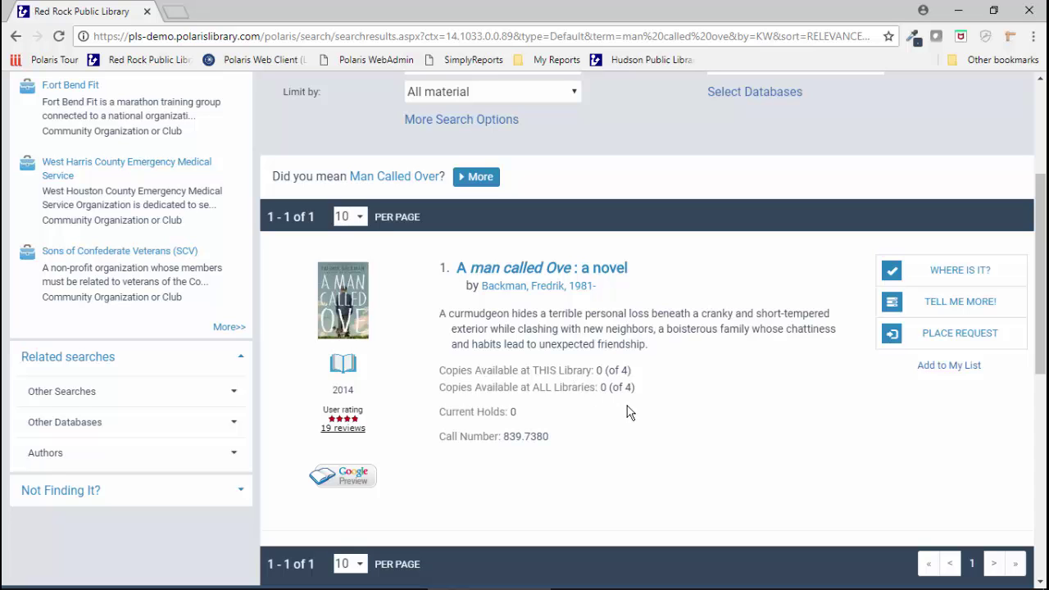
Step: Check which libraries hold the 4 on-order copies of A man called Ove
click(956, 272)
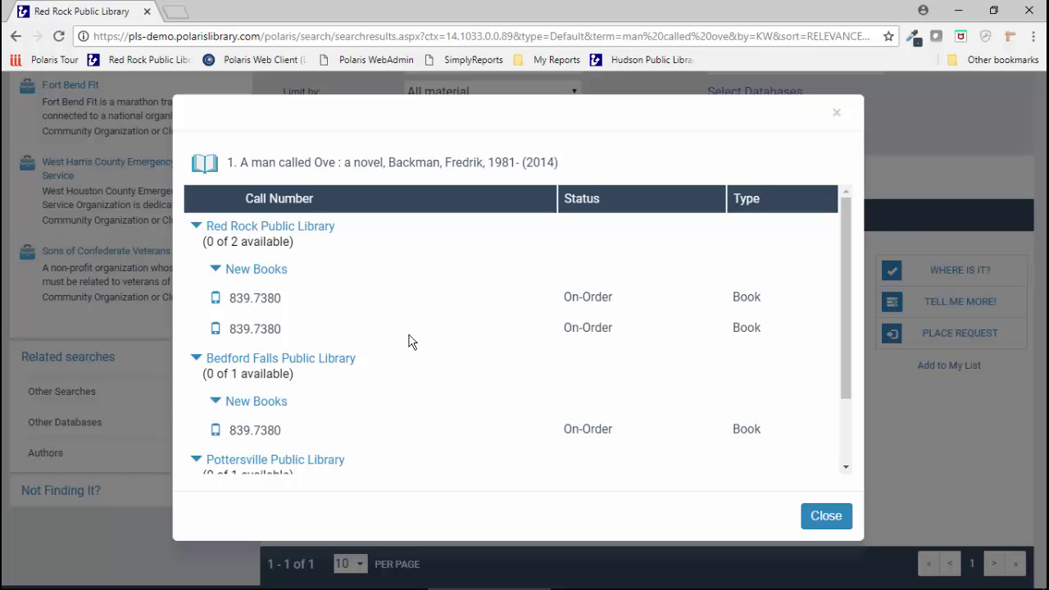
scroll(529, 292, down, 3)
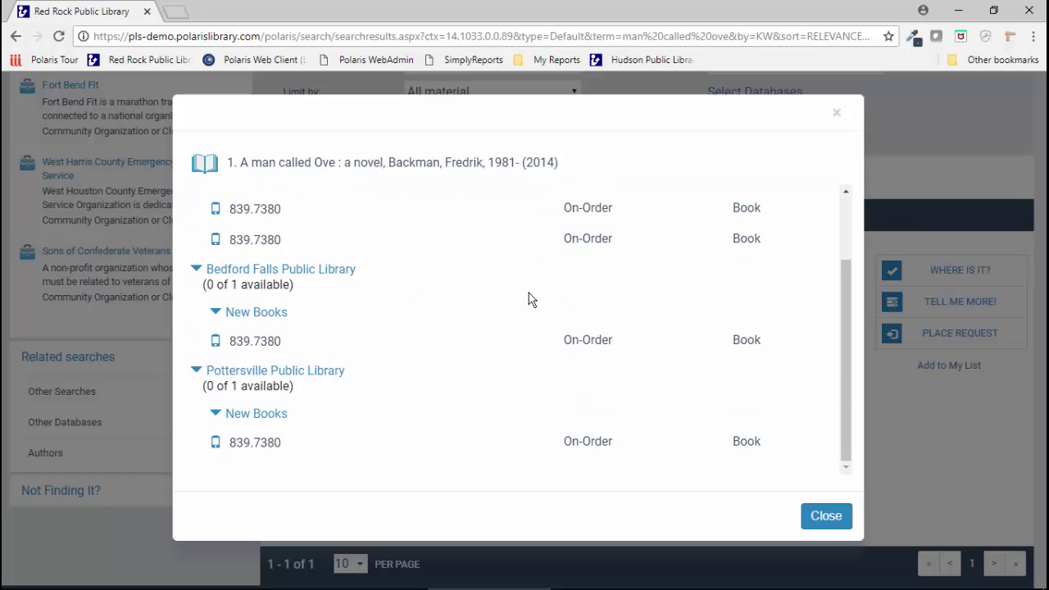
scroll(528, 292, up, 3)
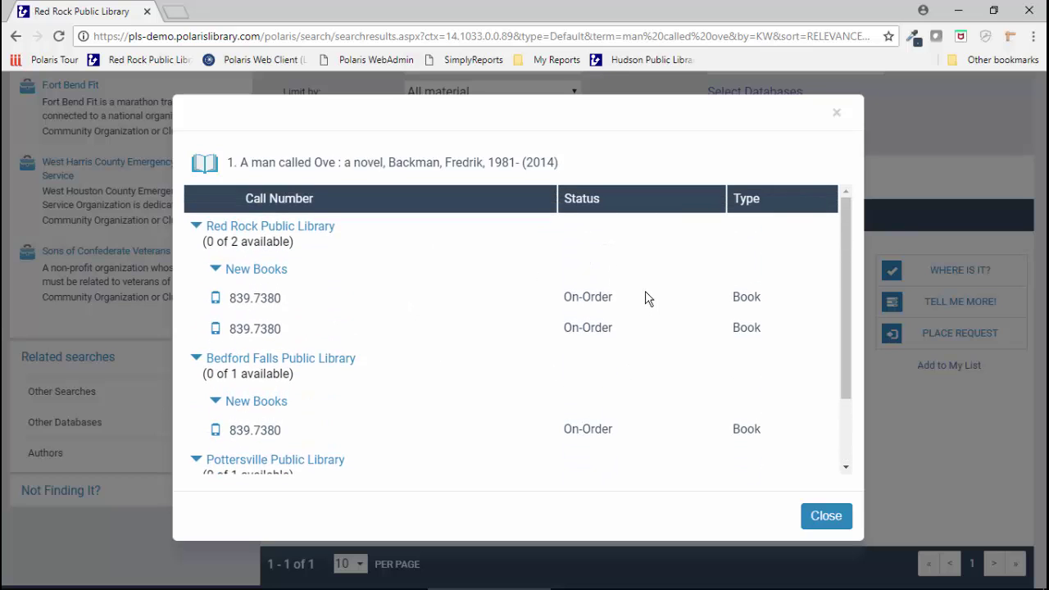
scroll(646, 297, down, 3)
scroll(644, 300, up, 3)
click(823, 513)
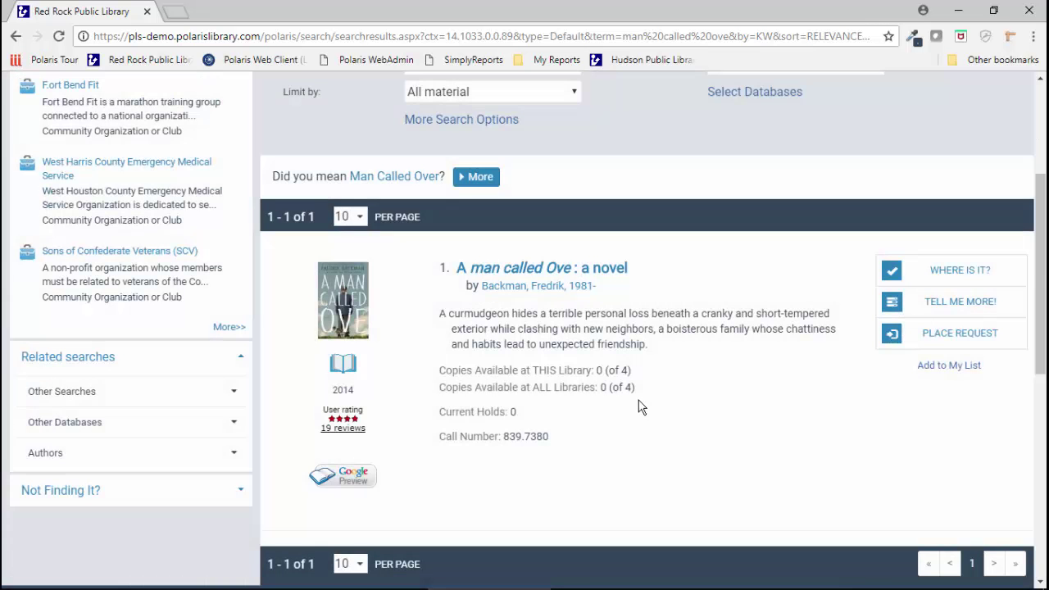
scroll(641, 407, up, 3)
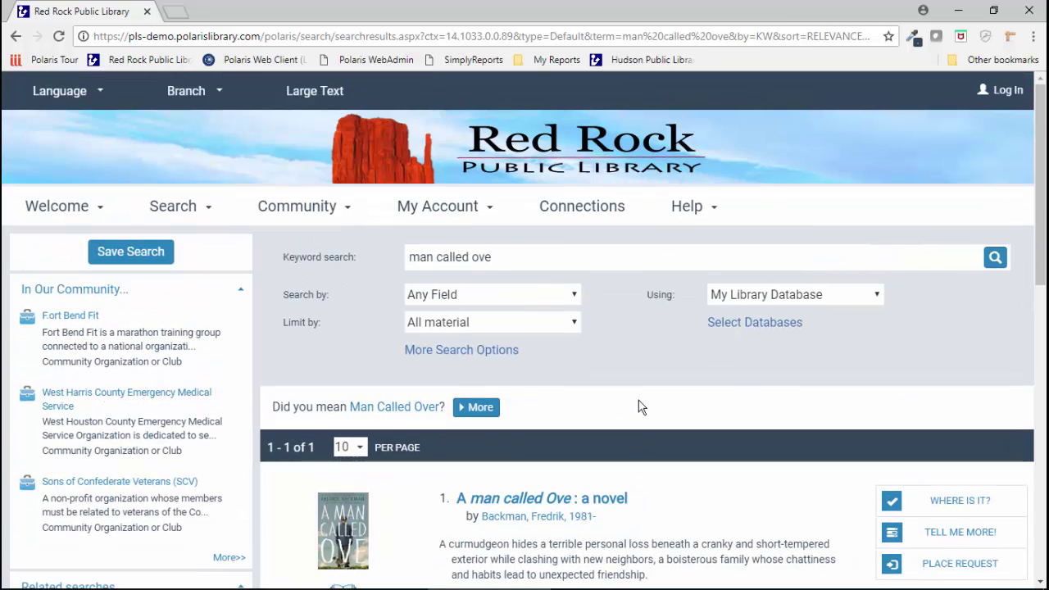
Step: Open the on-order title Me before you from the Quick Search home page's On-Order Titles list
click(53, 208)
click(57, 240)
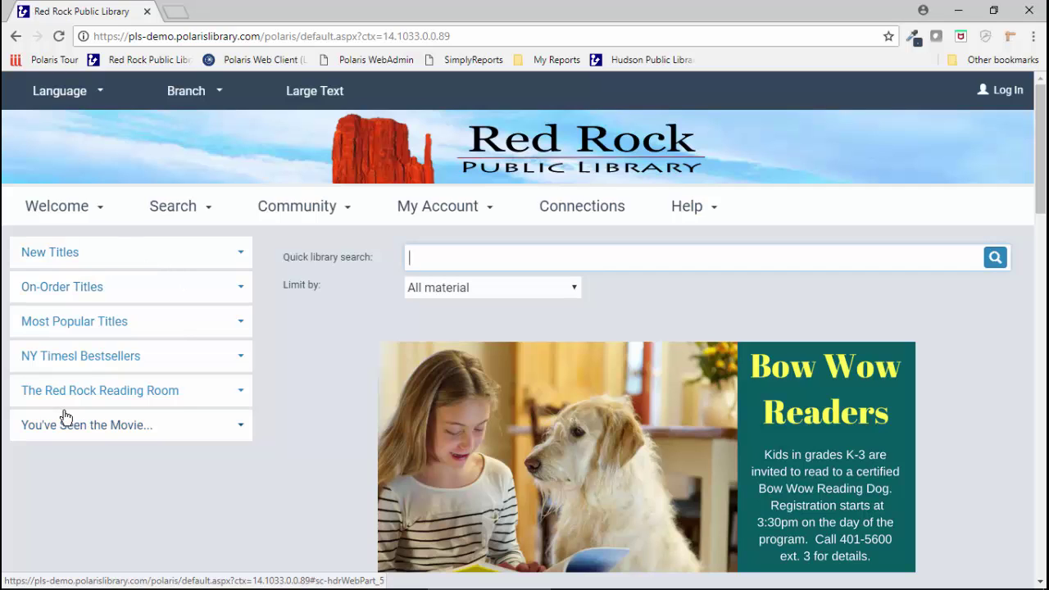
click(62, 297)
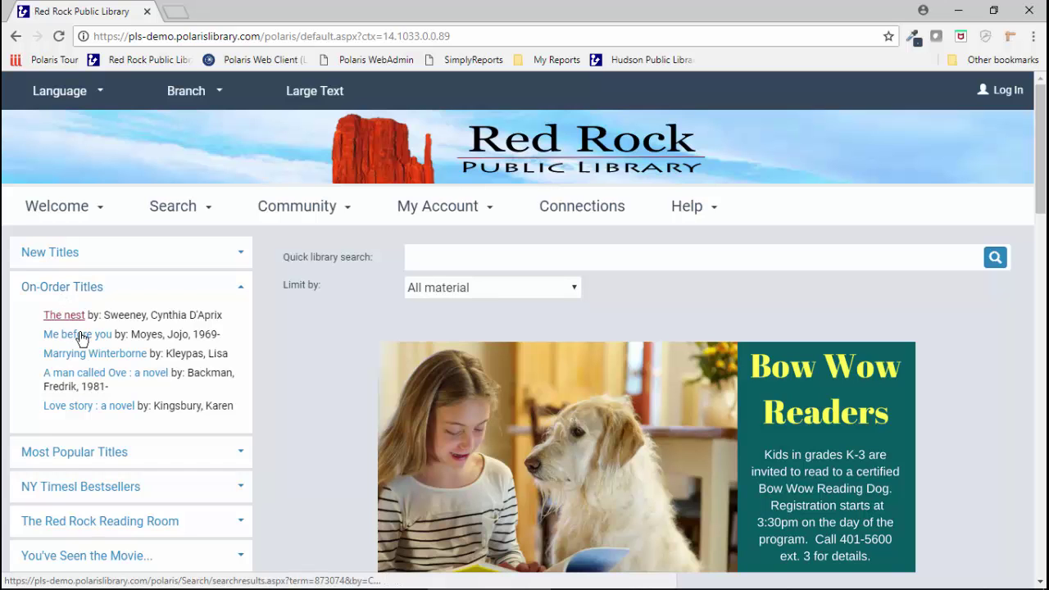
click(66, 335)
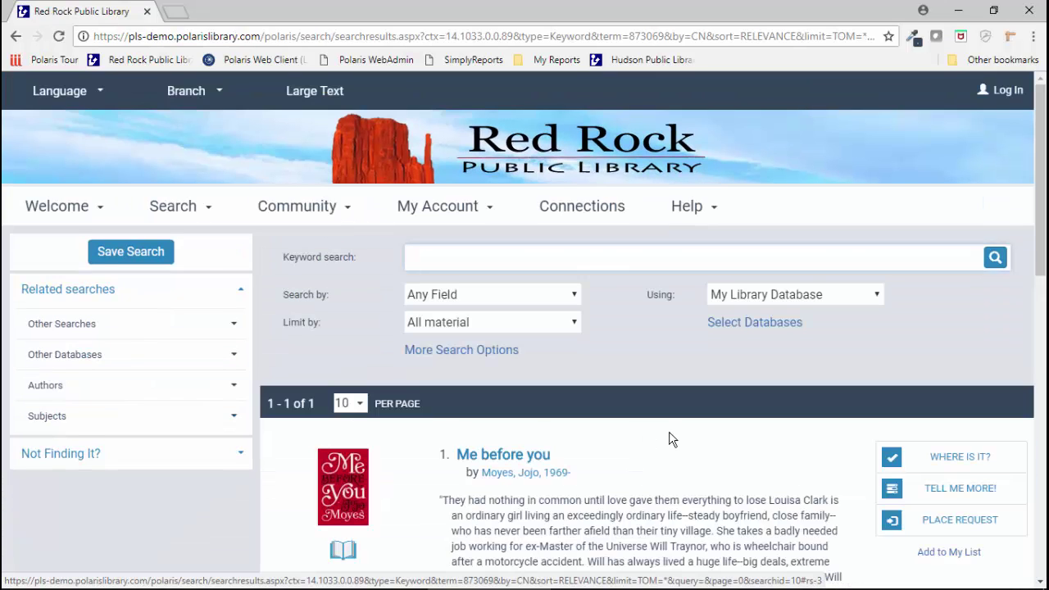
Step: Check where the single on-order copy of Me before you is held
scroll(668, 440, down, 3)
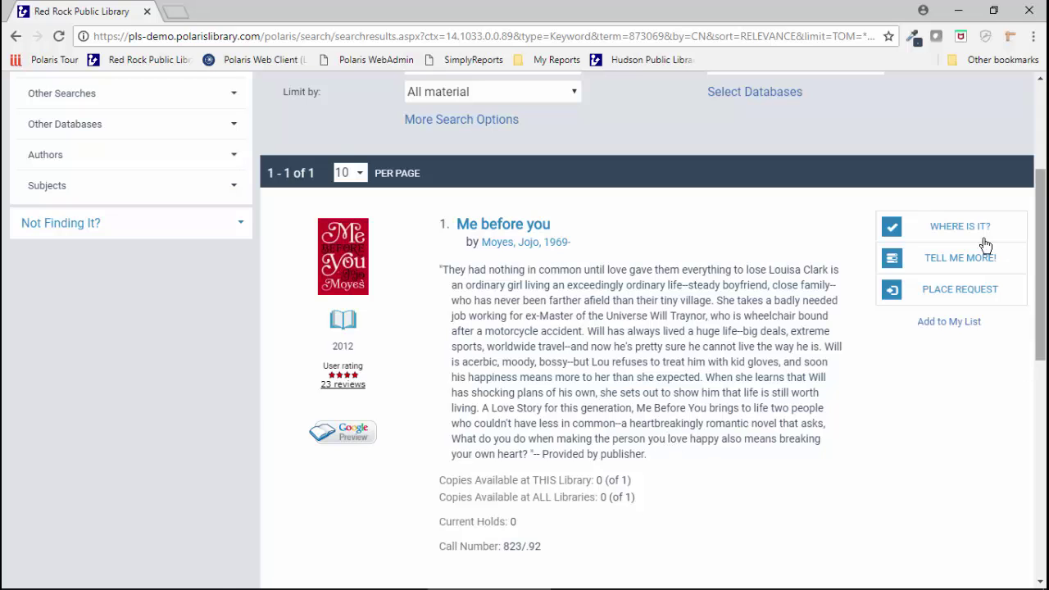
click(942, 223)
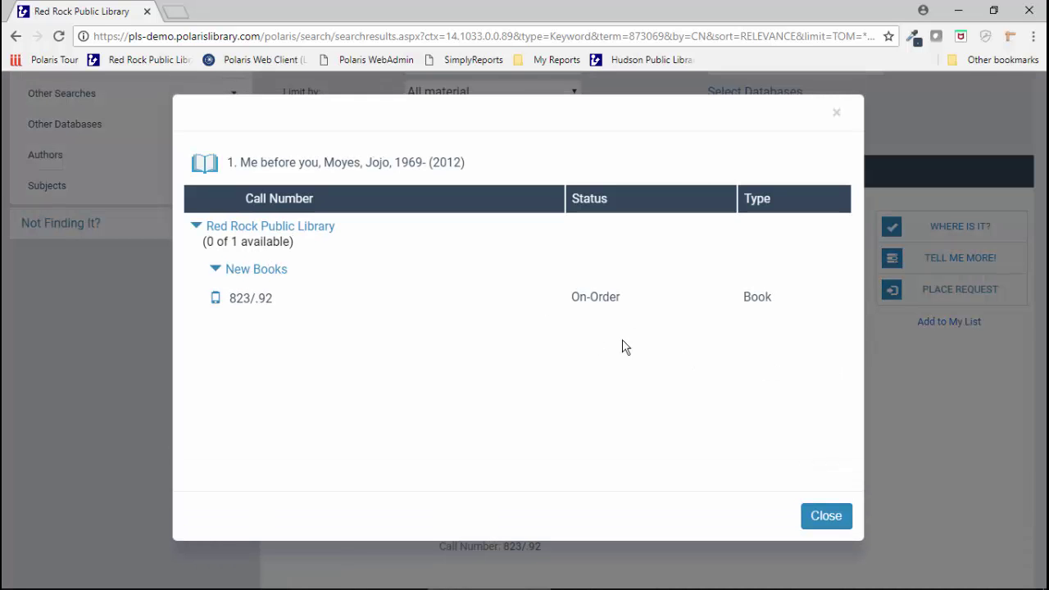
click(836, 518)
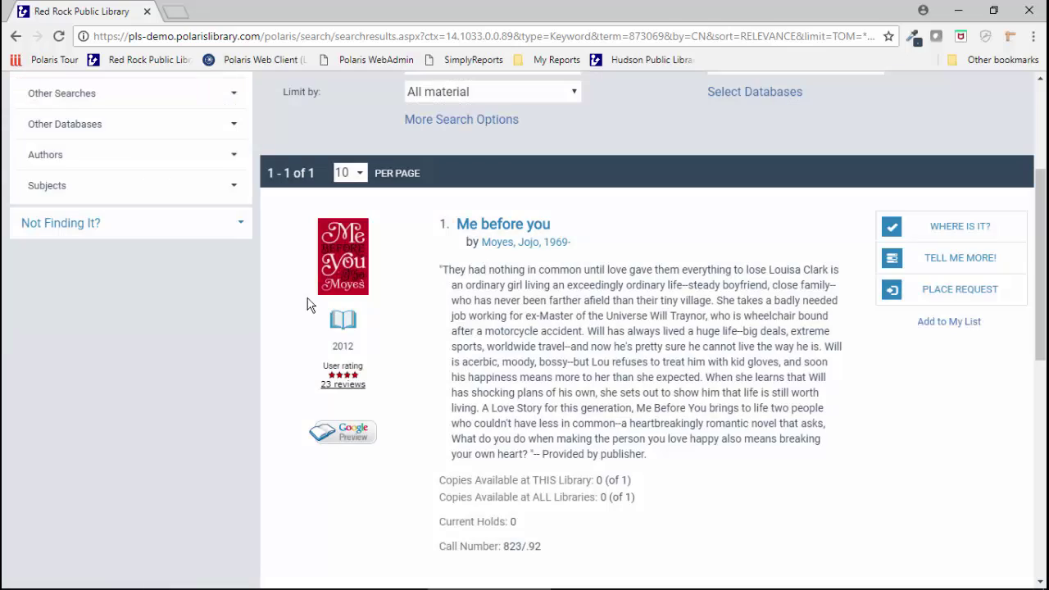
scroll(338, 144, up, 3)
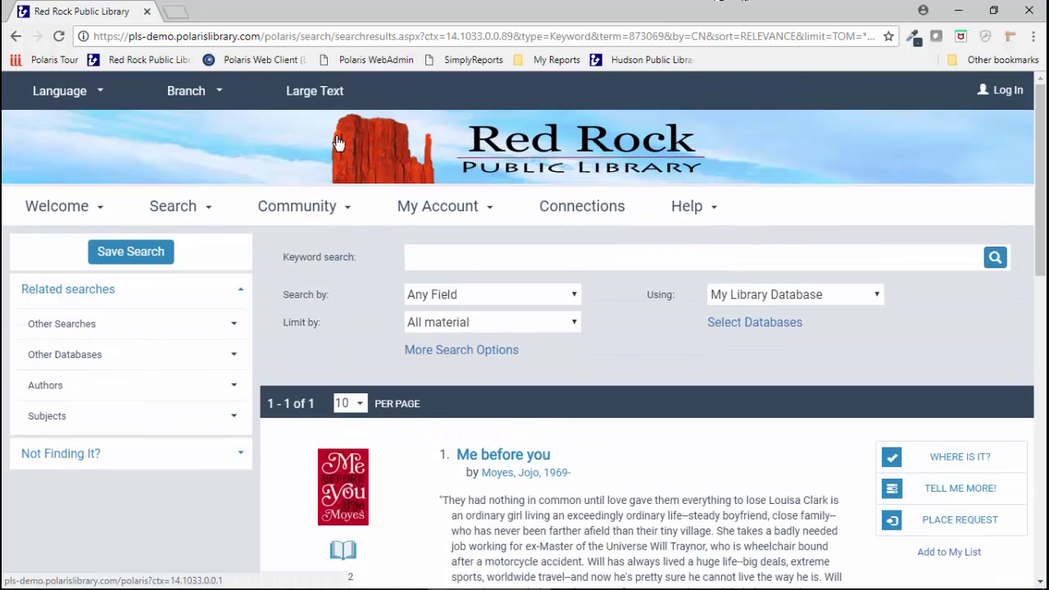
Step: Bring the Demo Terminal Server session up full screen and show the Acquisitions menu
click(958, 10)
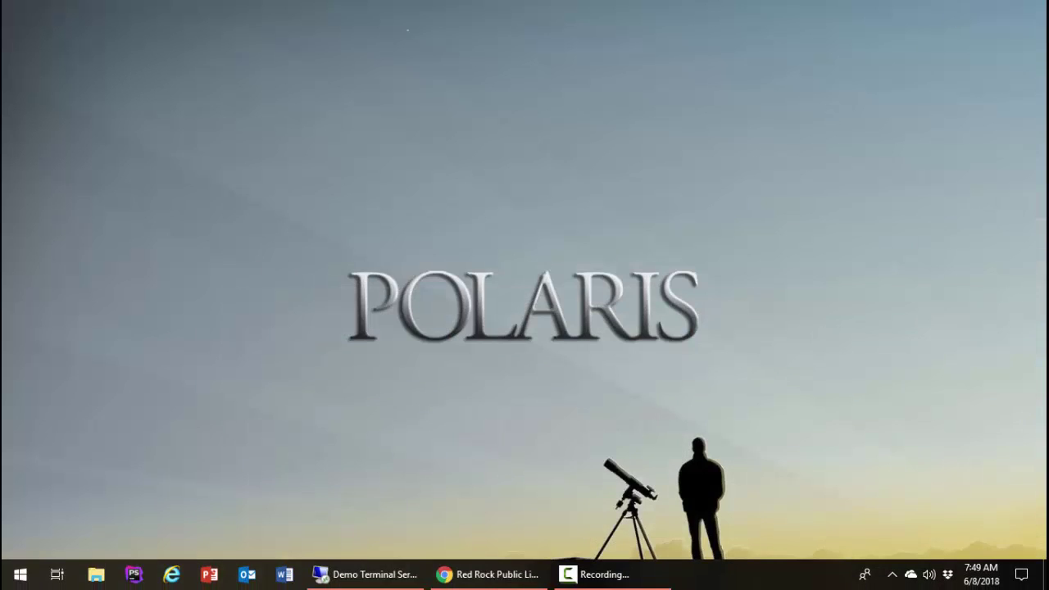
click(354, 577)
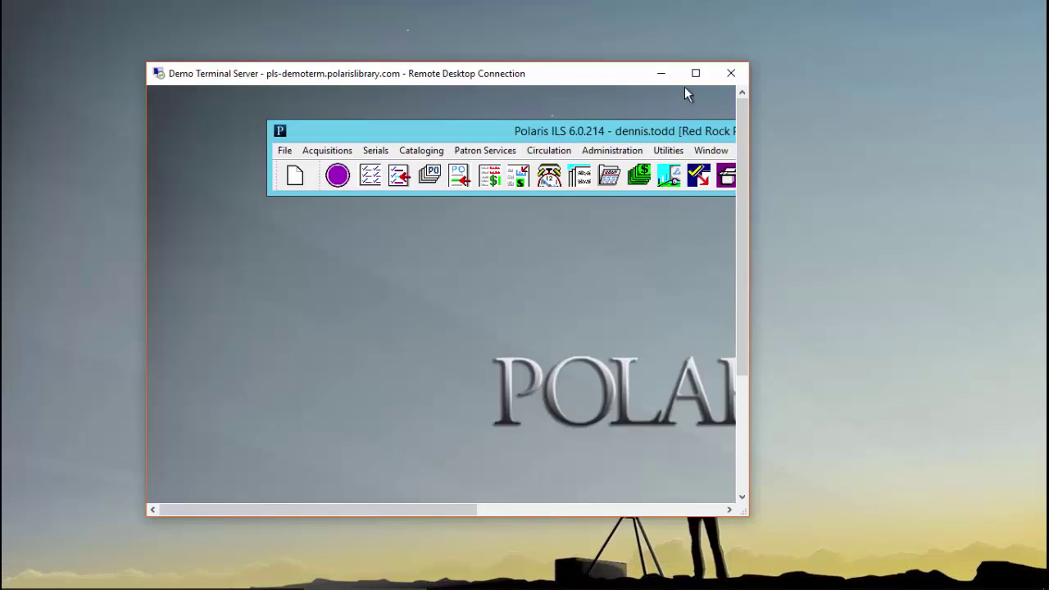
click(695, 74)
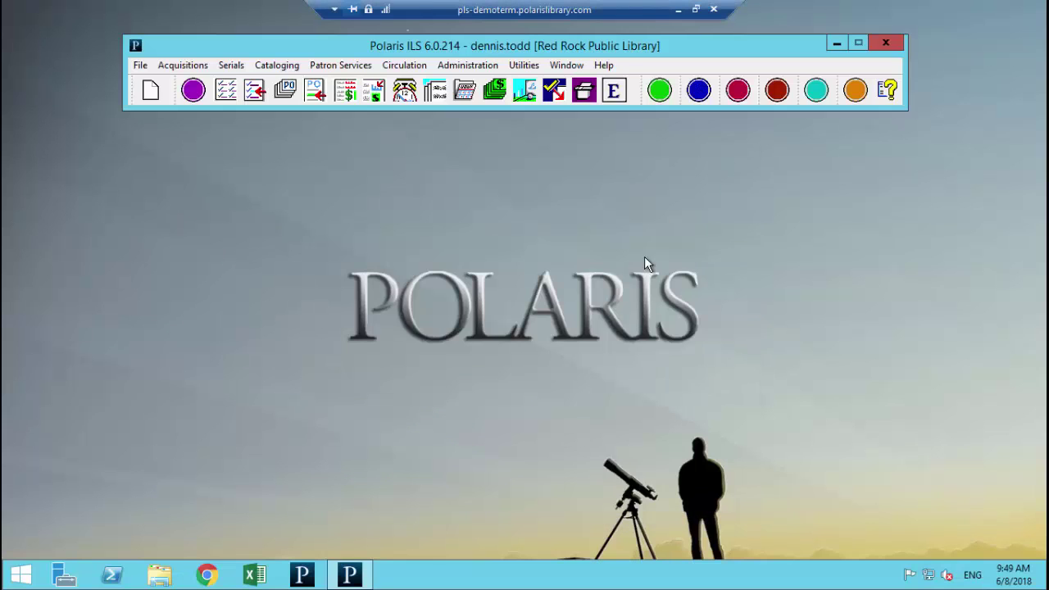
click(182, 68)
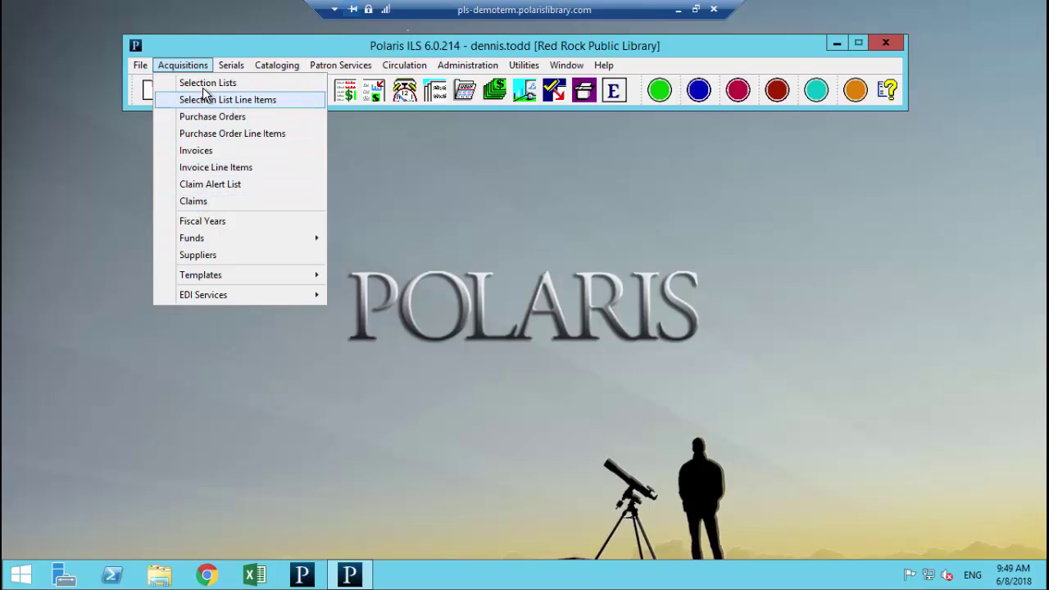
mouse_move(206, 241)
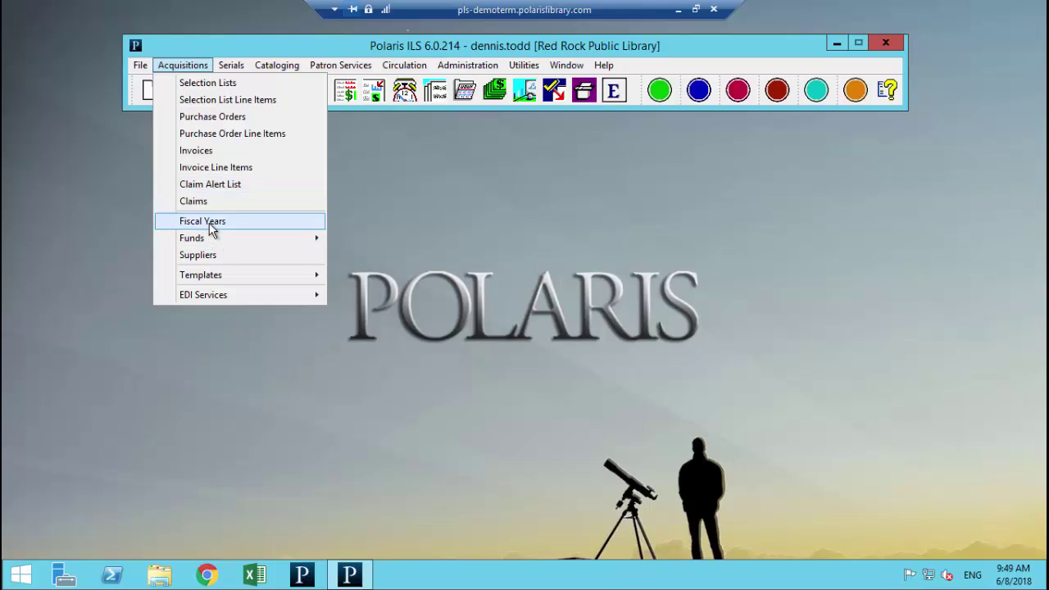
Step: Search all fiscal years with '*' and open the Fox 2018 Fund Explorer
click(210, 223)
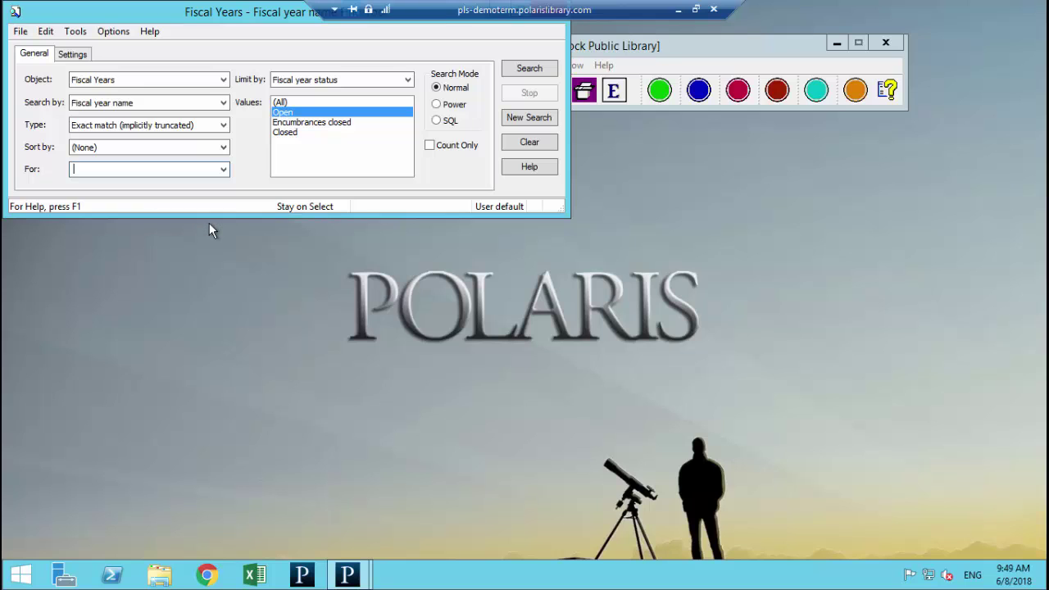
drag(150, 17, 399, 167)
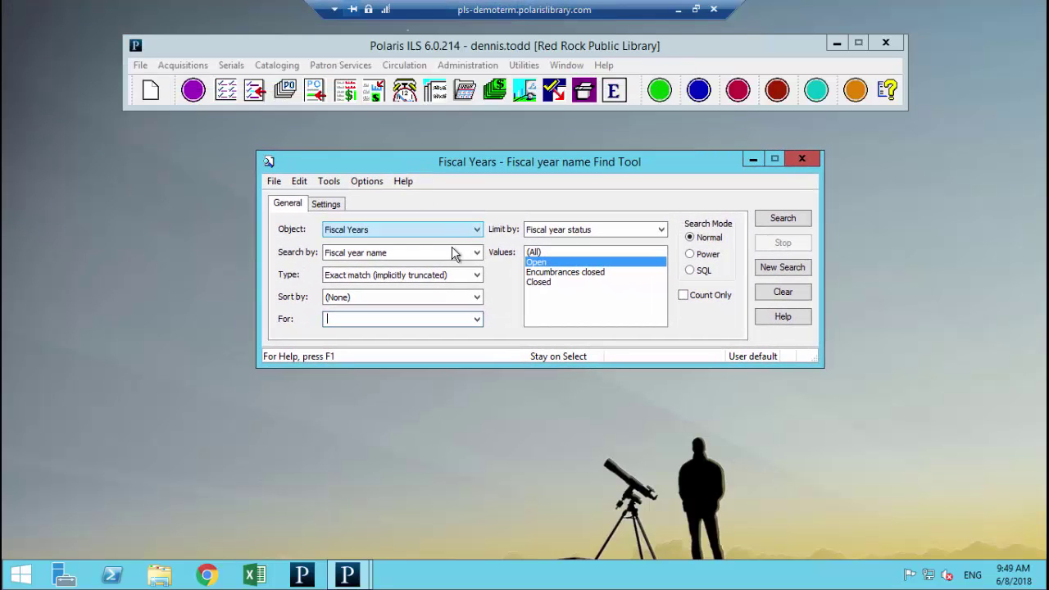
text(*)
key(Return)
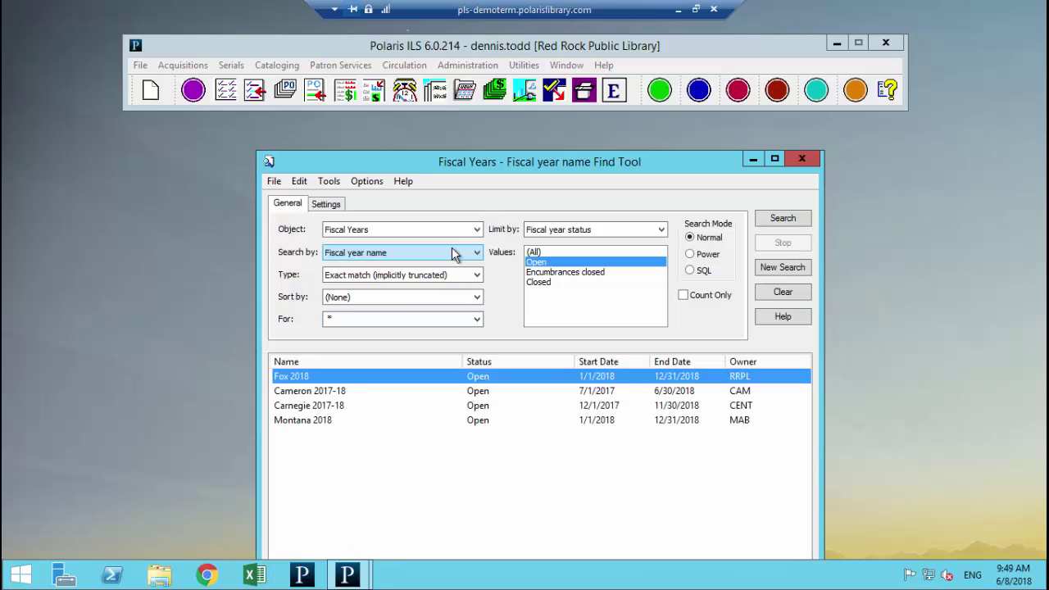
right_click(296, 380)
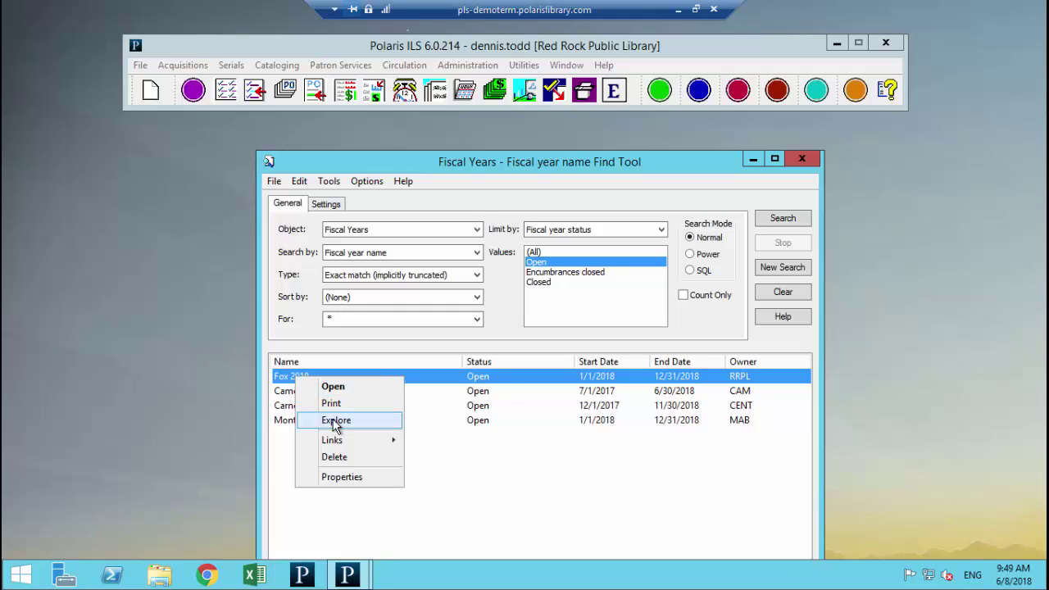
click(335, 422)
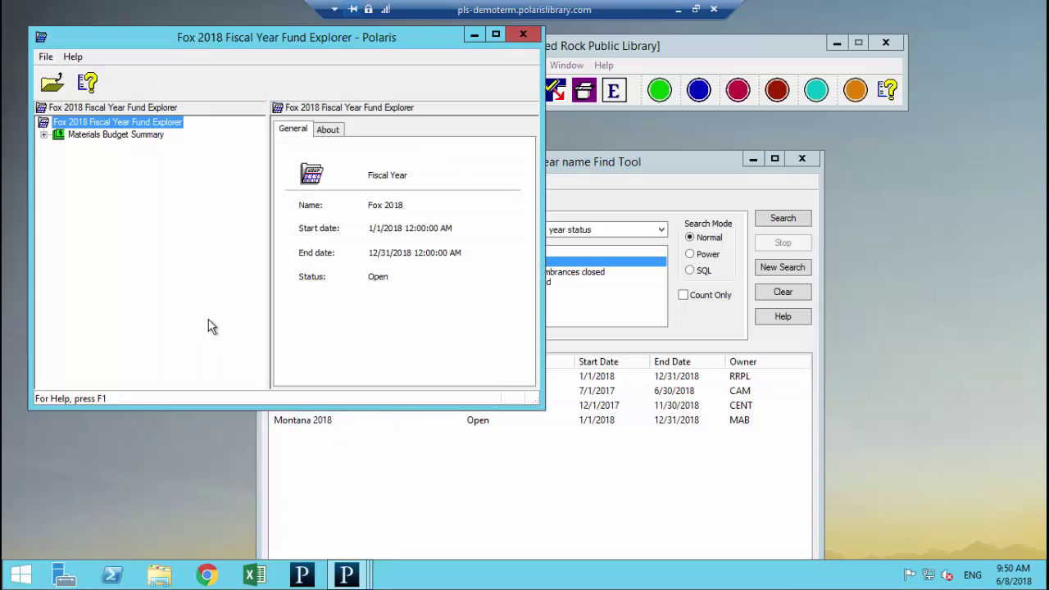
Step: Review the Materials Budget, Children's Summary and Adult Books fund totals, then close both windows
click(43, 135)
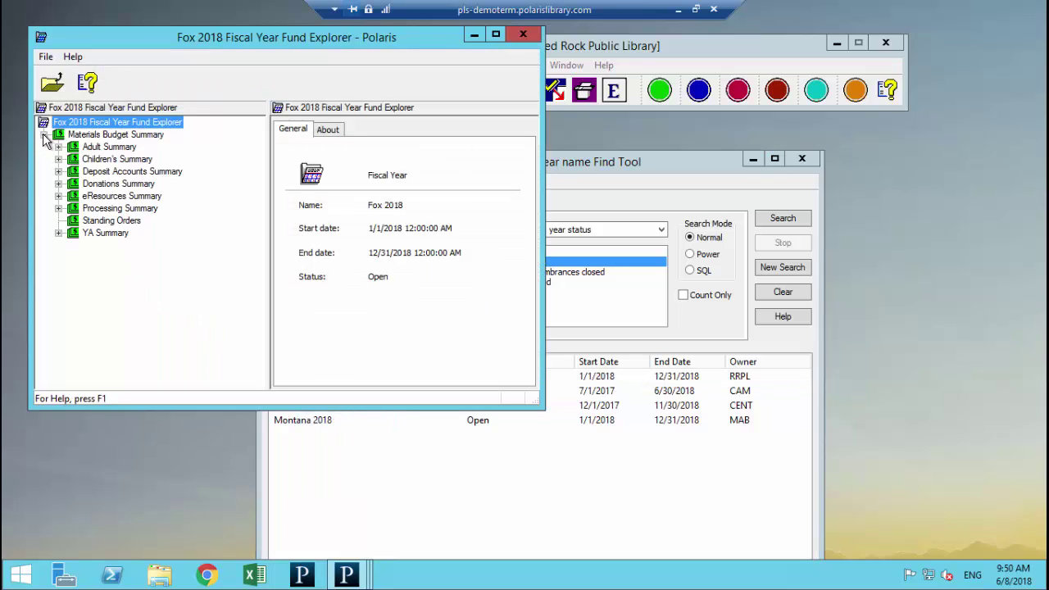
click(100, 136)
click(105, 159)
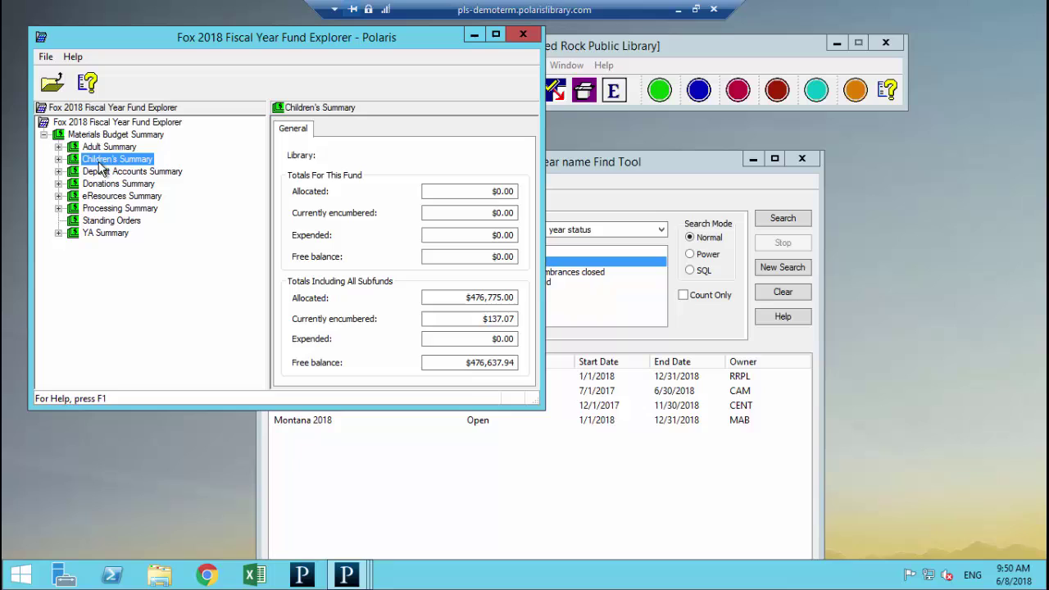
click(59, 148)
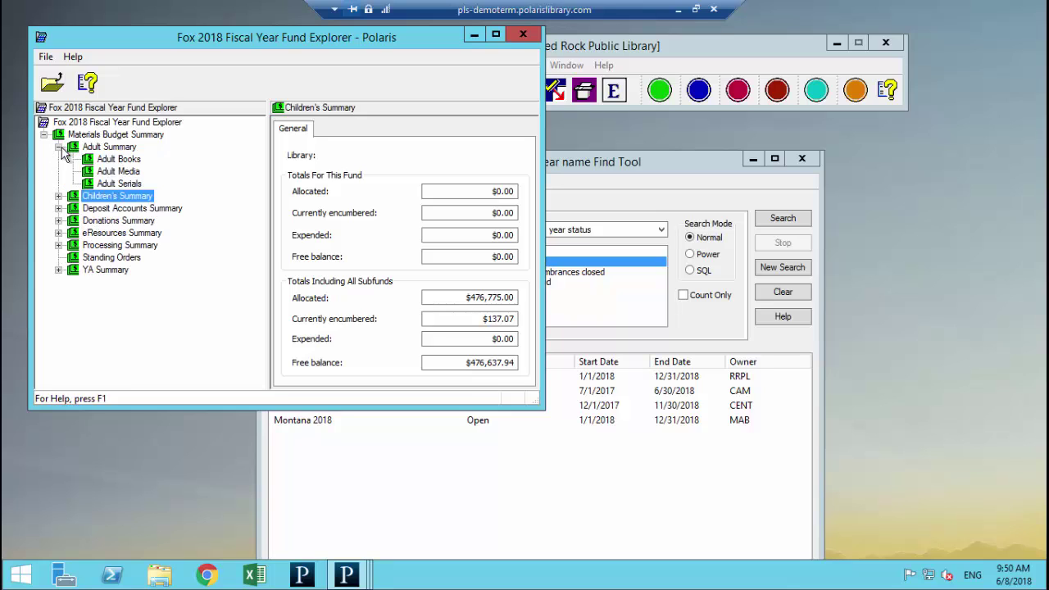
click(111, 162)
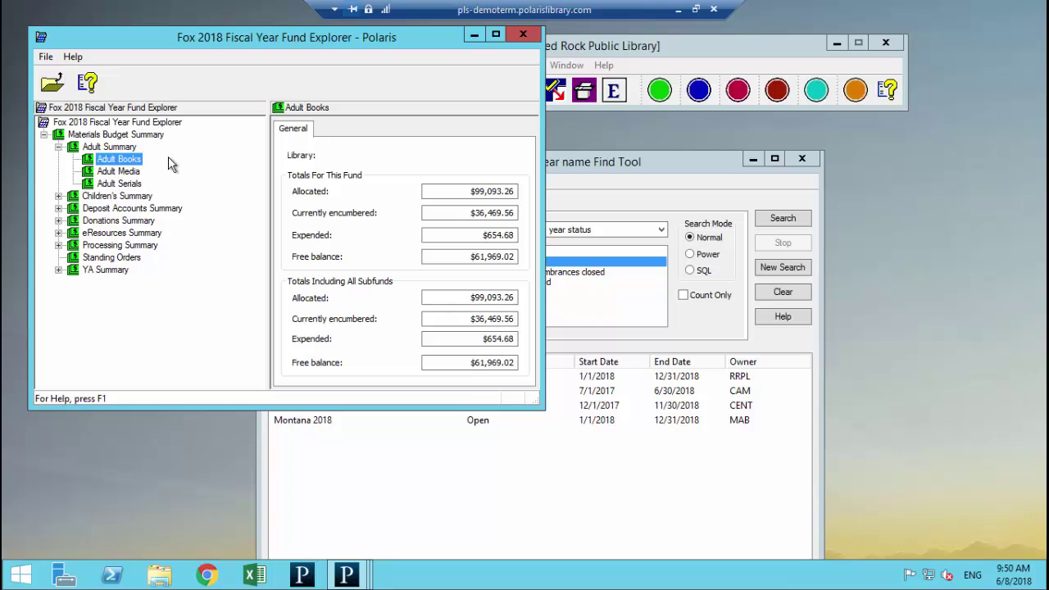
click(523, 34)
click(801, 160)
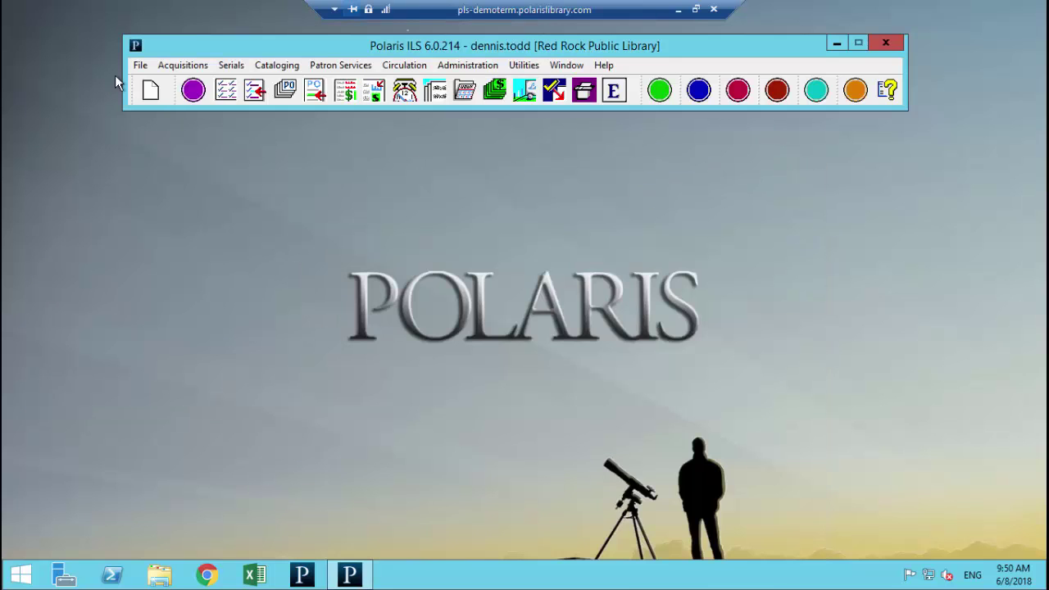
Step: Search suppliers for 'baker' and open the Baker & Taylor - General record
click(183, 65)
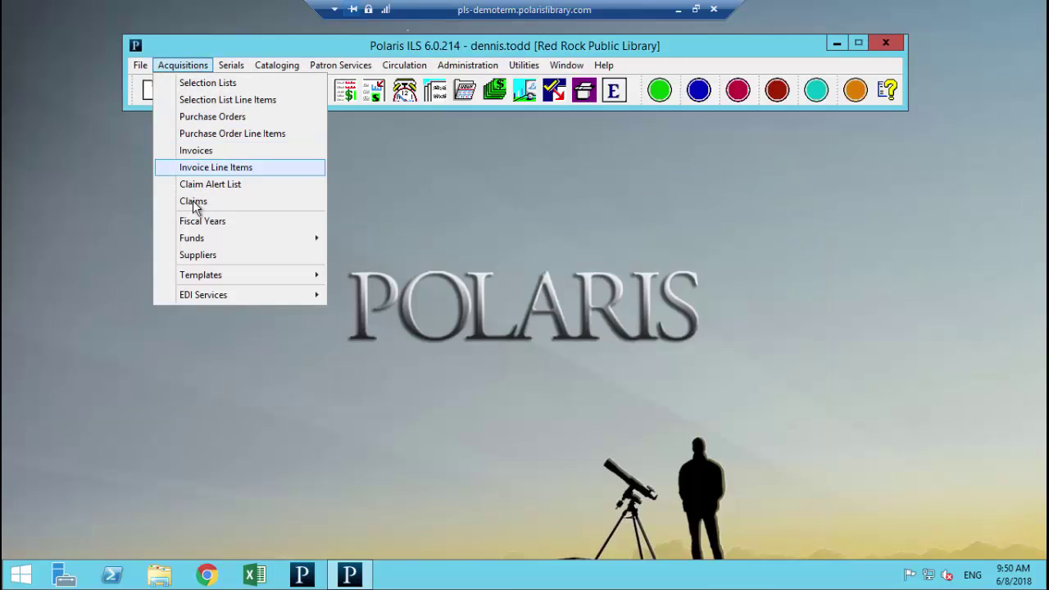
click(201, 255)
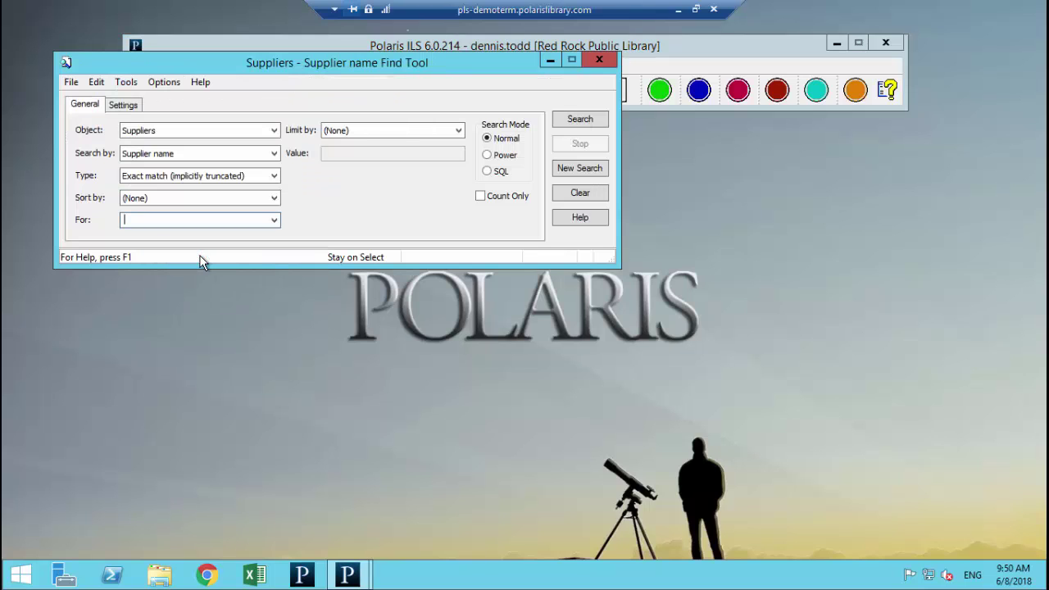
text(baker)
key(Return)
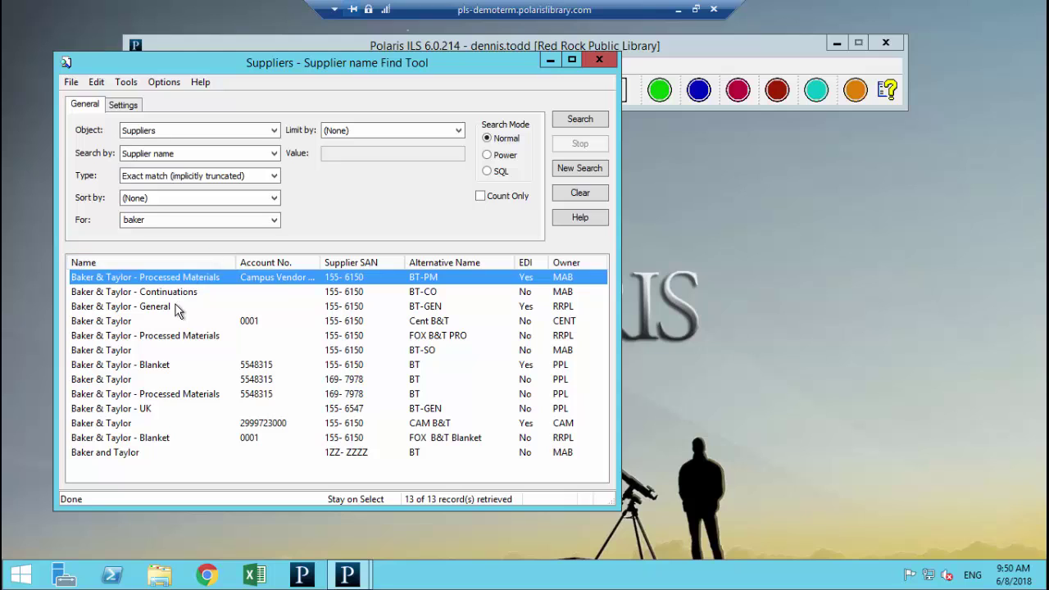
double_click(175, 309)
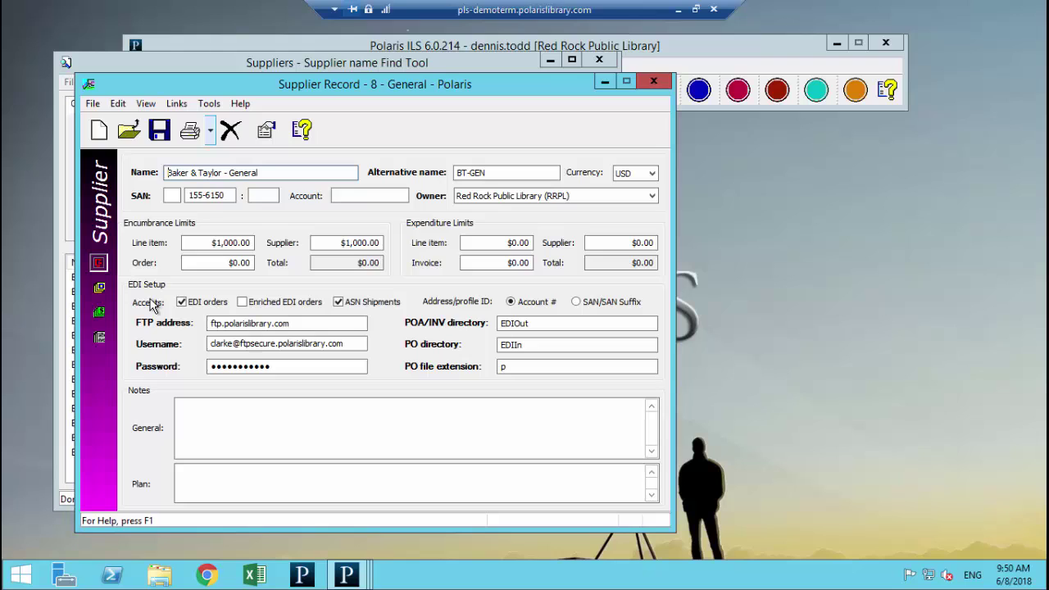
Step: Review the supplier's ordering, payment and claims details, then close the record and search
click(99, 288)
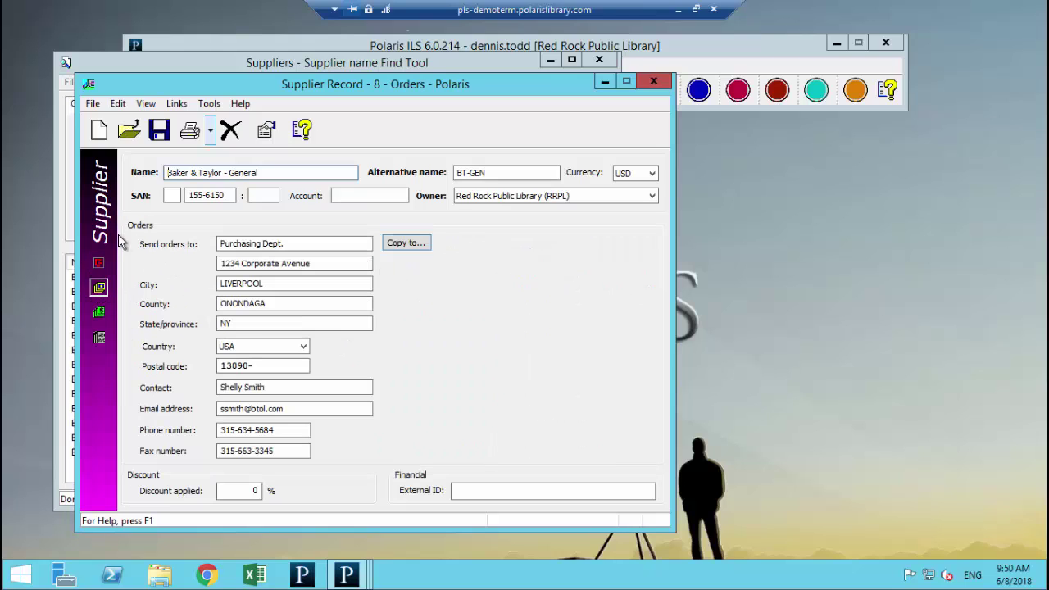
click(99, 311)
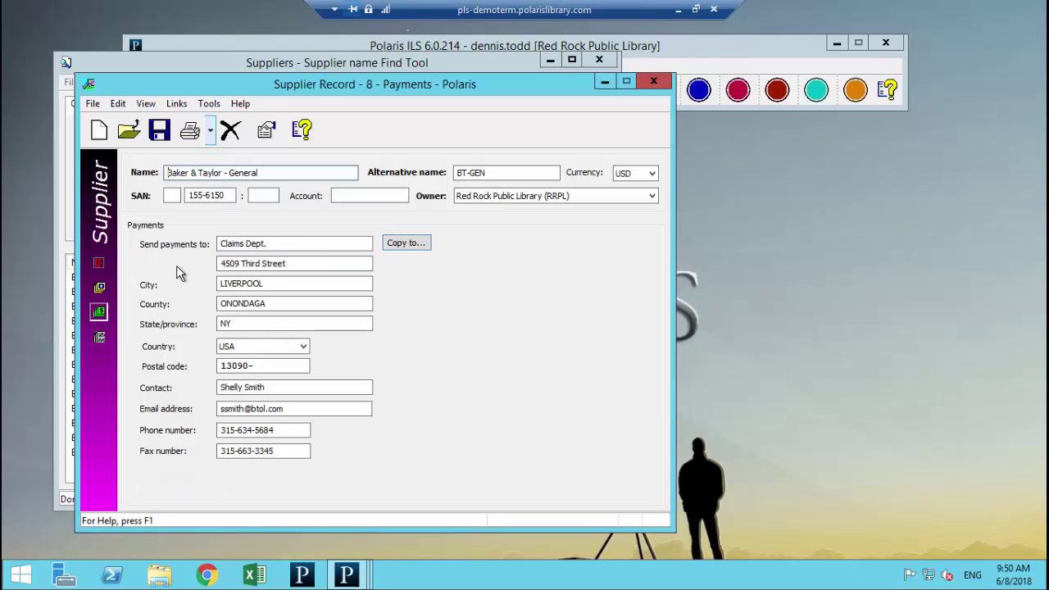
click(99, 337)
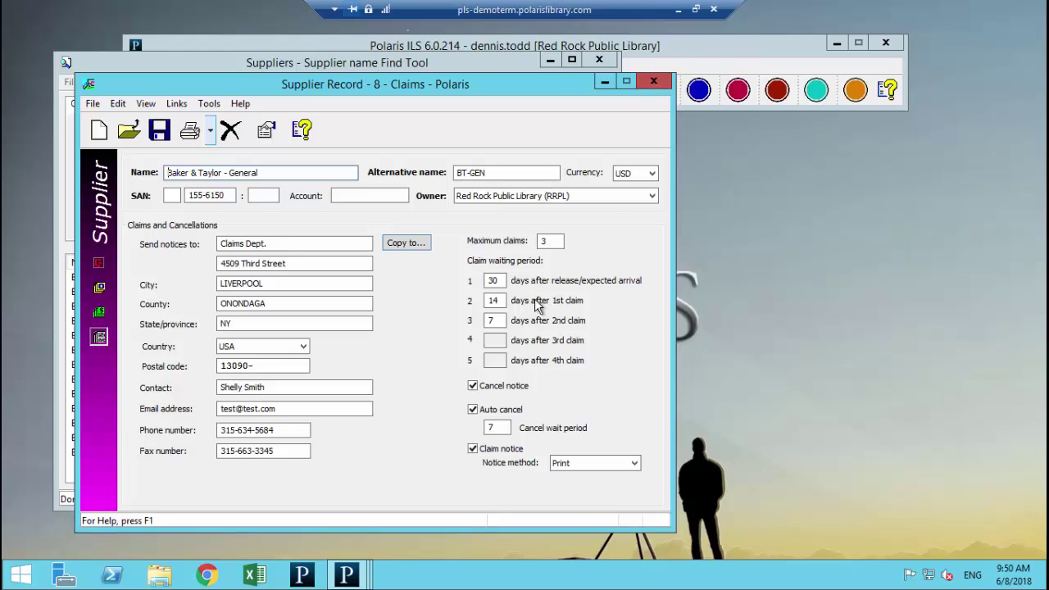
click(647, 81)
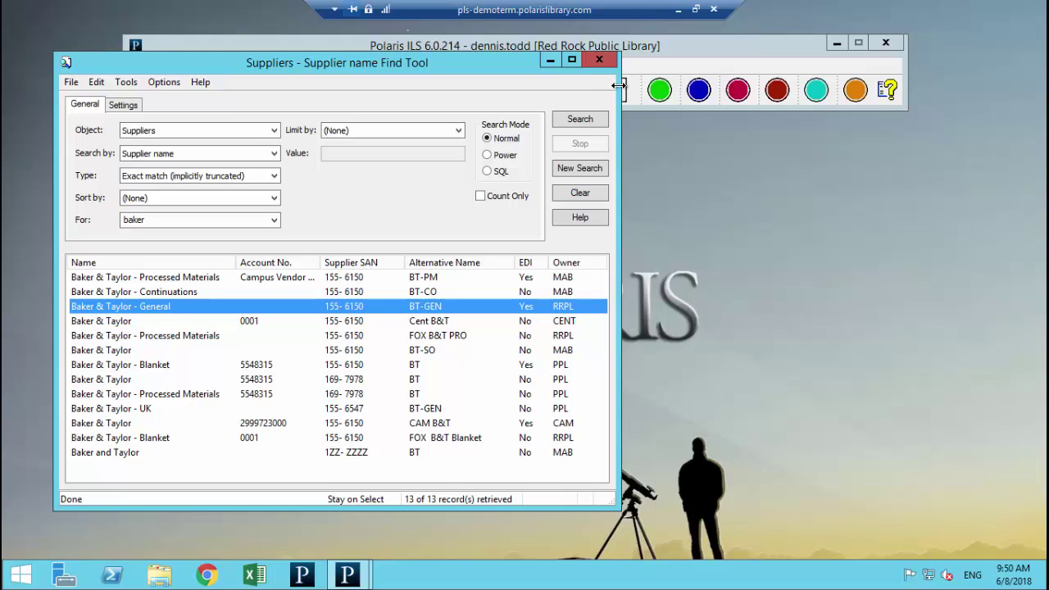
click(598, 60)
Step: Search purchase orders by PO date with the From day changed to 7
click(181, 66)
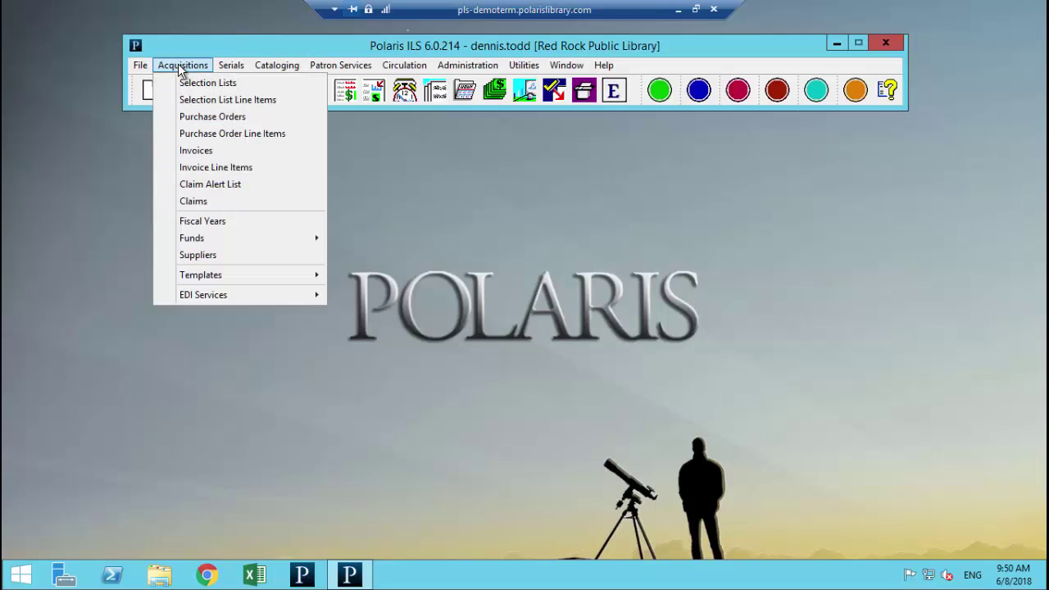
click(210, 117)
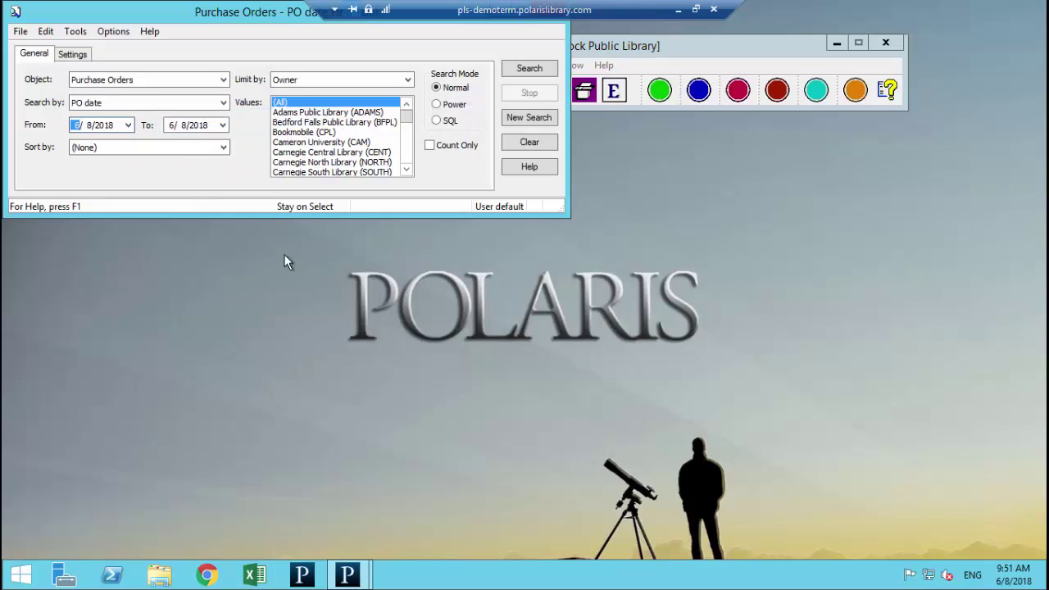
drag(250, 17, 291, 78)
drag(322, 133, 369, 176)
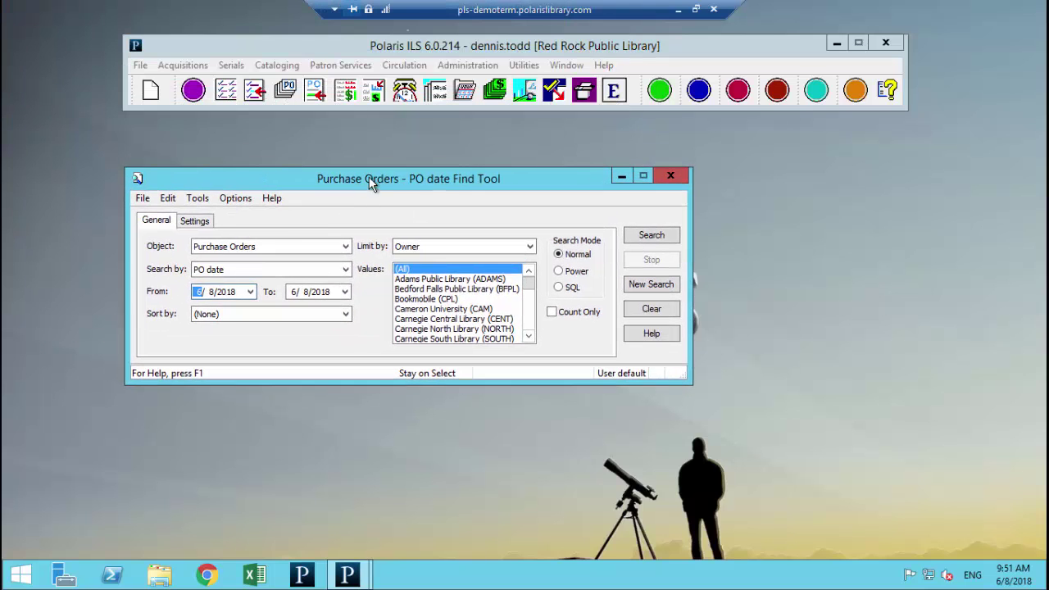
click(209, 293)
text(7)
key(Return)
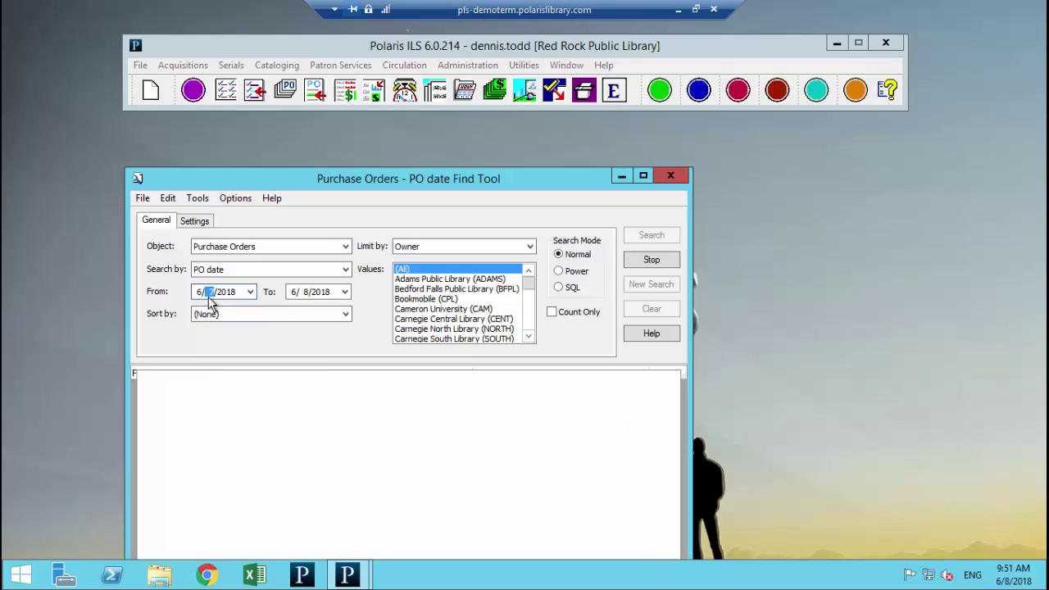
Step: Open PO 2018-1809 and review its line items and supplier Baker & Taylor - General
double_click(190, 408)
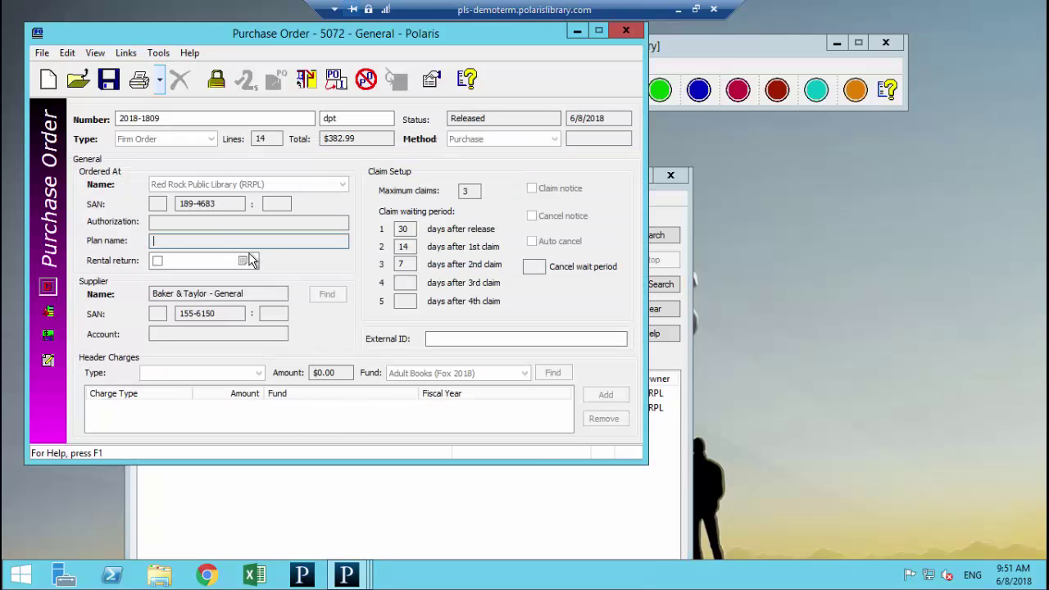
drag(113, 30, 194, 92)
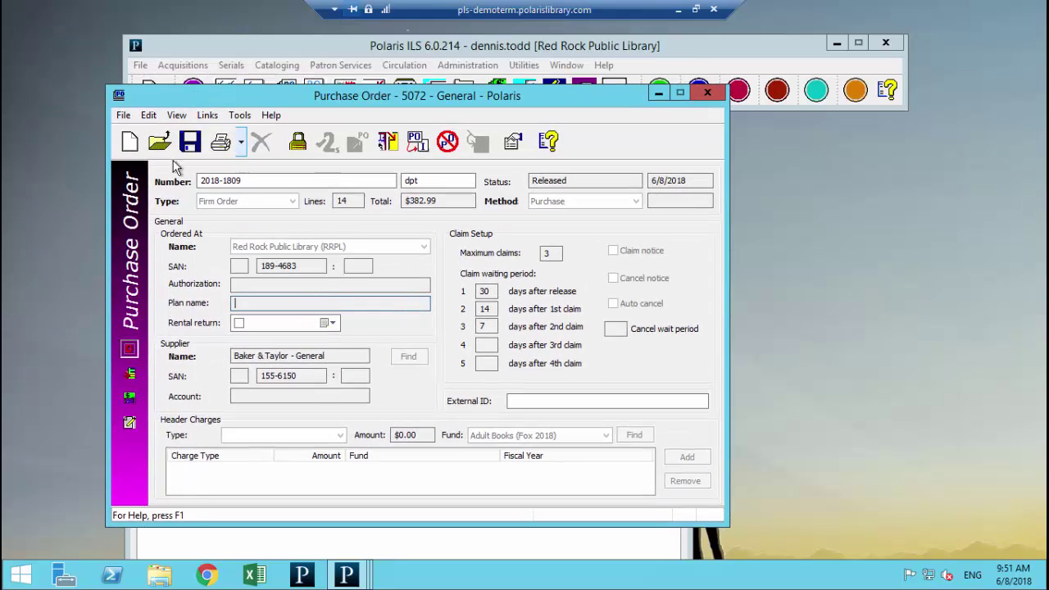
click(130, 374)
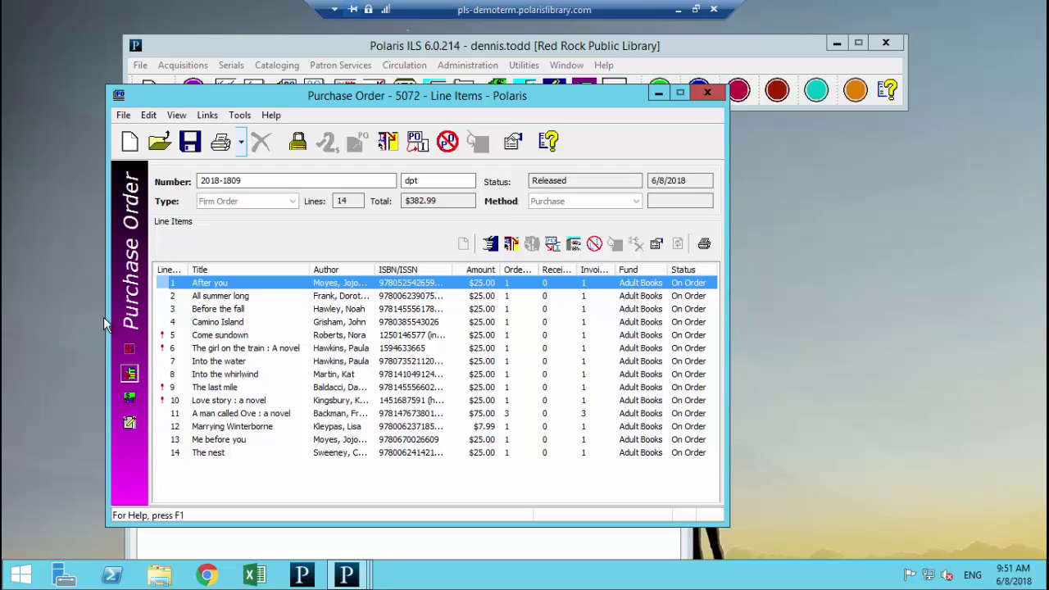
click(131, 352)
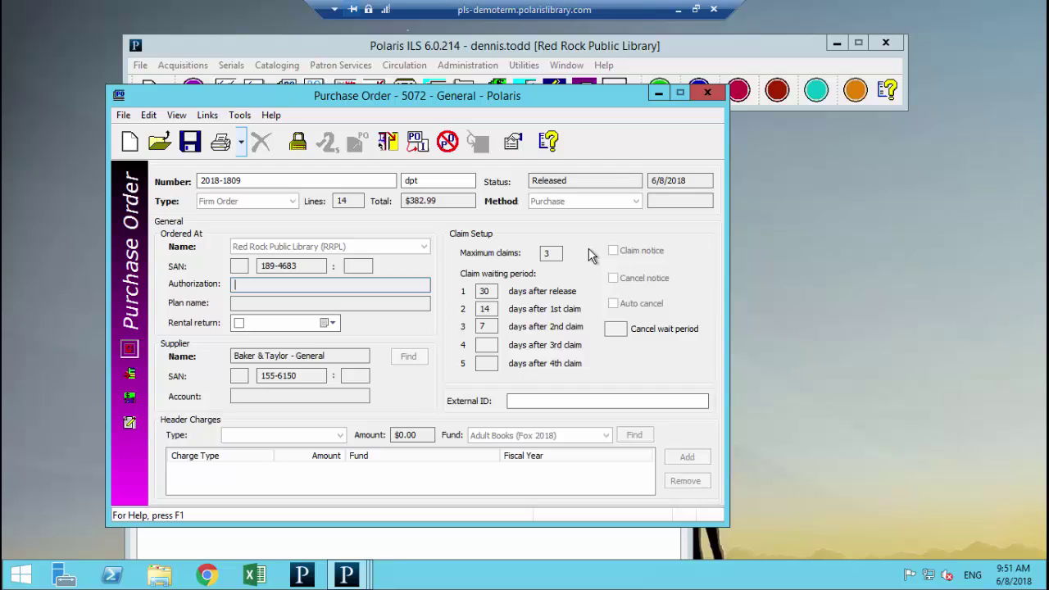
click(333, 355)
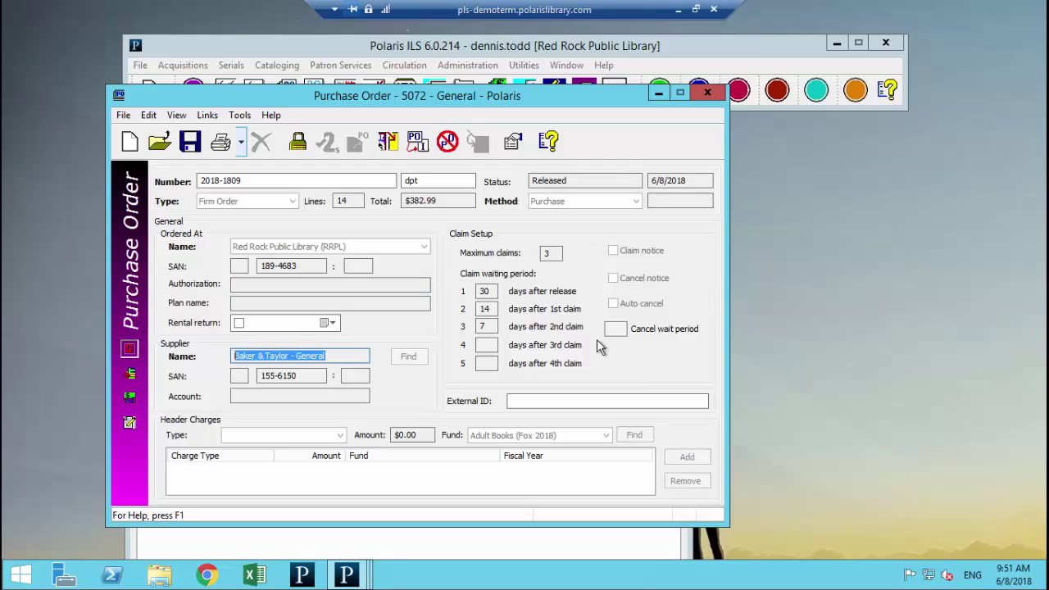
click(130, 374)
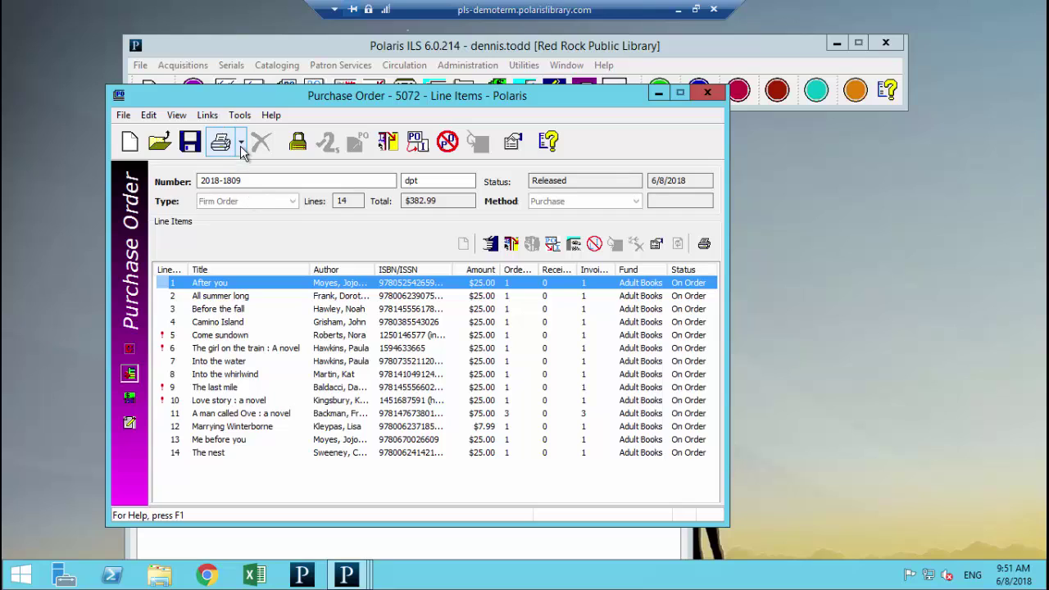
Step: Browse the purchase order's Tools, File and Links menus without taking any action
click(240, 116)
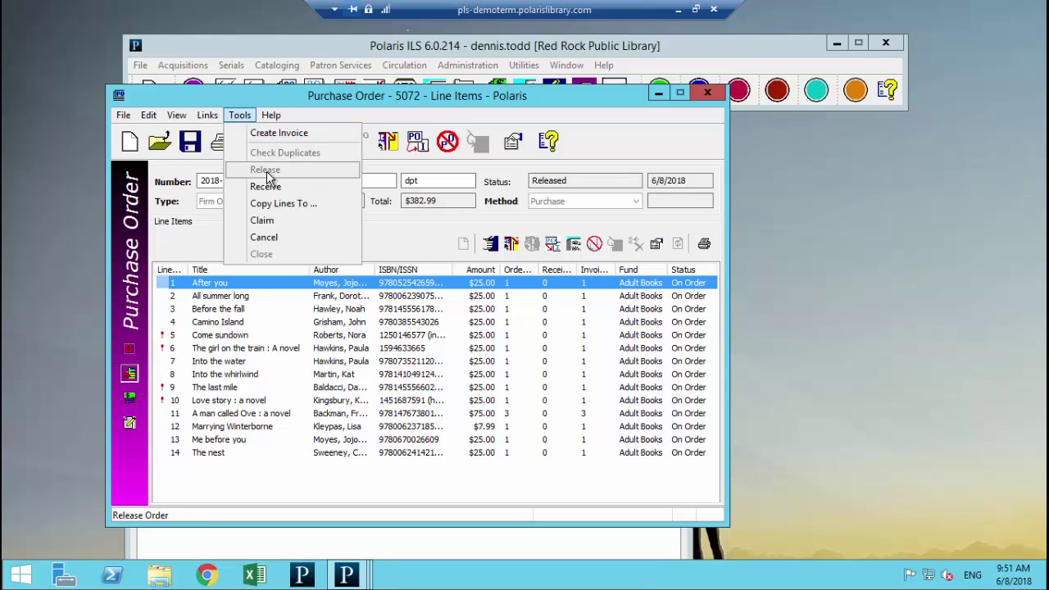
click(123, 117)
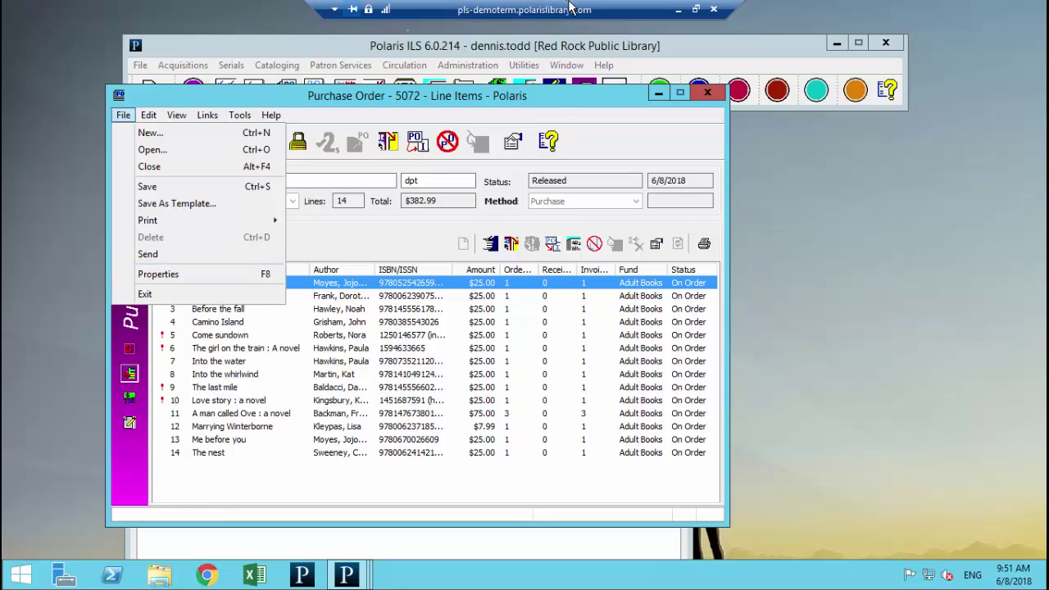
click(572, 100)
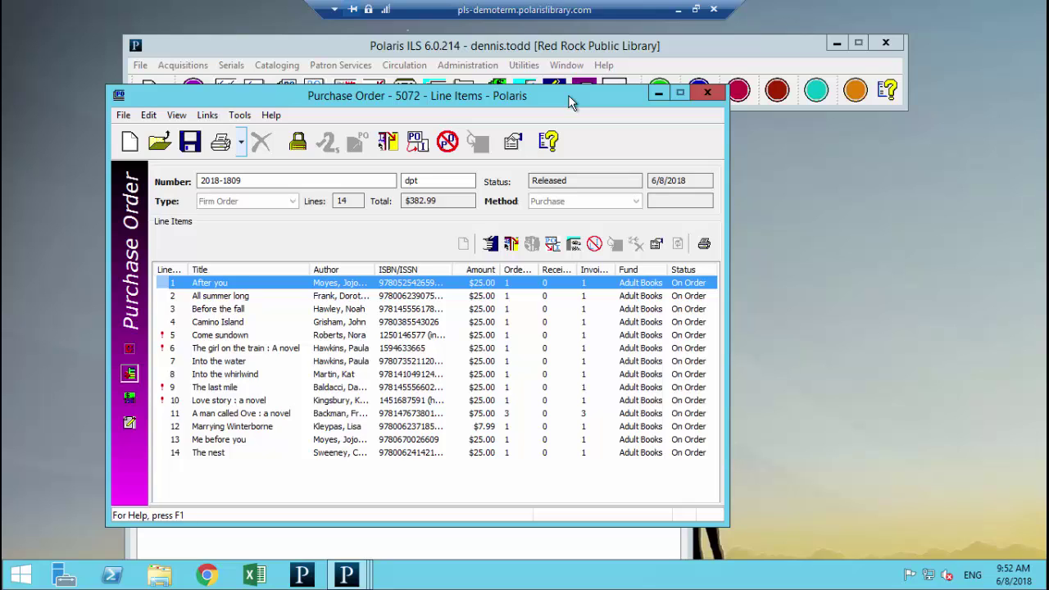
click(207, 116)
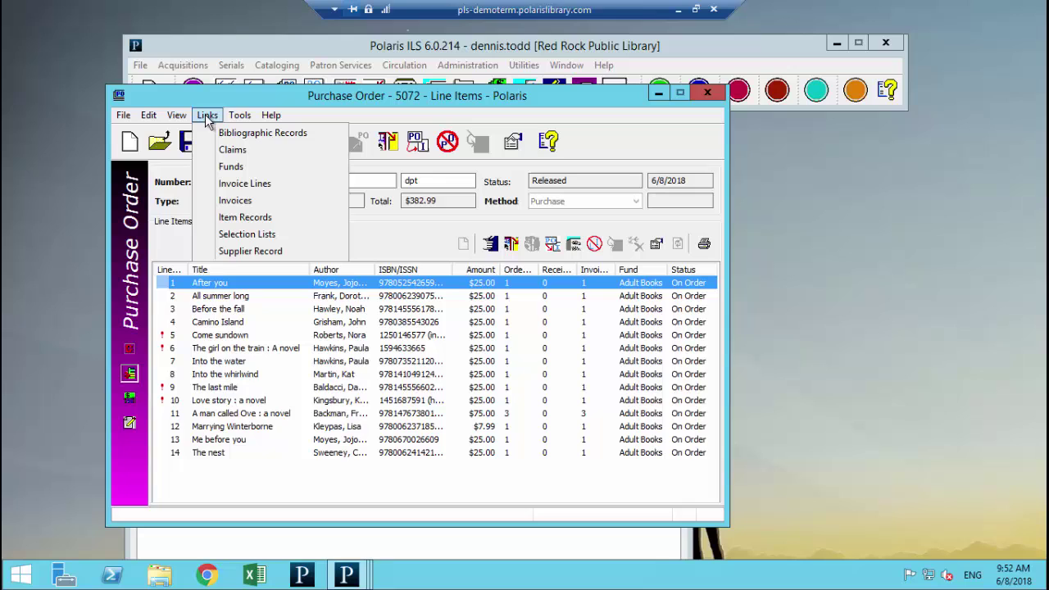
Step: Open linked invoice 2047, close the PO, and review the invoice's general details and line items
click(235, 203)
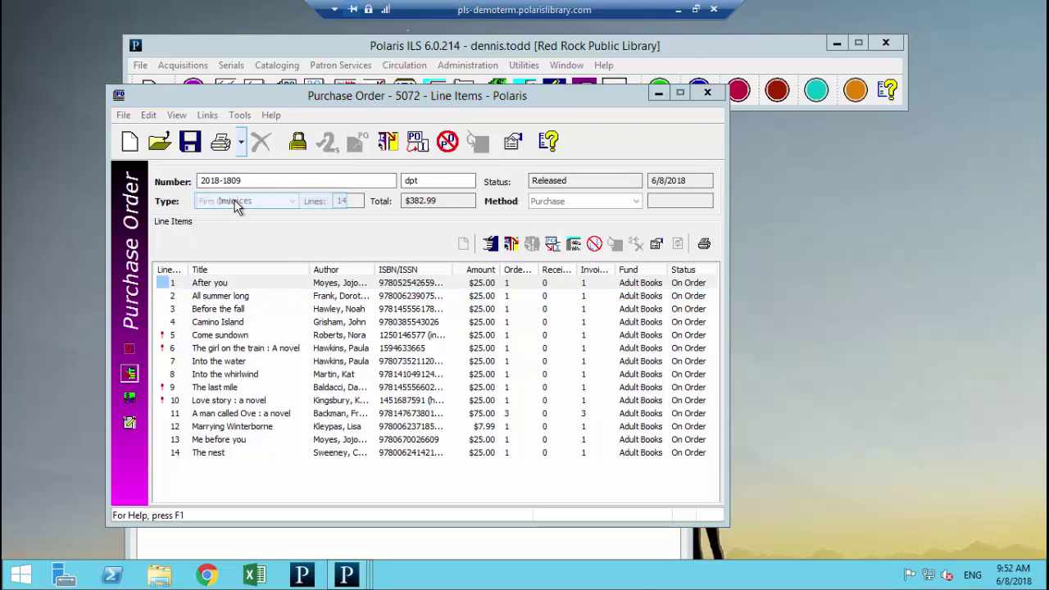
click(708, 95)
drag(371, 62, 546, 124)
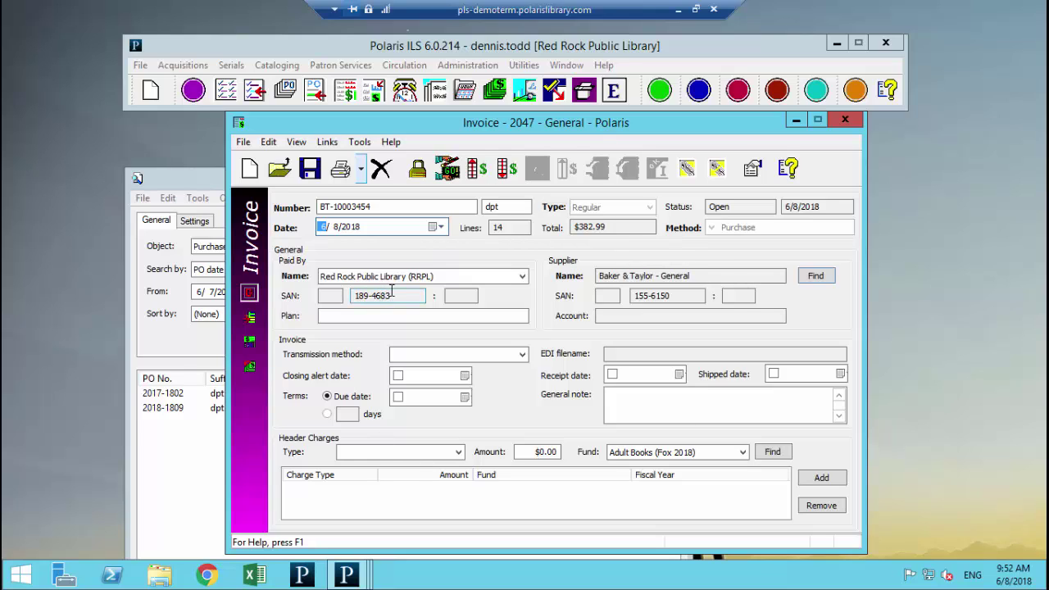
click(250, 319)
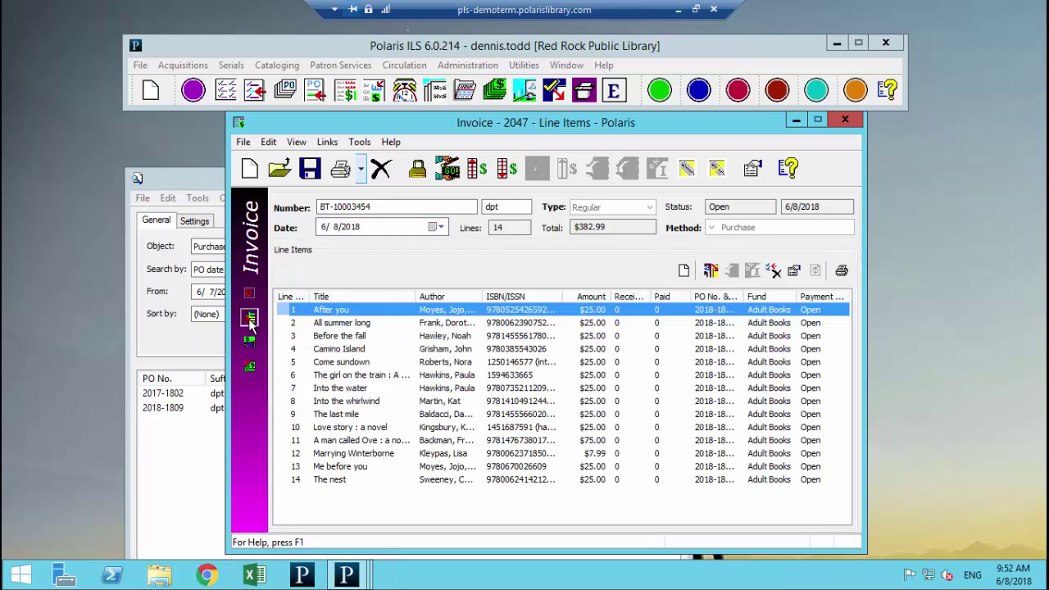
click(248, 297)
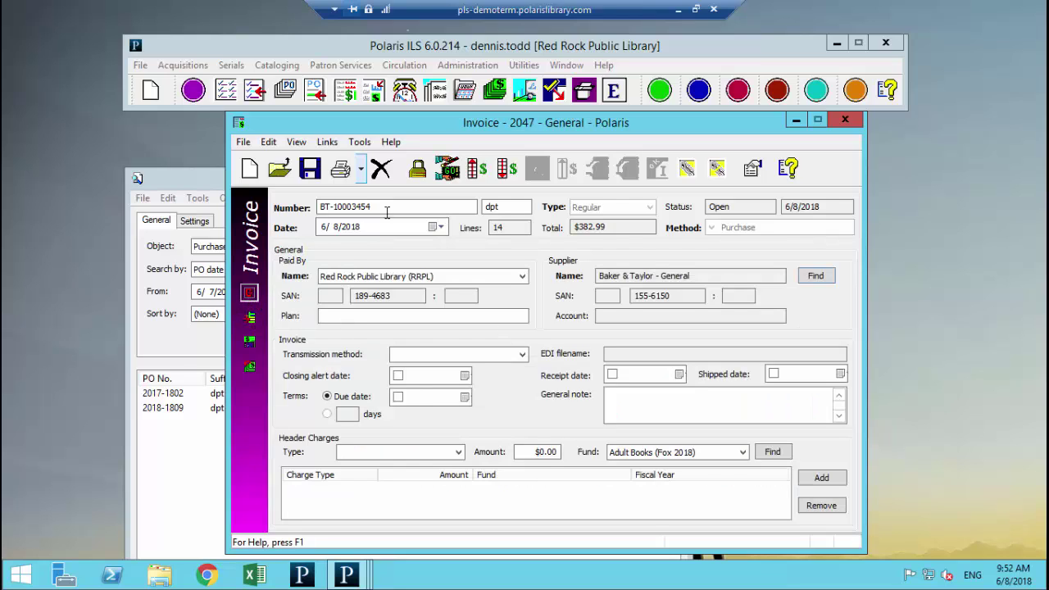
click(250, 321)
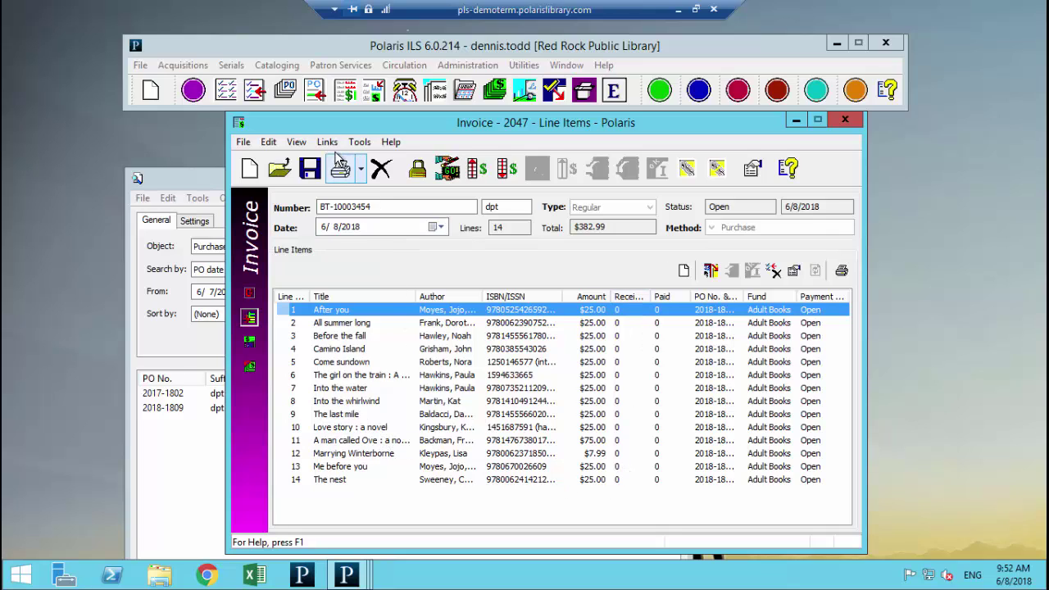
Step: Check the Pay option under Tools, then close the invoice and purchase order search
click(358, 146)
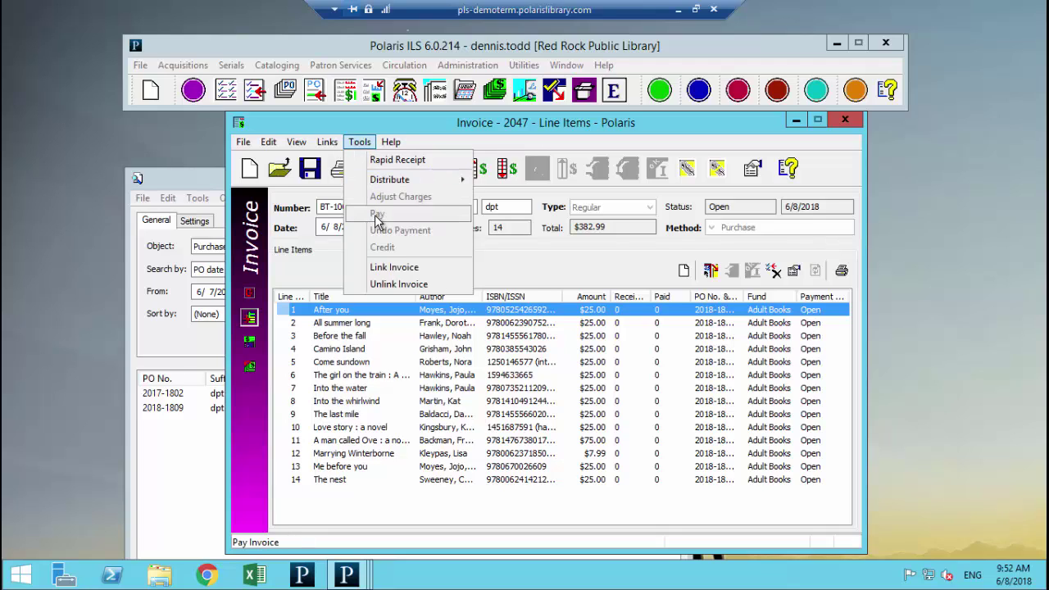
click(546, 263)
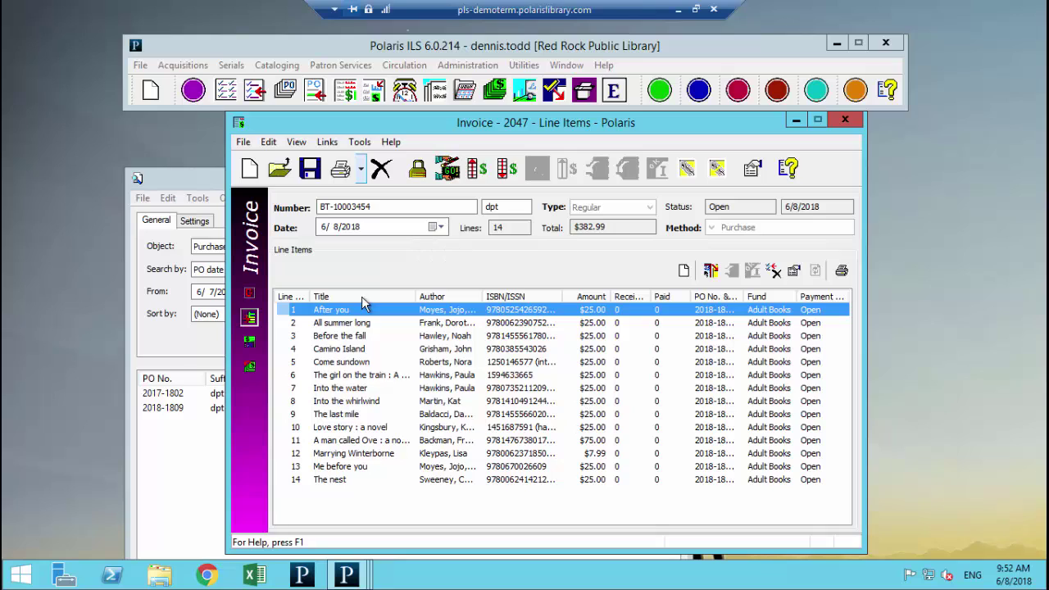
click(837, 121)
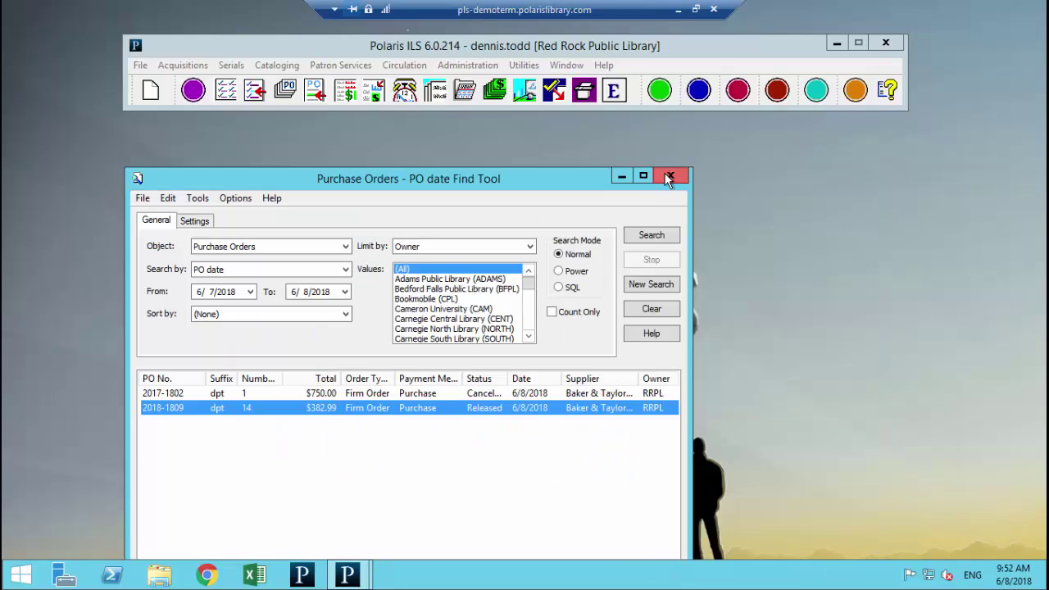
click(668, 178)
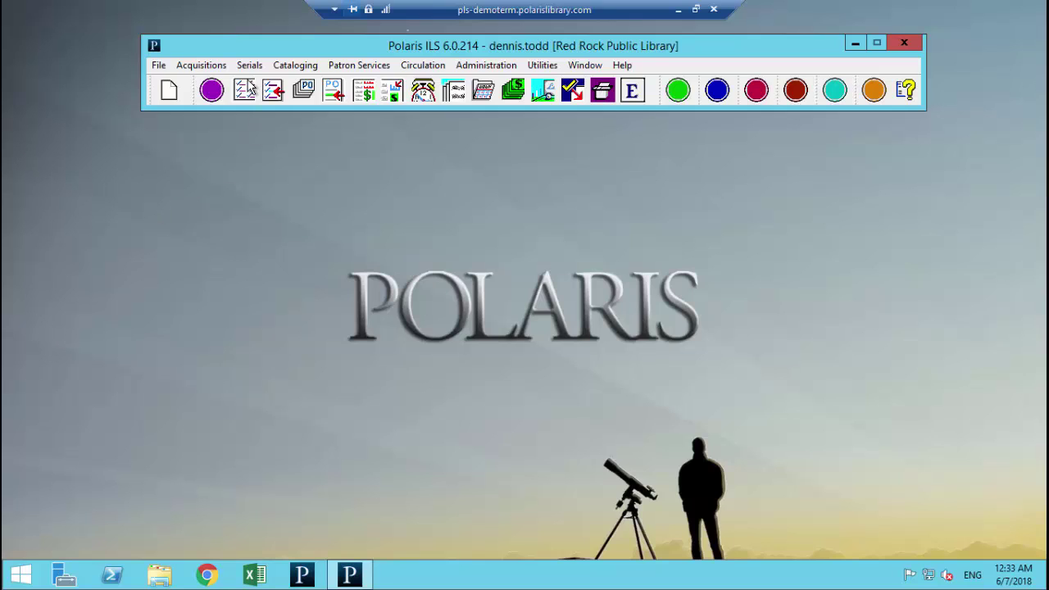
Step: Find the check-in record by Non-public note 03570760 and open Architectural digest record 206
click(246, 67)
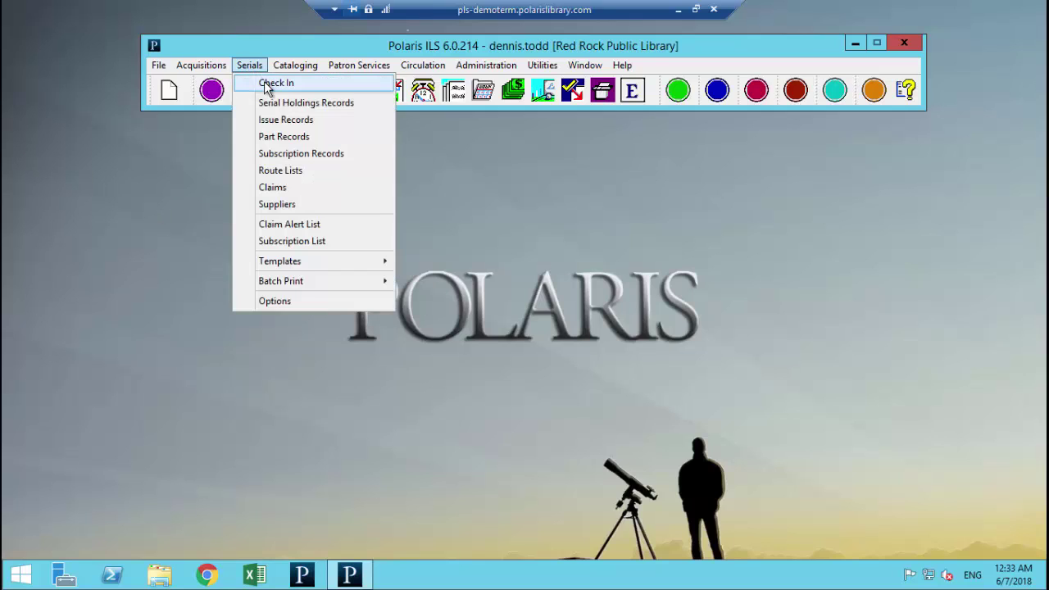
click(267, 85)
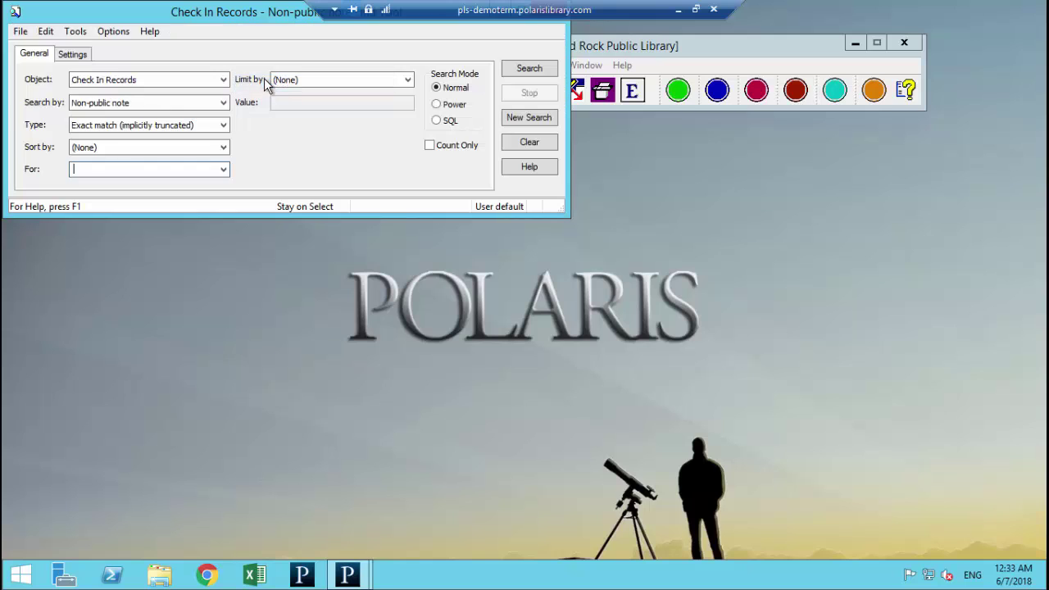
drag(225, 14, 555, 175)
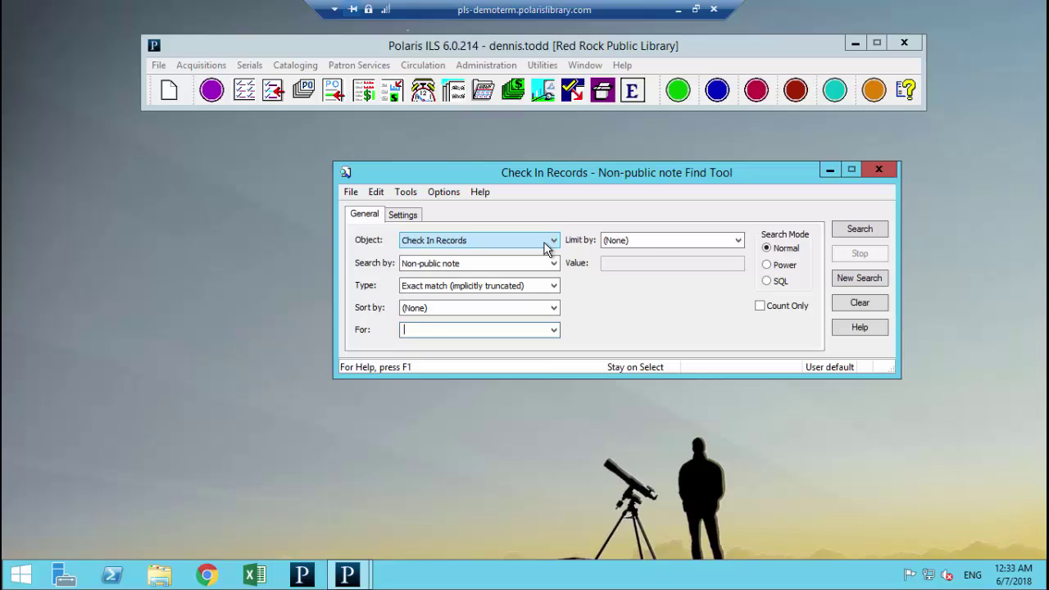
text(03570760)
key(Return)
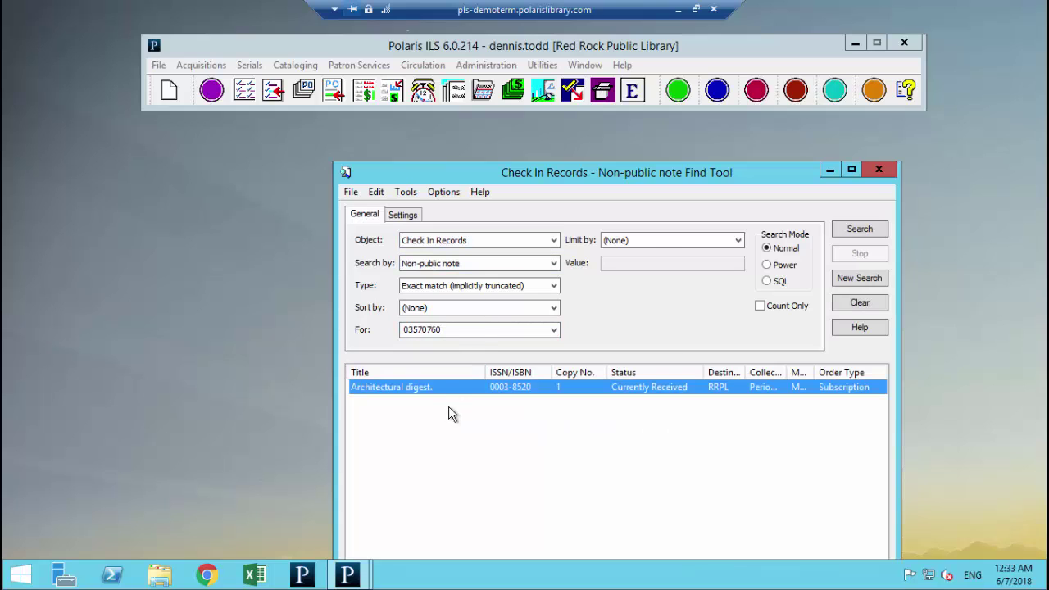
double_click(433, 387)
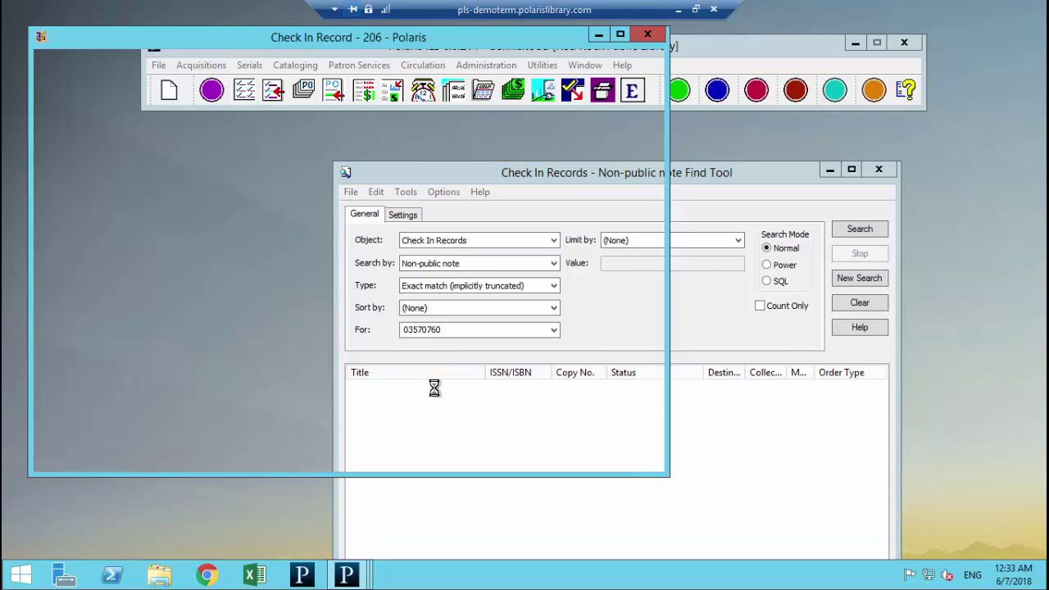
click(878, 169)
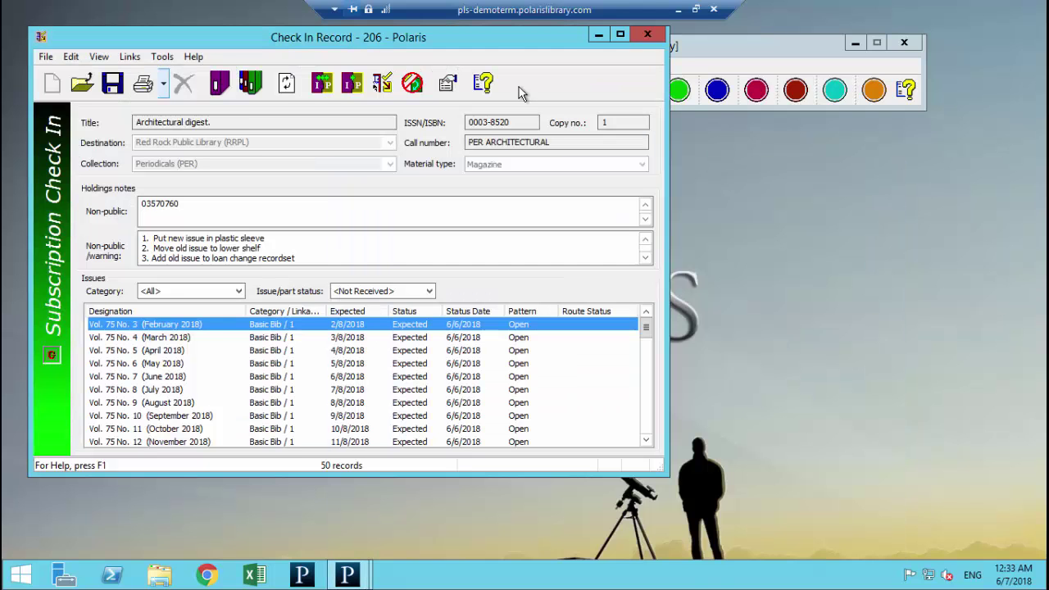
drag(648, 128, 655, 122)
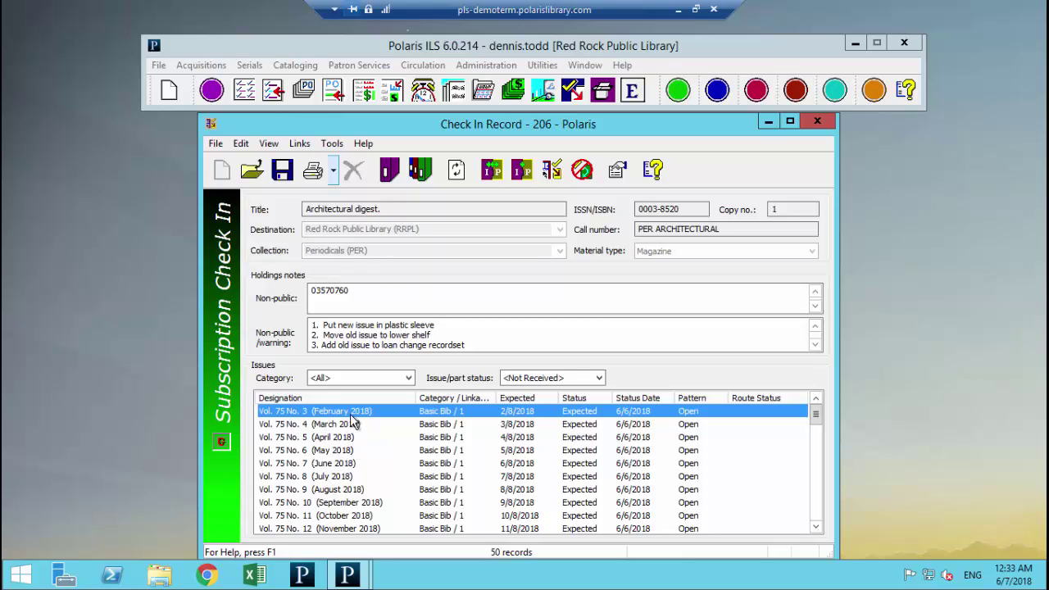
double_click(354, 417)
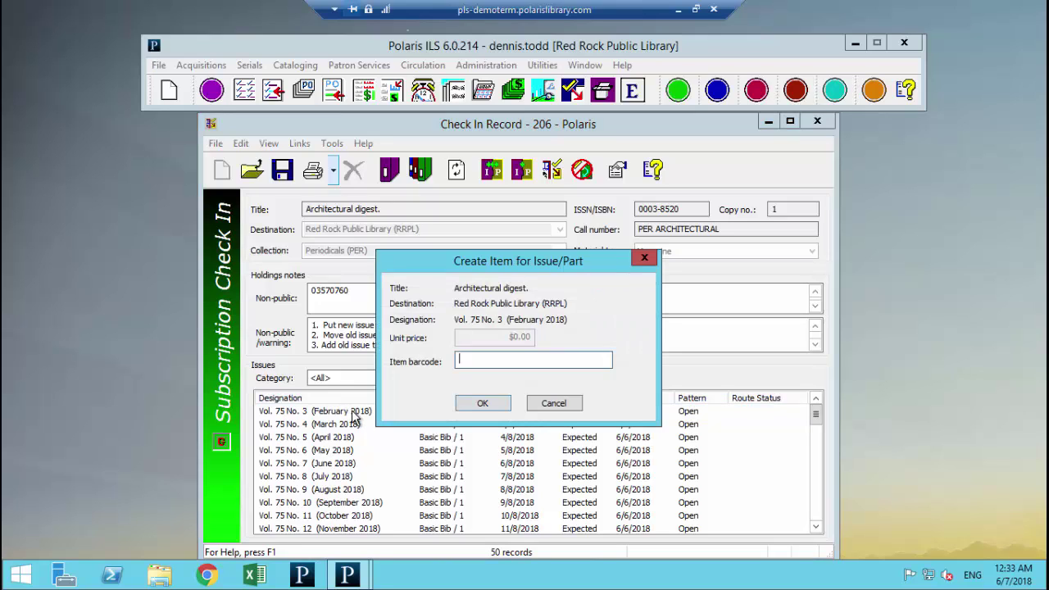
text(399990456456)
click(486, 402)
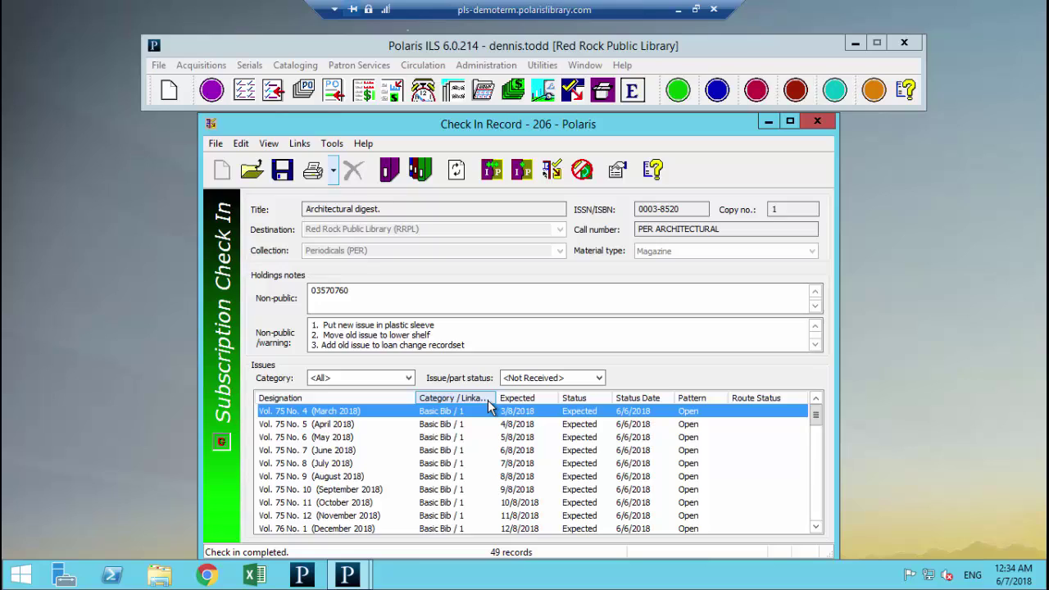
double_click(344, 417)
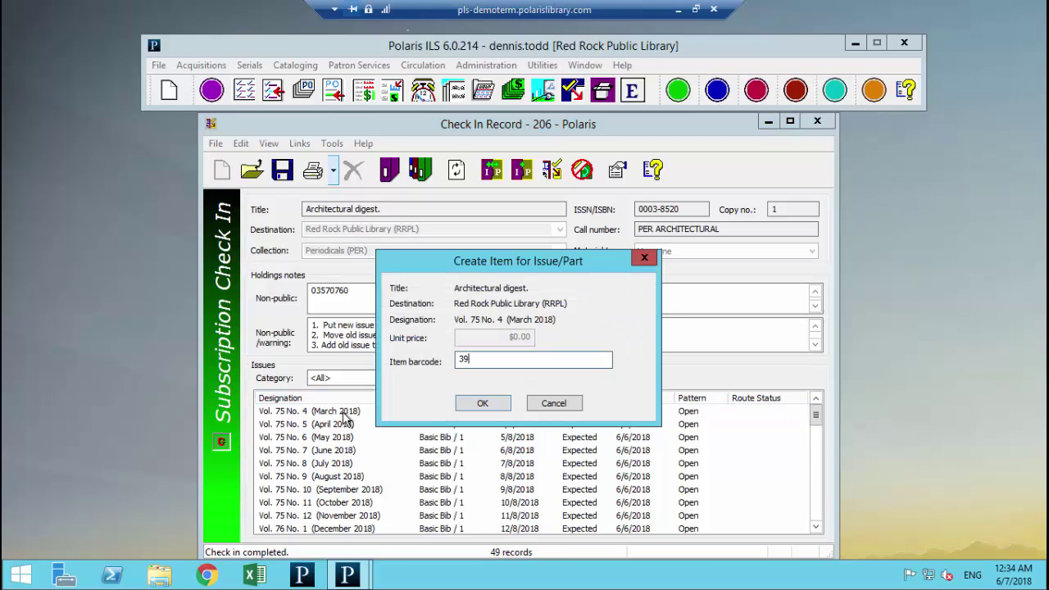
text(39994564646)
key(Return)
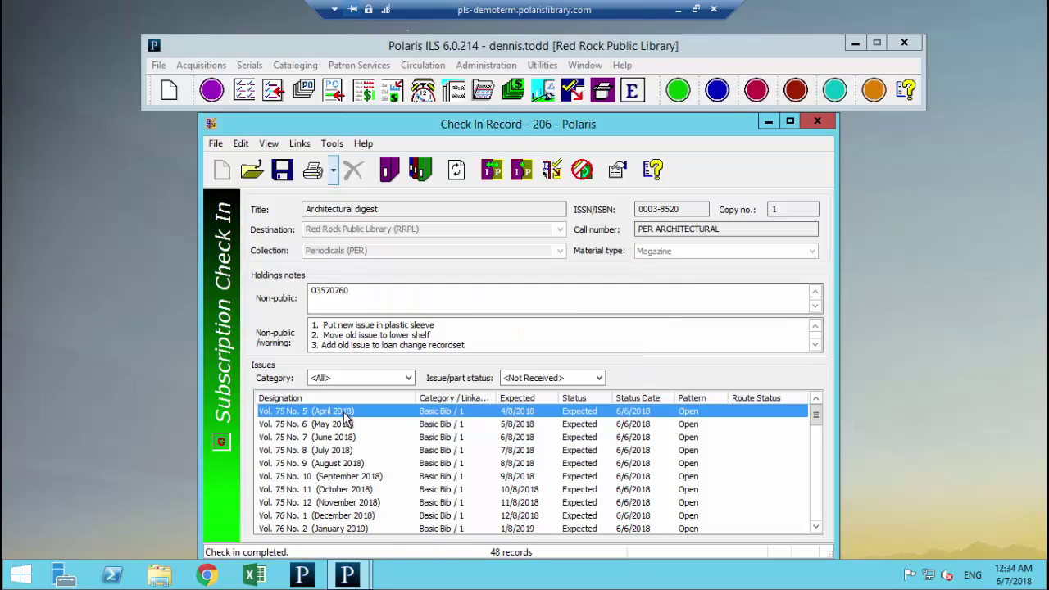
Step: Filter to received issues and UnCheck-In the March 2018 issue
click(546, 378)
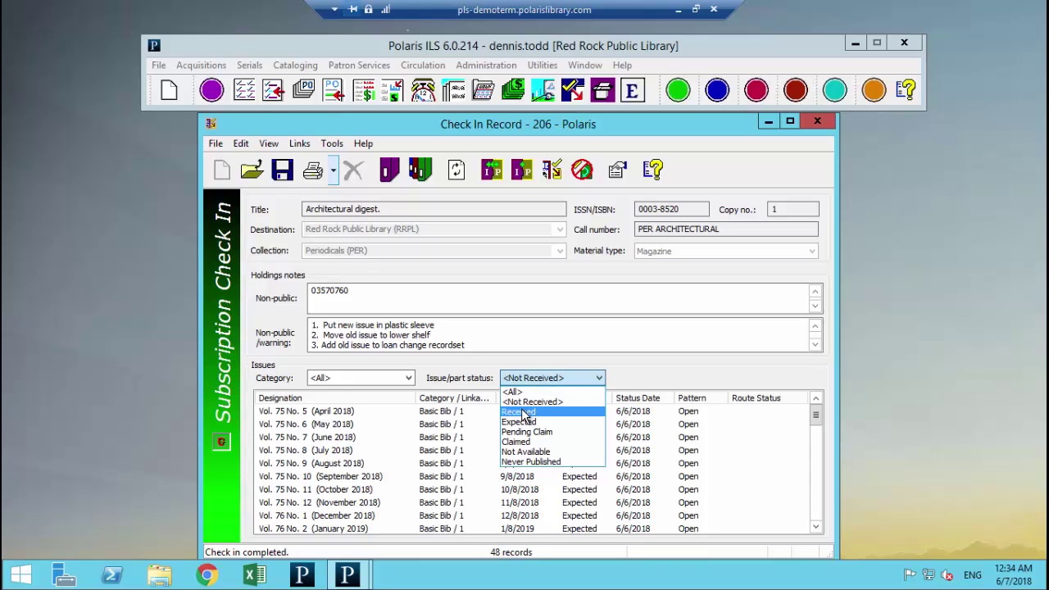
click(522, 412)
click(335, 427)
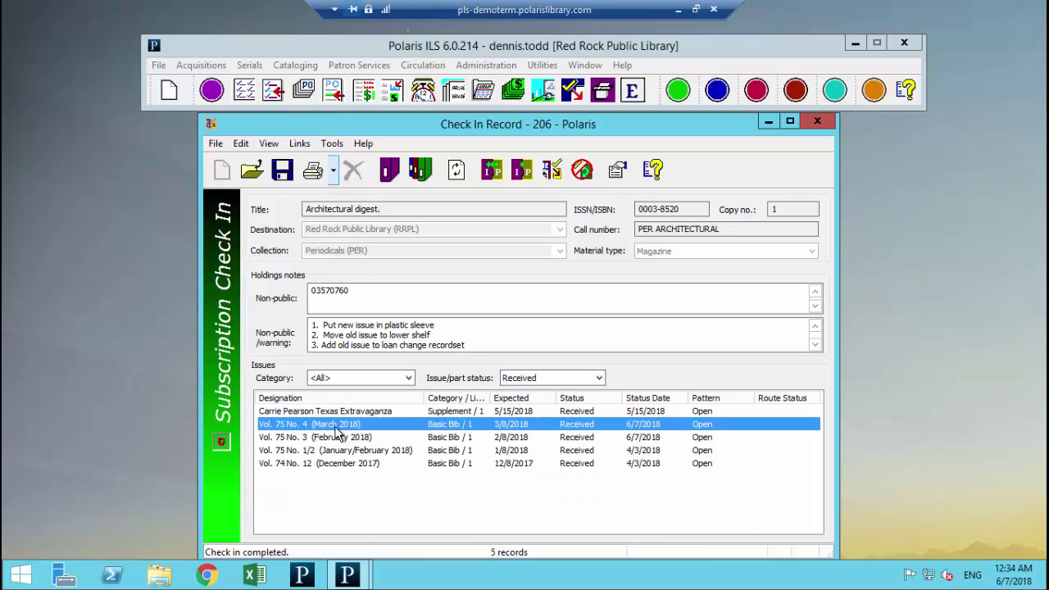
right_click(341, 426)
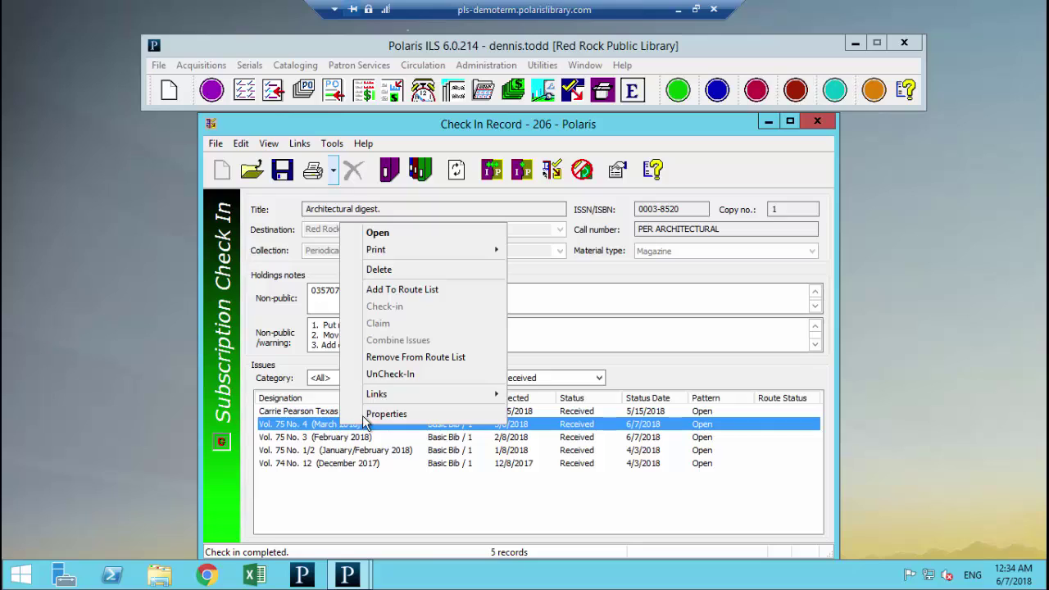
click(390, 373)
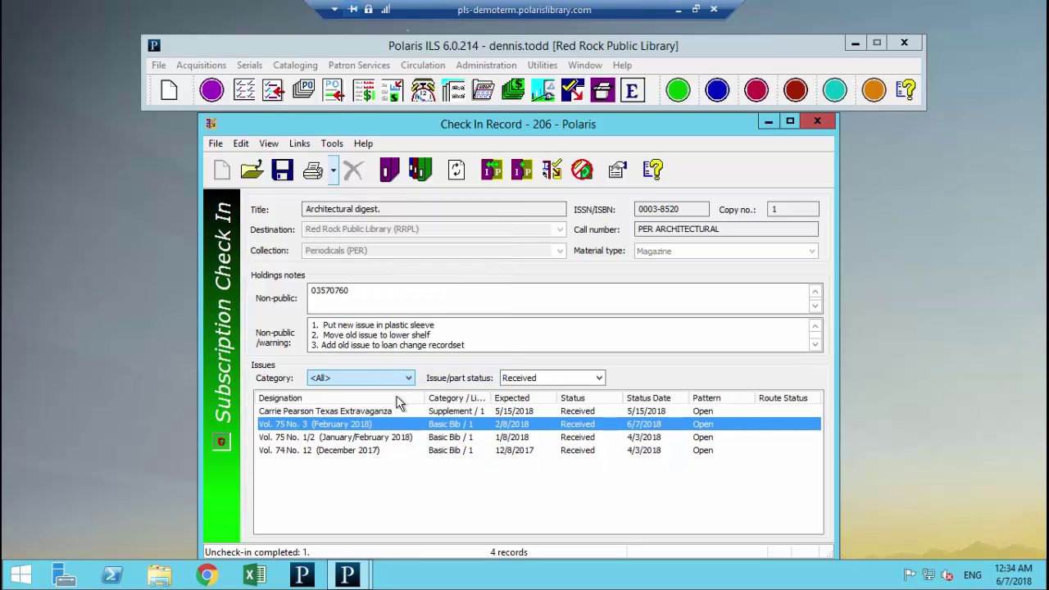
Step: Filter back to Not Received issues and select the March and April 2018 issues
click(529, 382)
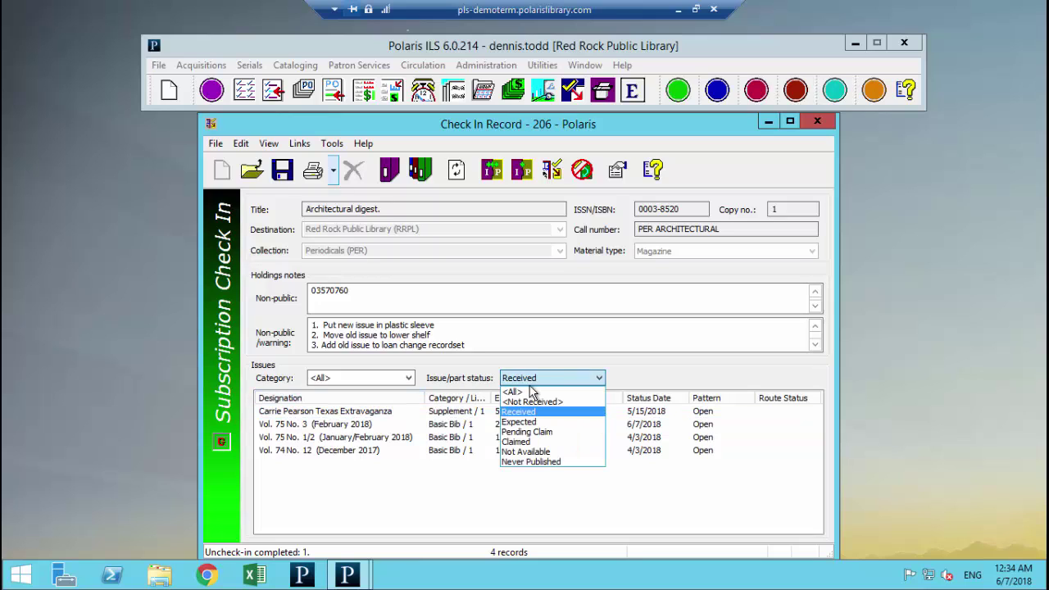
click(533, 402)
click(347, 412)
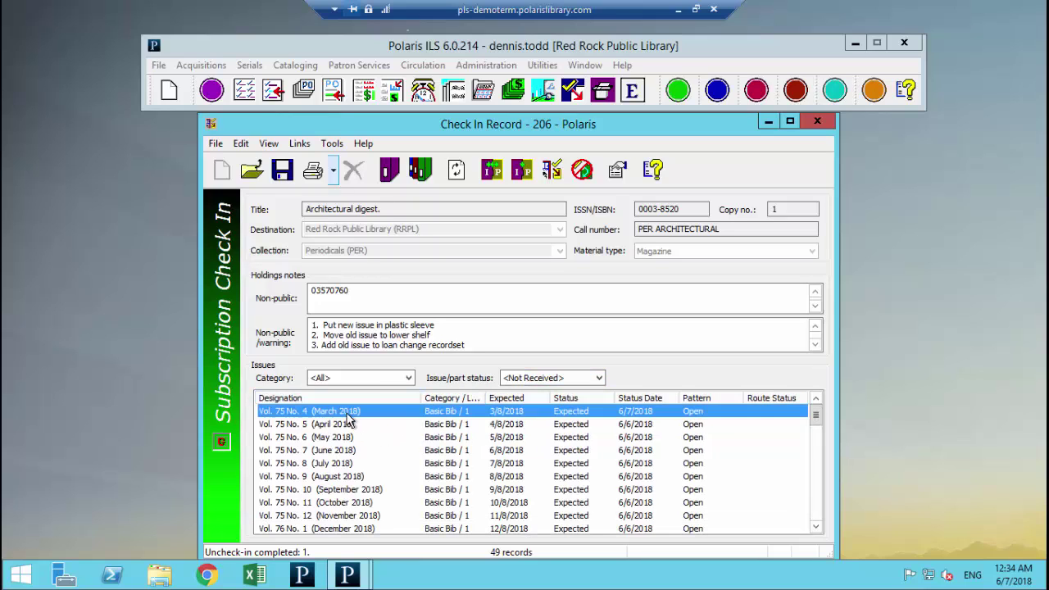
shift+click(349, 425)
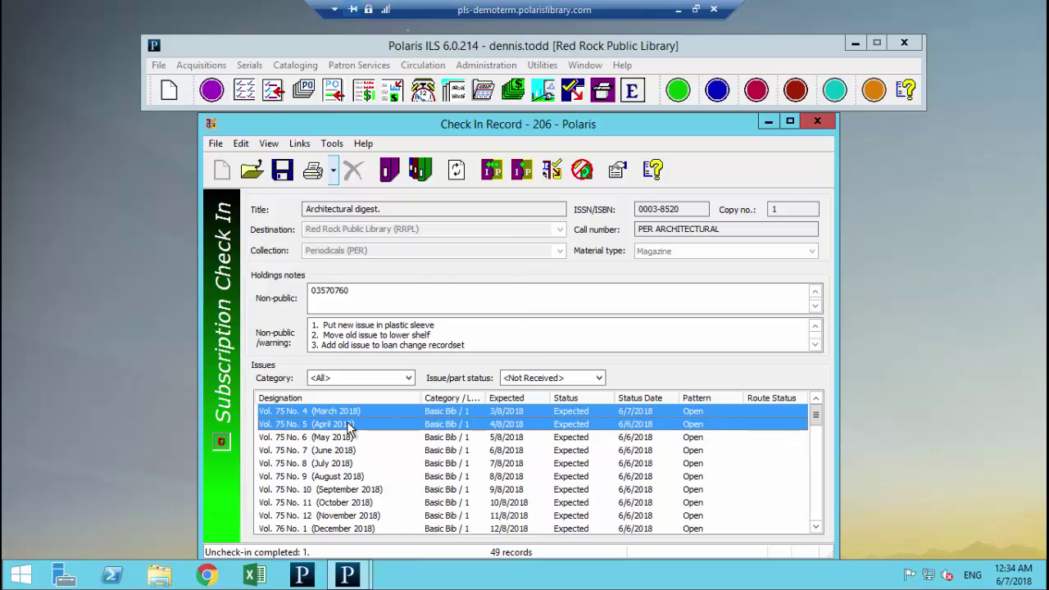
Step: Combine the March and April 2018 issues into Vol. 75 No. 4/5
right_click(349, 424)
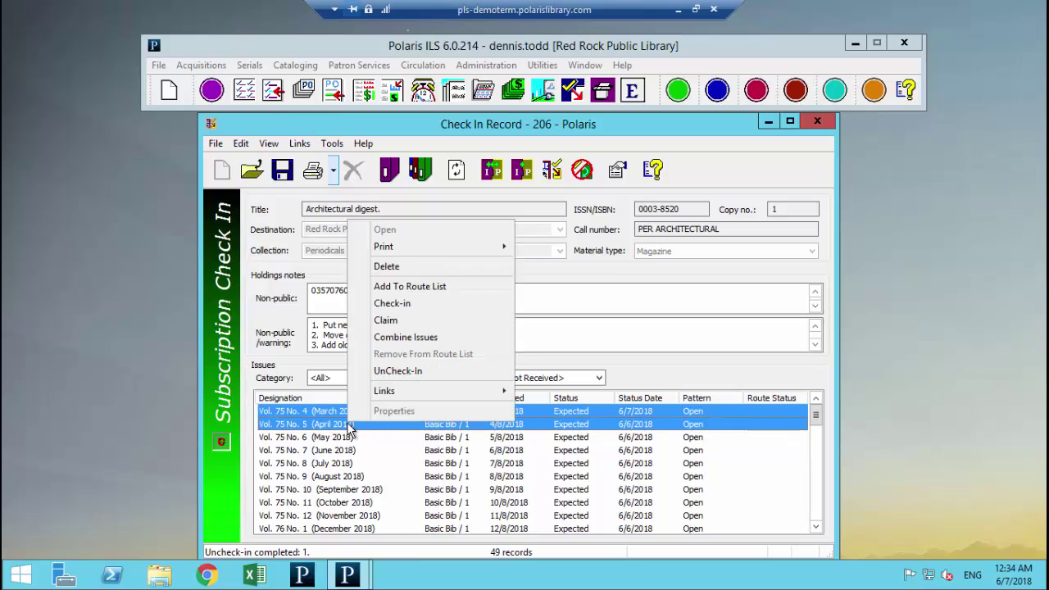
click(398, 338)
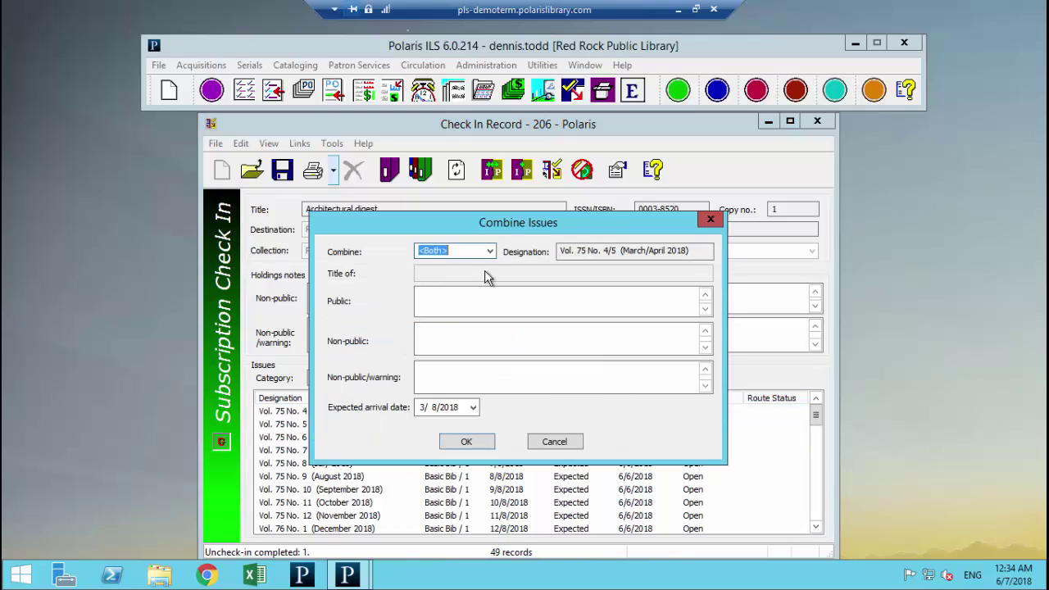
click(465, 442)
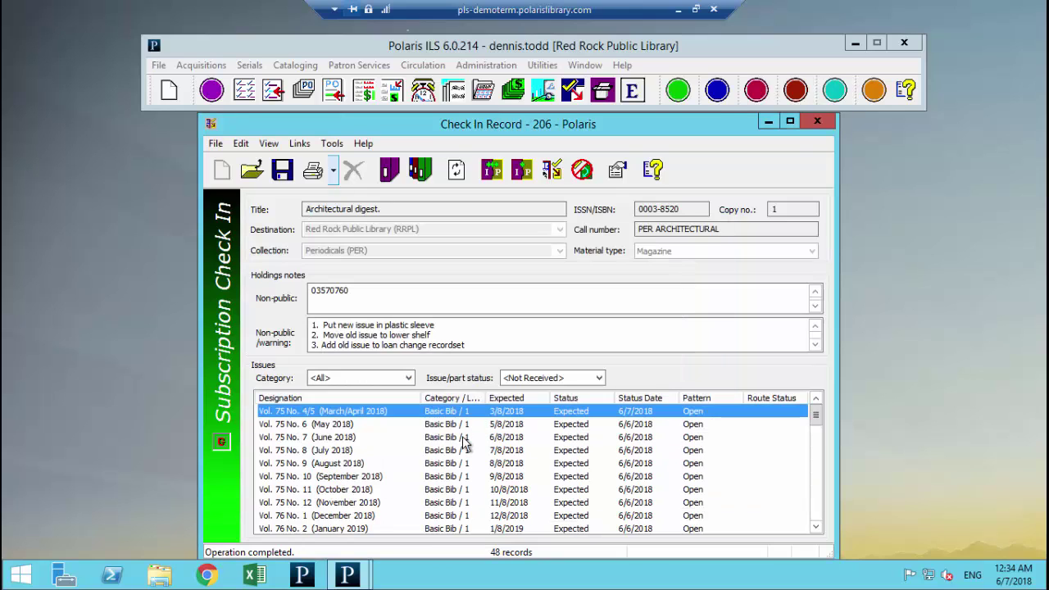
double_click(361, 418)
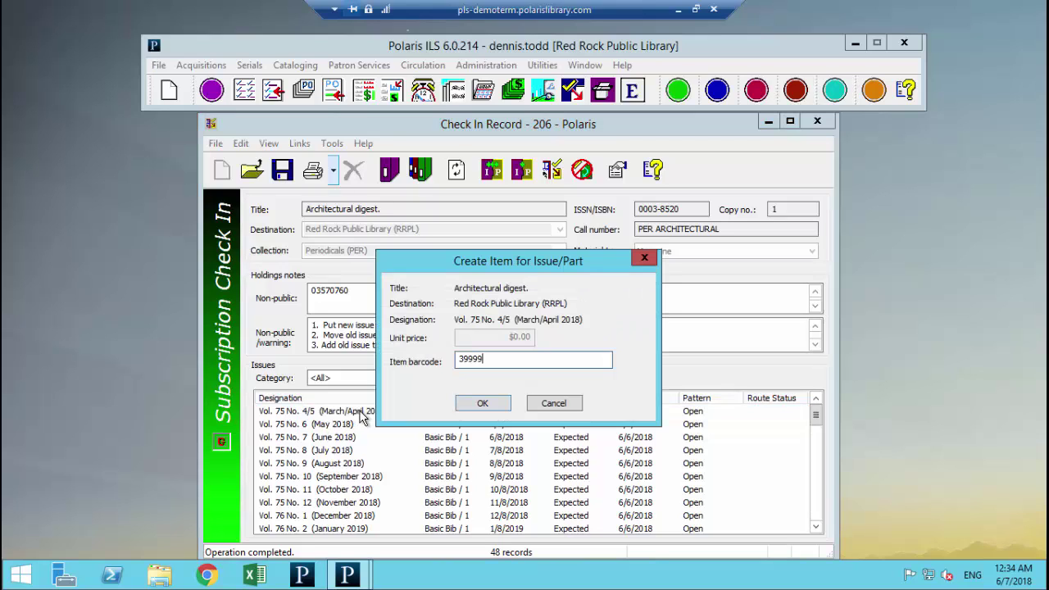
text(3999943535353)
key(Return)
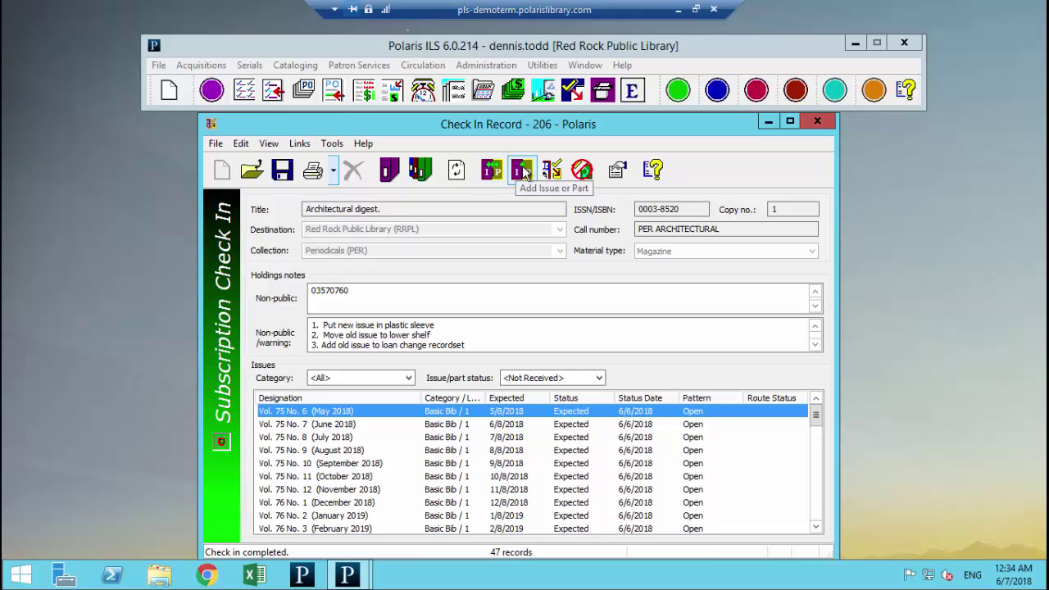
Step: Add a Supplement issue titled 'Westchester Architecture Extravaganza' and save the record
click(523, 171)
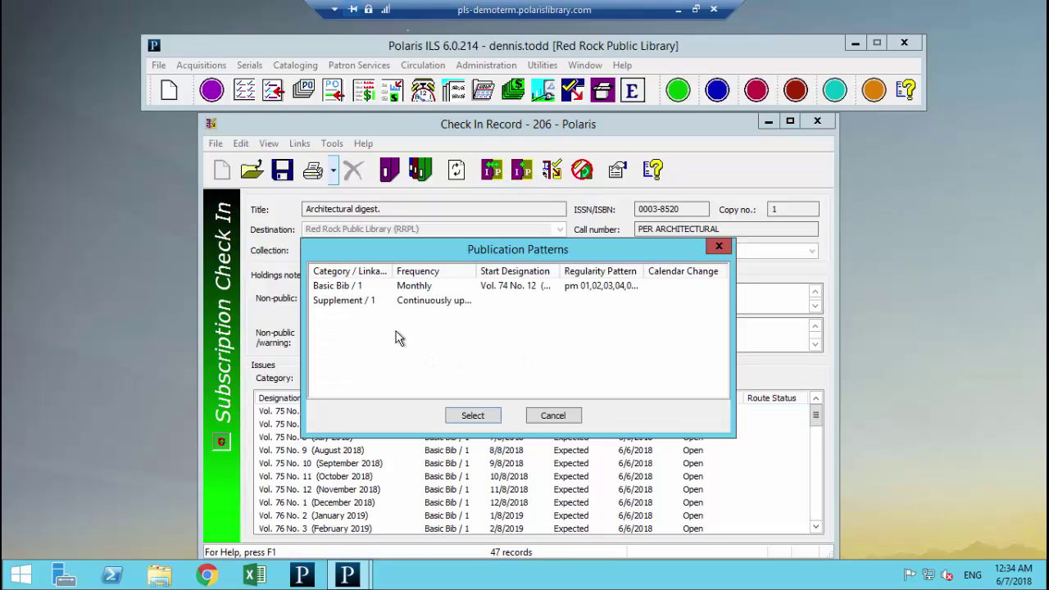
click(342, 301)
click(474, 417)
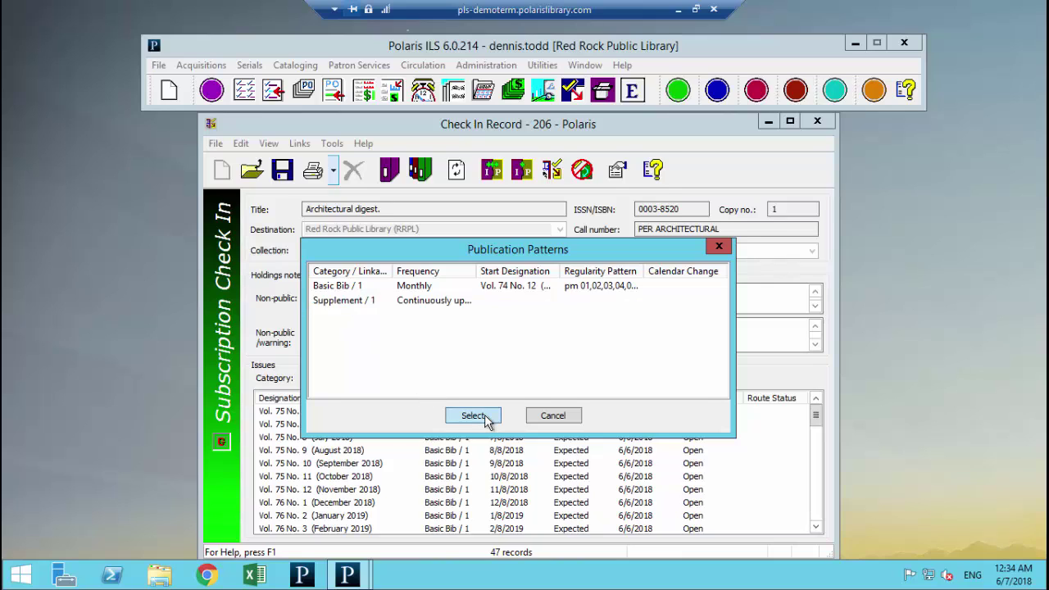
click(264, 268)
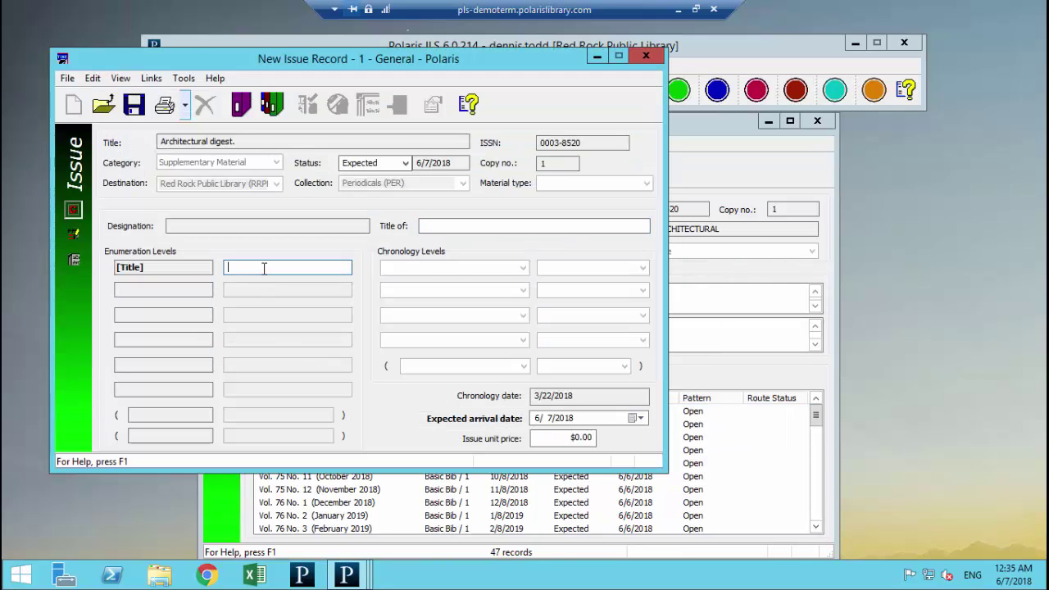
text(WEst)
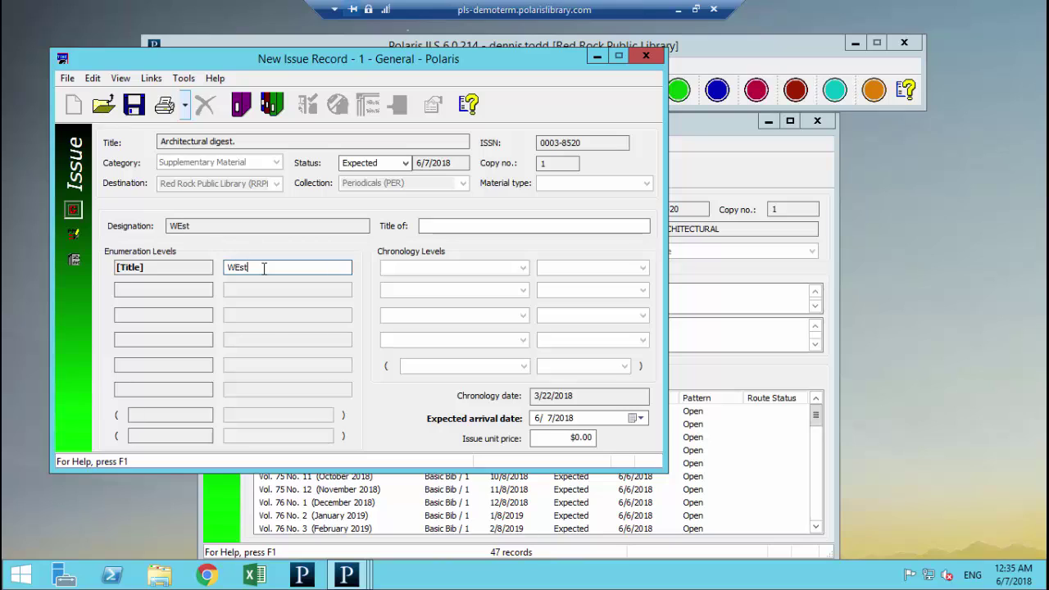
key(BackSpace)
key(BackSpace)
text(estchester Architecture)
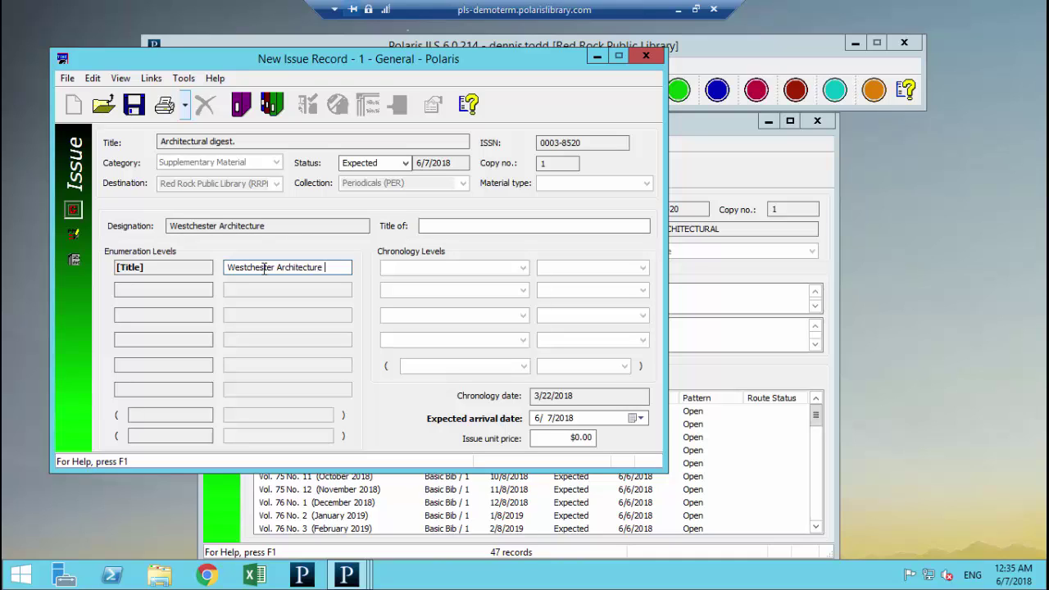
text( Extrav)
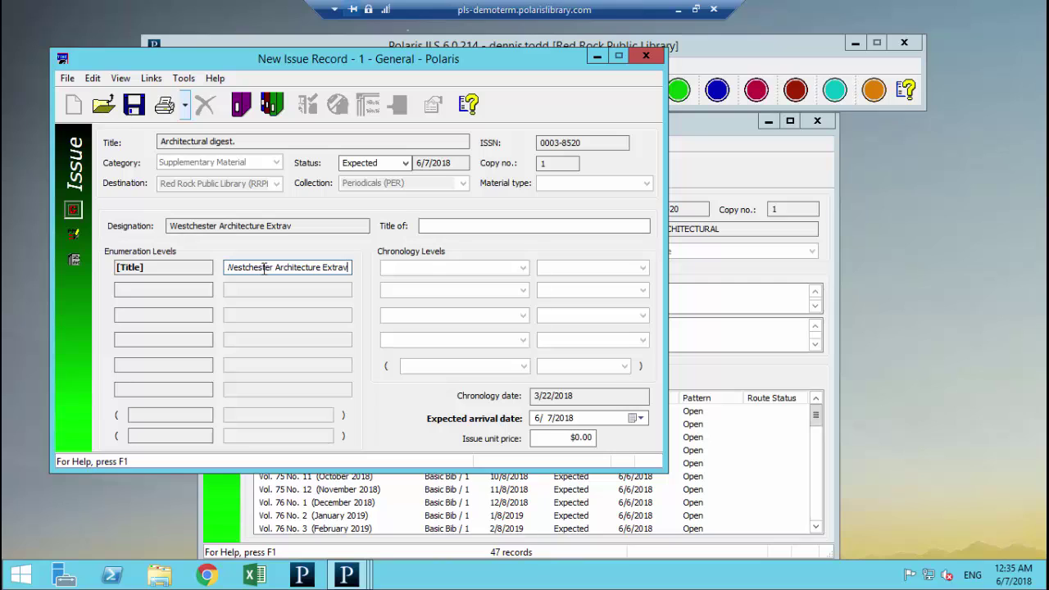
text(aganza)
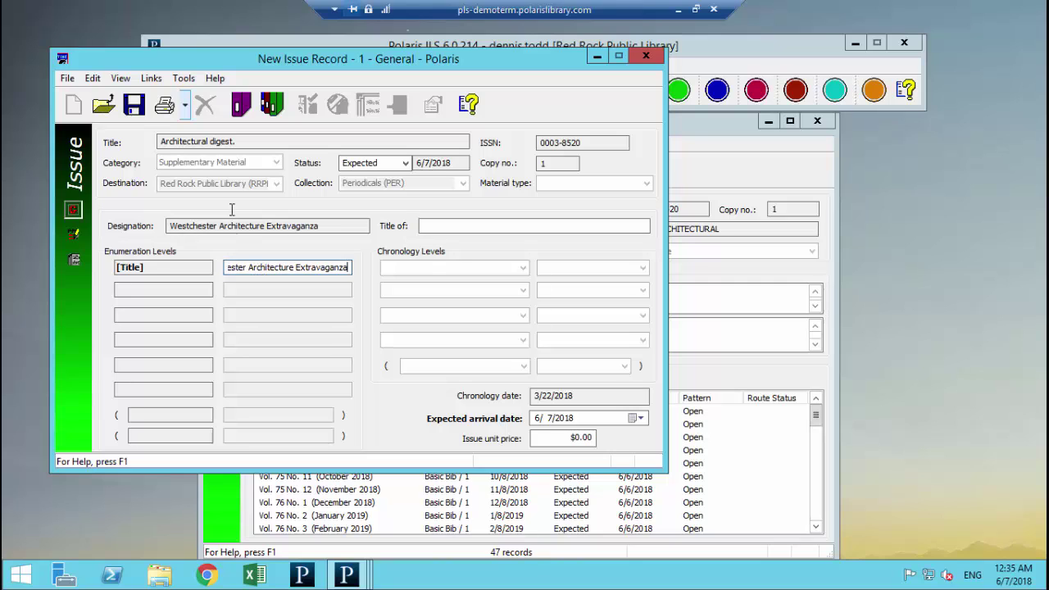
click(134, 104)
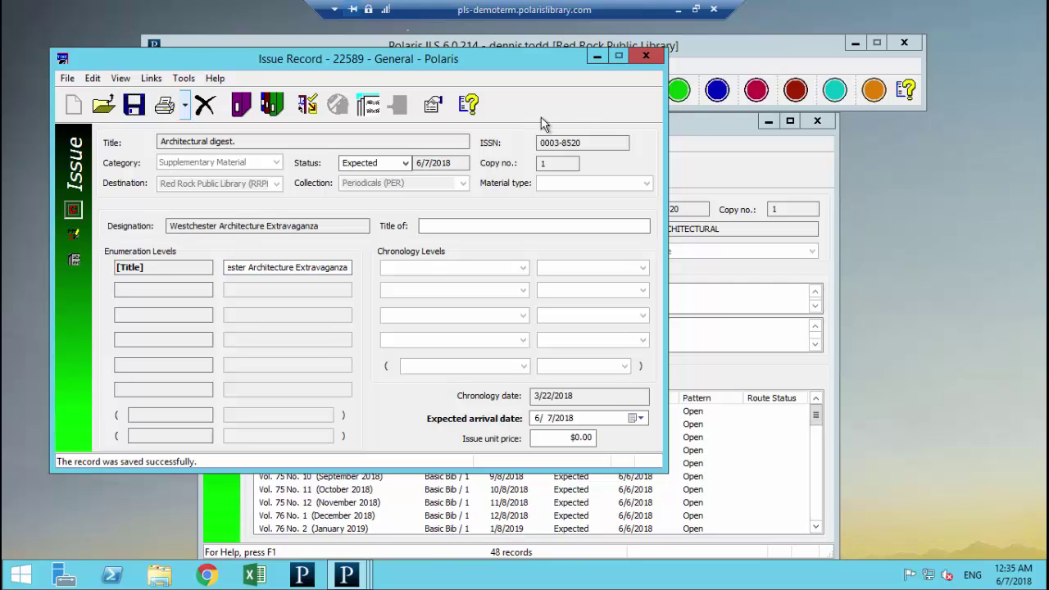
click(645, 55)
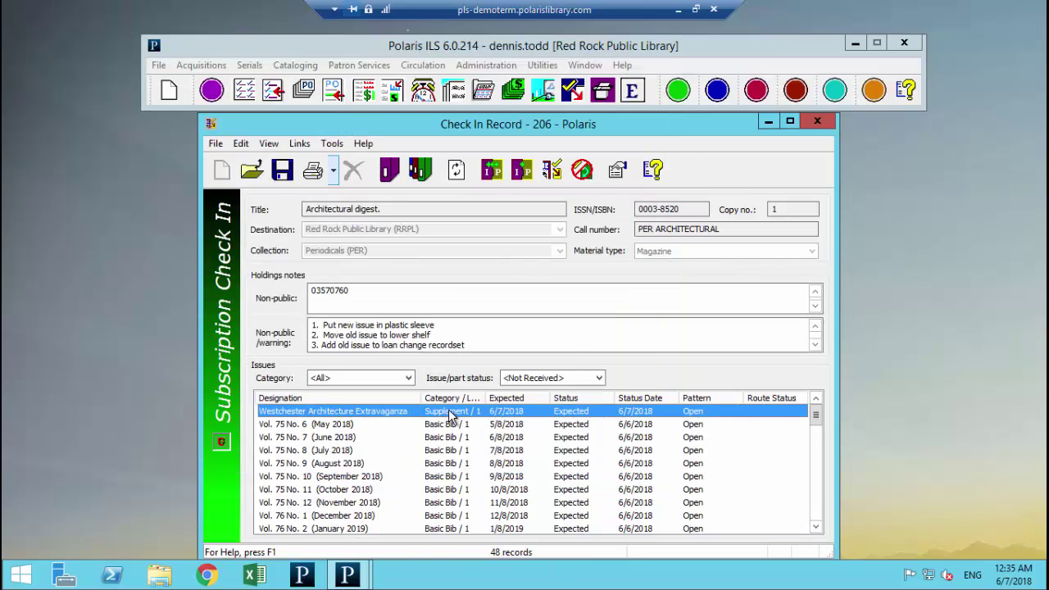
double_click(357, 413)
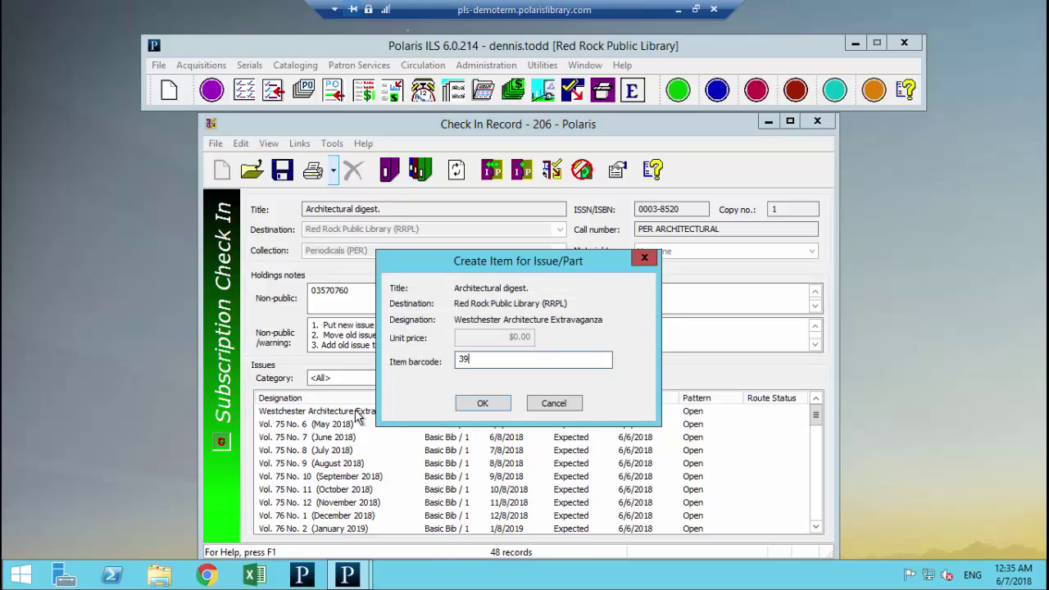
text(3999943534543)
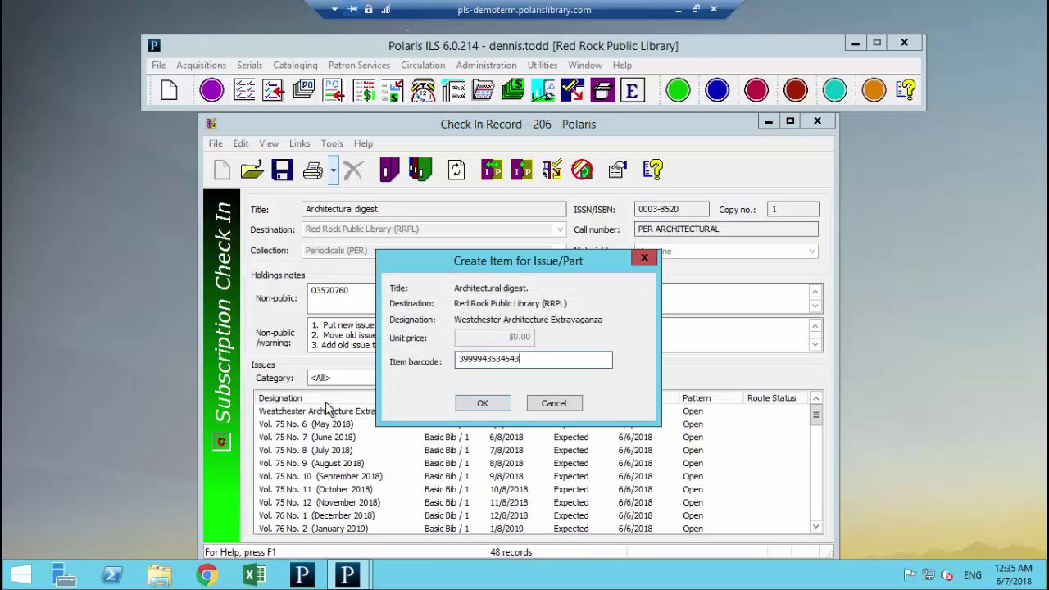
click(479, 403)
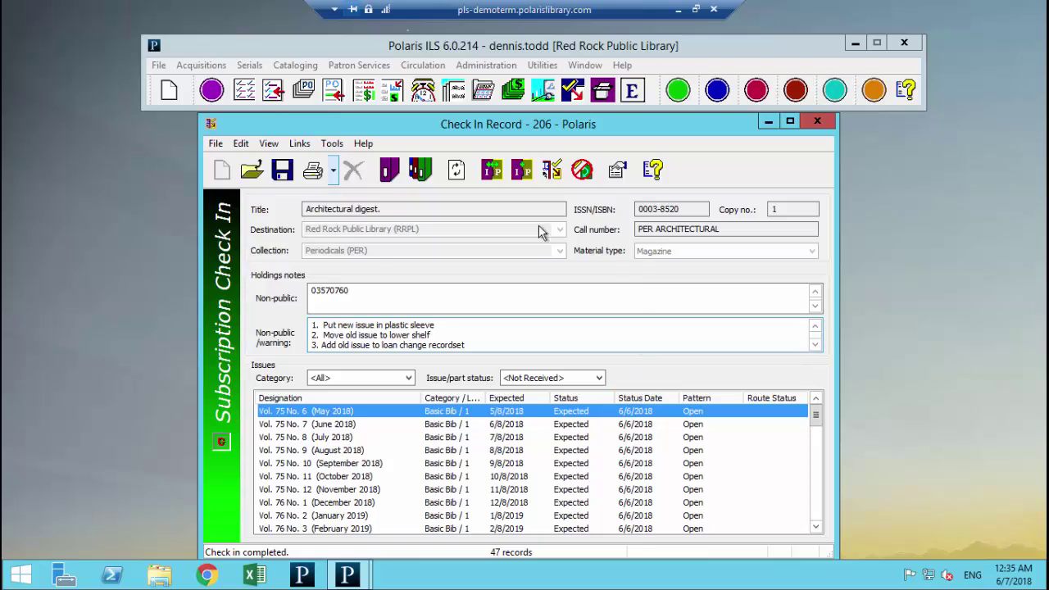
Step: Open Architectural digest's Serial Holdings Record, close the check-in record, and select the Basic Bib / 1 pattern
click(300, 144)
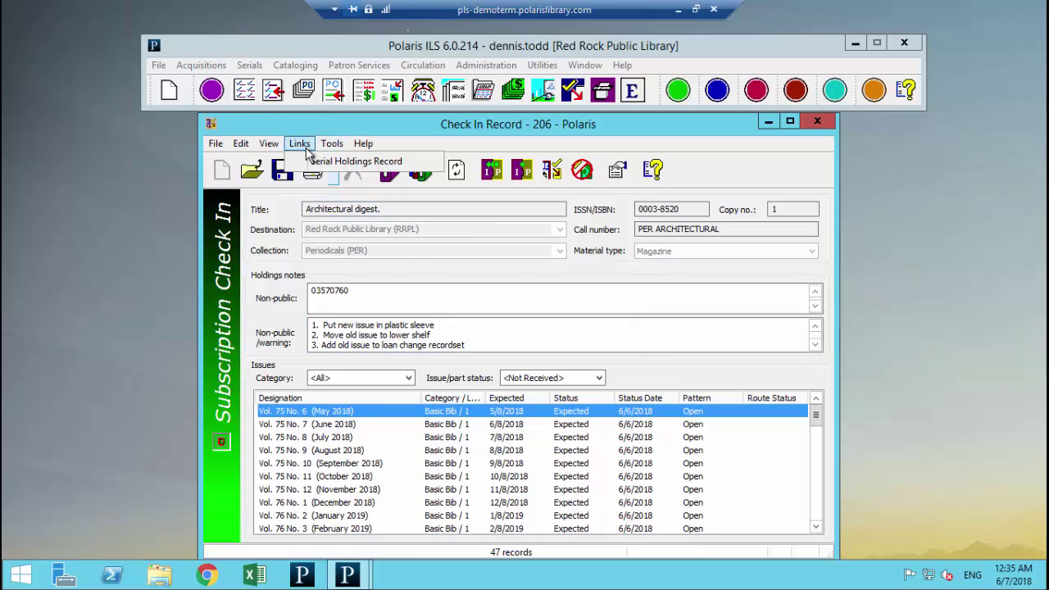
click(318, 163)
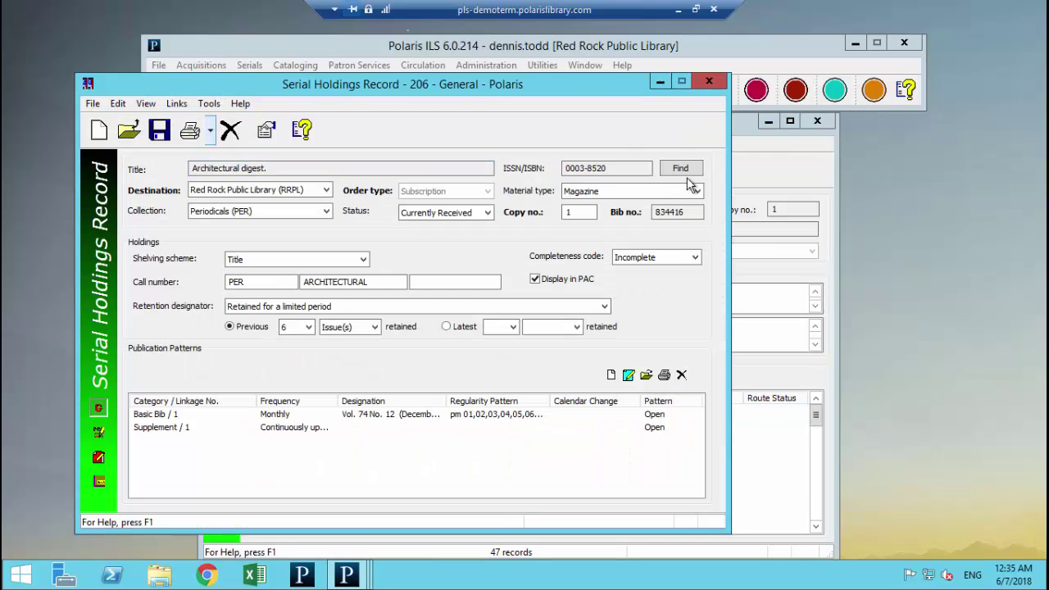
click(817, 120)
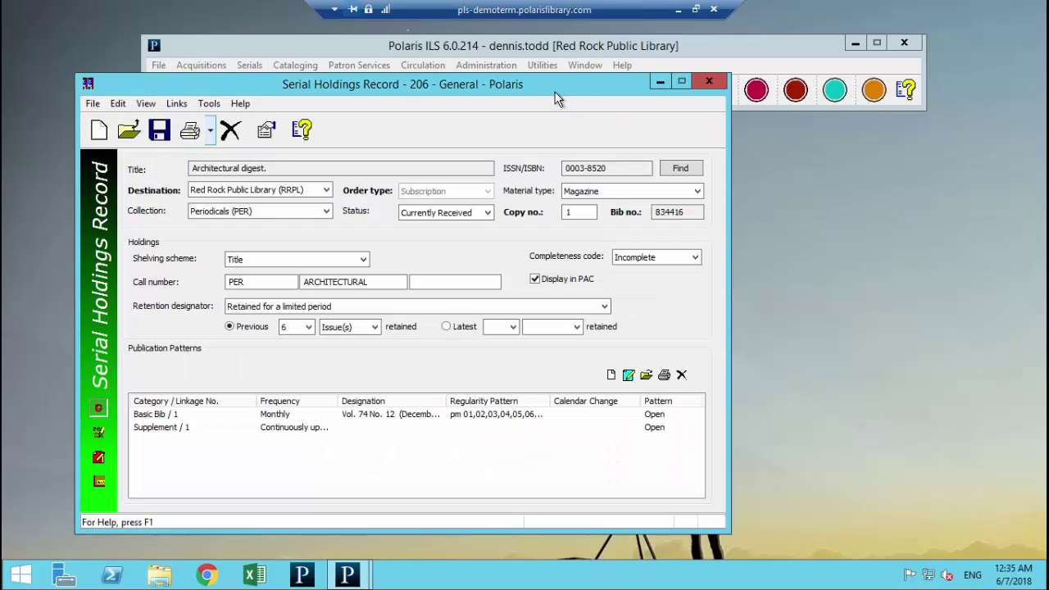
drag(562, 85, 686, 123)
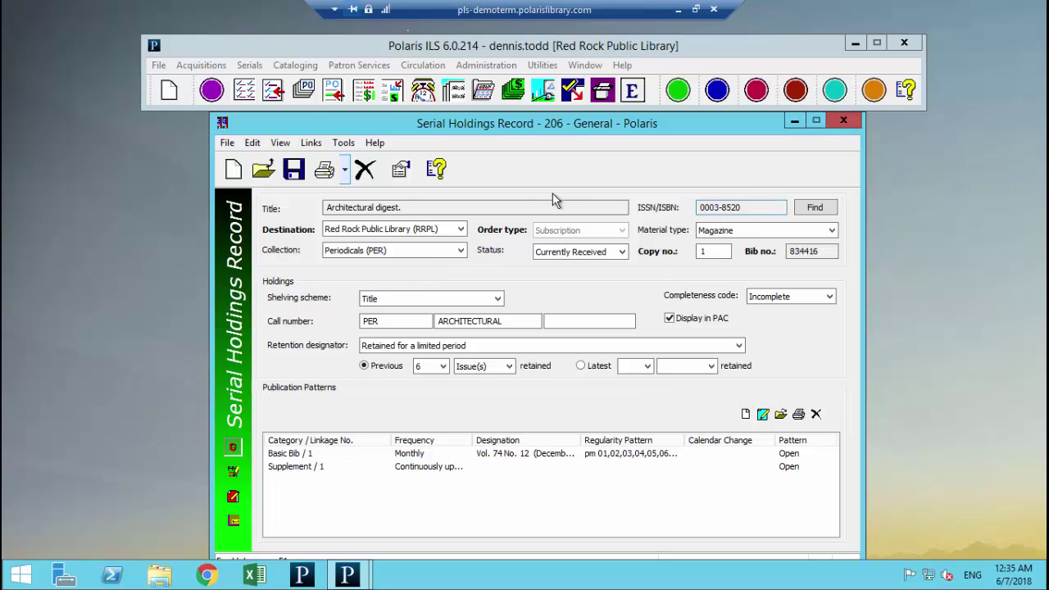
click(409, 239)
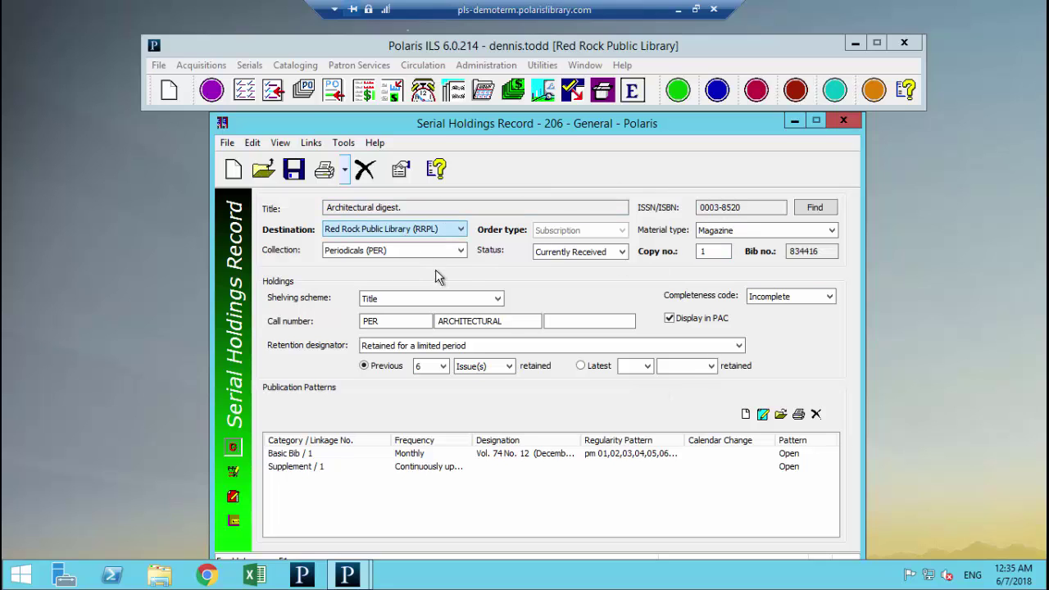
click(293, 456)
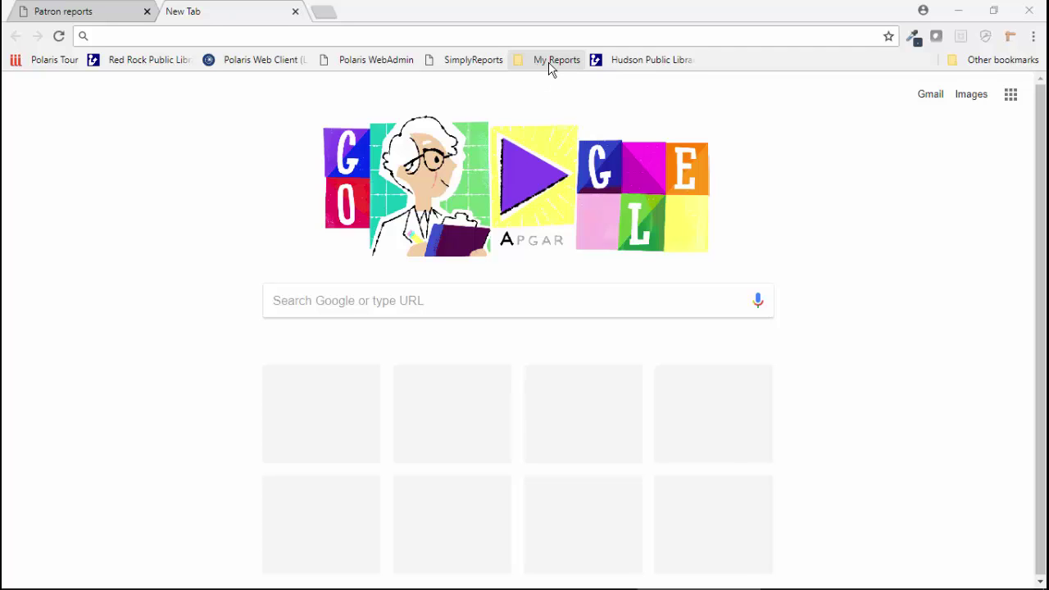
Step: Open the Hourly Circulation Report from My Reports and set the start date to 1/1/2017
click(550, 63)
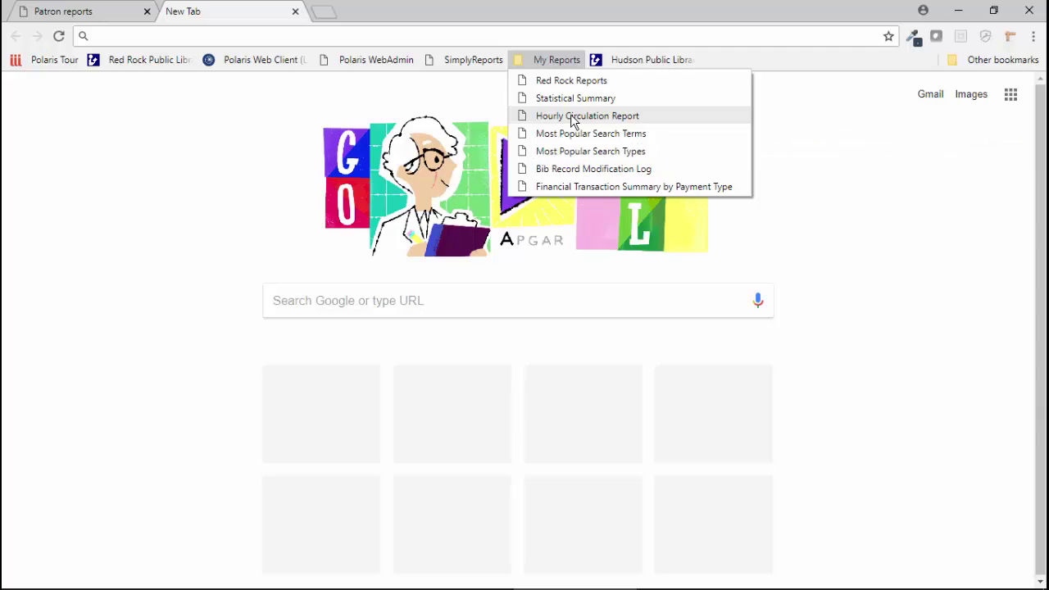
click(572, 117)
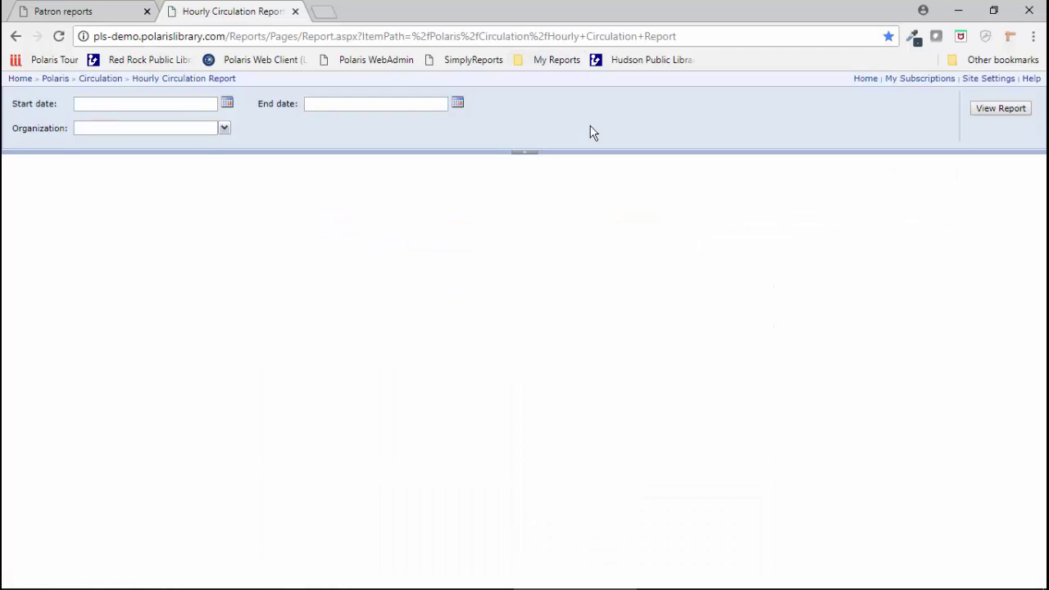
click(227, 103)
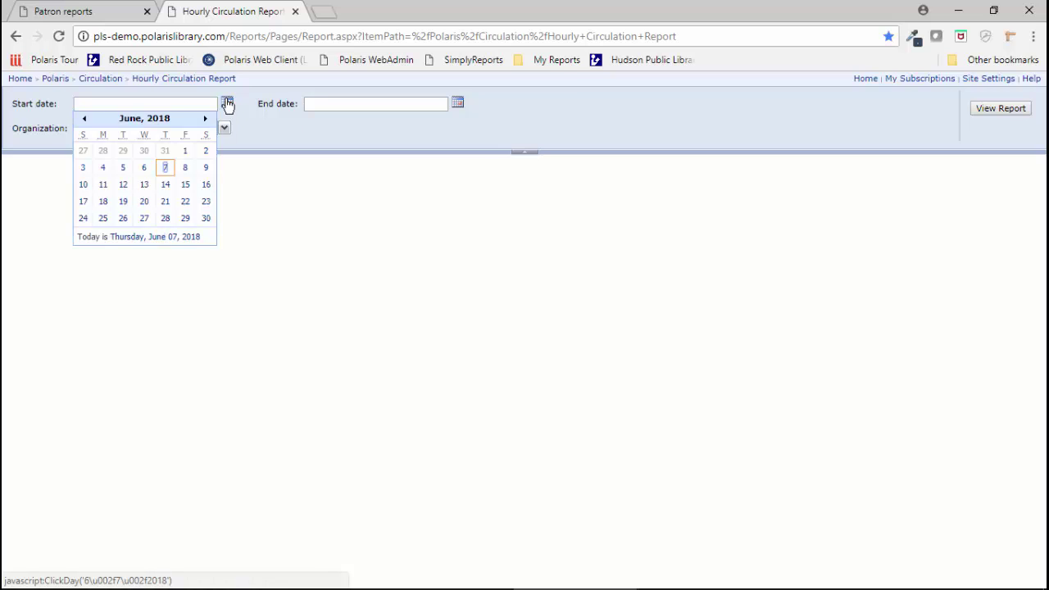
click(96, 105)
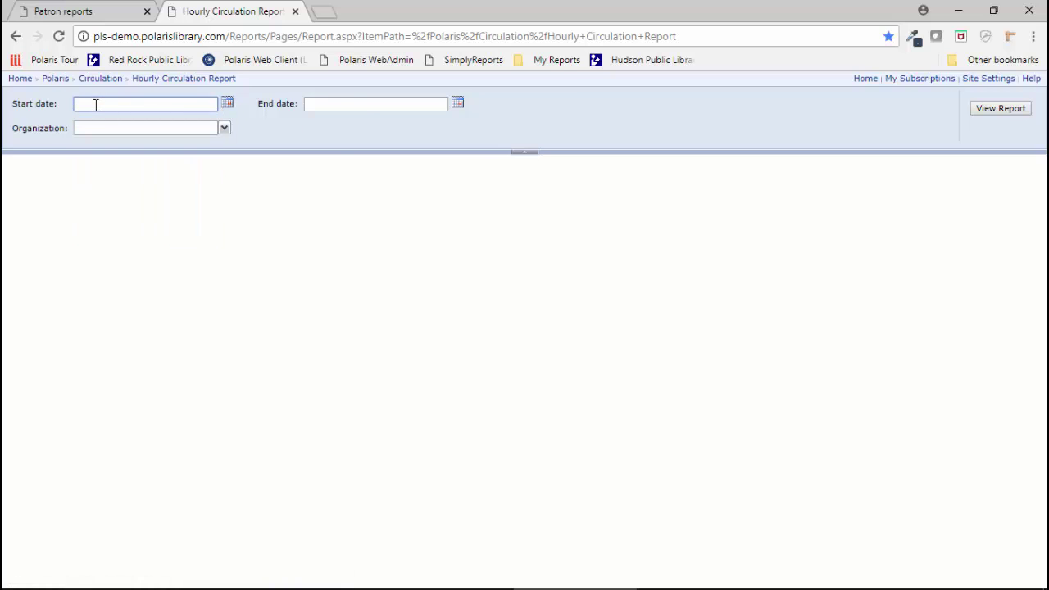
text(1/1/2017)
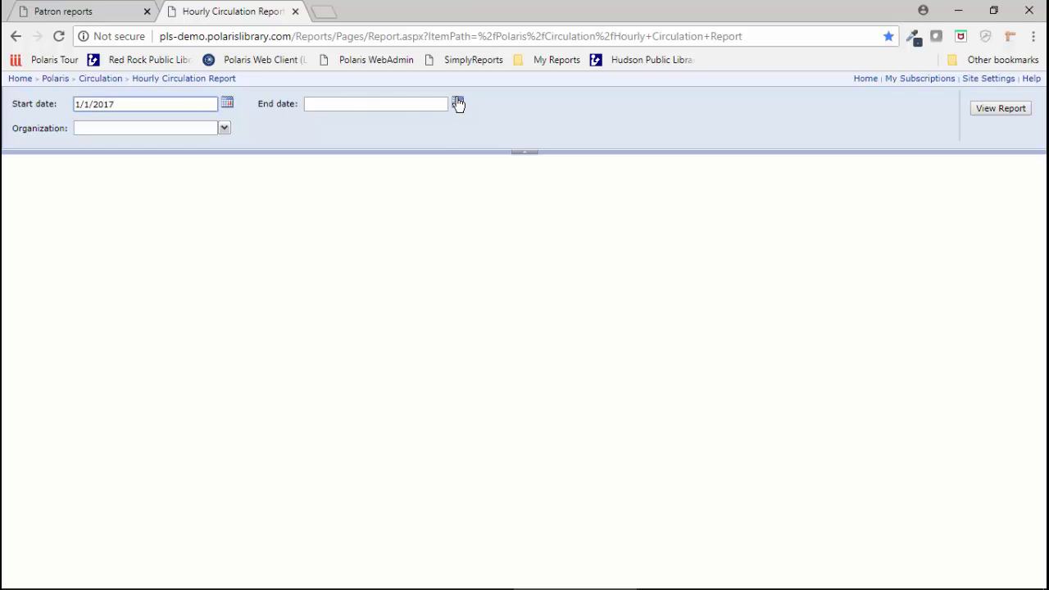
Step: Set the end date to 6/7/2018 and choose Red Rock Public Library (RRPL) as organization
click(457, 103)
click(395, 169)
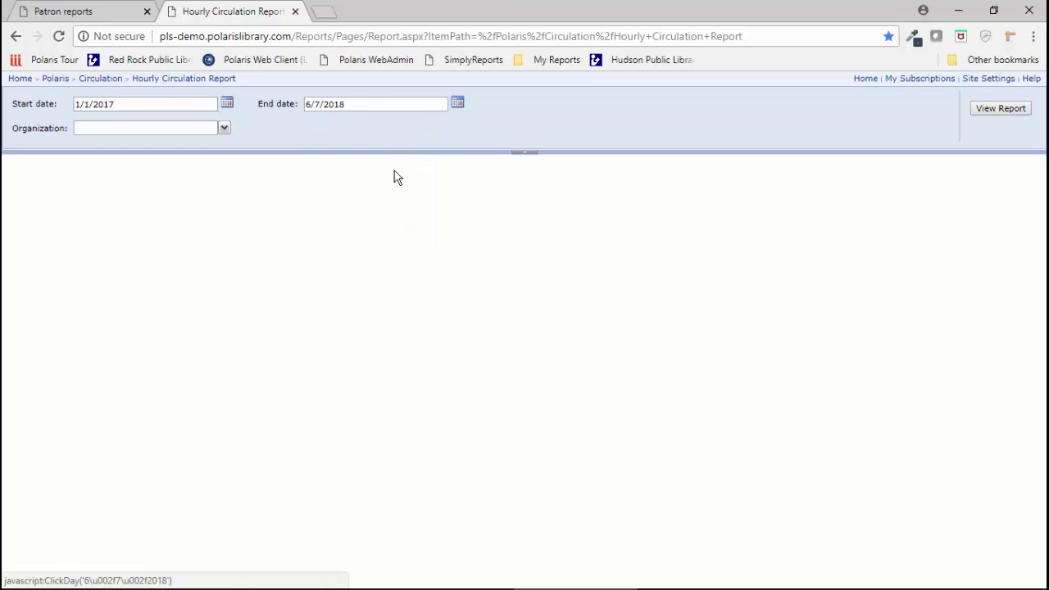
click(224, 129)
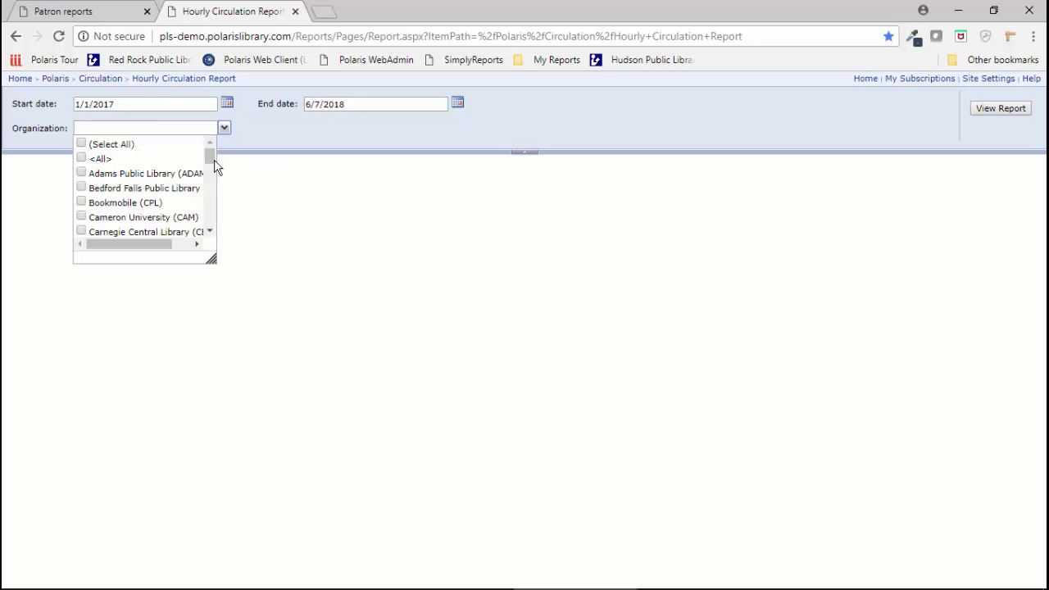
drag(204, 154, 204, 213)
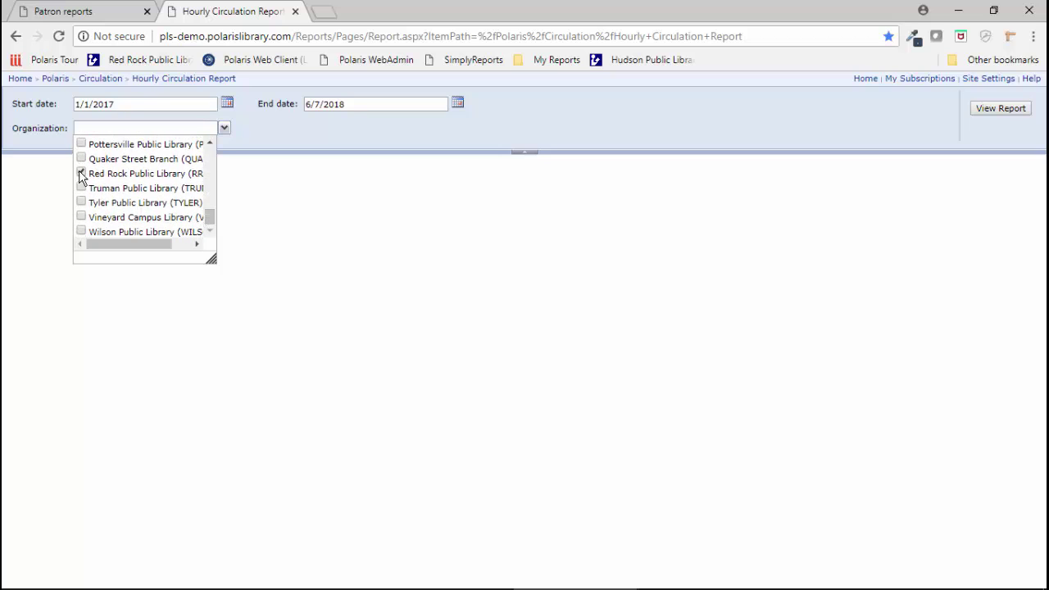
click(694, 139)
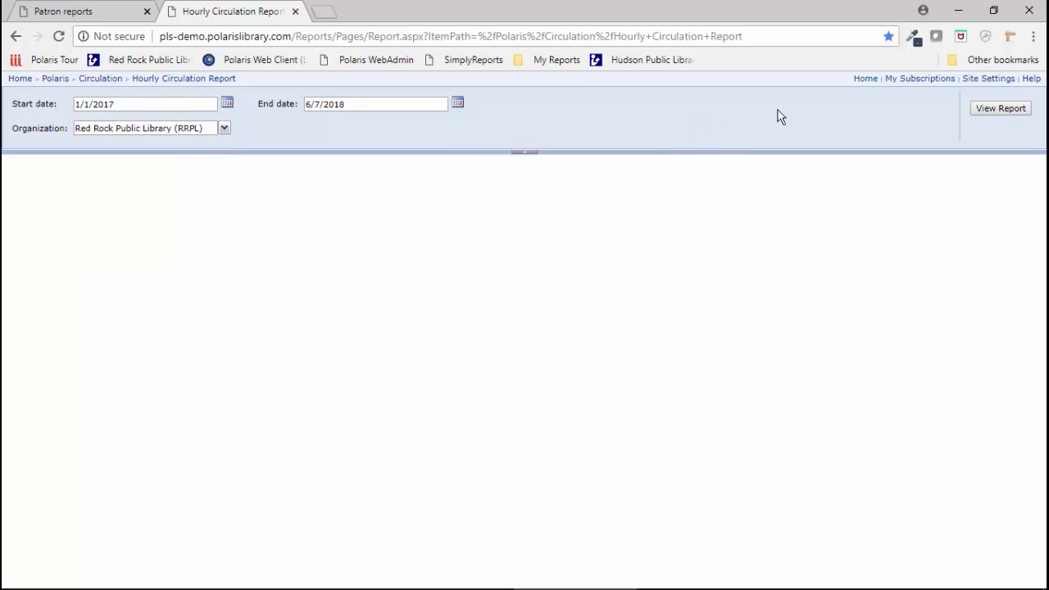
Step: Run the Hourly Circulation Report and scroll through the results
click(998, 110)
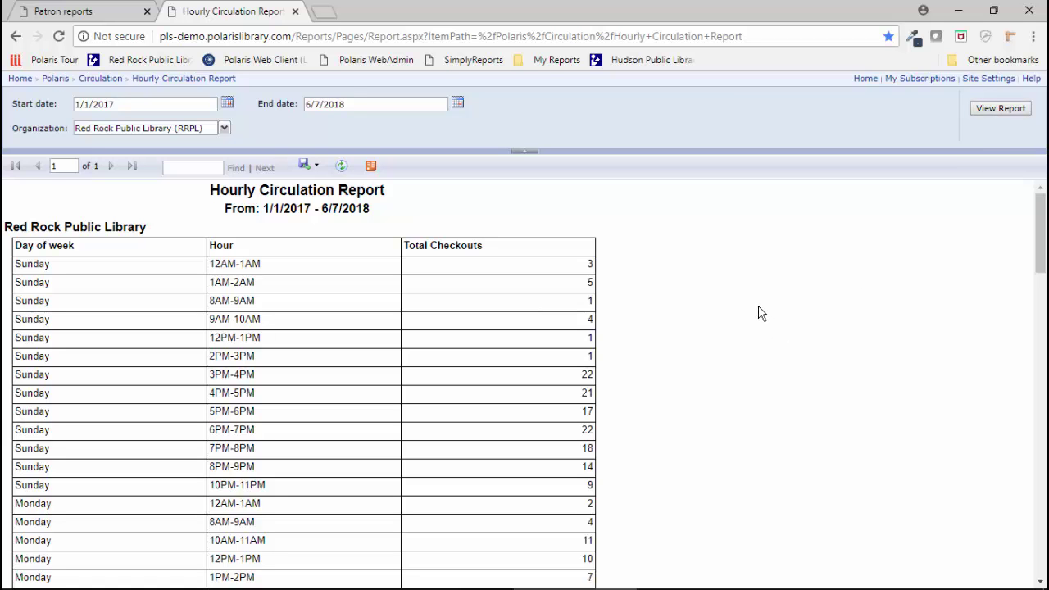
scroll(761, 313, down, 10)
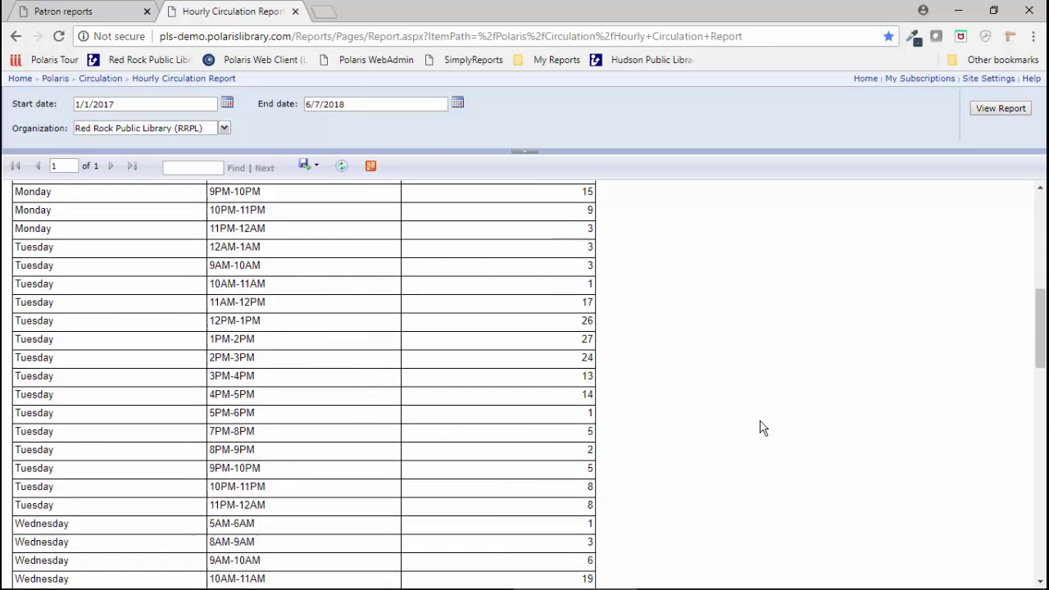
scroll(761, 428, down, 4)
scroll(761, 427, up, 15)
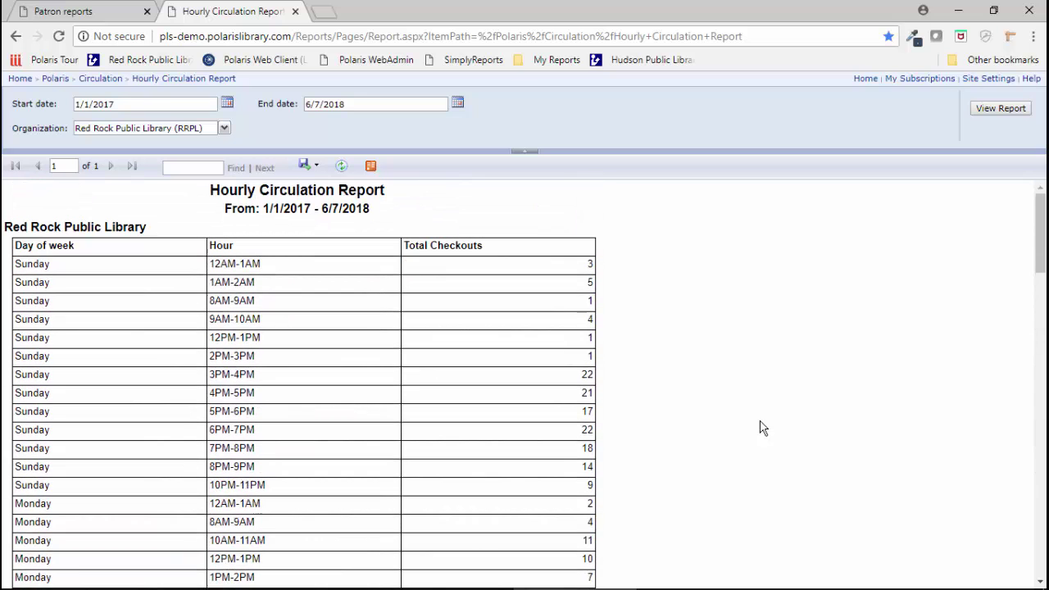
Step: Export the report as Hourly Circulation Report.csv and open it in Excel
click(305, 168)
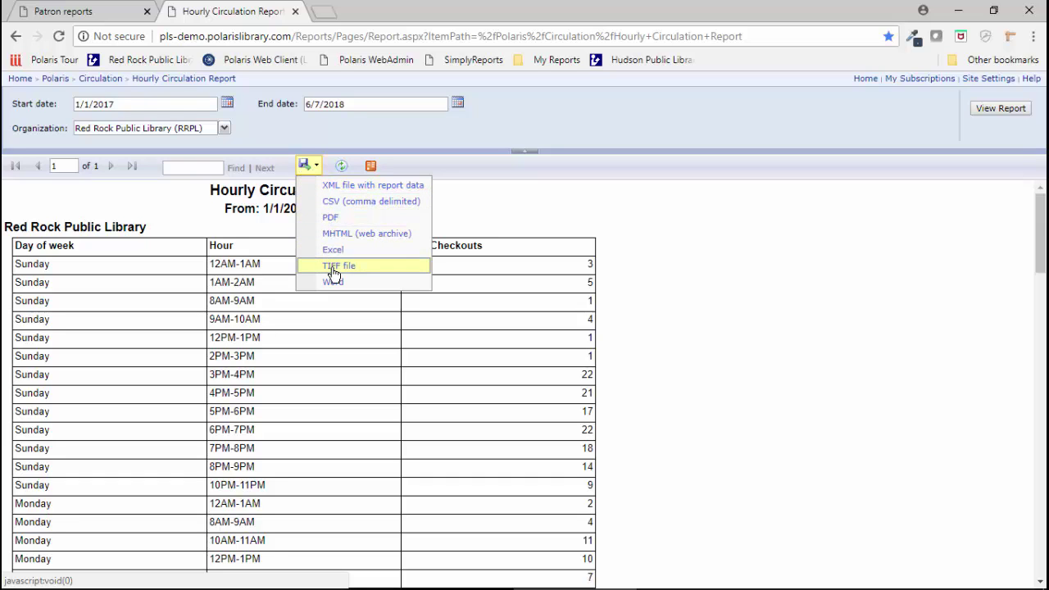
click(345, 204)
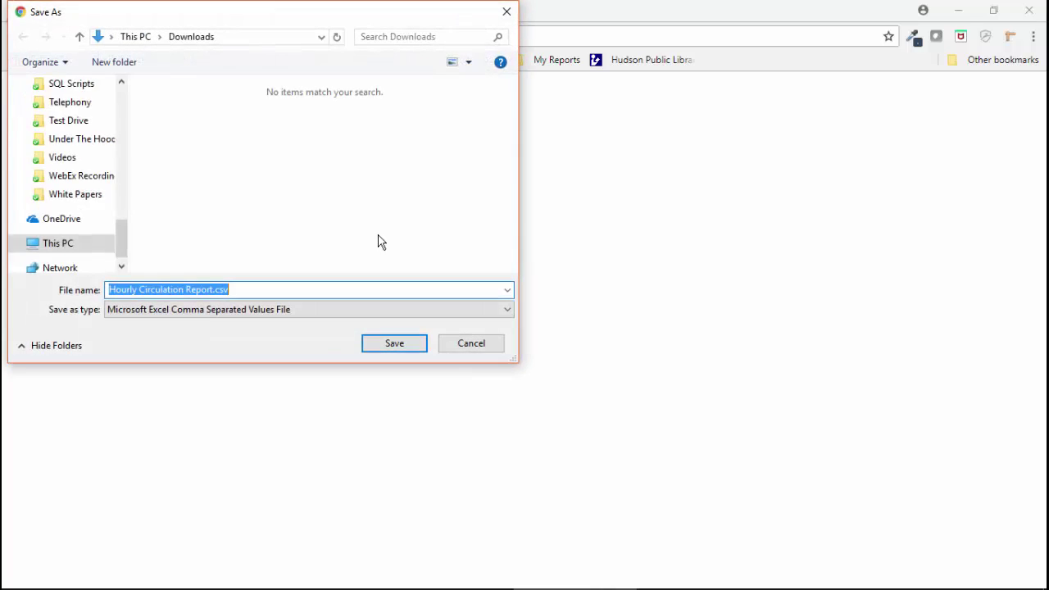
click(401, 349)
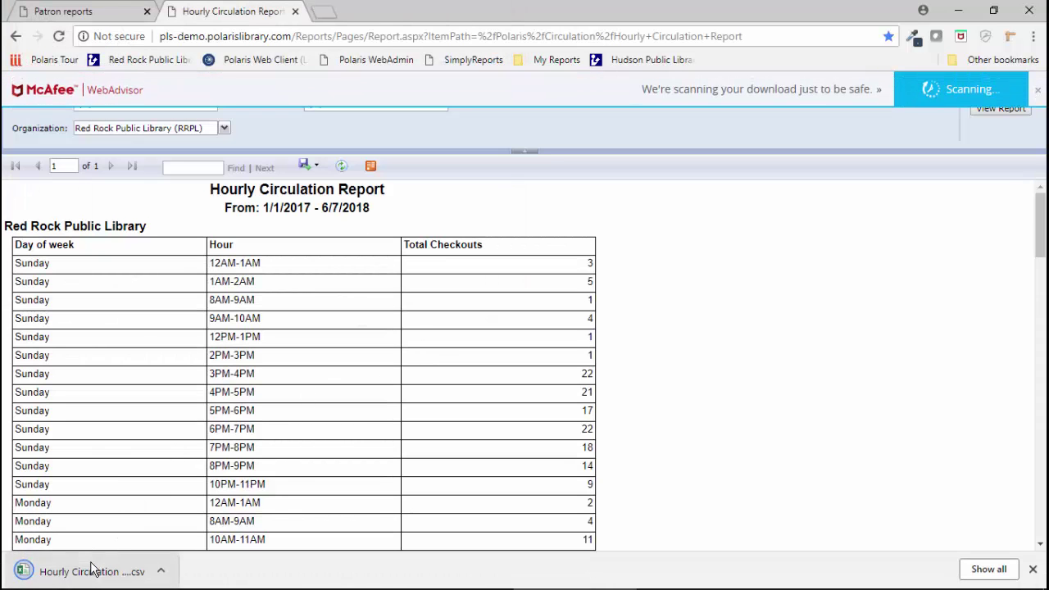
click(76, 576)
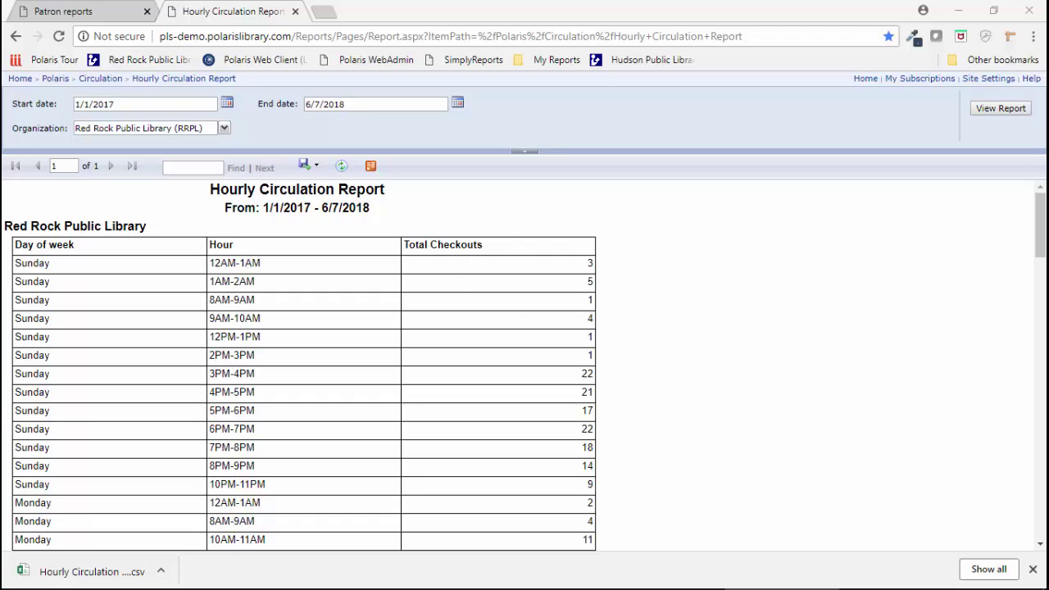
drag(980, 458, 756, 90)
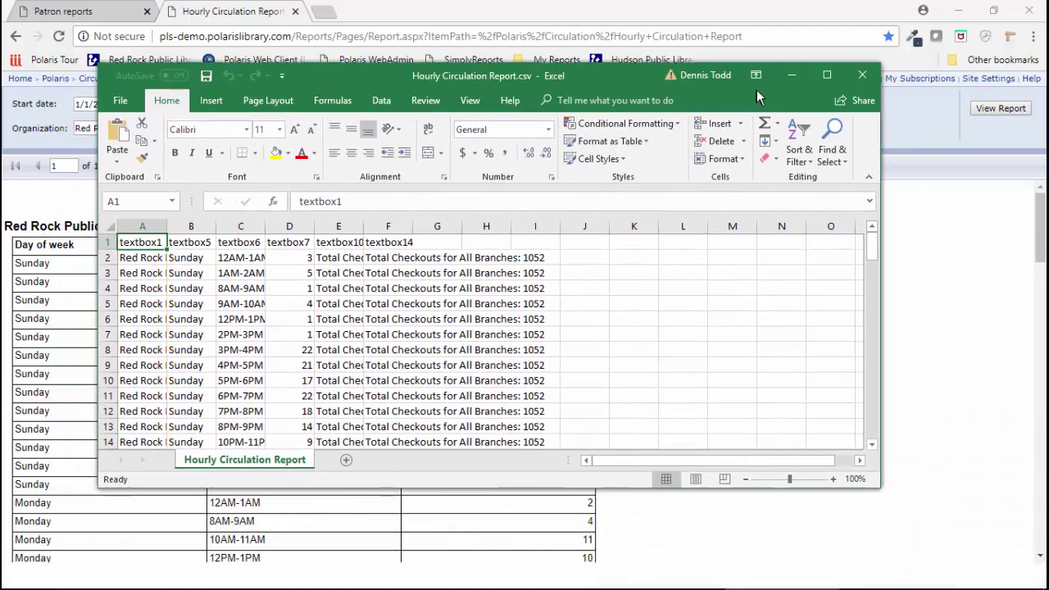
Step: Maximize Excel and autofit all worksheet columns
click(836, 79)
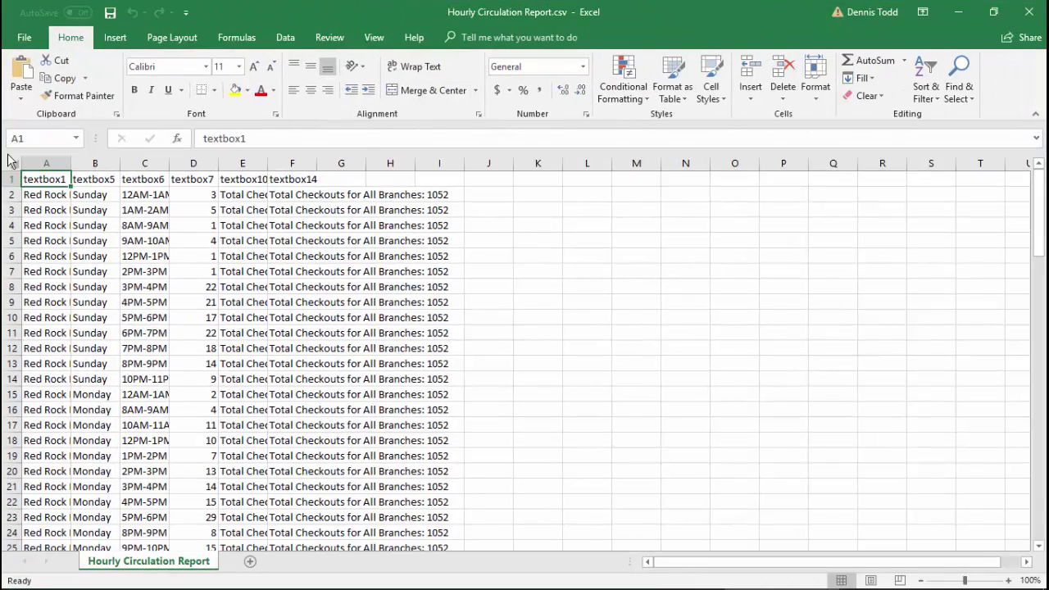
click(11, 166)
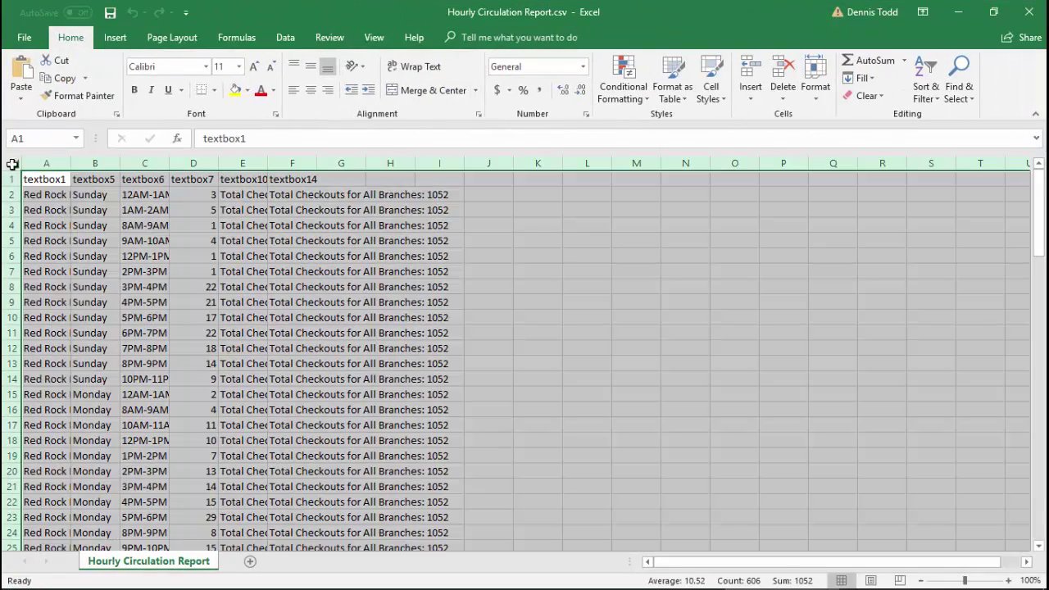
double_click(73, 168)
click(275, 271)
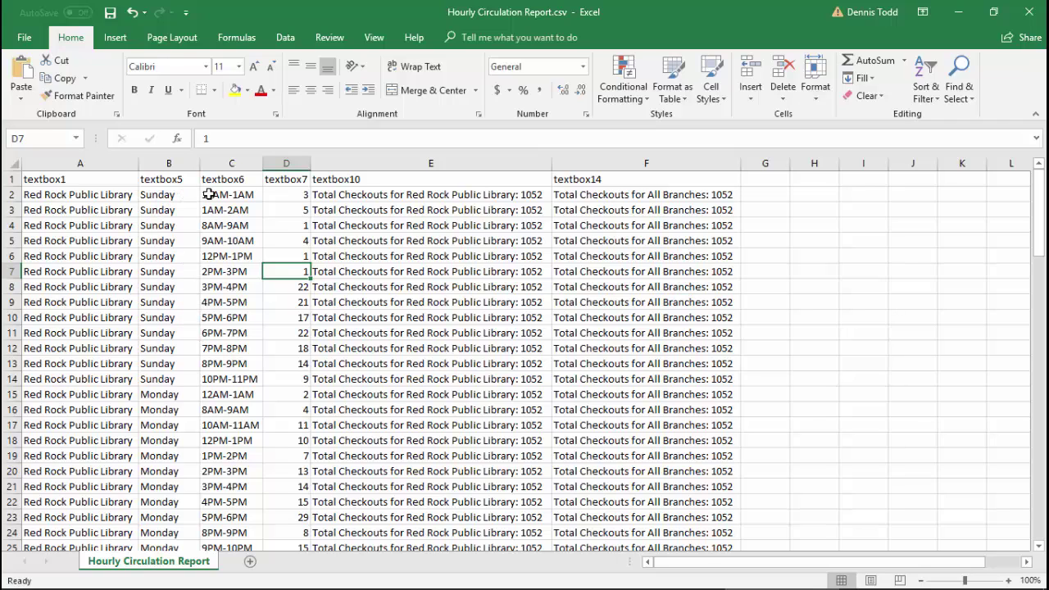
Step: Insert a 2-D line chart of Sunday's hourly checkouts in C2:D14
drag(210, 194, 290, 377)
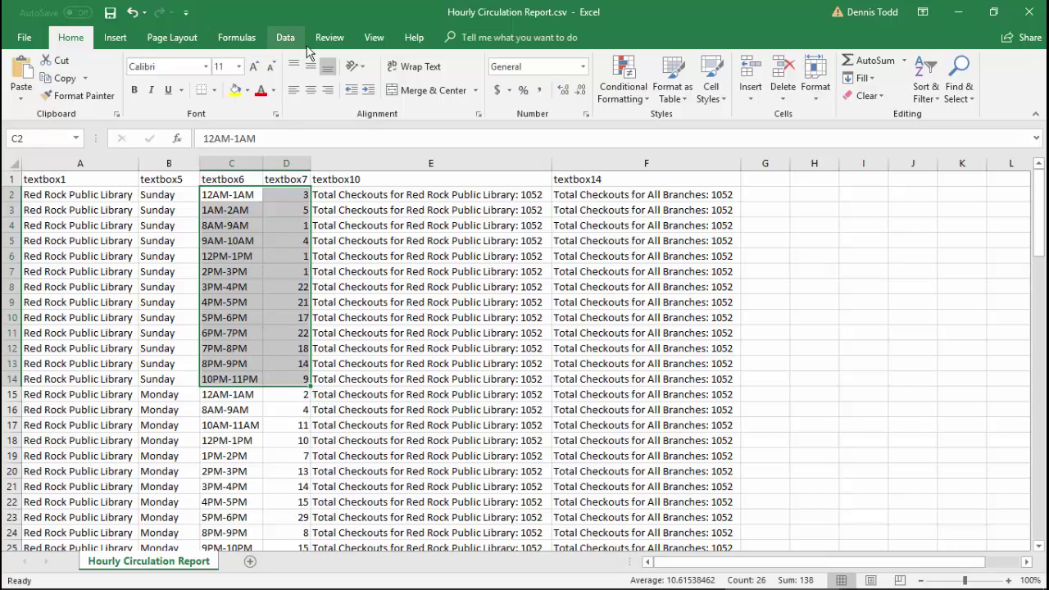
click(117, 38)
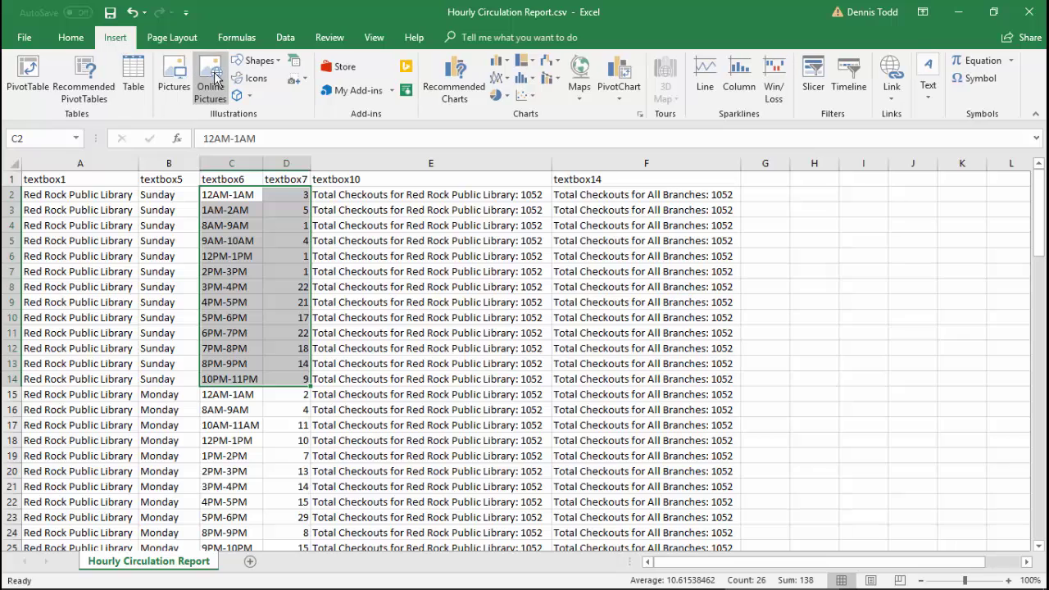
click(497, 78)
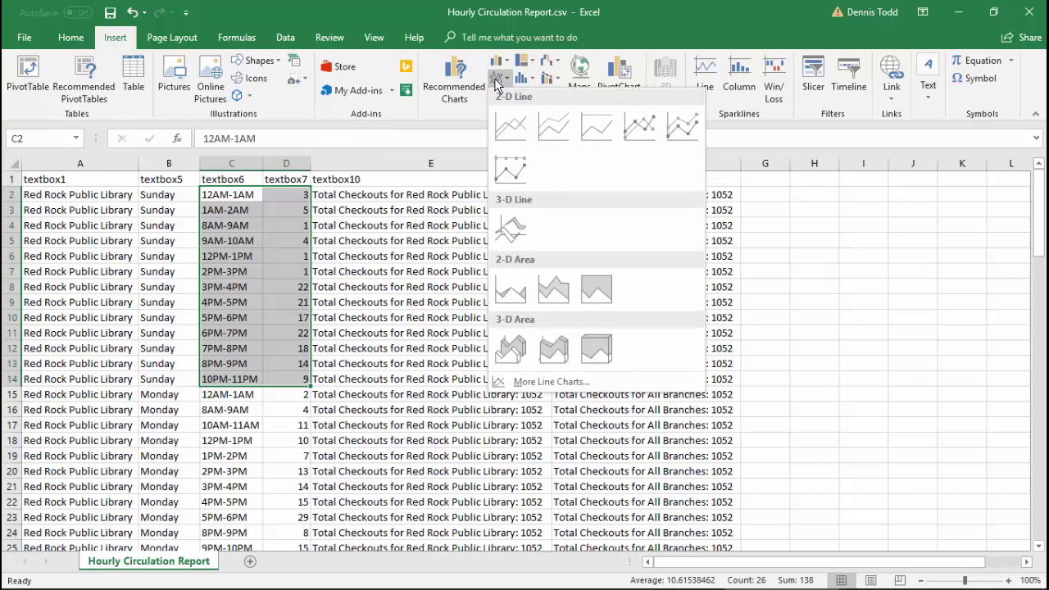
click(518, 129)
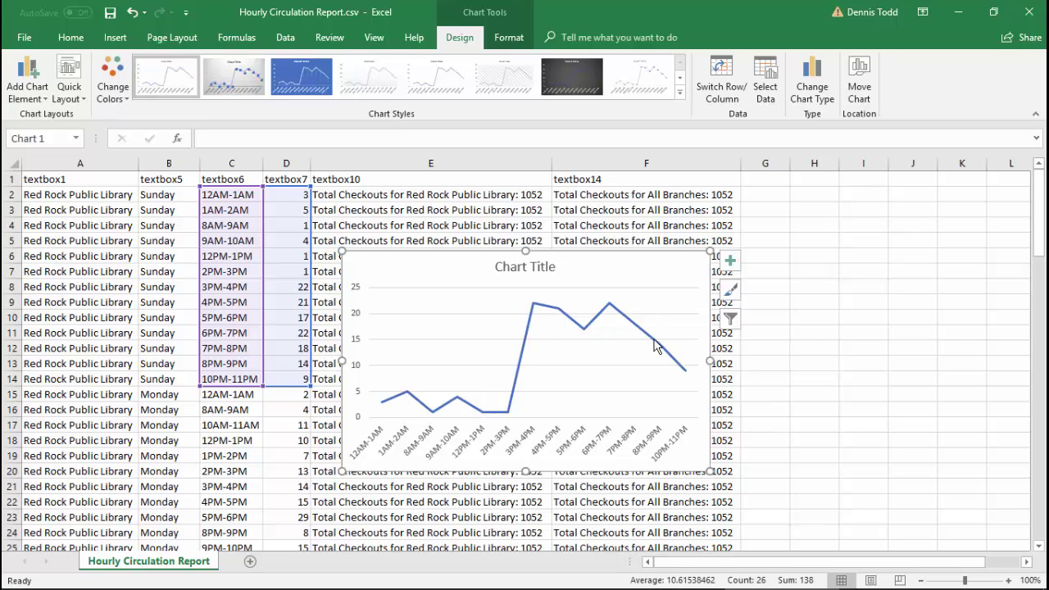
Step: Close Excel without saving the workbook changes
click(1027, 24)
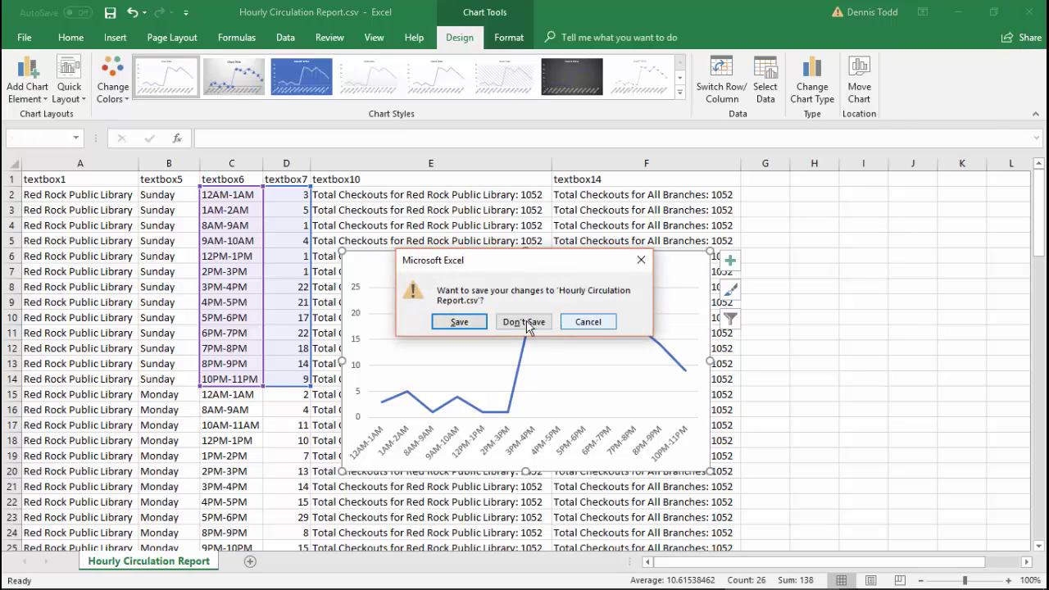
key(Escape)
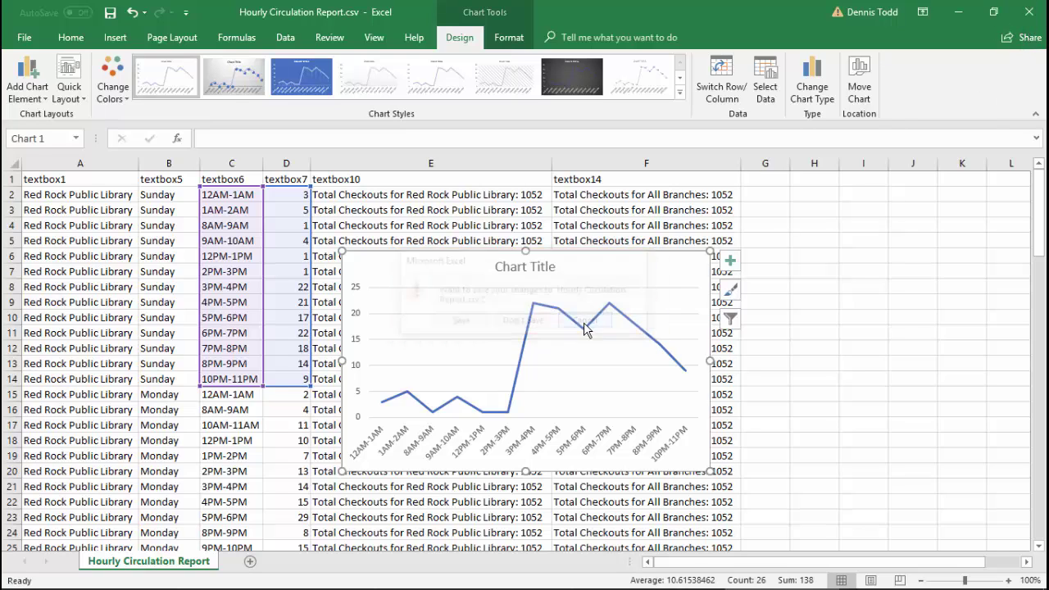
click(1027, 23)
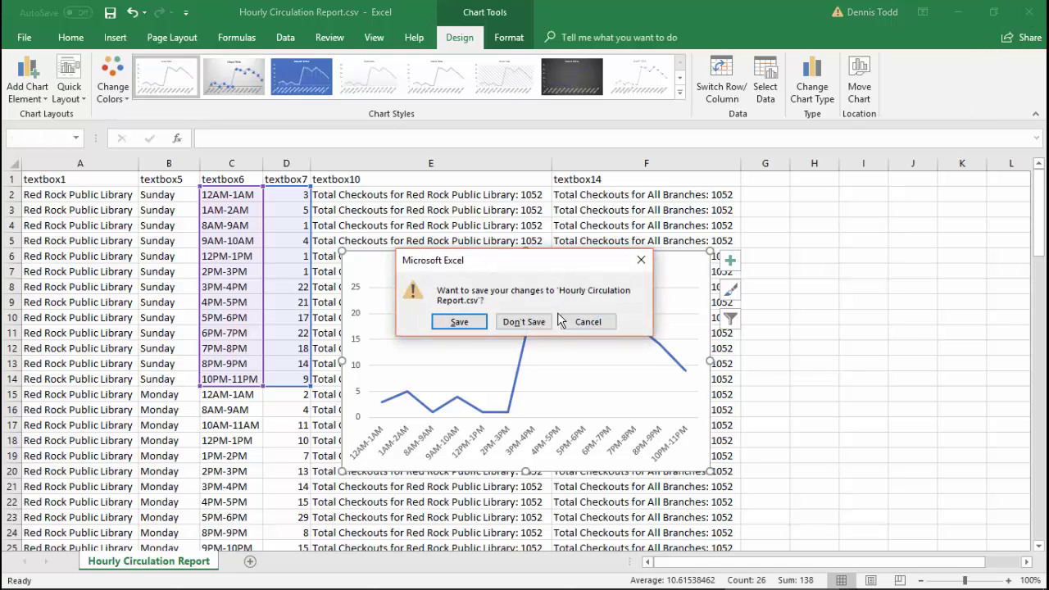
click(524, 324)
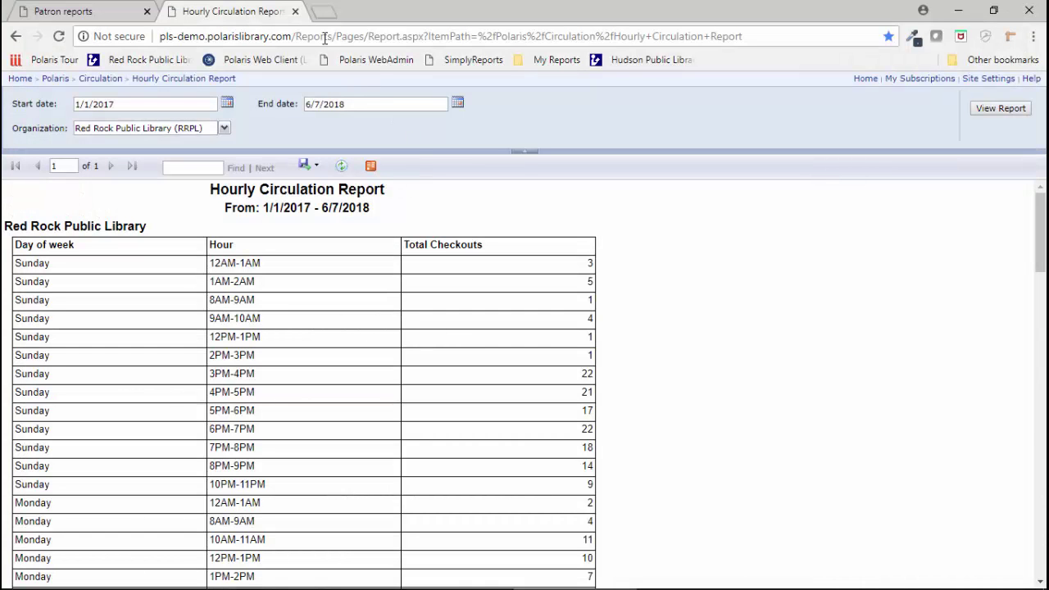
Step: Close the SimplyReports tab, open Red Rock Reports in a new tab, and zoom to 125%
click(495, 60)
click(548, 61)
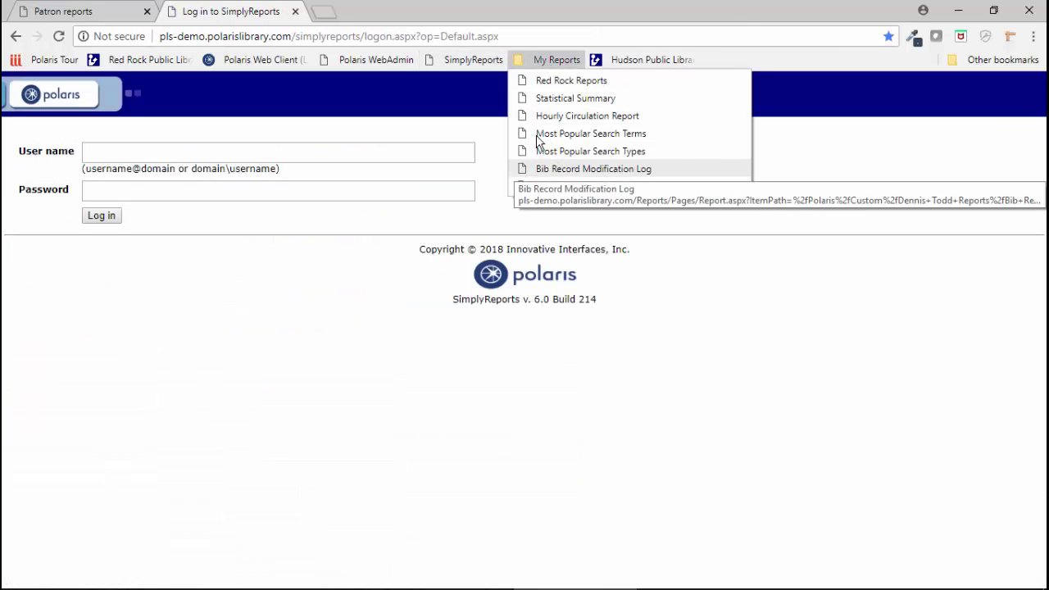
click(295, 13)
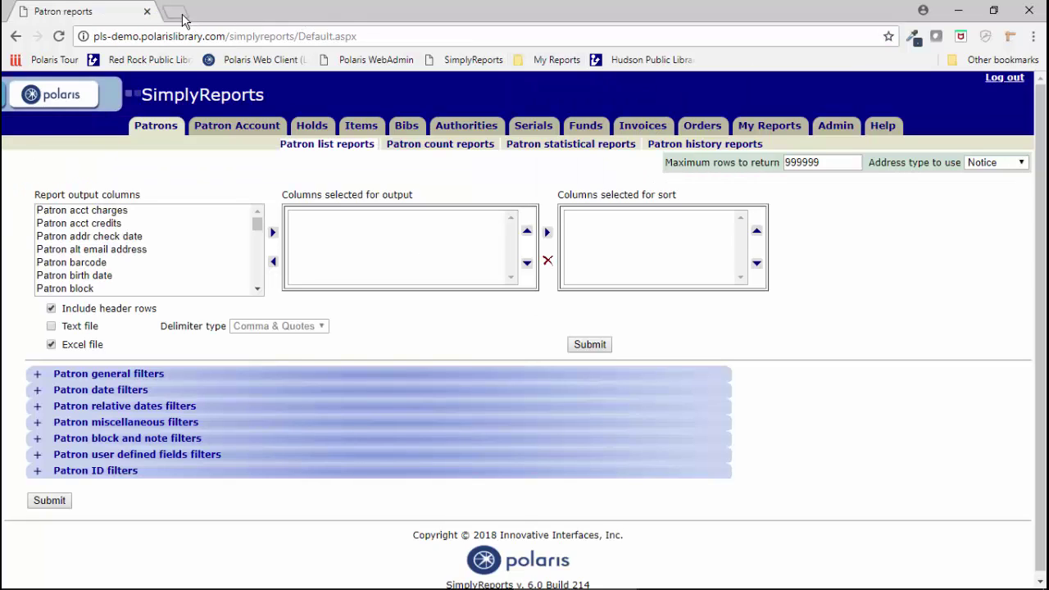
click(174, 11)
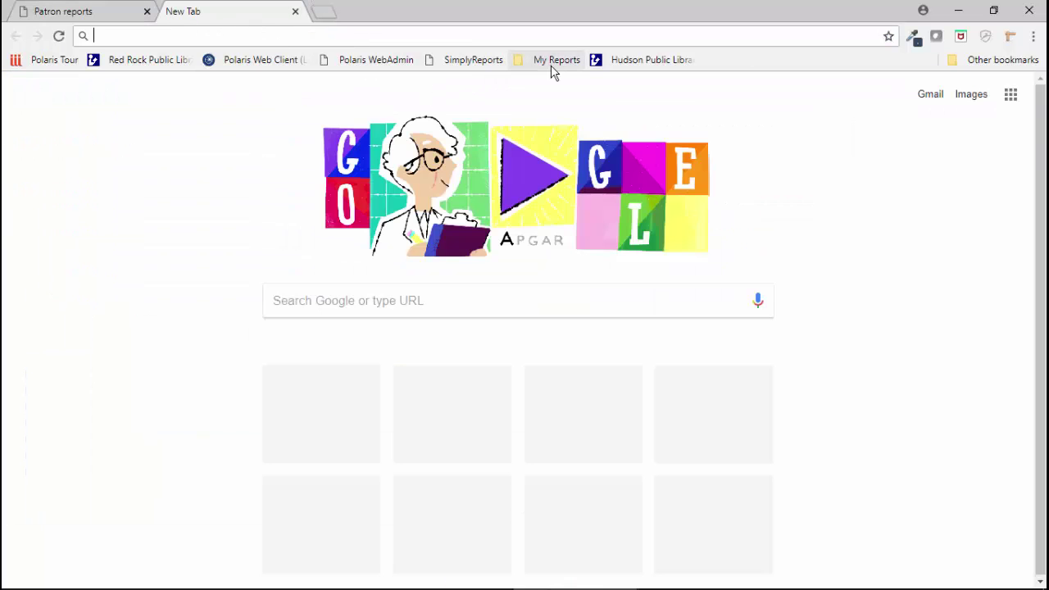
click(554, 66)
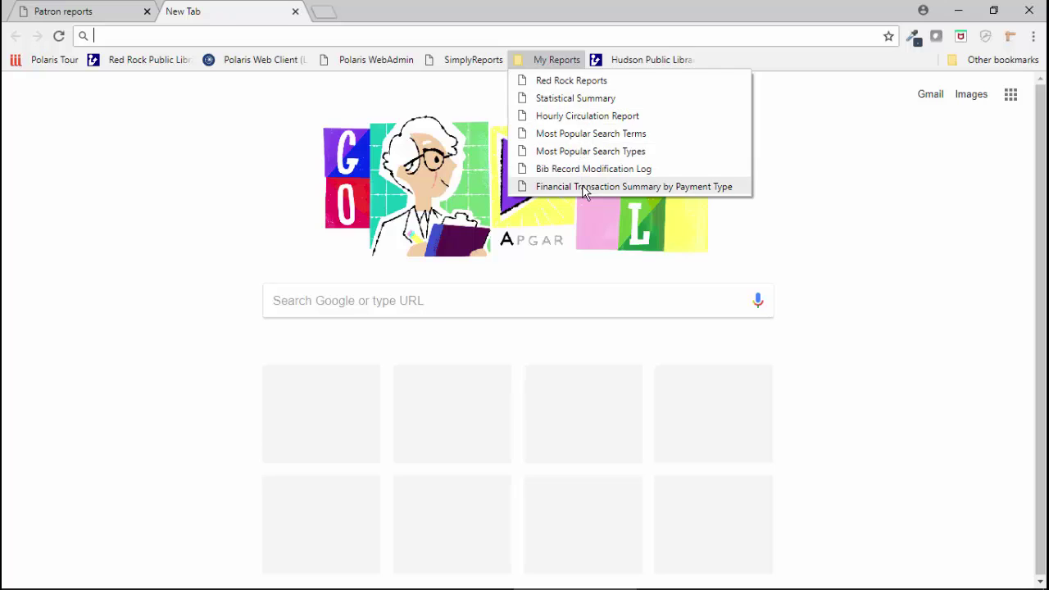
click(571, 81)
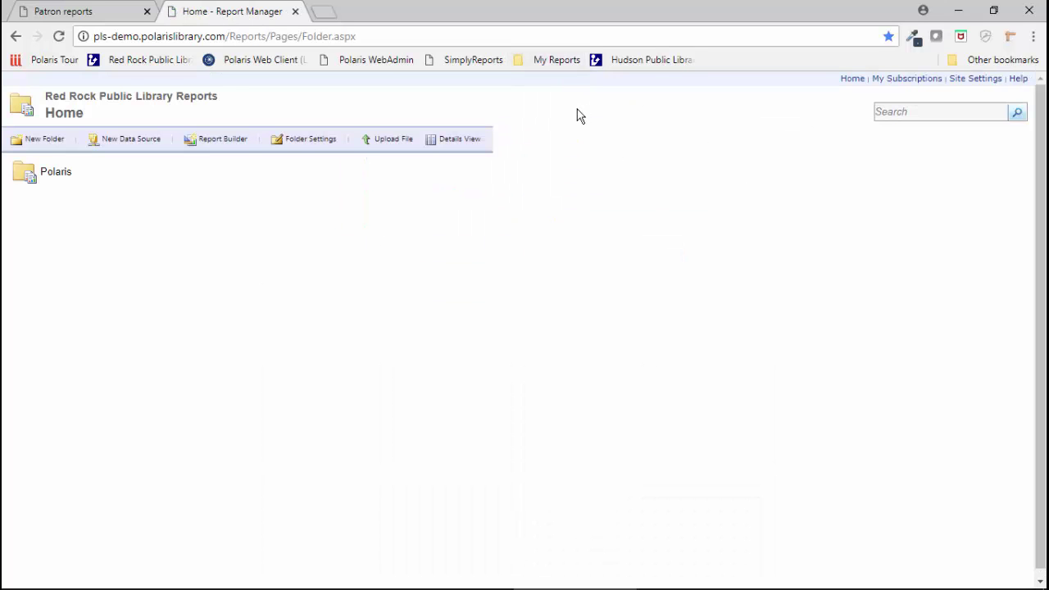
key(ctrl+plus)
key(ctrl+plus)
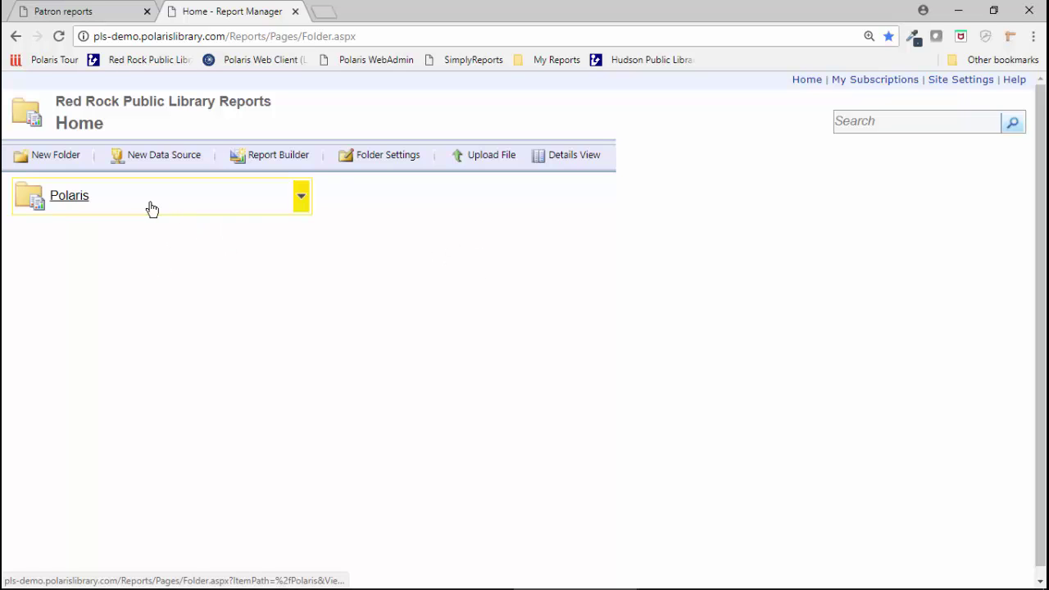
Step: Open Polaris > Circulation in detail view and show the Circulation By Workstation report's action menu
click(59, 200)
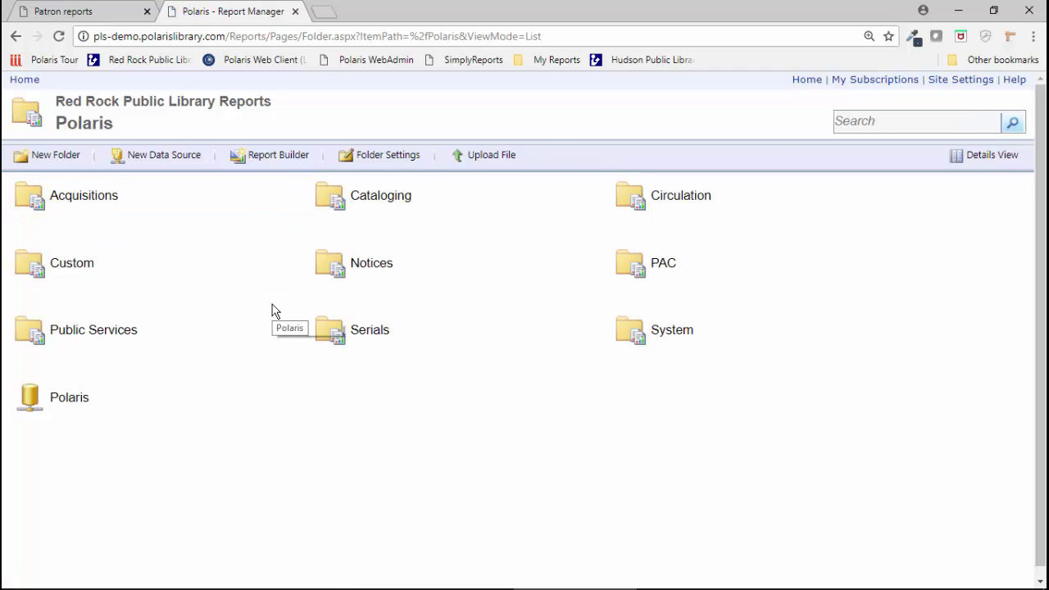
click(667, 198)
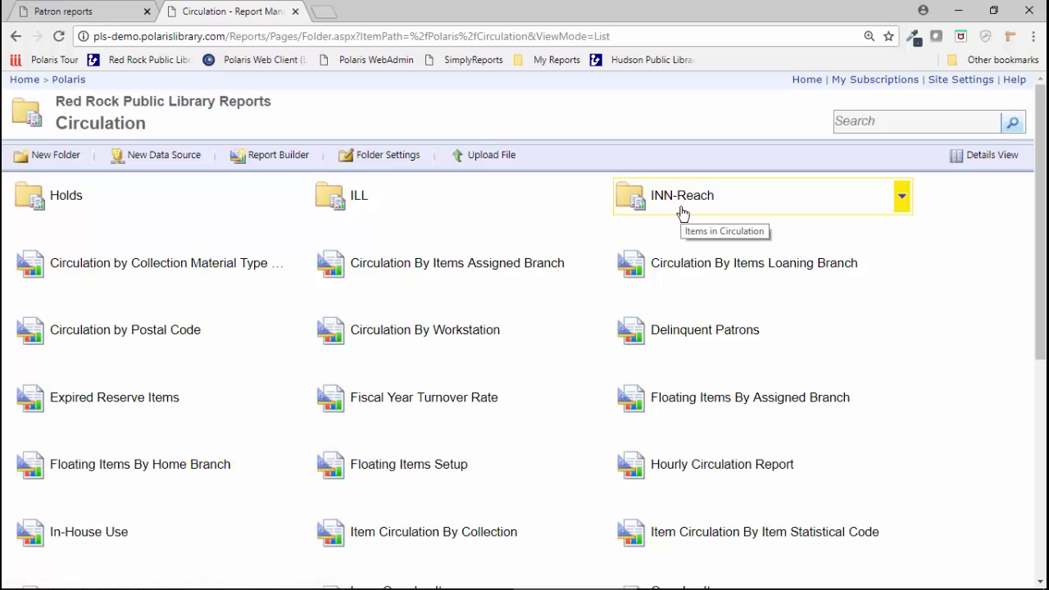
scroll(681, 213, down, 2)
scroll(856, 180, up, 2)
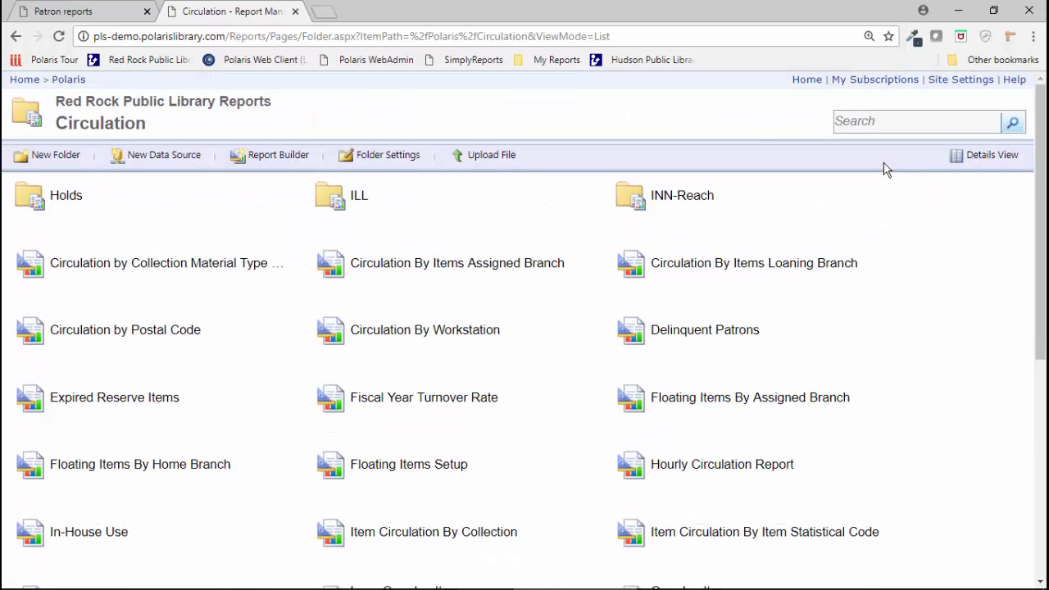
click(979, 162)
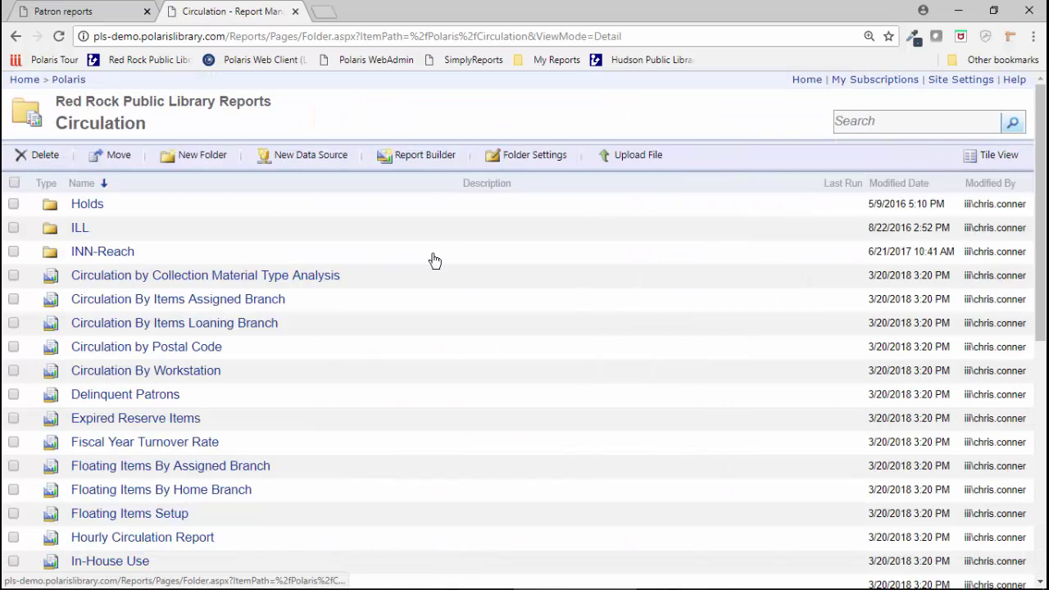
scroll(109, 358, down, 3)
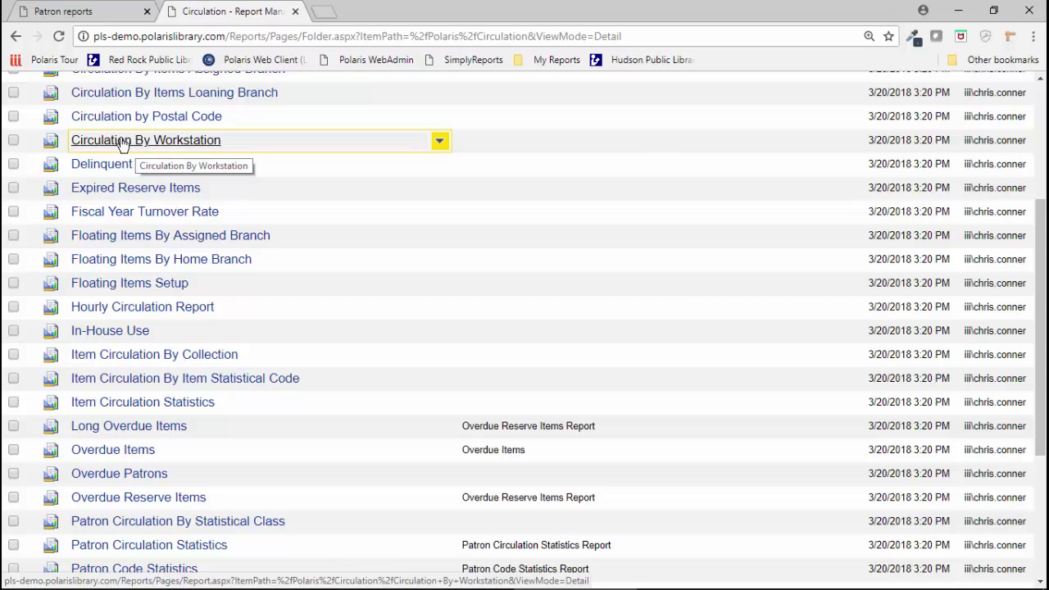
click(439, 143)
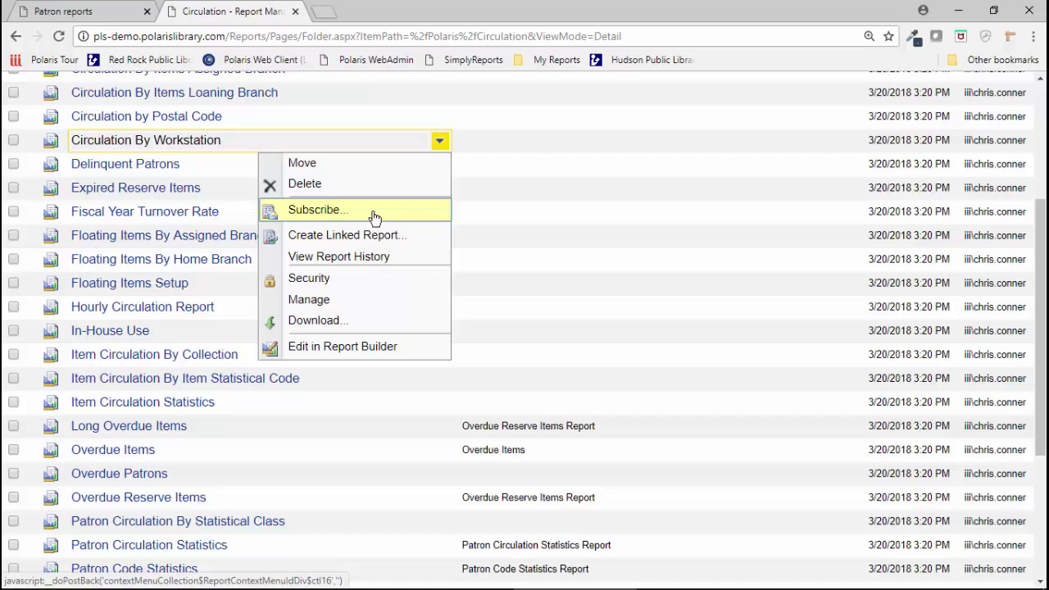
Step: Return via Home to the Polaris reports folder, then switch to the Patron reports tab
click(532, 153)
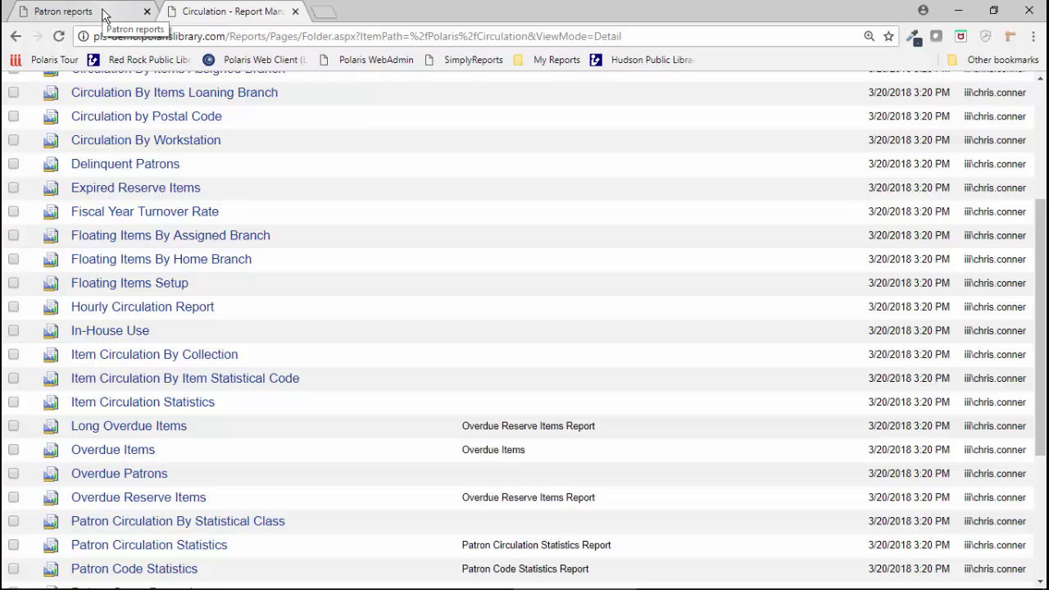
scroll(469, 216, up, 3)
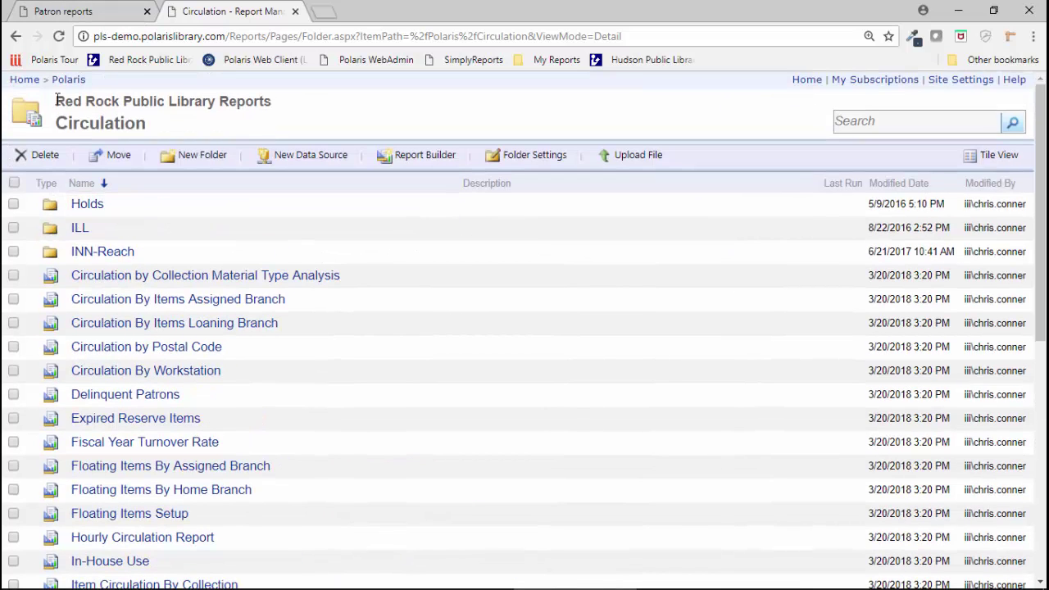
click(24, 79)
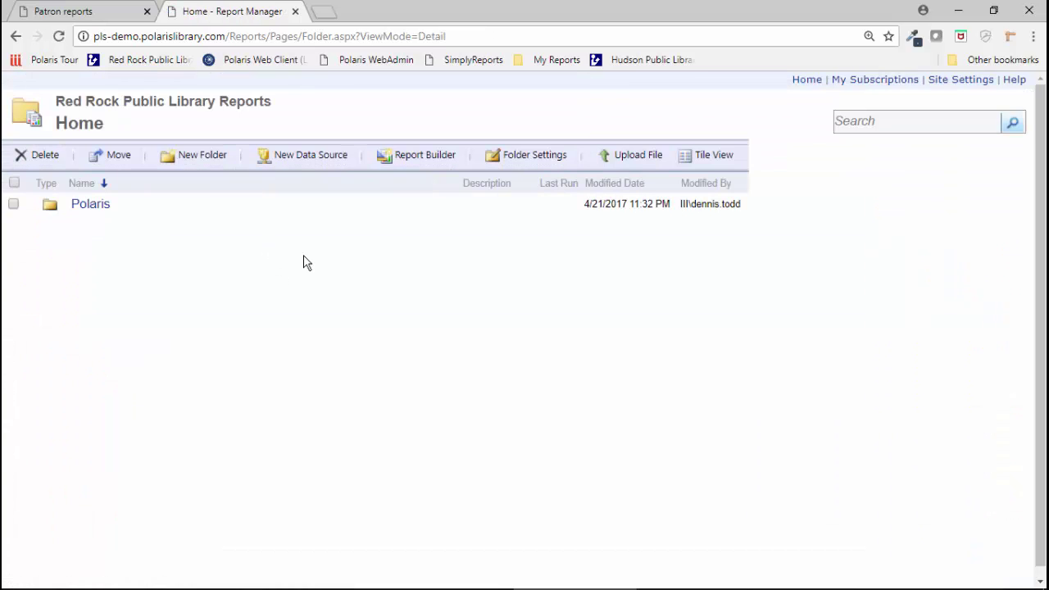
click(85, 210)
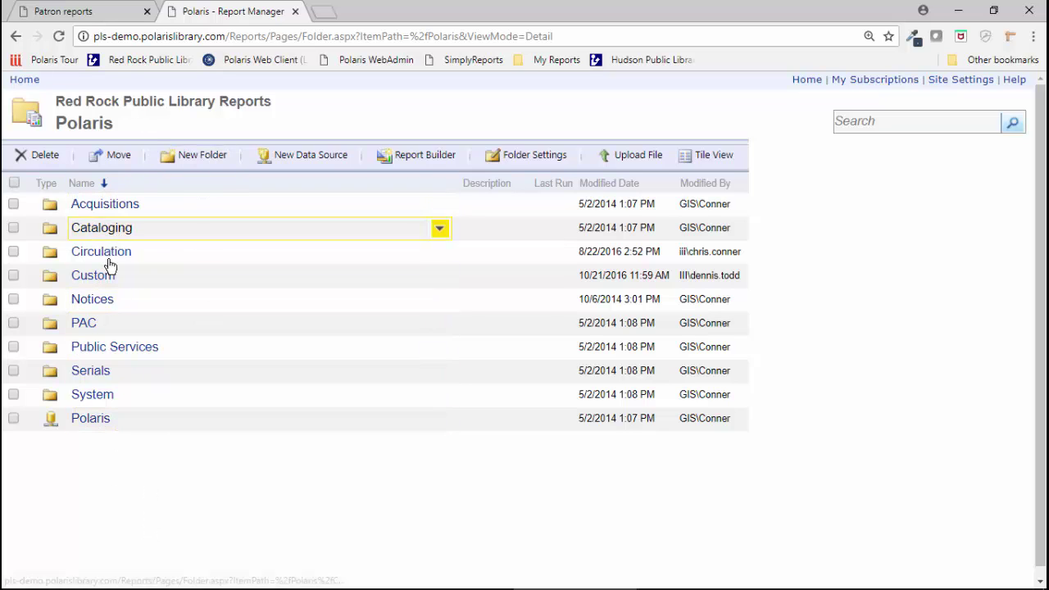
click(106, 16)
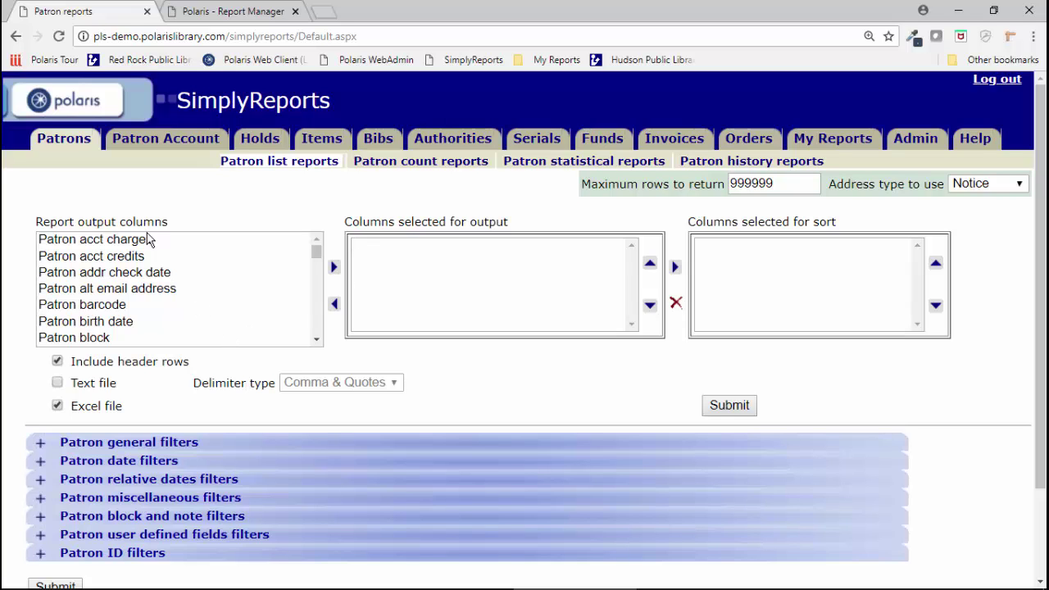
Step: Open the Item list reports page and look over its output columns and filters
click(320, 138)
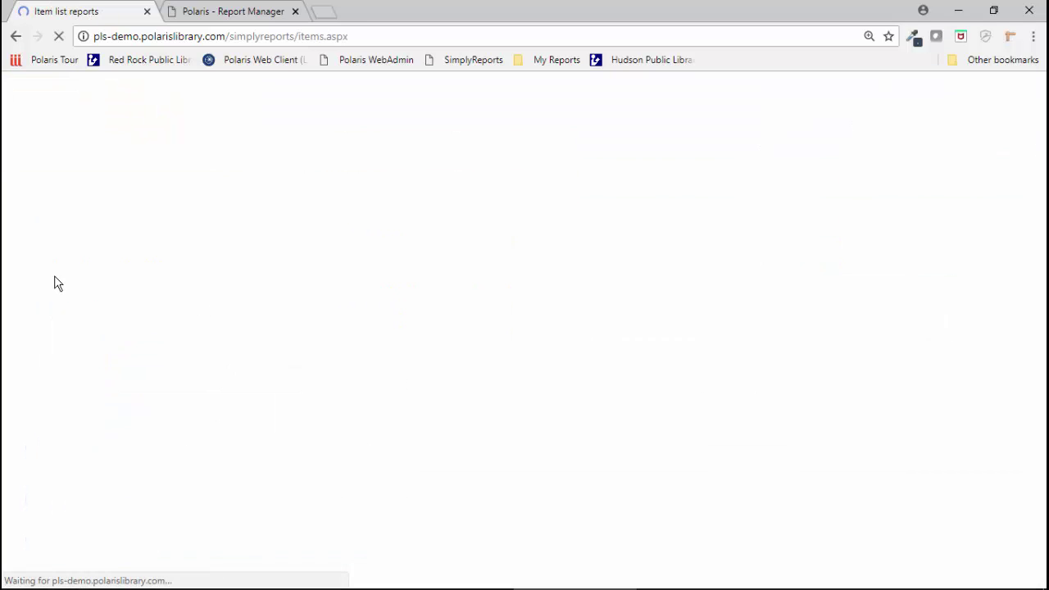
scroll(86, 279, down, 4)
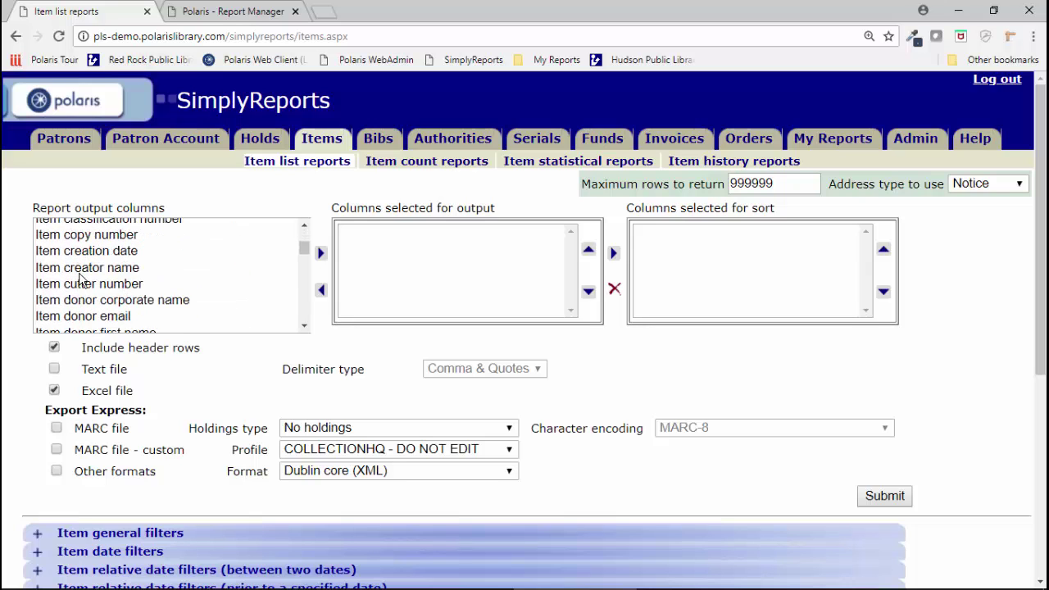
scroll(80, 280, down, 3)
scroll(79, 280, up, 3)
scroll(82, 277, up, 3)
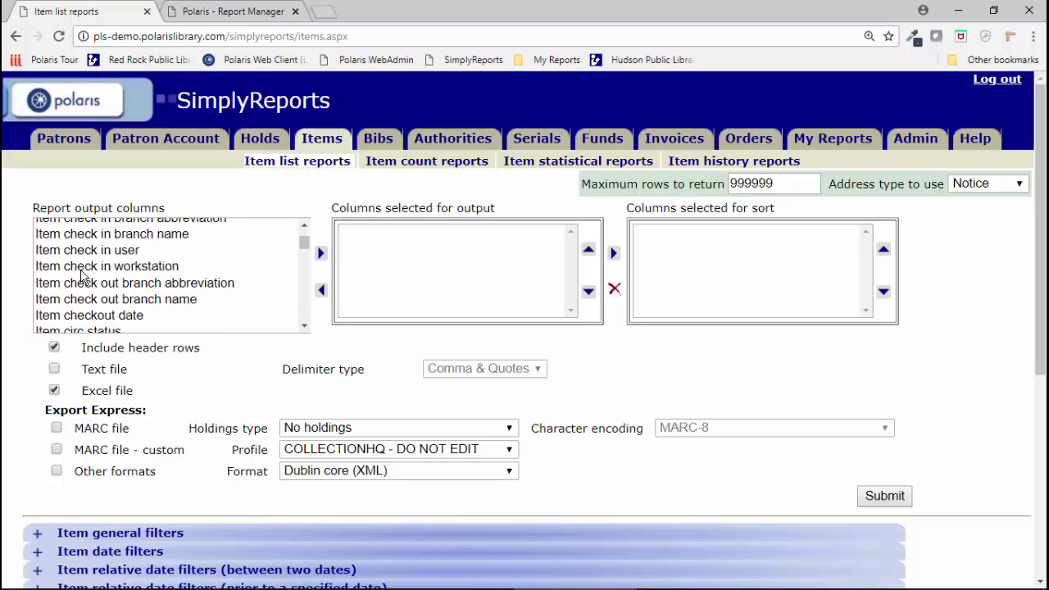
scroll(81, 276, down, 6)
scroll(83, 272, down, 3)
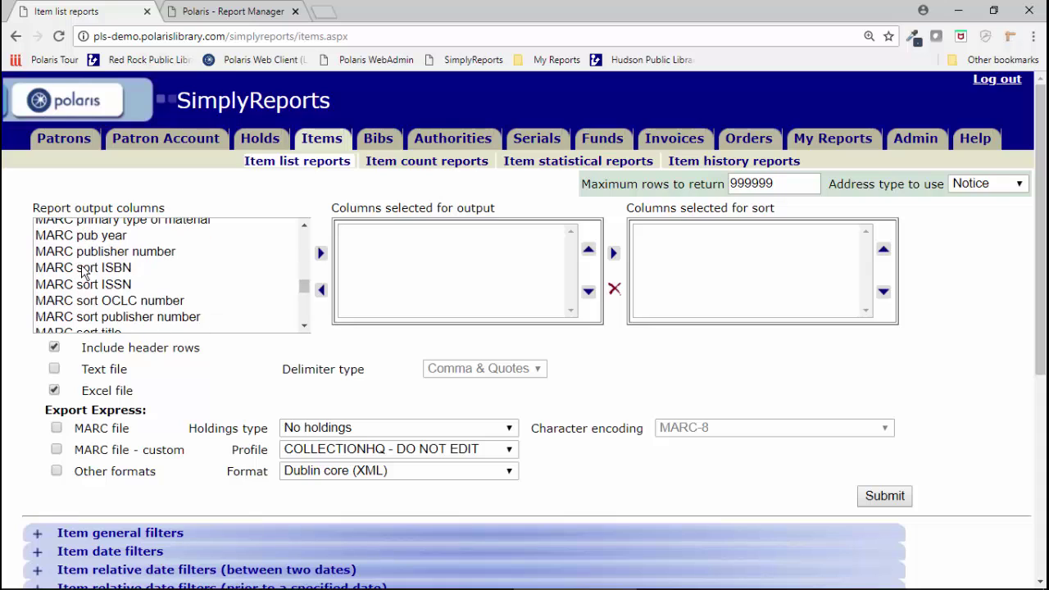
scroll(83, 271, up, 10)
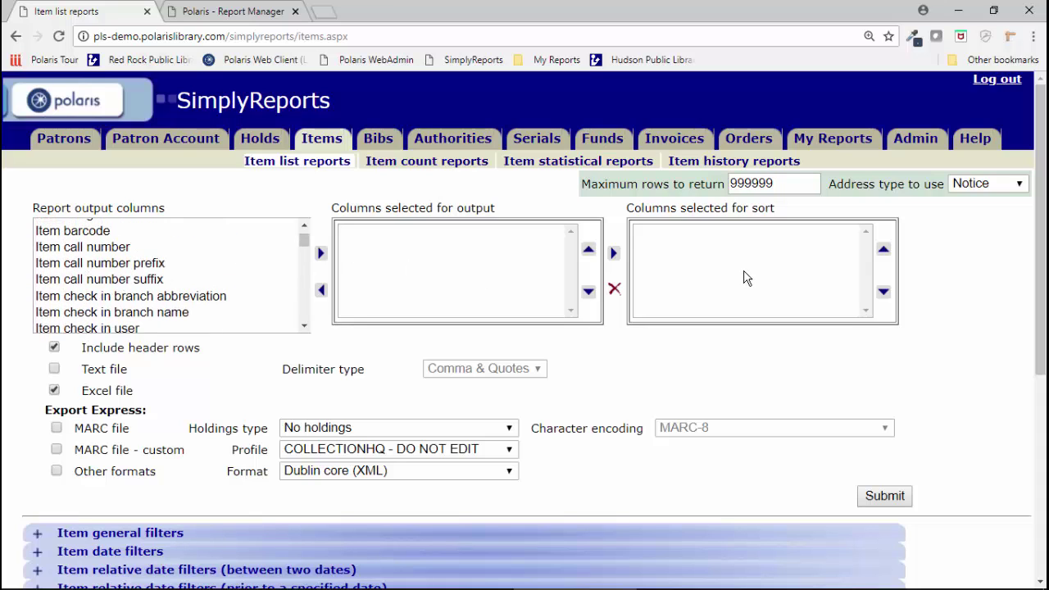
scroll(604, 377, down, 4)
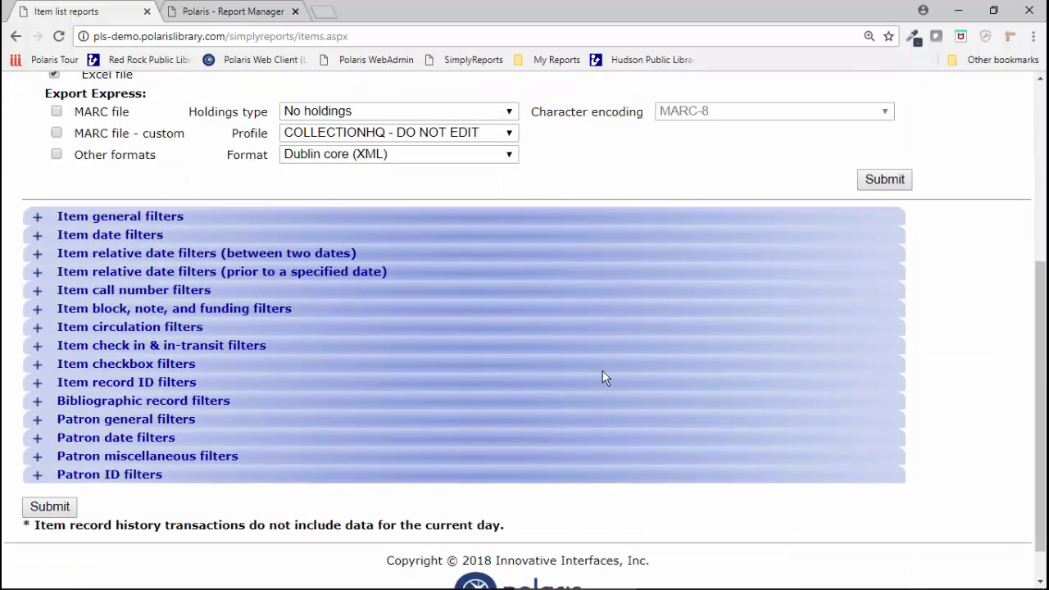
Step: Limit items to lifetime circulation of at most 5 and YTD circulation of at most 1
click(37, 329)
click(34, 286)
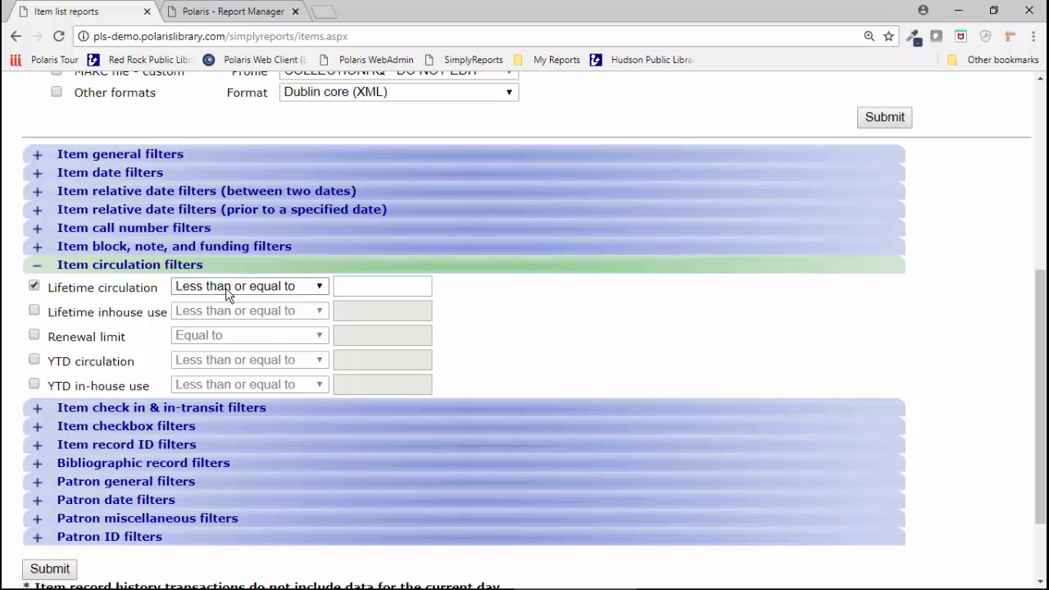
click(354, 288)
text(5)
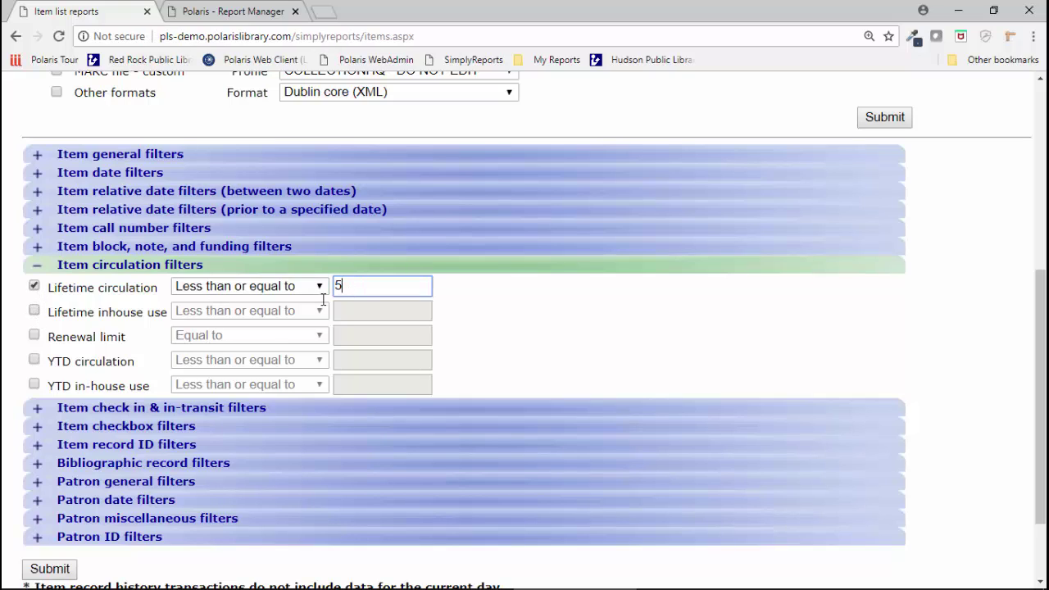
click(35, 361)
click(381, 365)
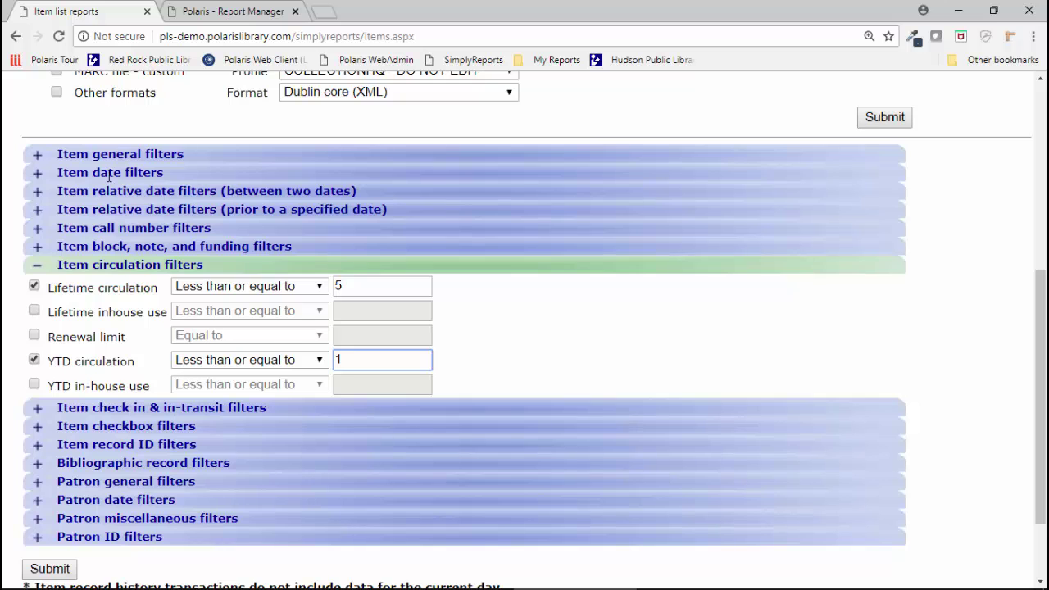
Step: Turn on the Circ status filter under Item general filters
click(37, 161)
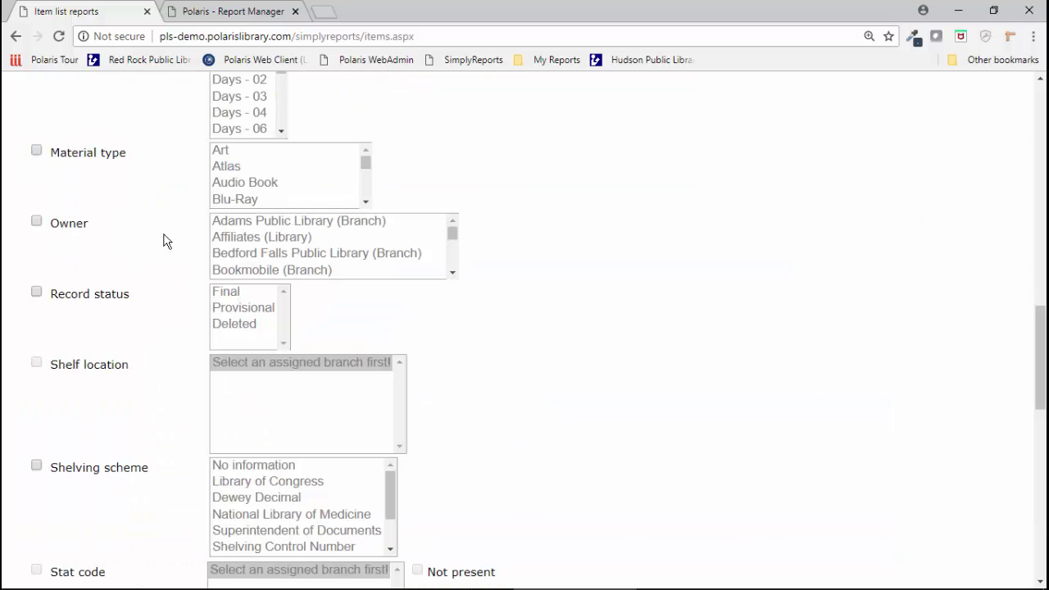
scroll(201, 246, up, 11)
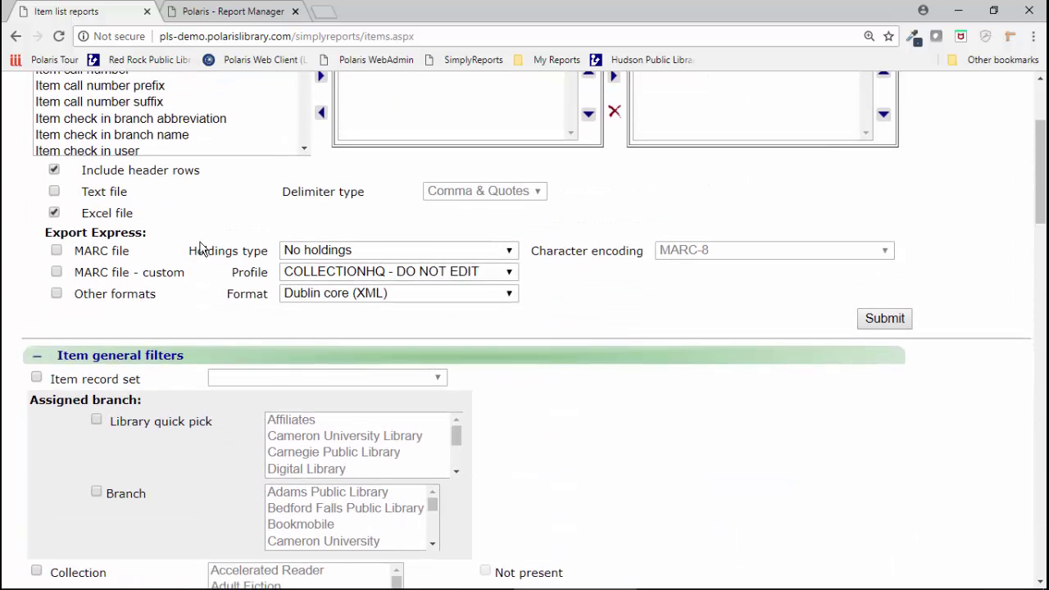
scroll(201, 246, down, 5)
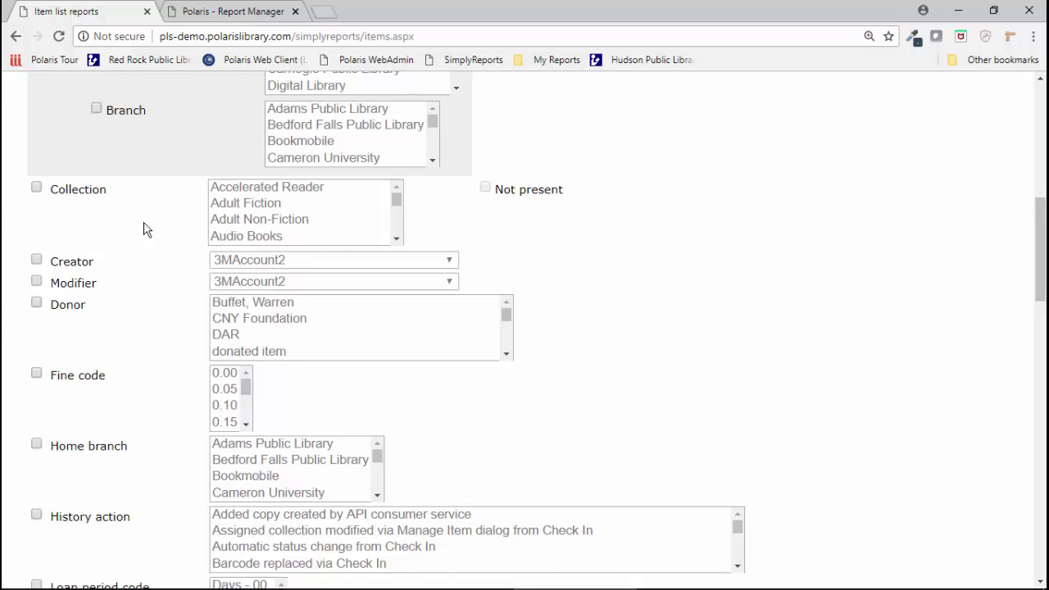
scroll(288, 344, down, 5)
scroll(744, 437, down, 7)
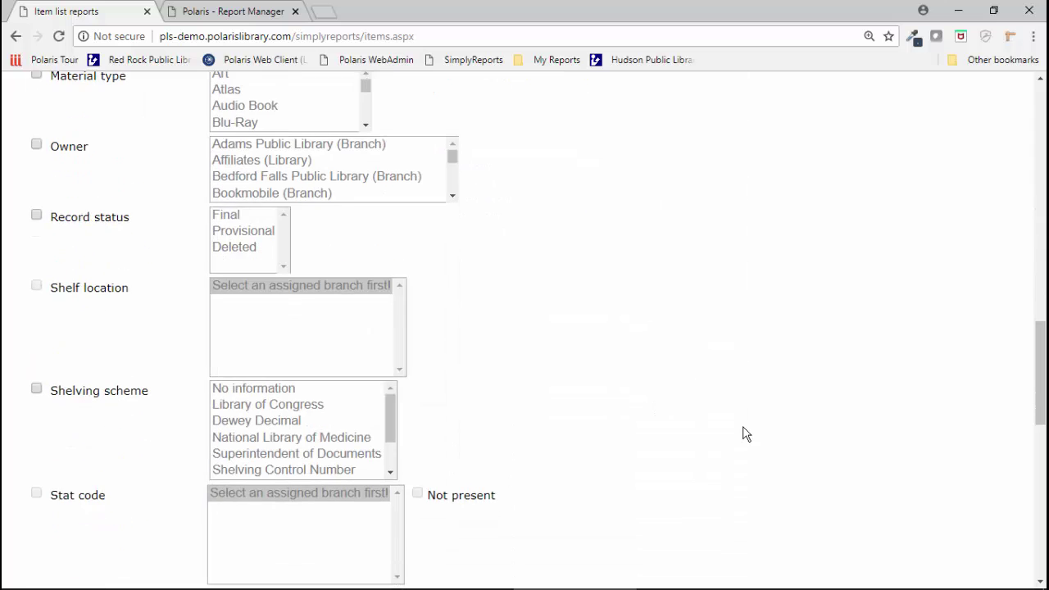
scroll(745, 434, down, 4)
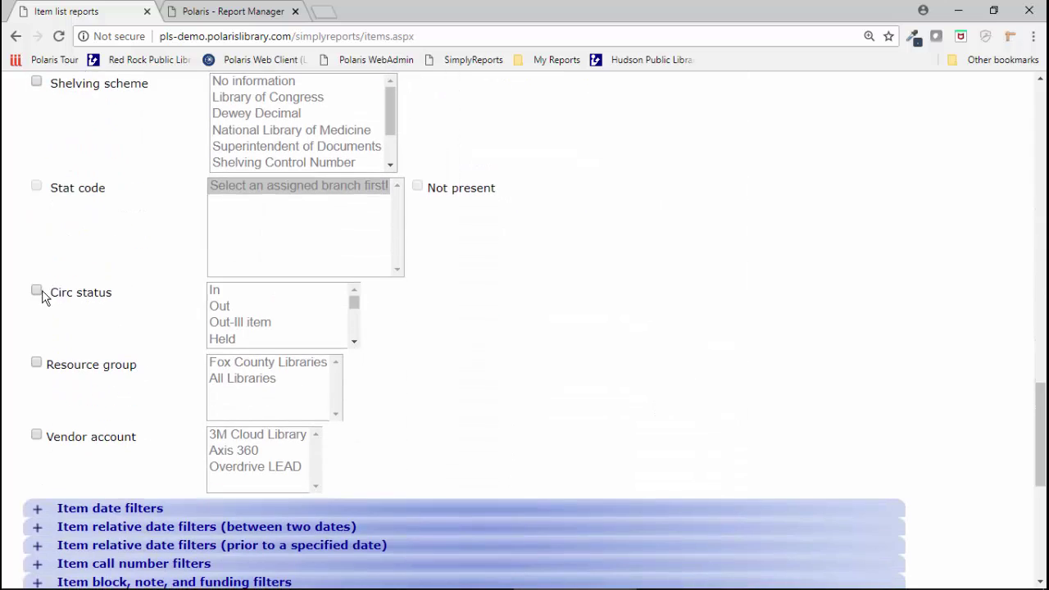
click(37, 291)
scroll(664, 324, up, 15)
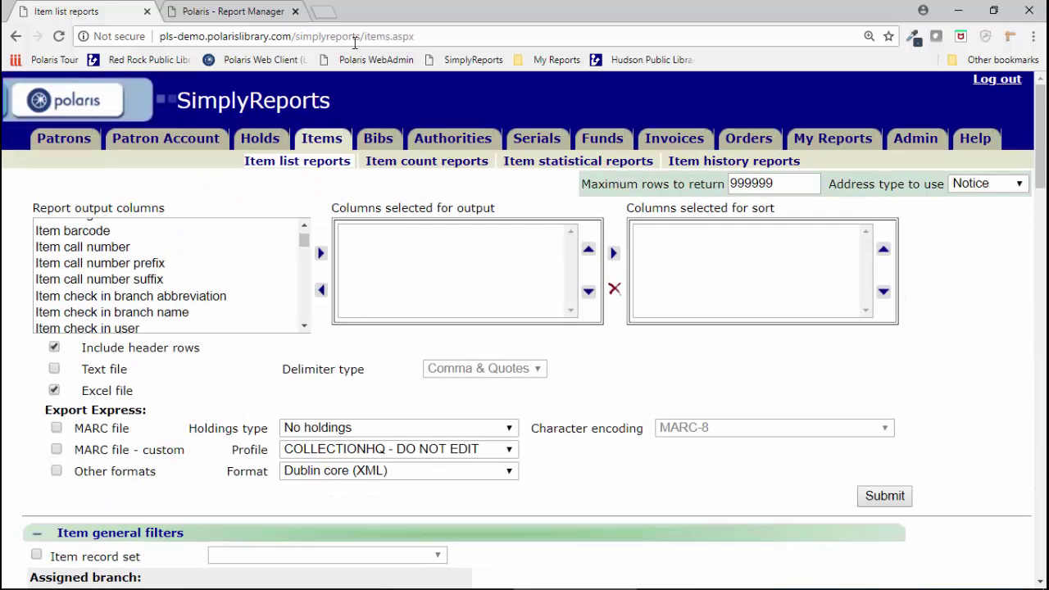
Step: Back in Report Manager, open Custom and then the Red Rock Public Library folder
click(256, 13)
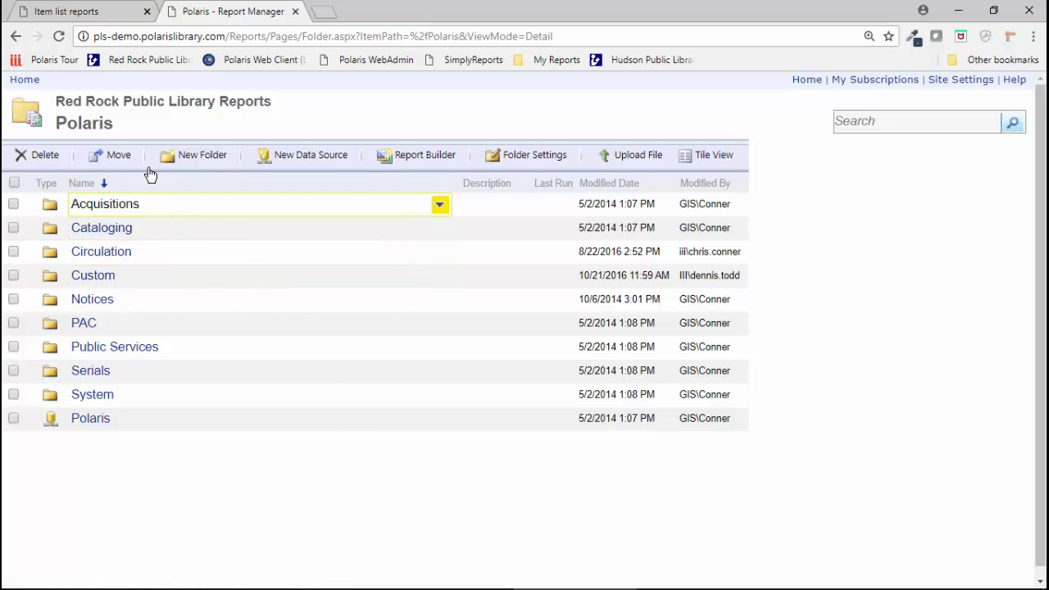
click(93, 279)
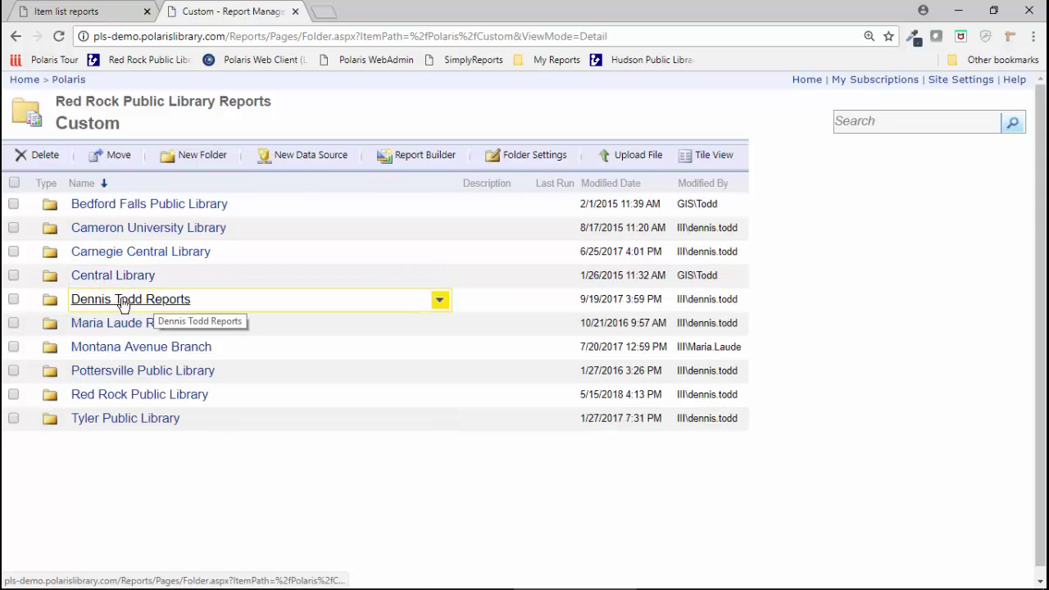
click(107, 395)
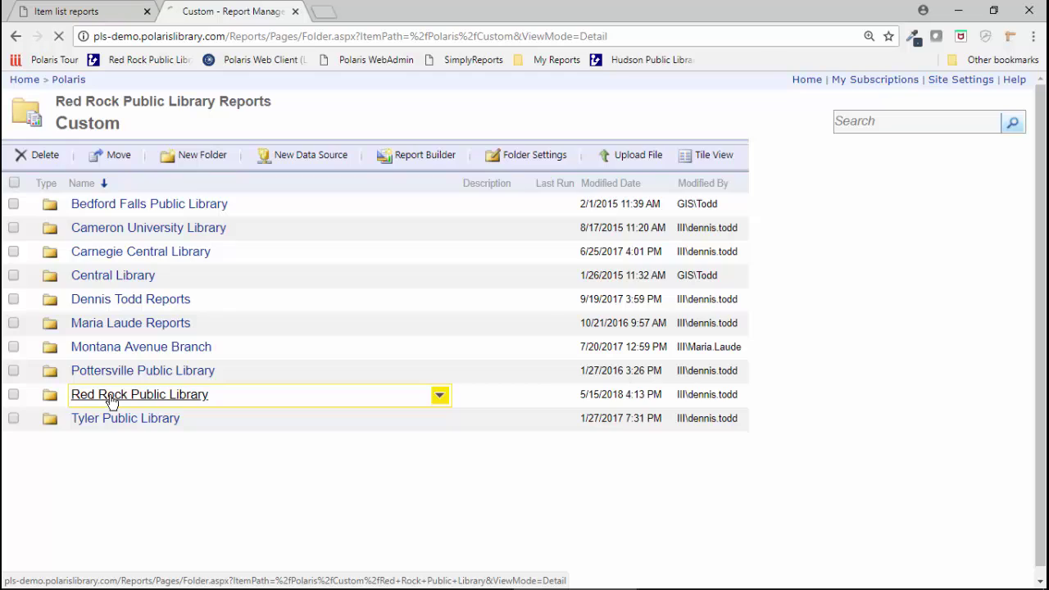